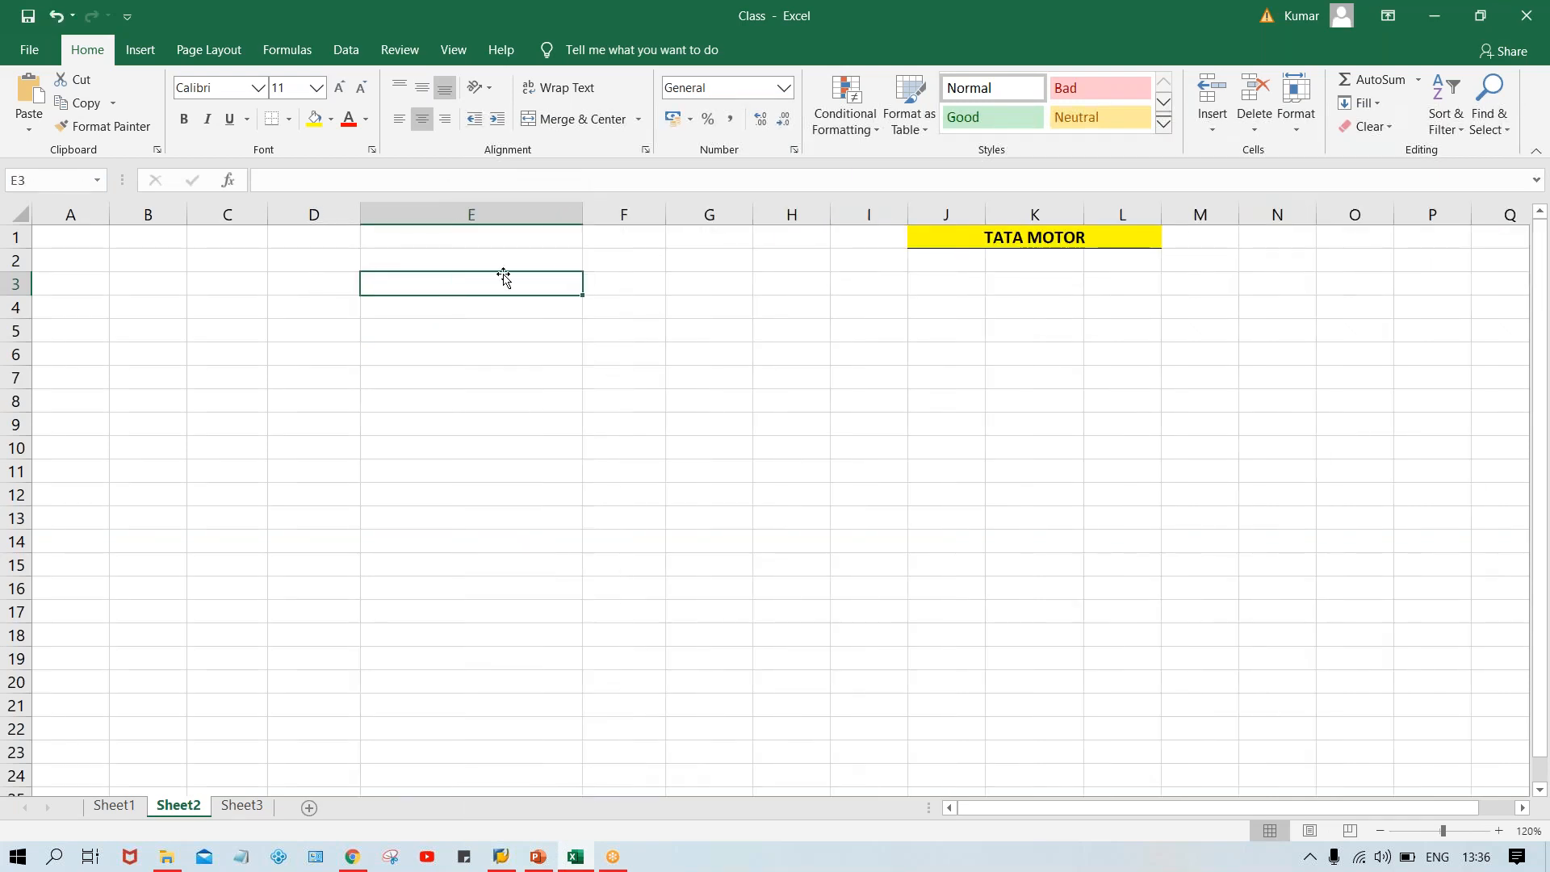
Widen column G and put an outside border around the range E3:E12.
{"action": "left_click_drag", "start_coordinate": [659, 214], "coordinate": [843, 235]}
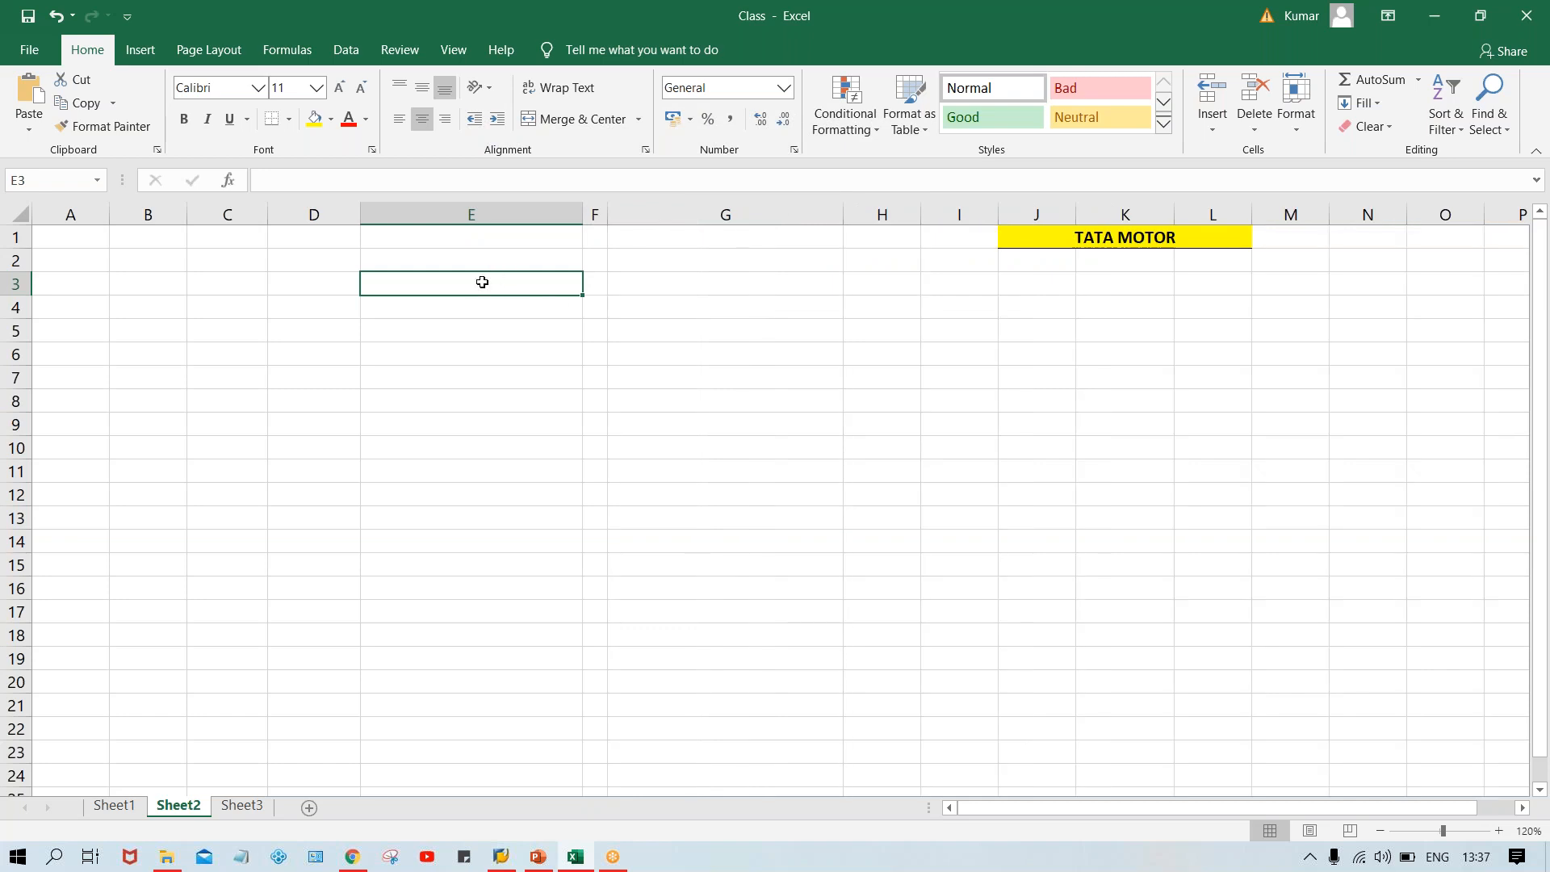
{"action": "left_click_drag", "start_coordinate": [481, 284], "coordinate": [502, 492]}
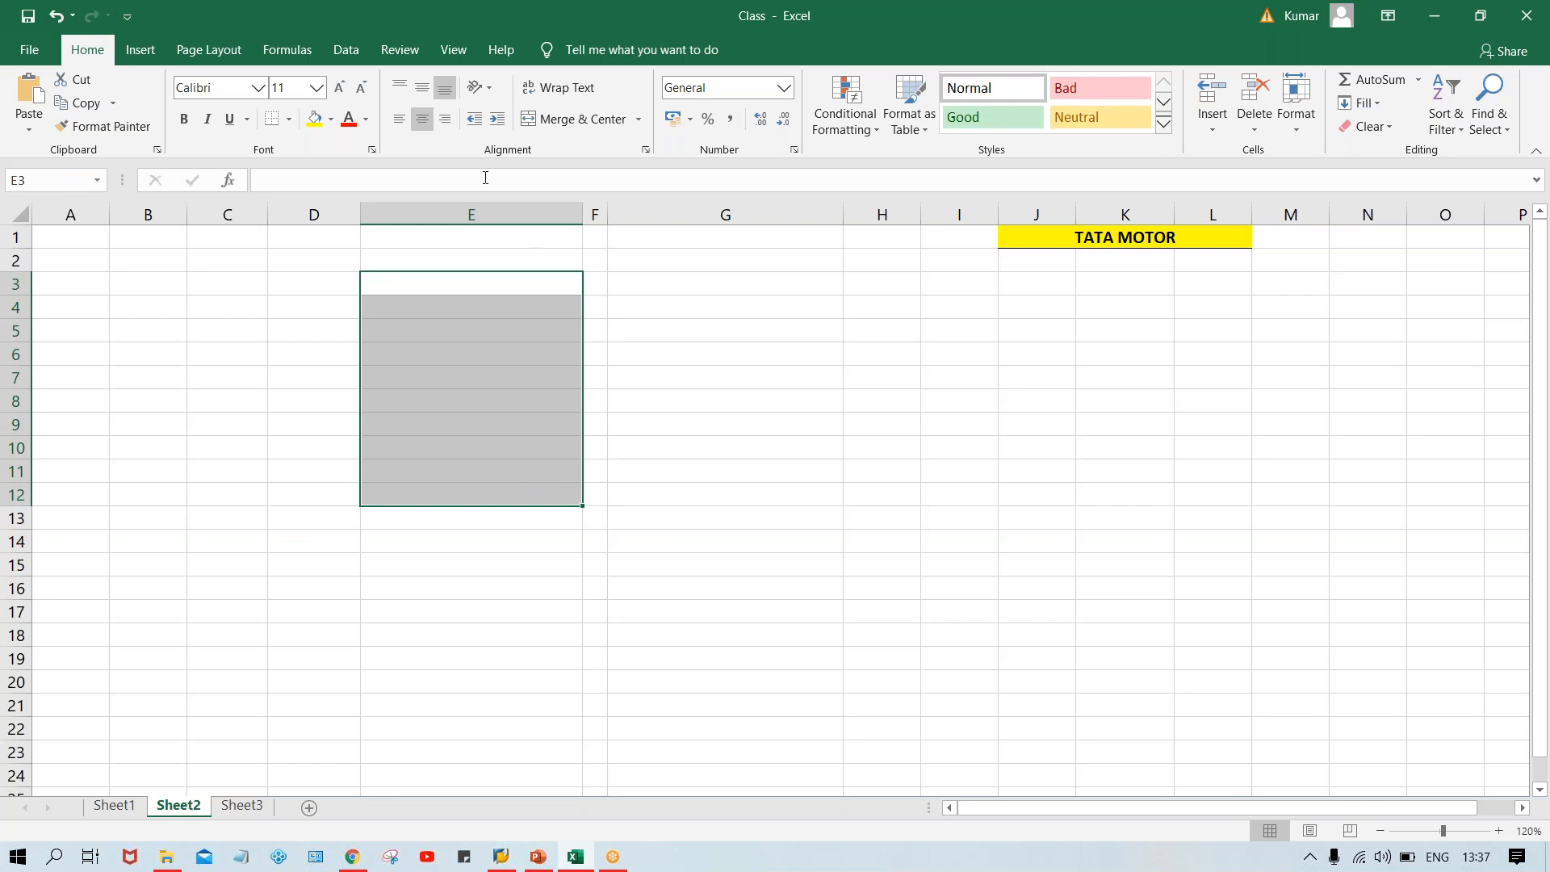
{"action": "left_click", "coordinate": [287, 114]}
{"action": "left_click", "coordinate": [312, 341]}
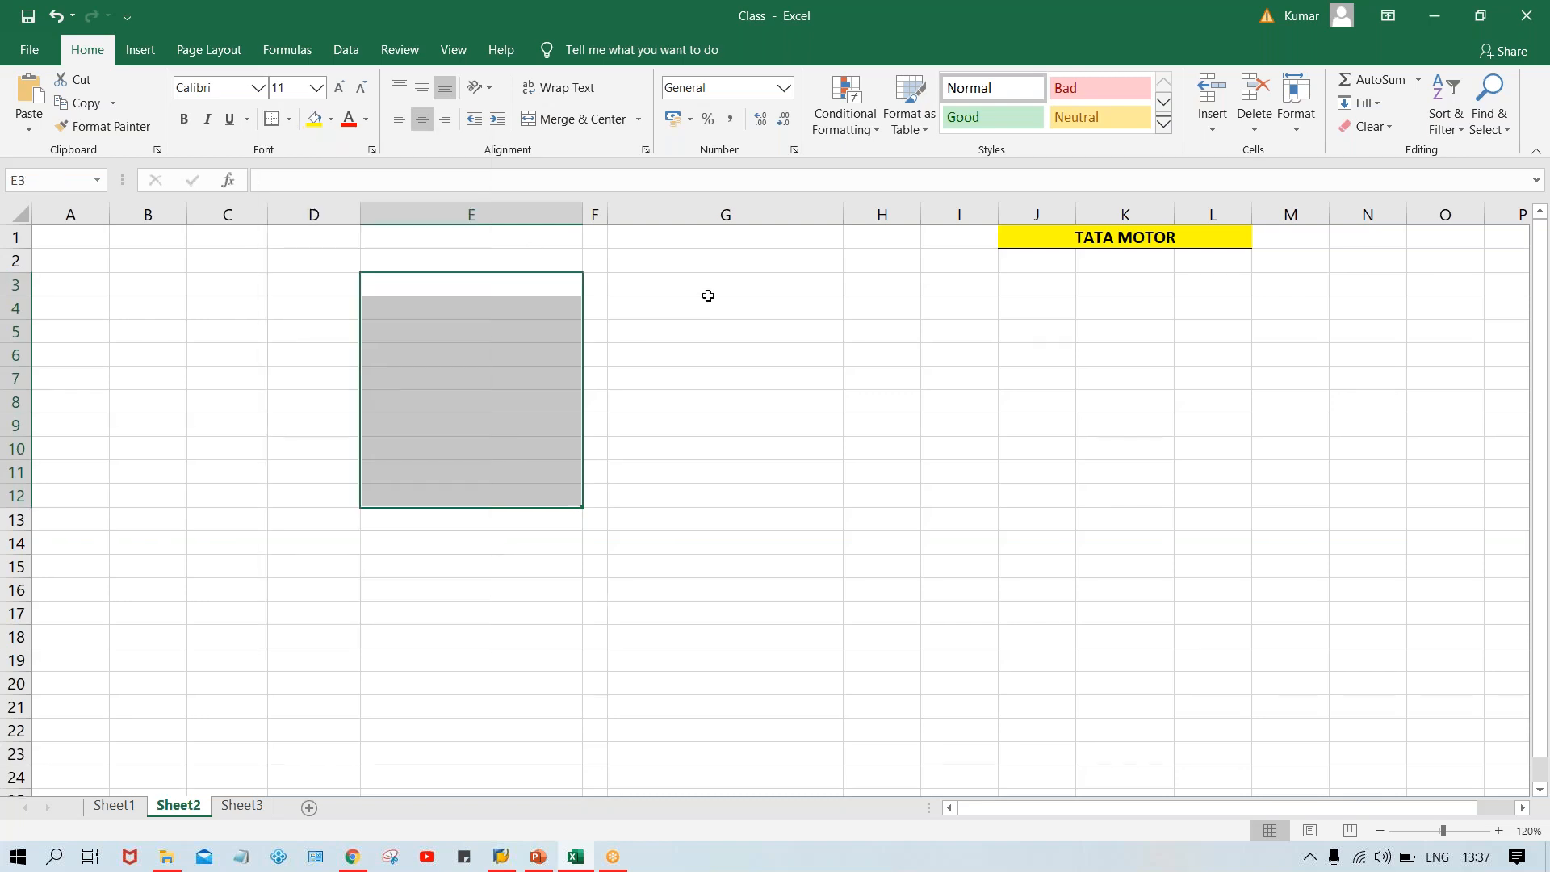
Apply the same outside border around the range G3:G12.
{"action": "left_click", "coordinate": [676, 288]}
{"action": "left_click_drag", "start_coordinate": [676, 287], "coordinate": [699, 488]}
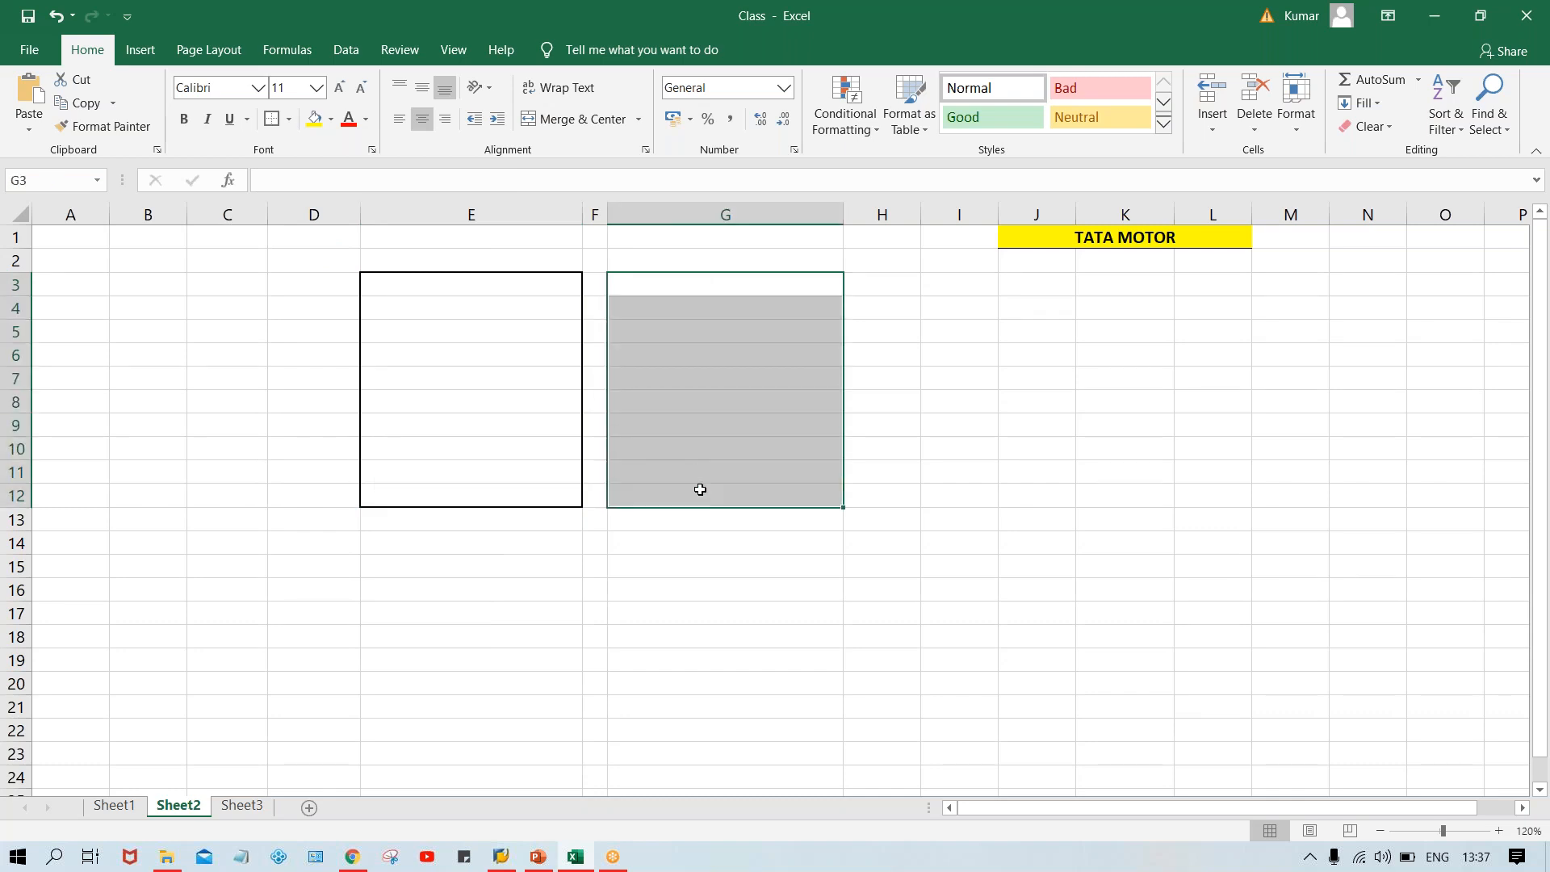
{"action": "left_click", "coordinate": [271, 121]}
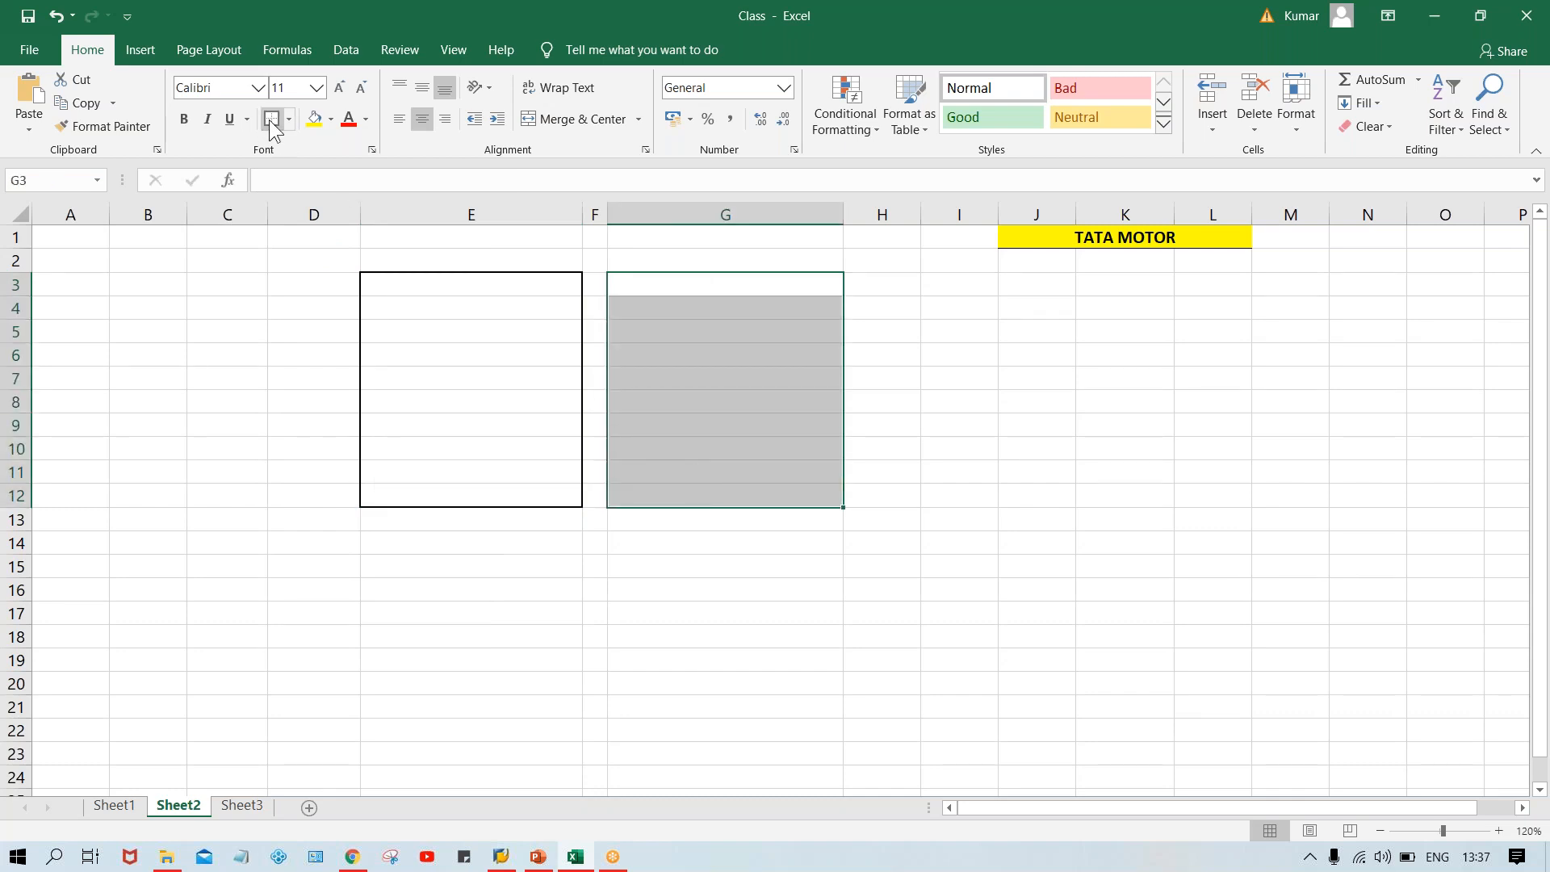
{"action": "left_click", "coordinate": [927, 441]}
Add borders around cells E3 and E4 and the matching cells in column G.
{"action": "left_click", "coordinate": [430, 285]}
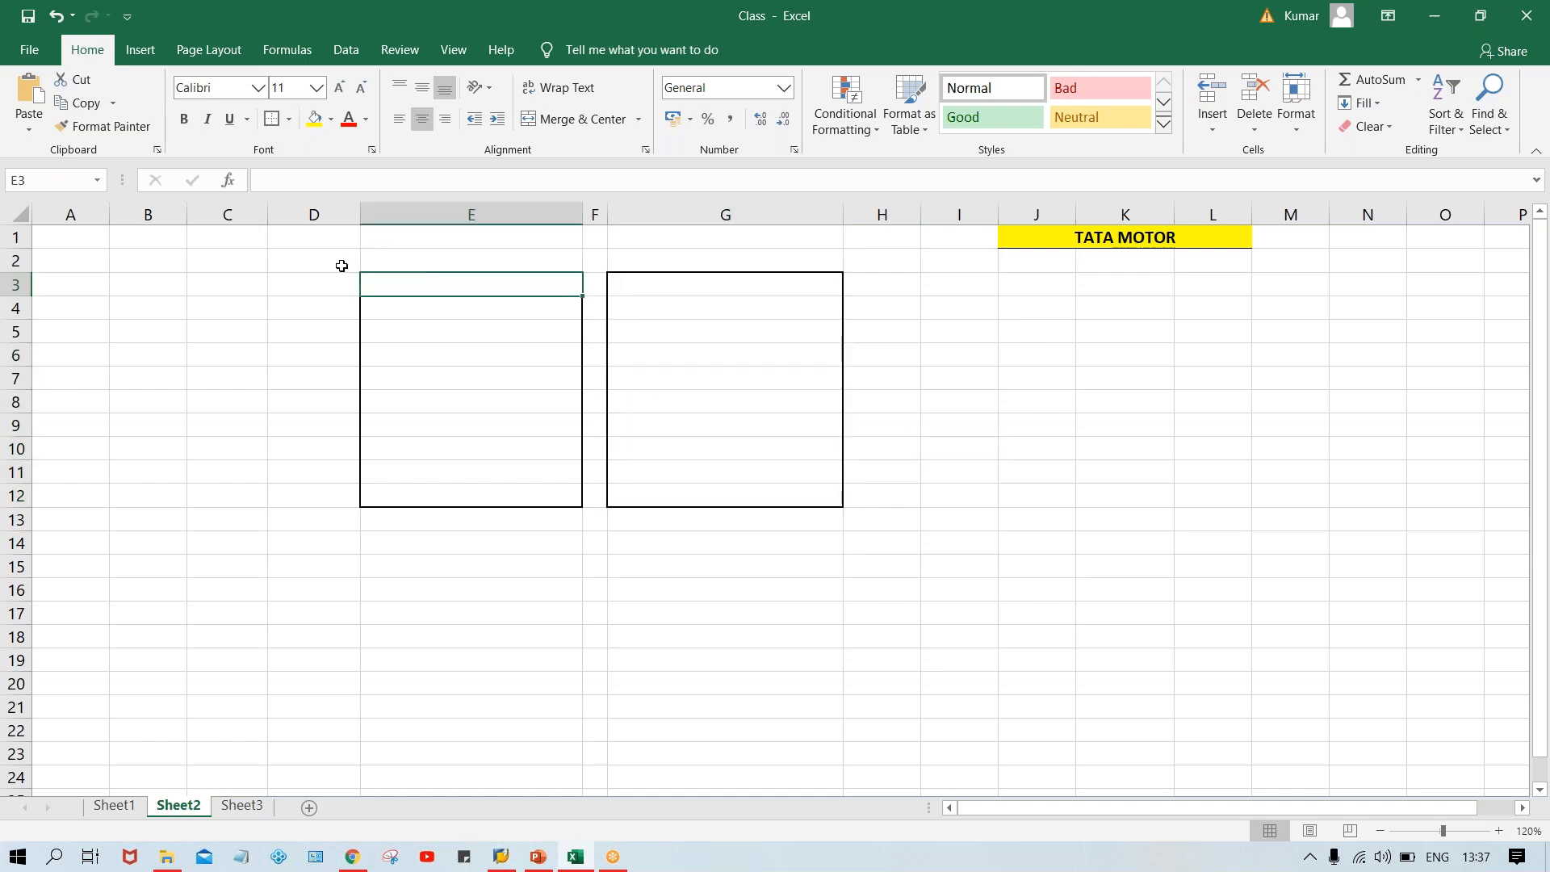
{"action": "left_click", "coordinate": [415, 312]}
{"action": "left_click", "coordinate": [271, 120]}
{"action": "left_click", "coordinate": [756, 313]}
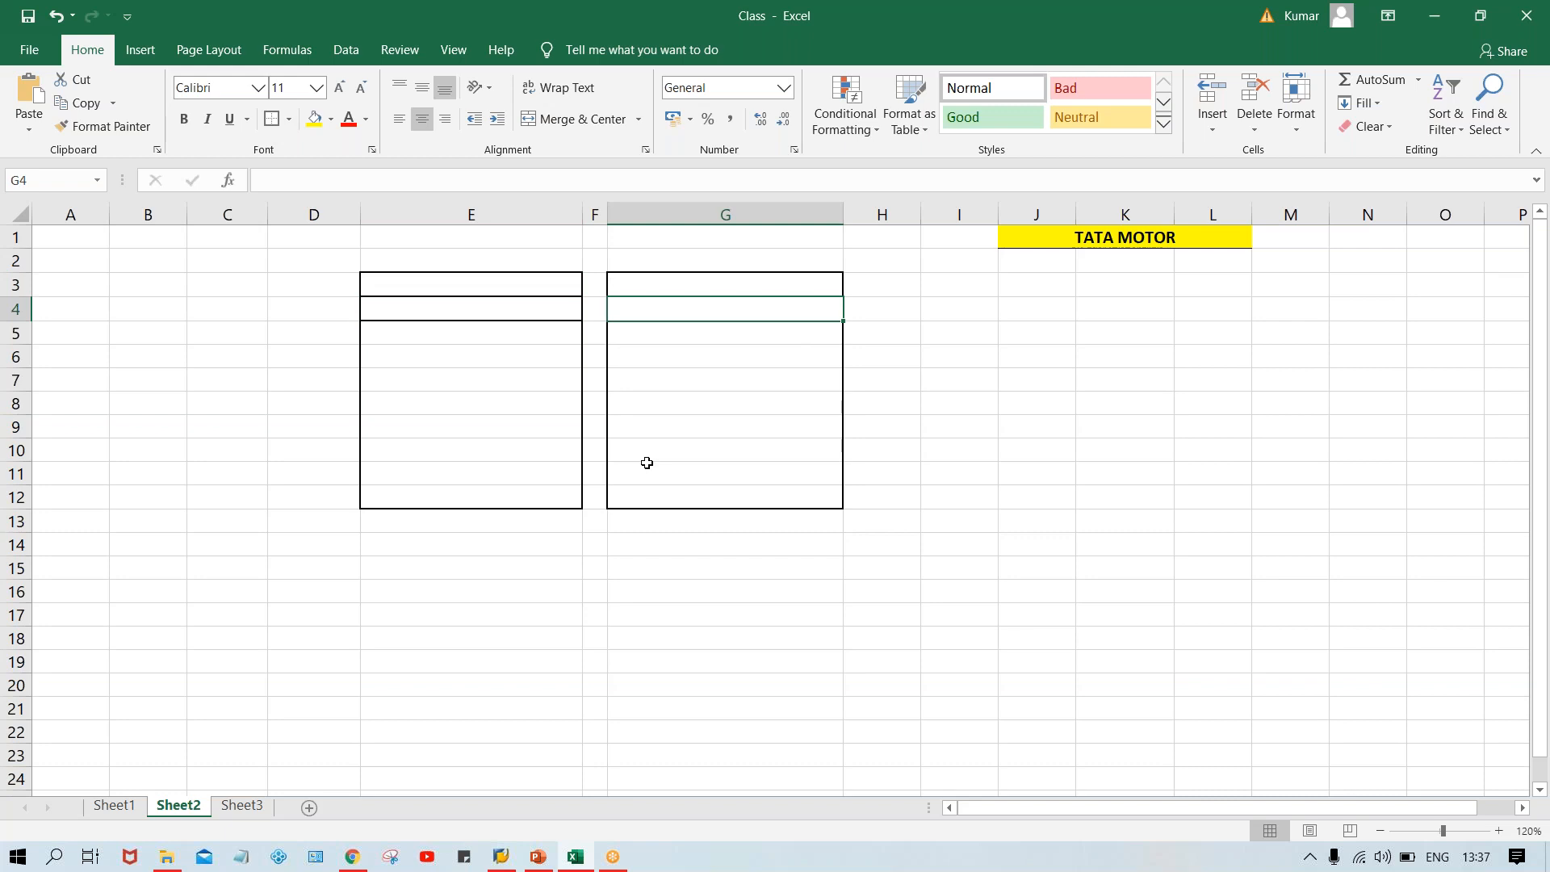
Enter TATA MOTOR in cell E4.
{"action": "double_click", "coordinate": [453, 314]}
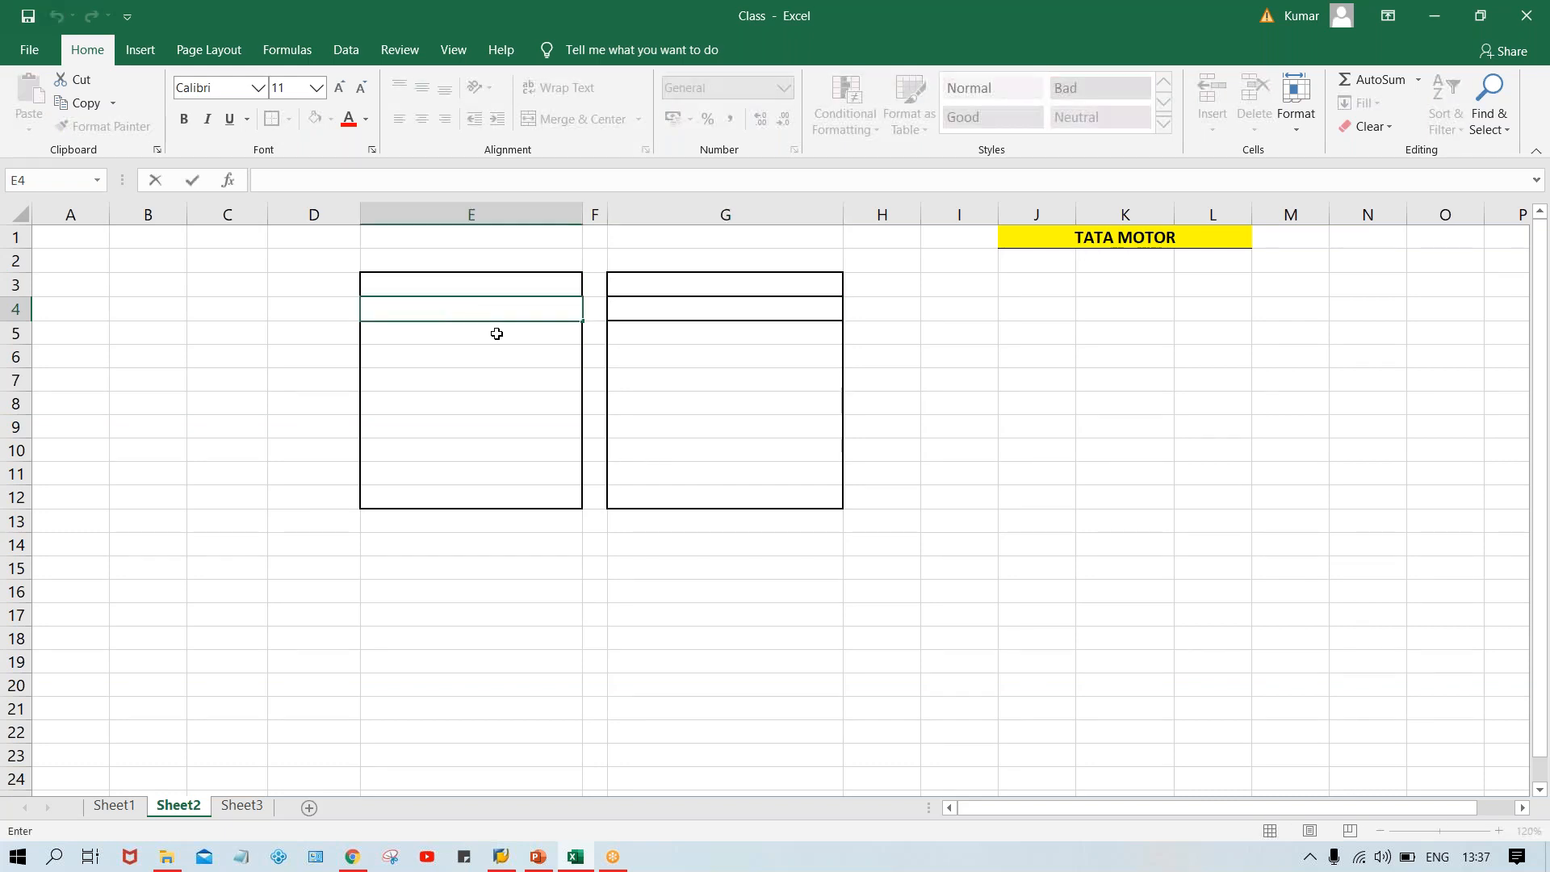
{"action": "type", "text": "TATA"}
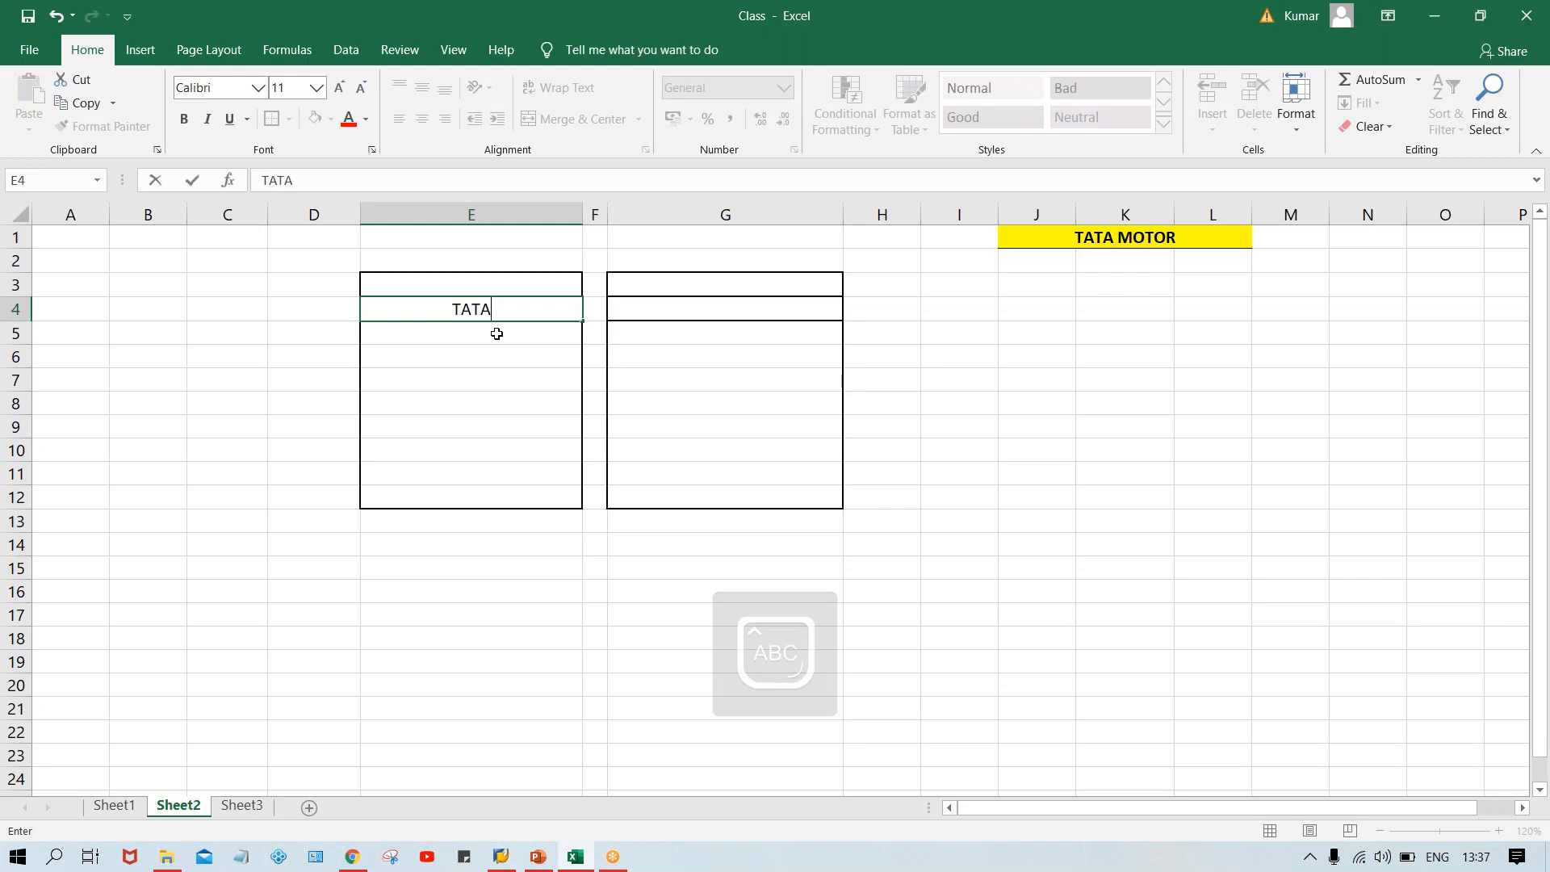
{"action": "type", "text": " MOTOR"}
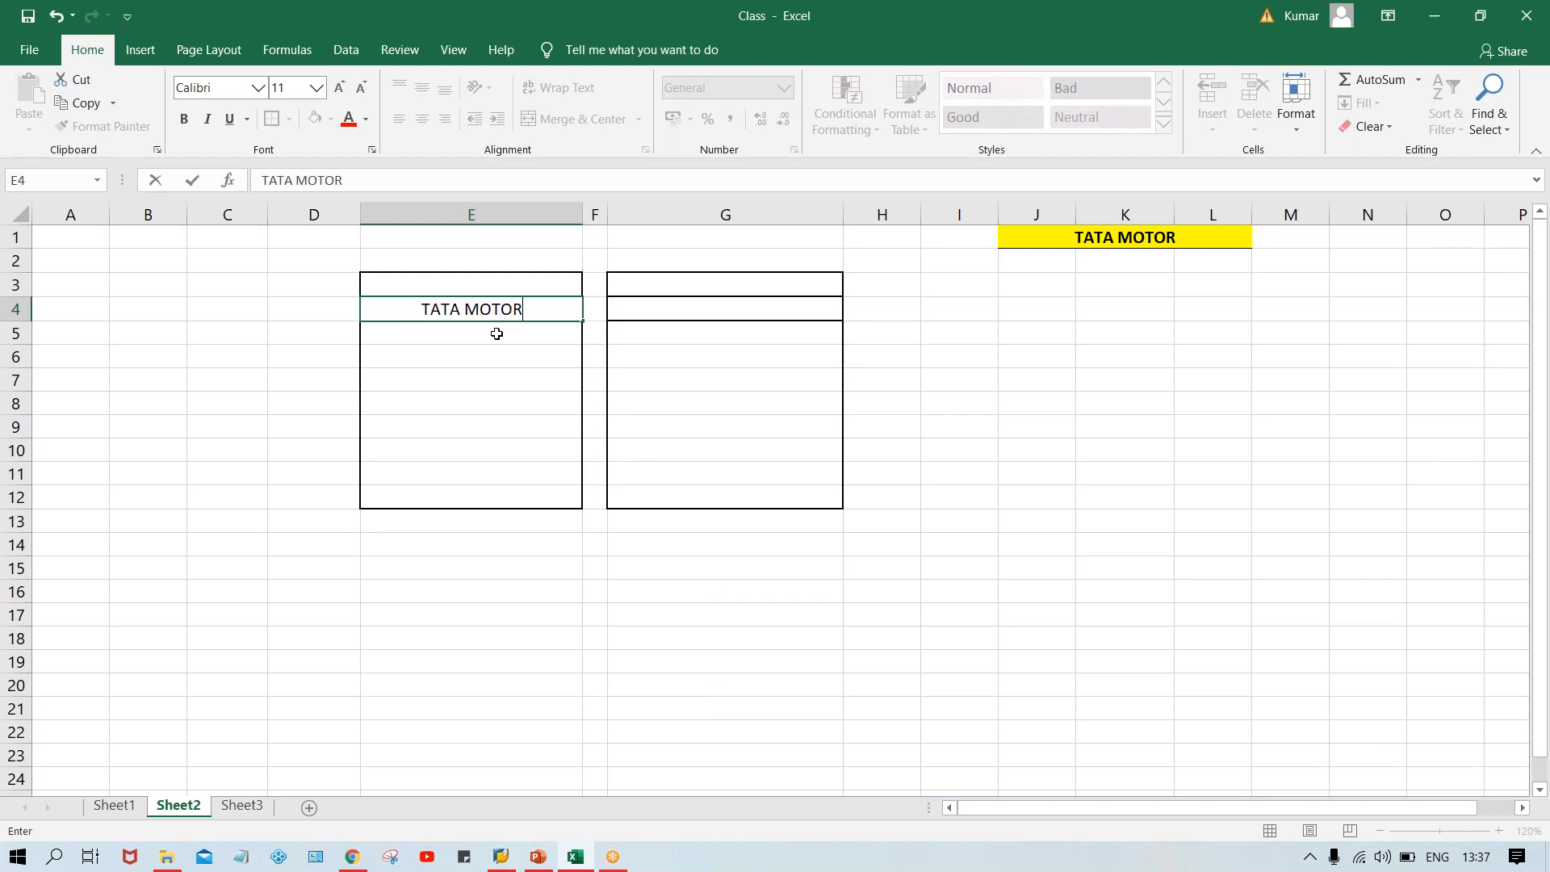
{"action": "key", "text": "Return"}
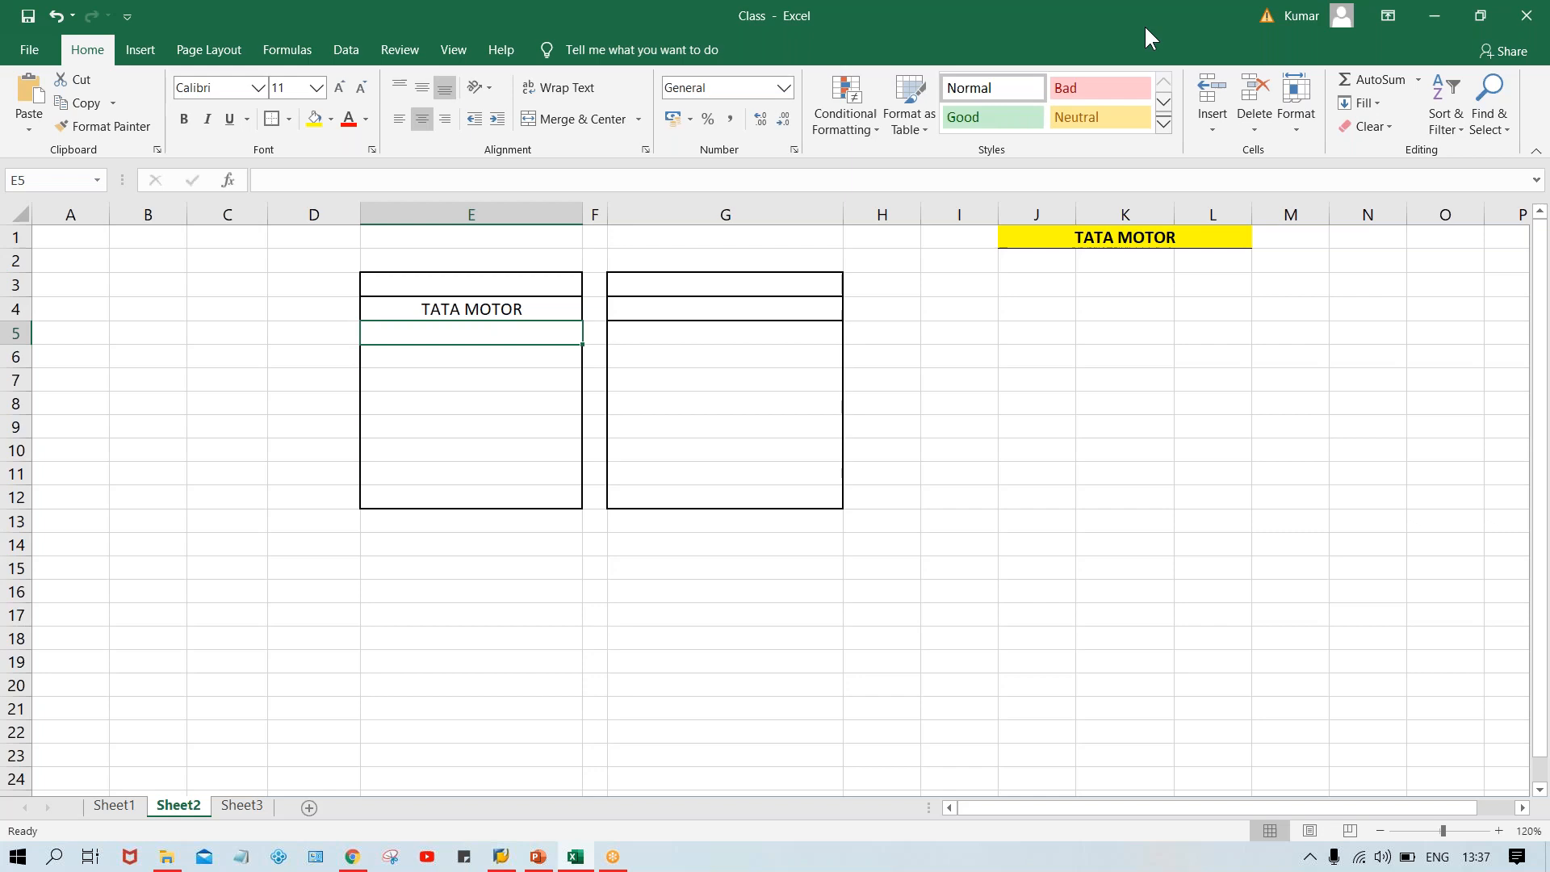
Make the TATA MOTOR label in E4 bold.
{"action": "left_click", "coordinate": [1091, 458]}
{"action": "left_click", "coordinate": [461, 375]}
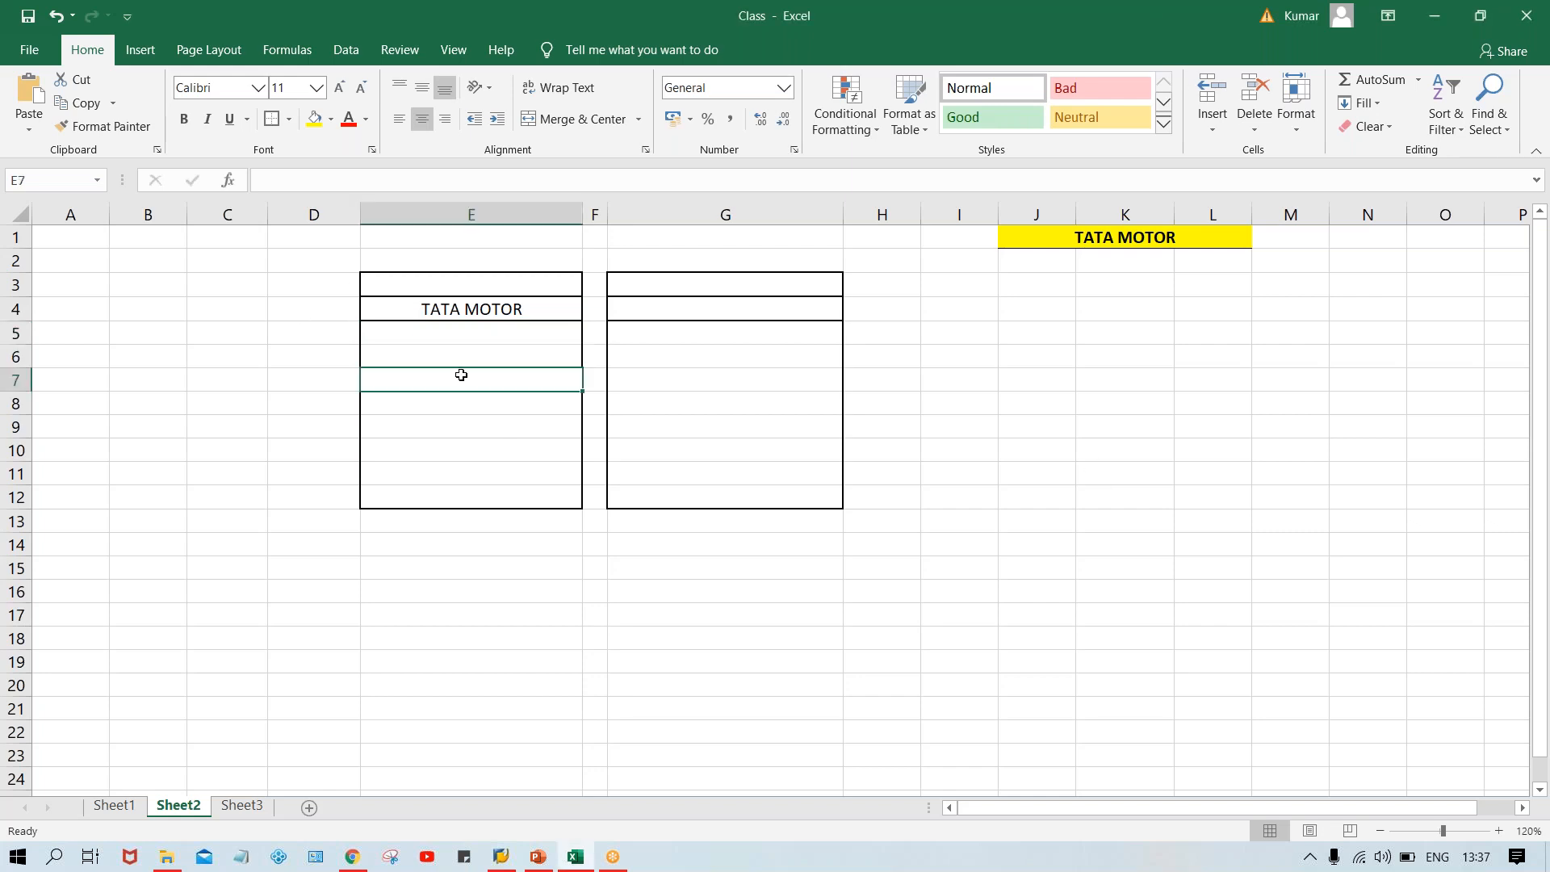
{"action": "left_click", "coordinate": [438, 340]}
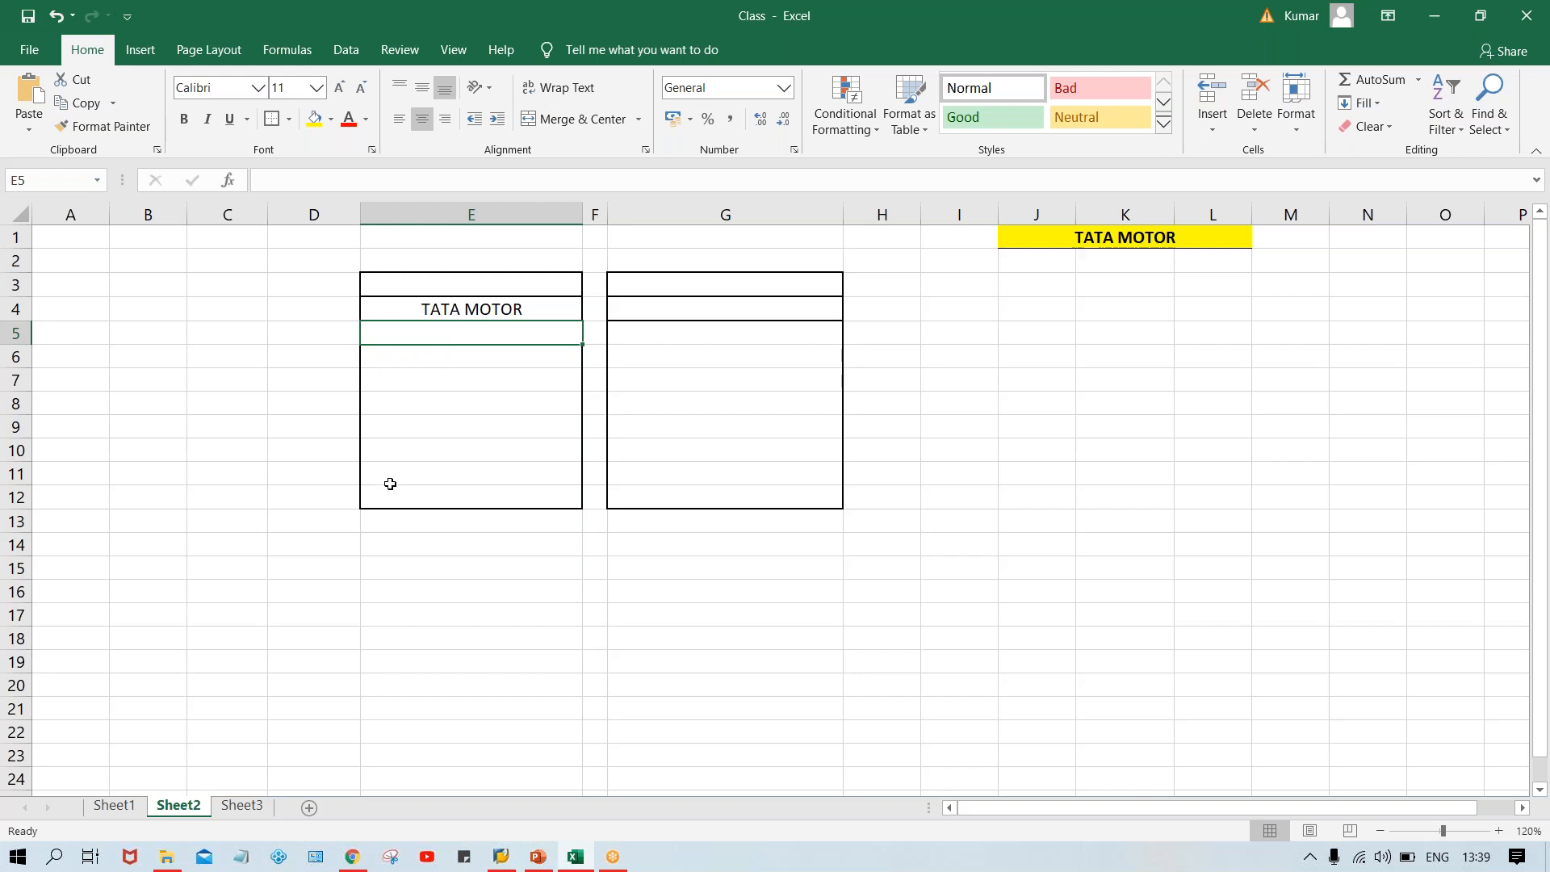
{"action": "left_click", "coordinate": [499, 311]}
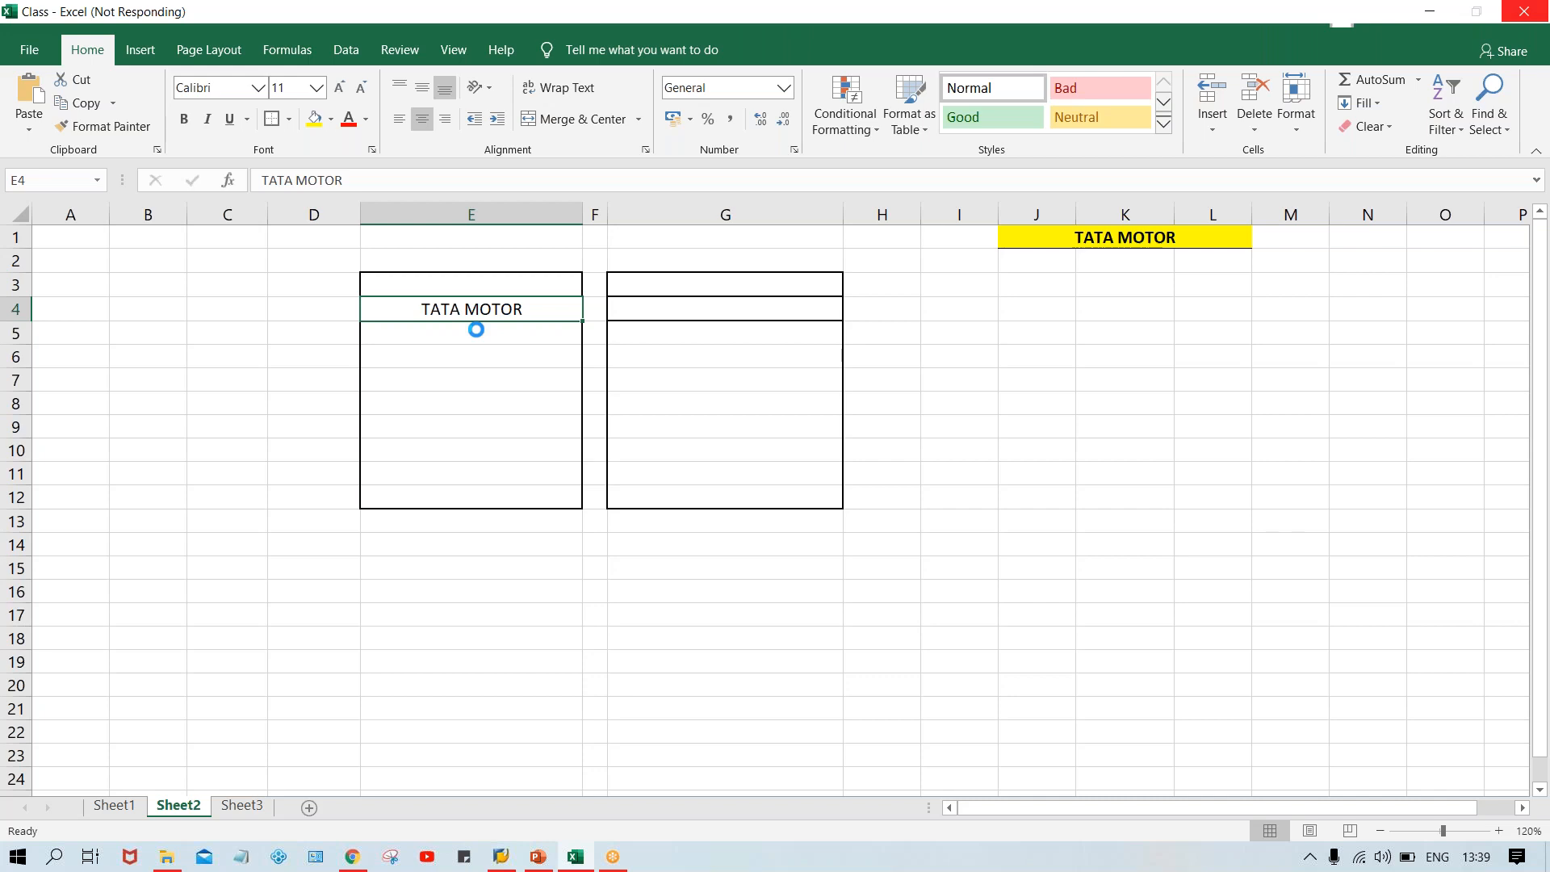
{"action": "key", "text": "ctrl+b"}
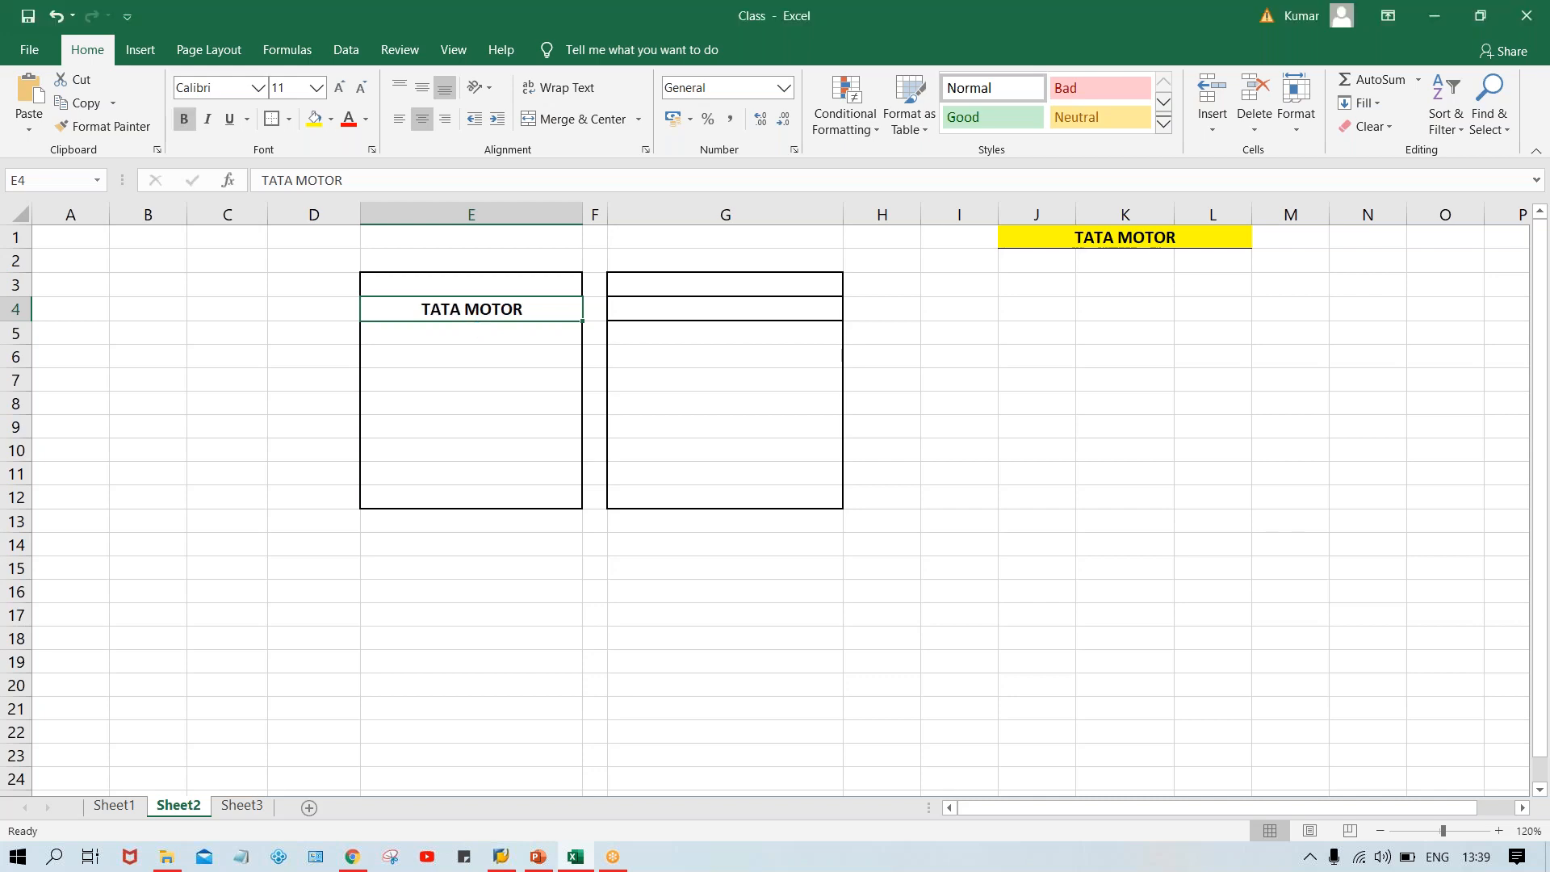
{"action": "key", "text": "Down"}
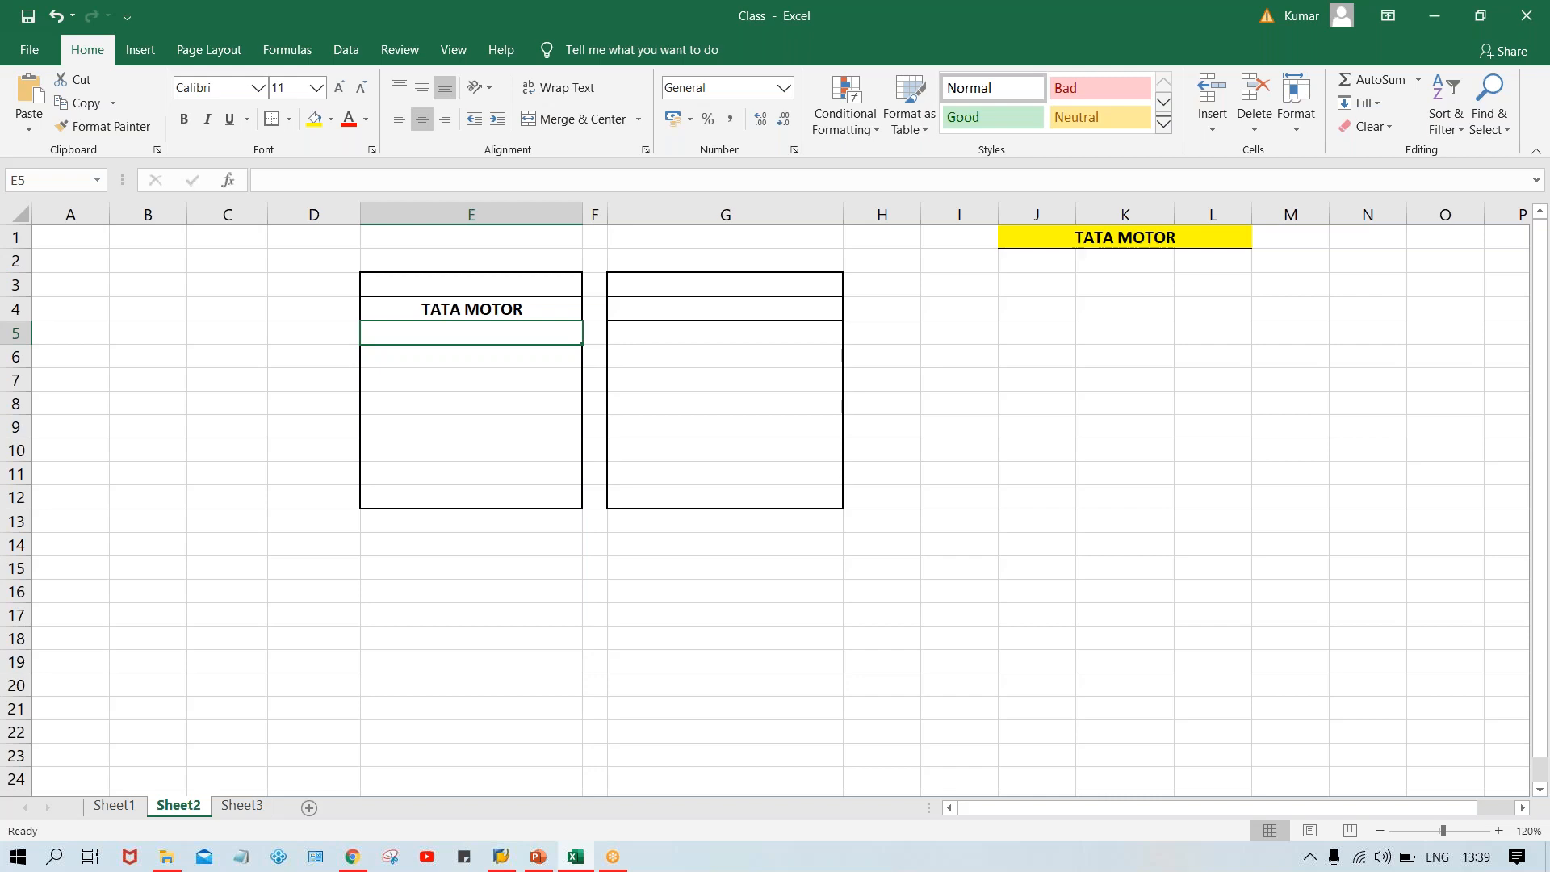
Enter A SUB. OF TG in cell E5 and make it bold.
{"action": "type", "text": "A "}
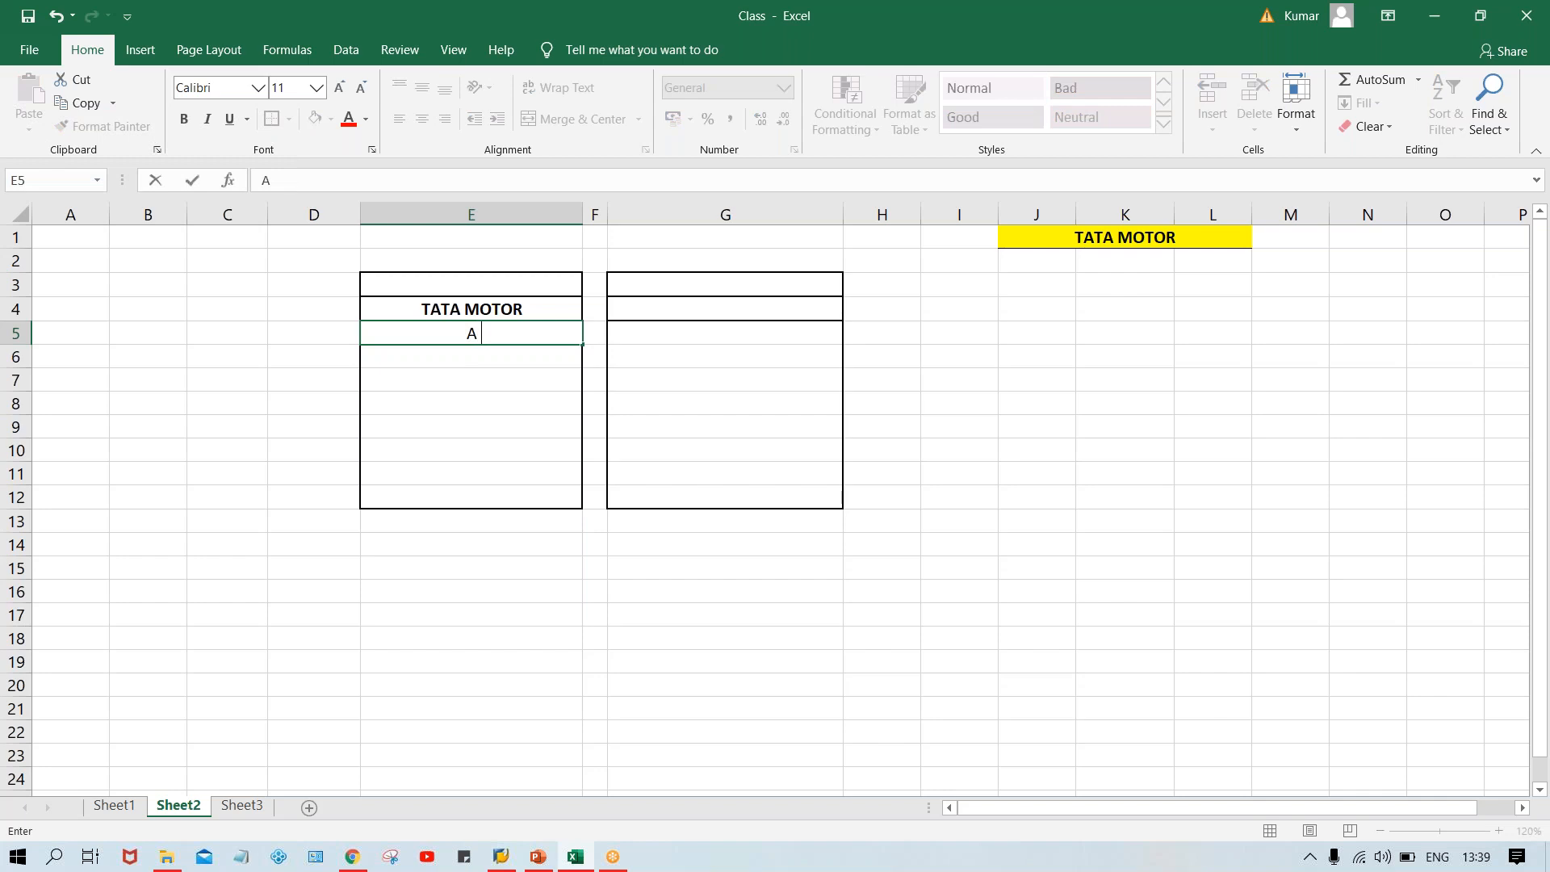
{"action": "type", "text": "SUB. OF TG"}
{"action": "key", "text": "Return"}
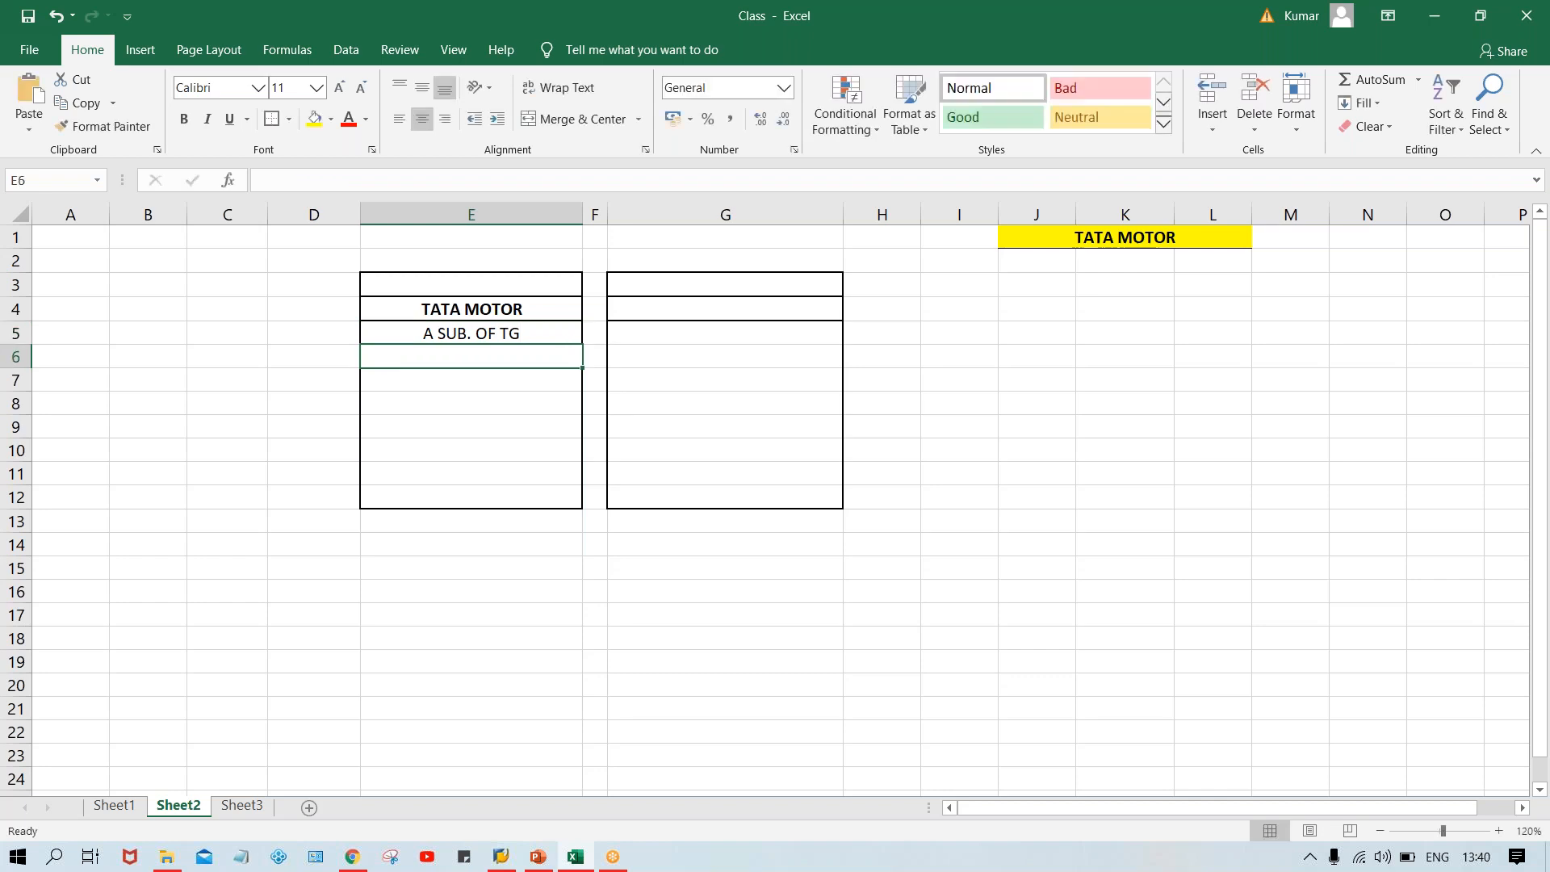
{"action": "left_click", "coordinate": [478, 331]}
{"action": "key", "text": "ctrl+b"}
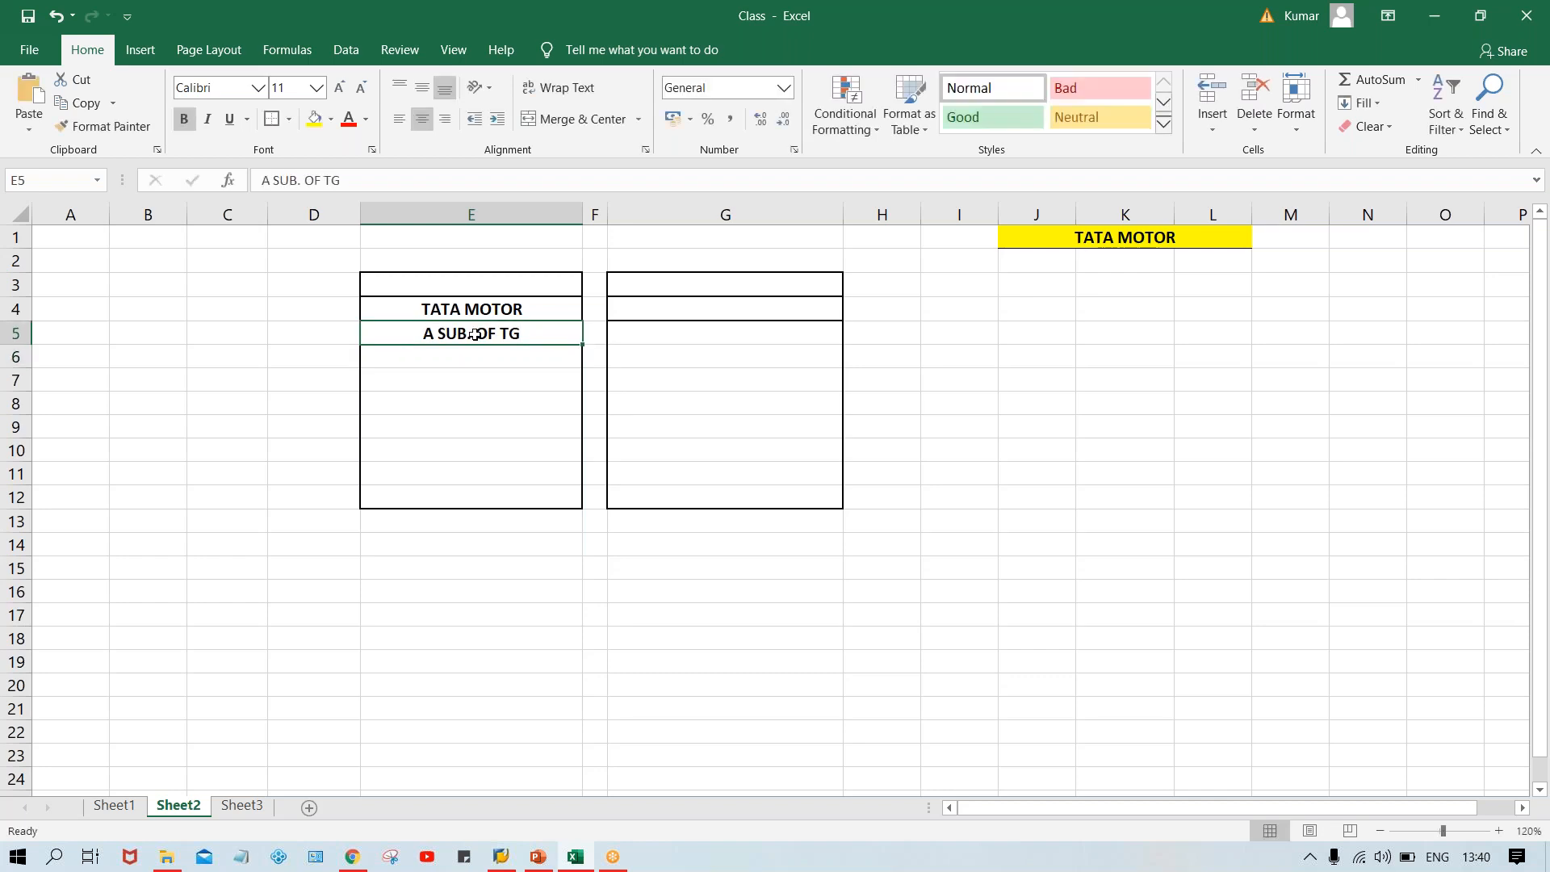
Add a border to cell E6.
{"action": "left_click", "coordinate": [445, 352]}
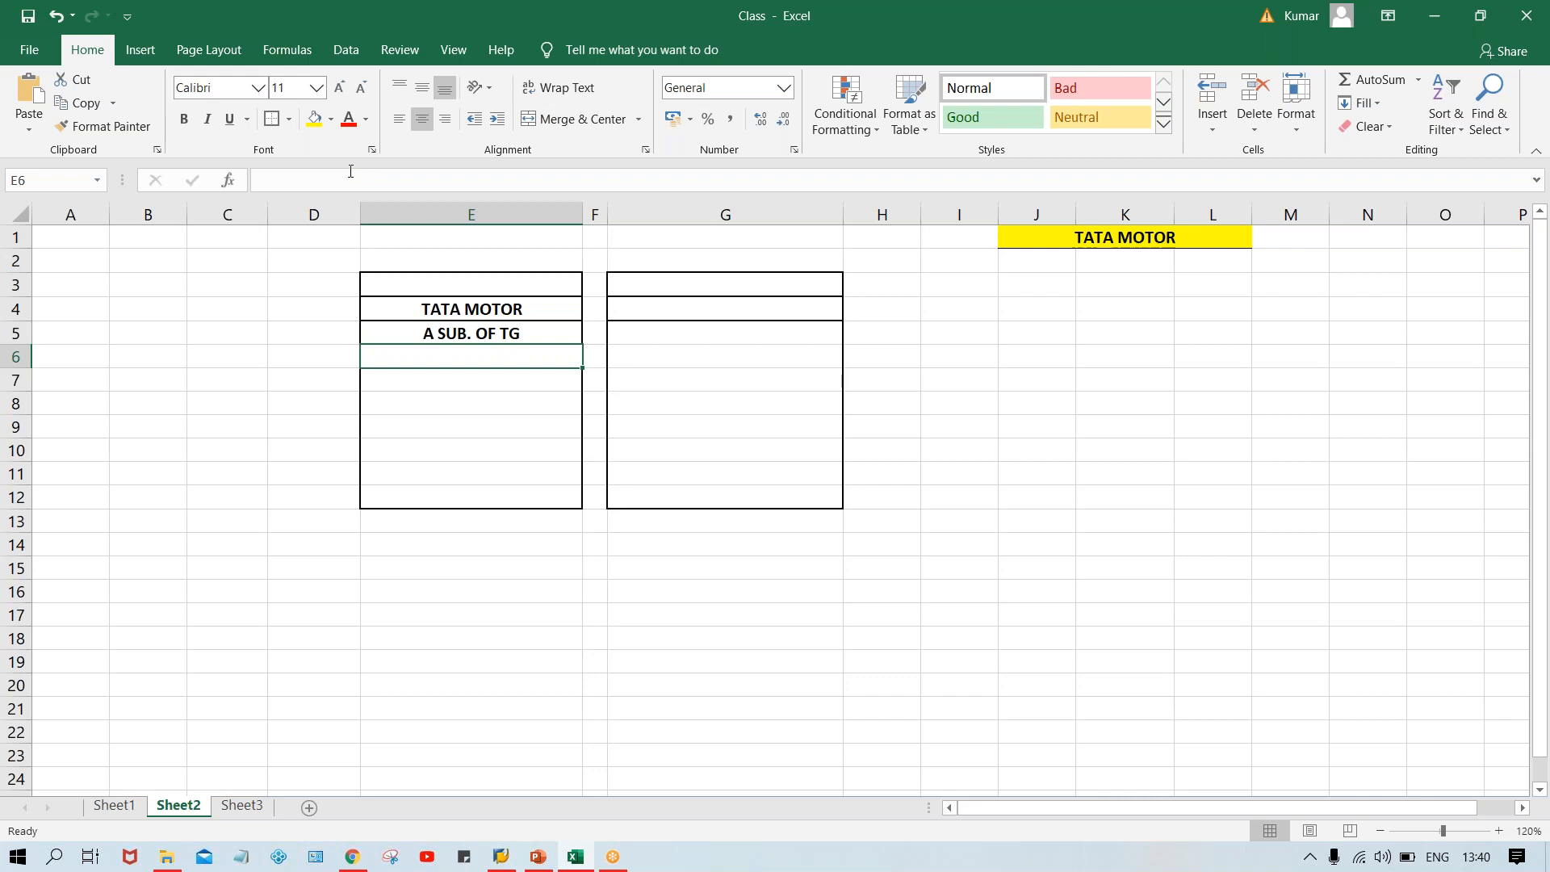
{"action": "left_click", "coordinate": [271, 119]}
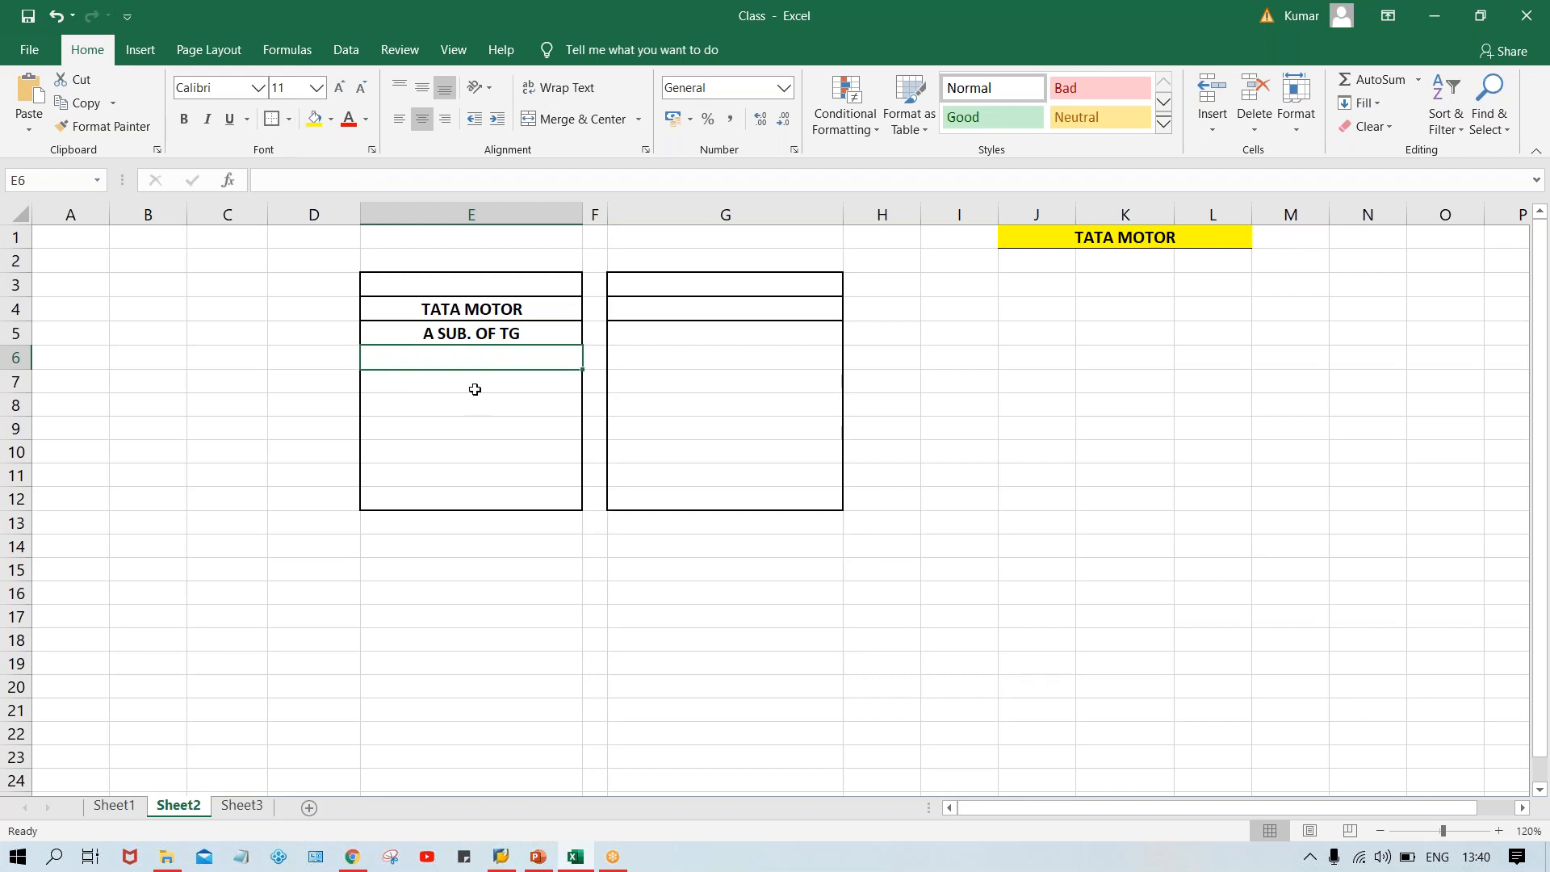
{"action": "left_click", "coordinate": [506, 405]}
Wrap the E5 text in parentheses to read (A SUB. OF TG).
{"action": "double_click", "coordinate": [376, 334]}
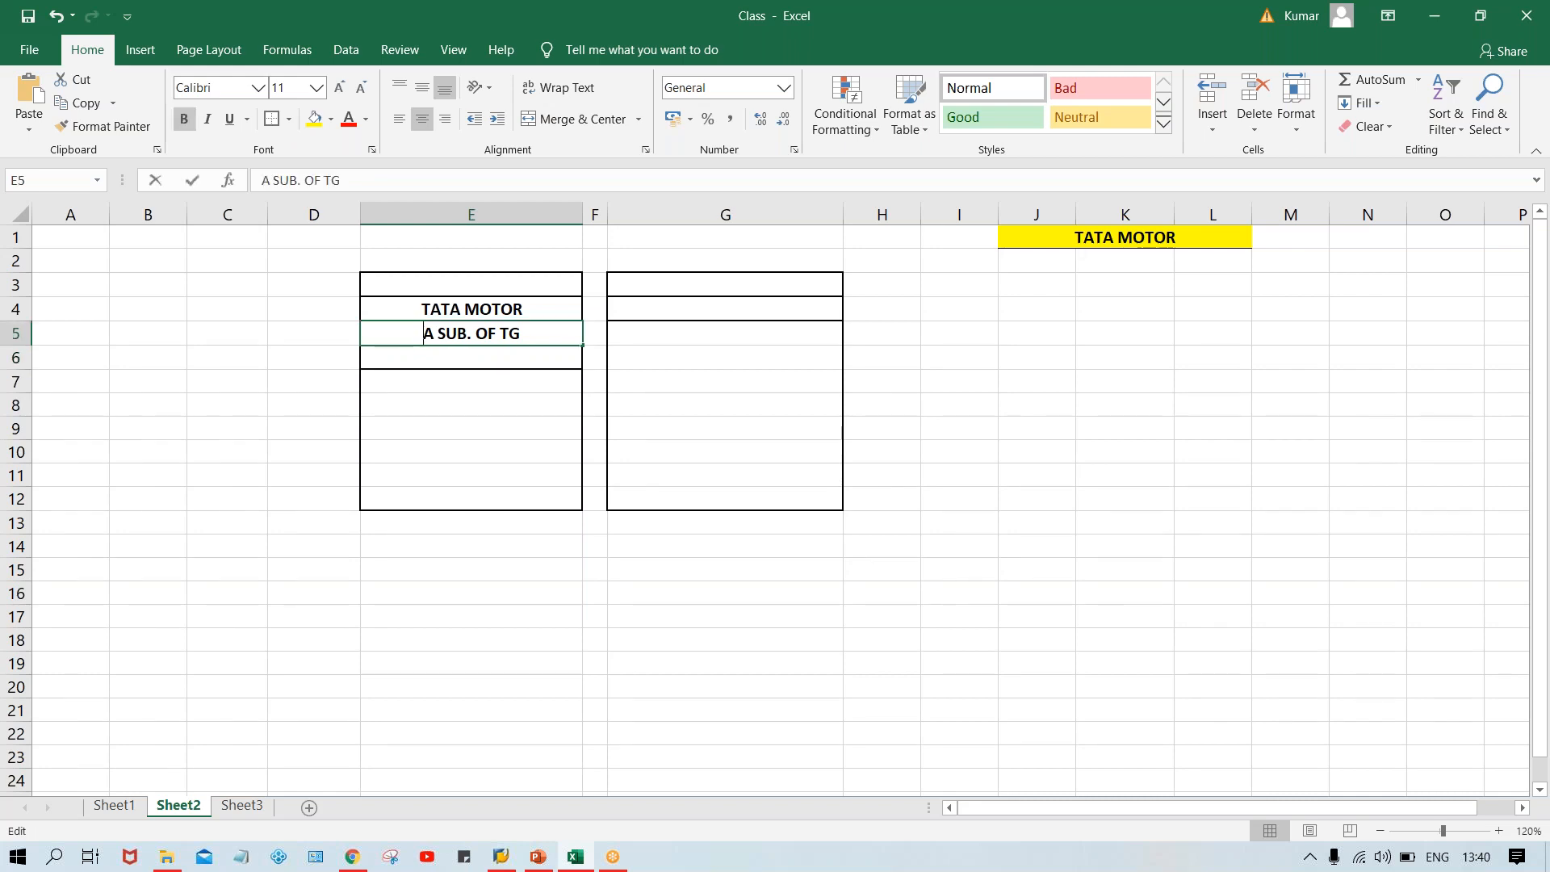
{"action": "type", "text": "("}
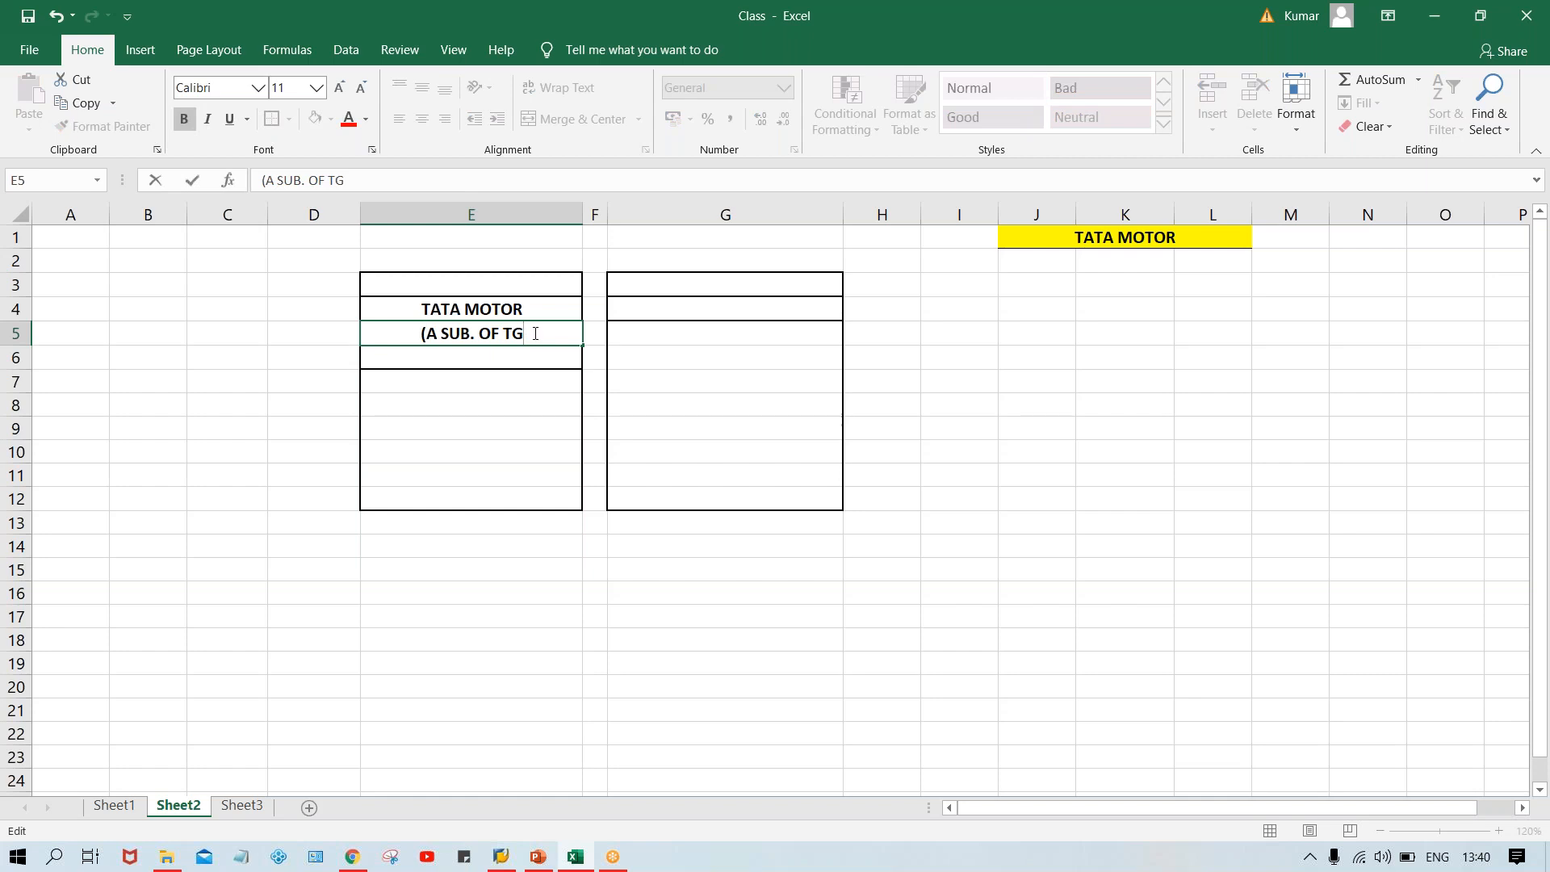
{"action": "type", "text": ")"}
{"action": "key", "text": "Return"}
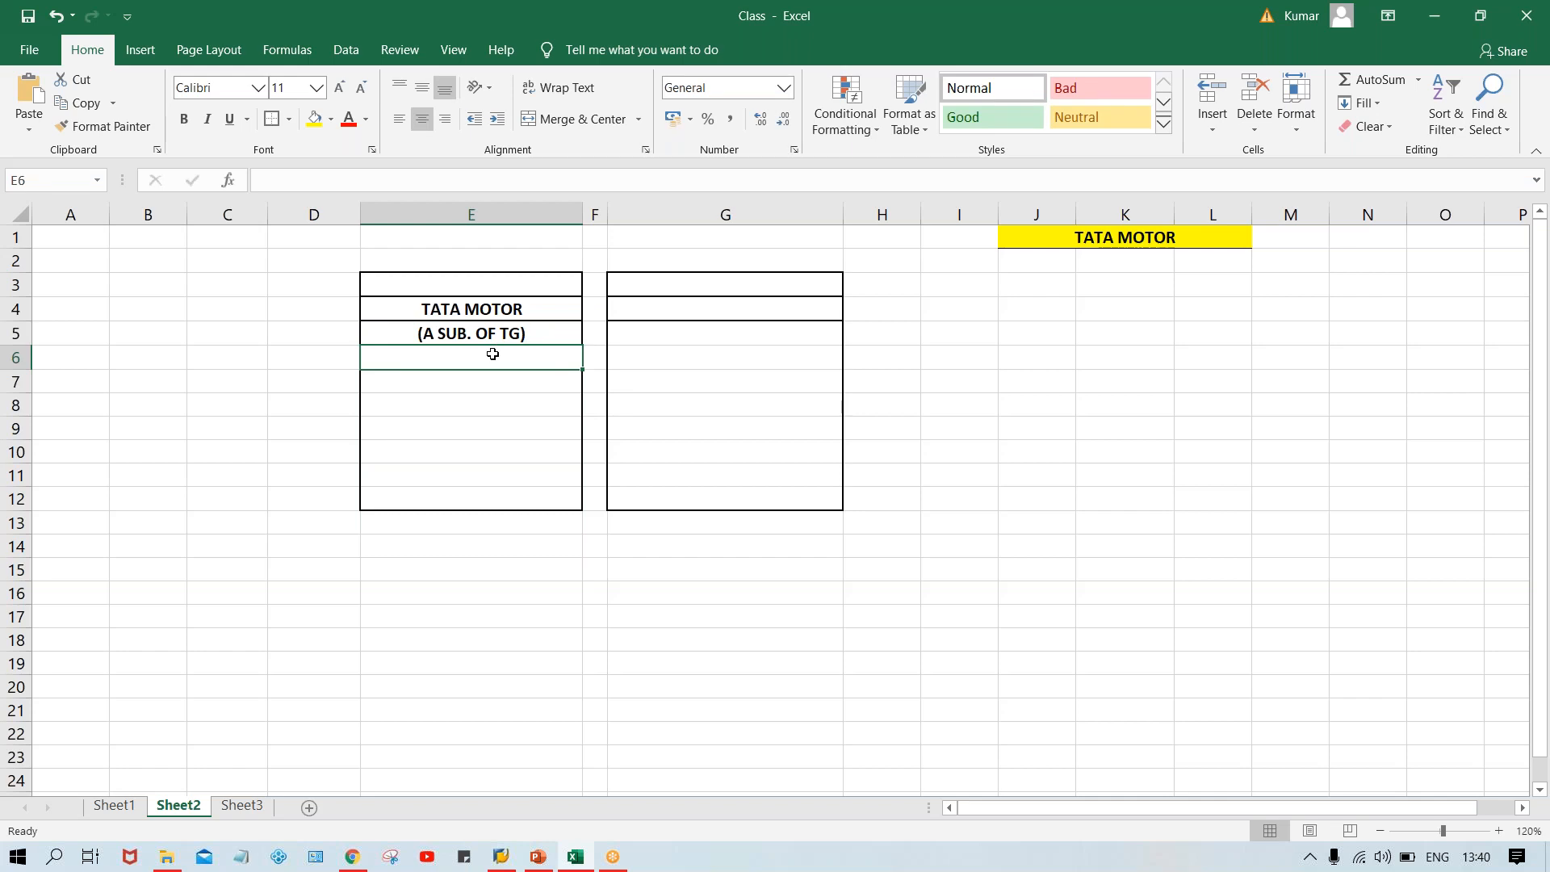
Enter SALES REG. in cell E6 and make it bold.
{"action": "type", "text": "sALES"}
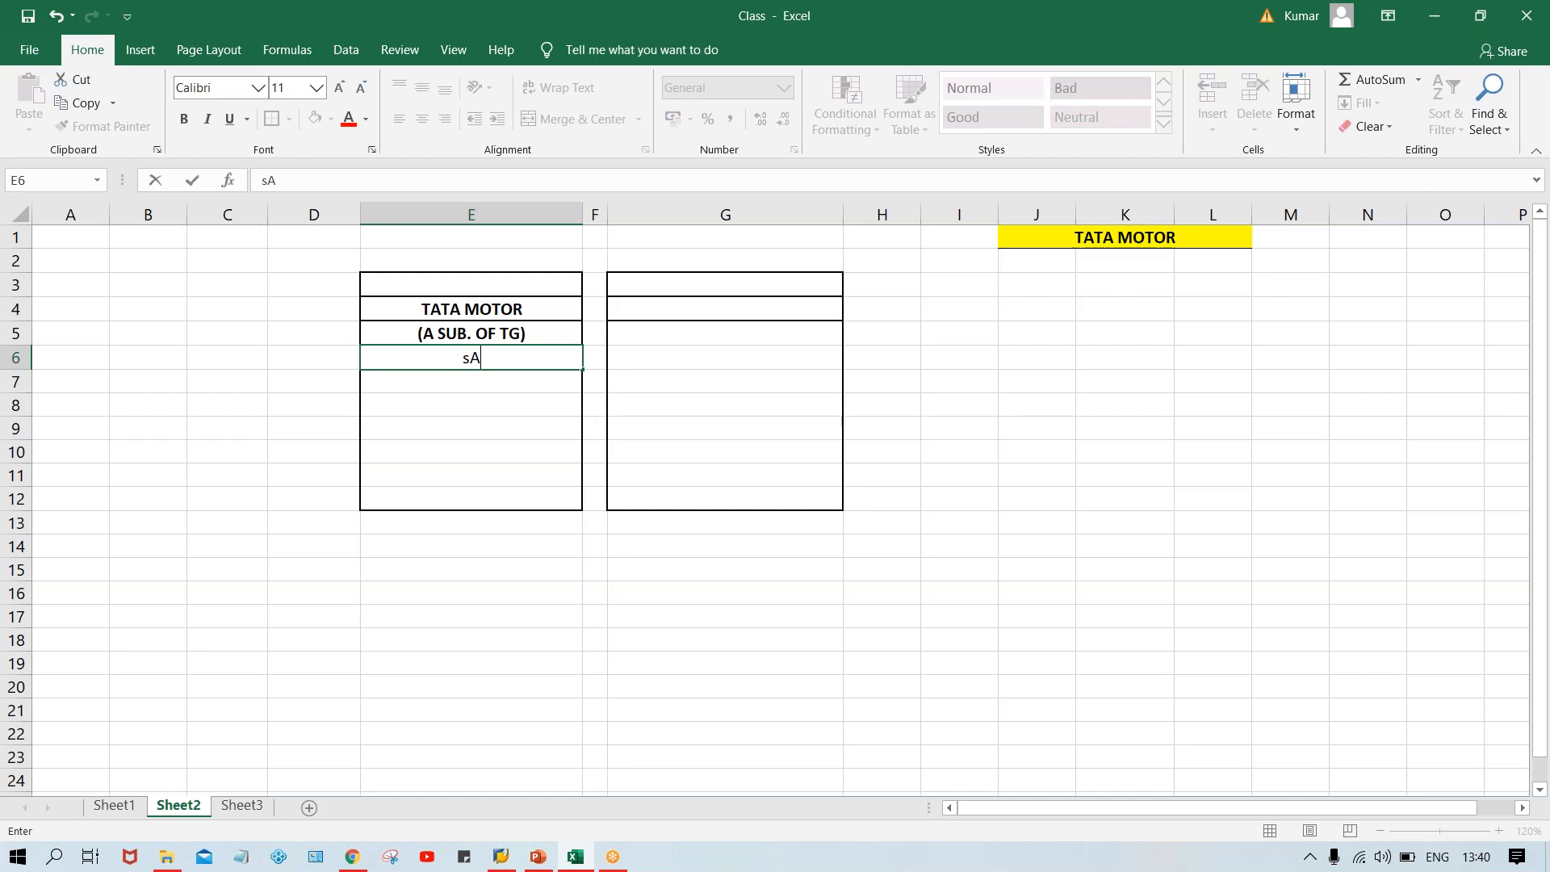
{"action": "key", "text": "BackSpace"}
{"action": "key", "text": "BackSpace"}
{"action": "key", "text": "BackSpace"}
{"action": "key", "text": "BackSpace"}
{"action": "key", "text": "BackSpace"}
{"action": "type", "text": "SALES REG."}
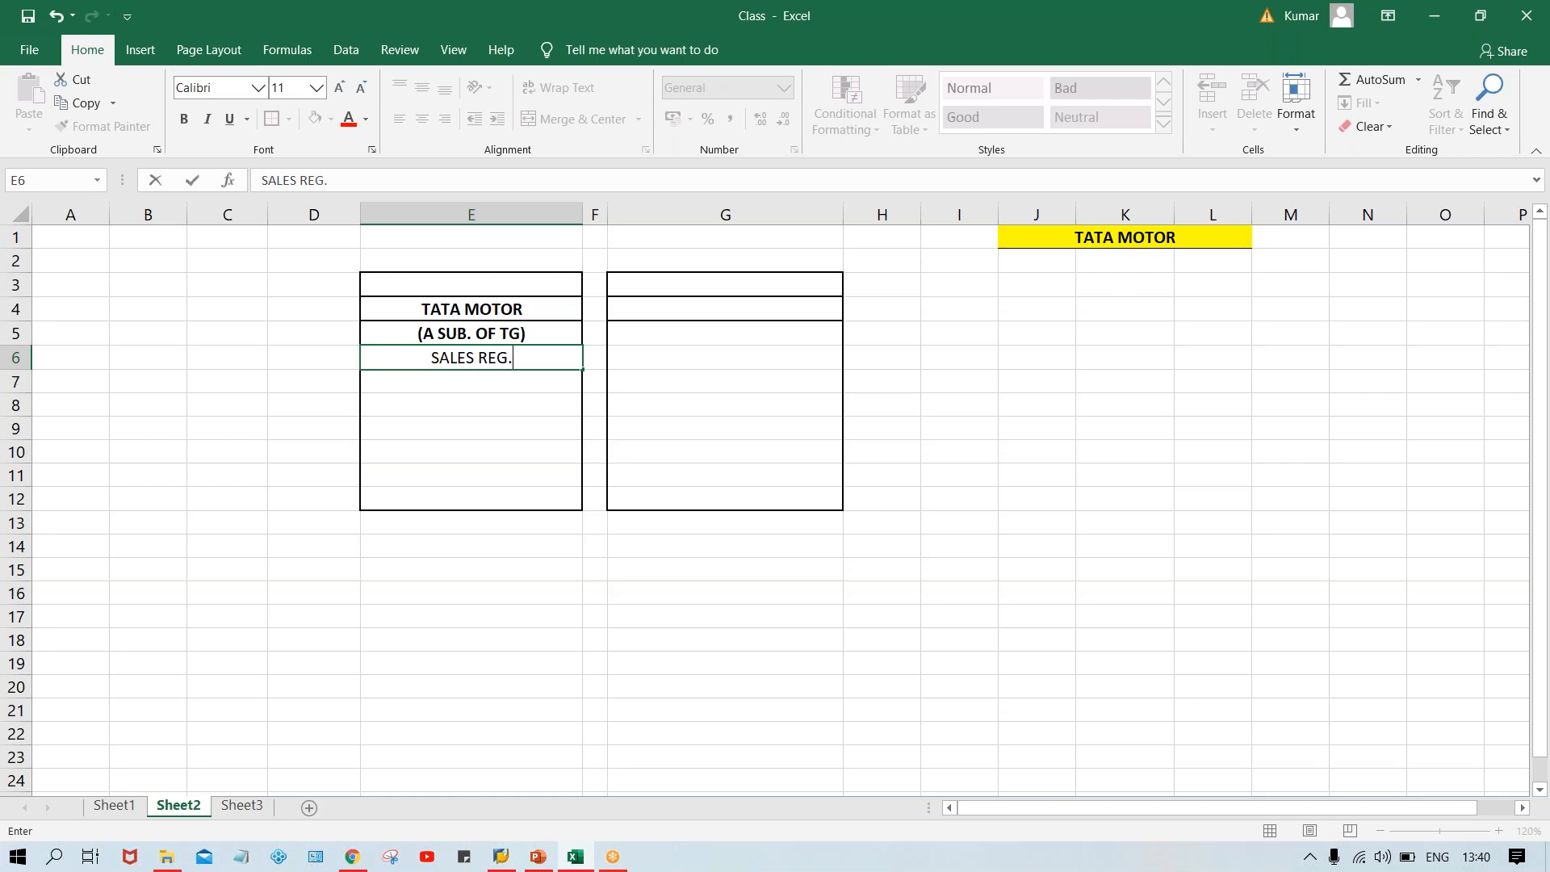
{"action": "key", "text": "Return"}
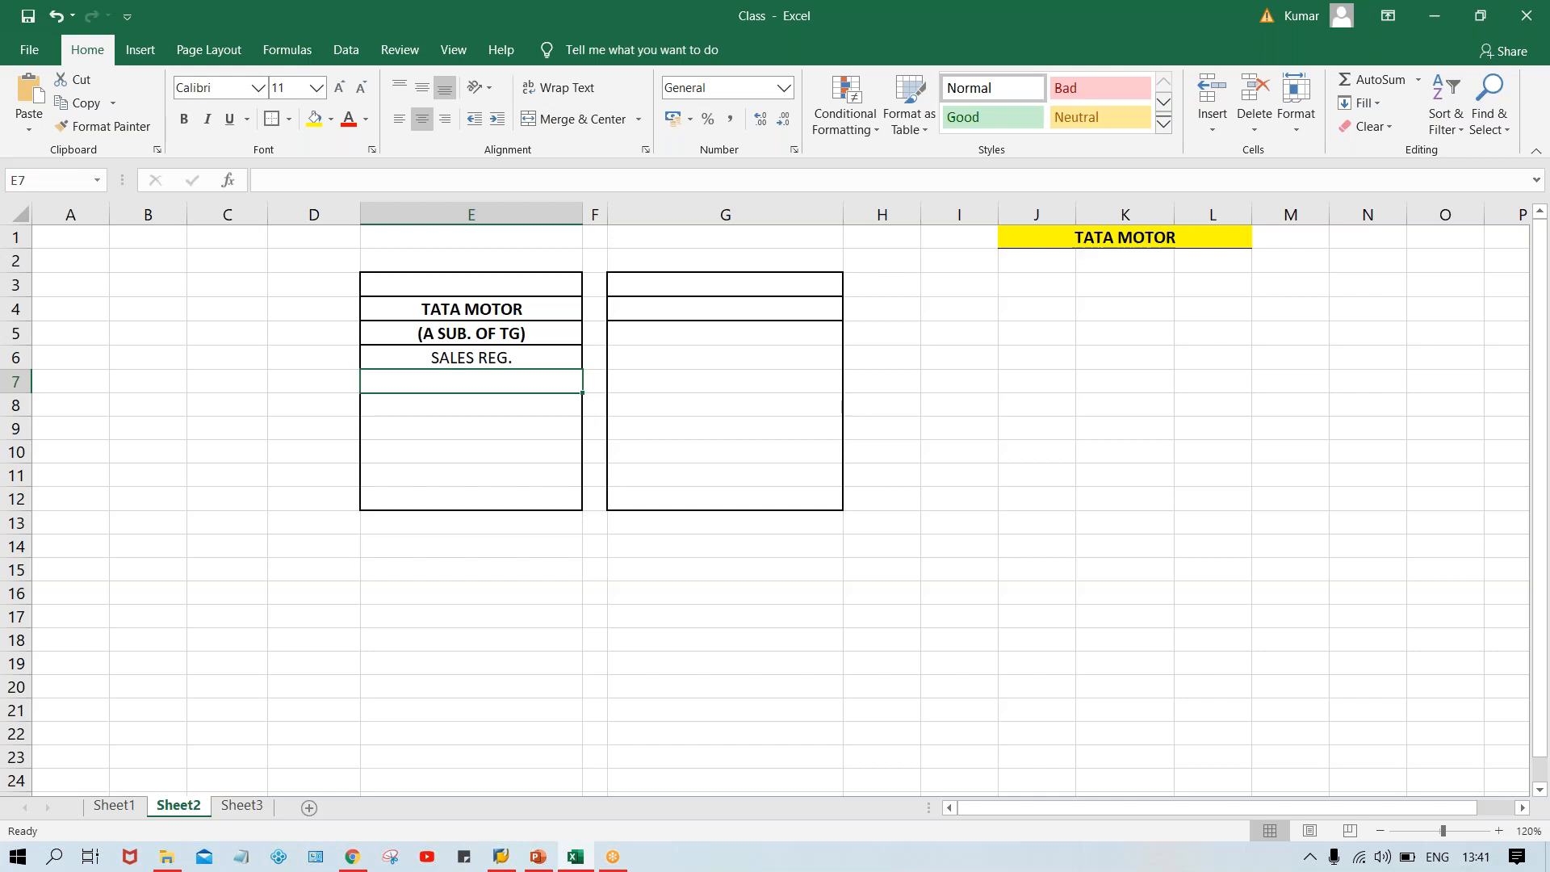
{"action": "left_click", "coordinate": [501, 360]}
{"action": "key", "text": "ctrl+b"}
Enter MANF. UNIT in cell E7.
{"action": "left_click", "coordinate": [460, 384]}
{"action": "type", "text": "mA"}
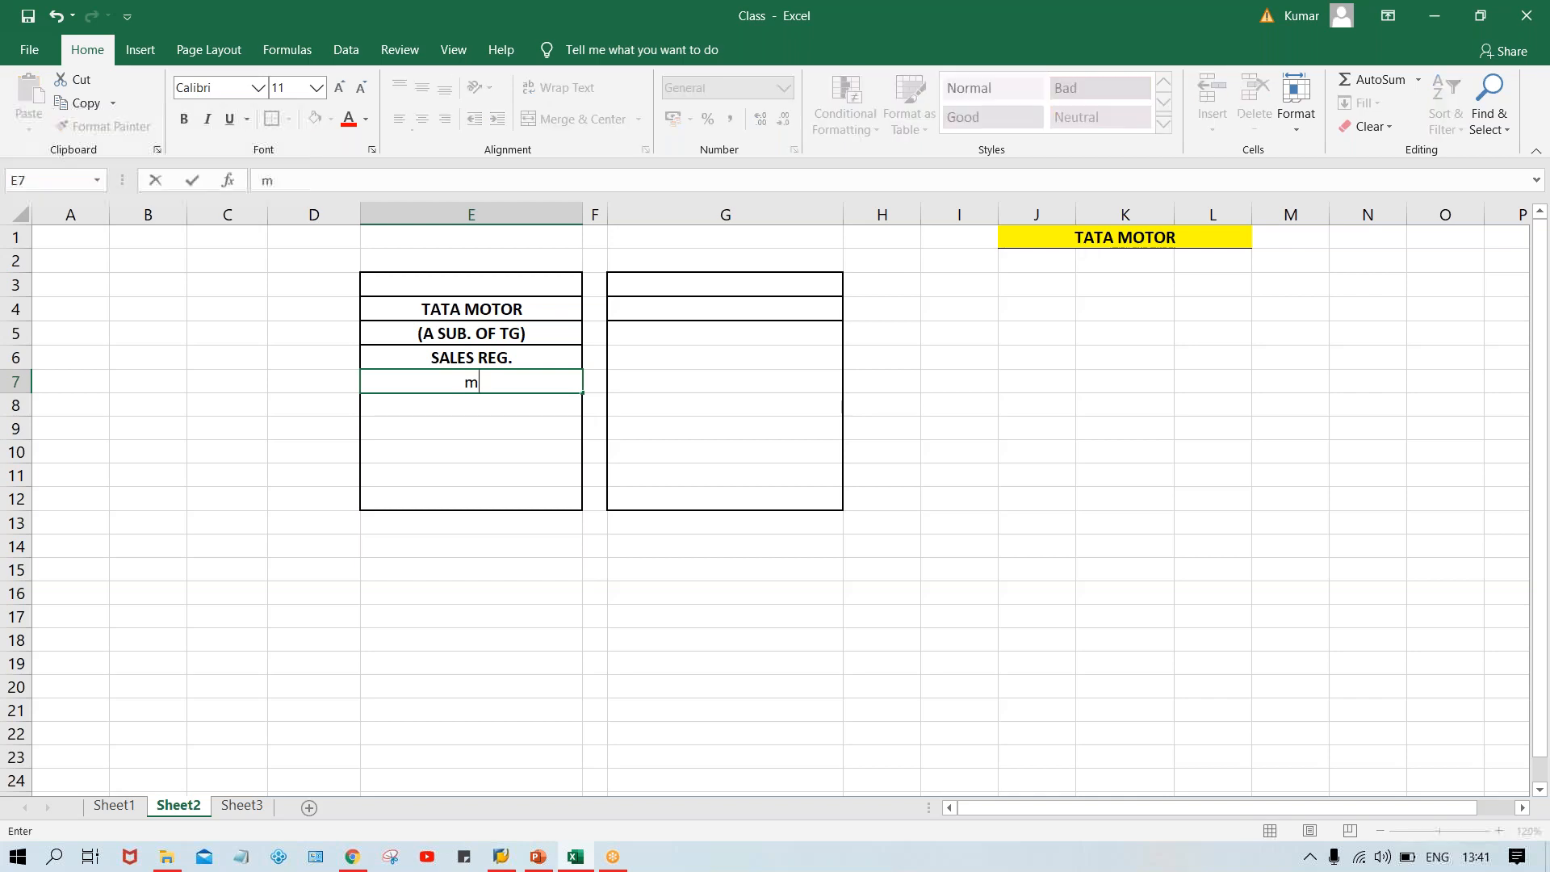
{"action": "key", "text": "BackSpace"}
{"action": "key", "text": "BackSpace"}
{"action": "type", "text": "MANF. UNIT"}
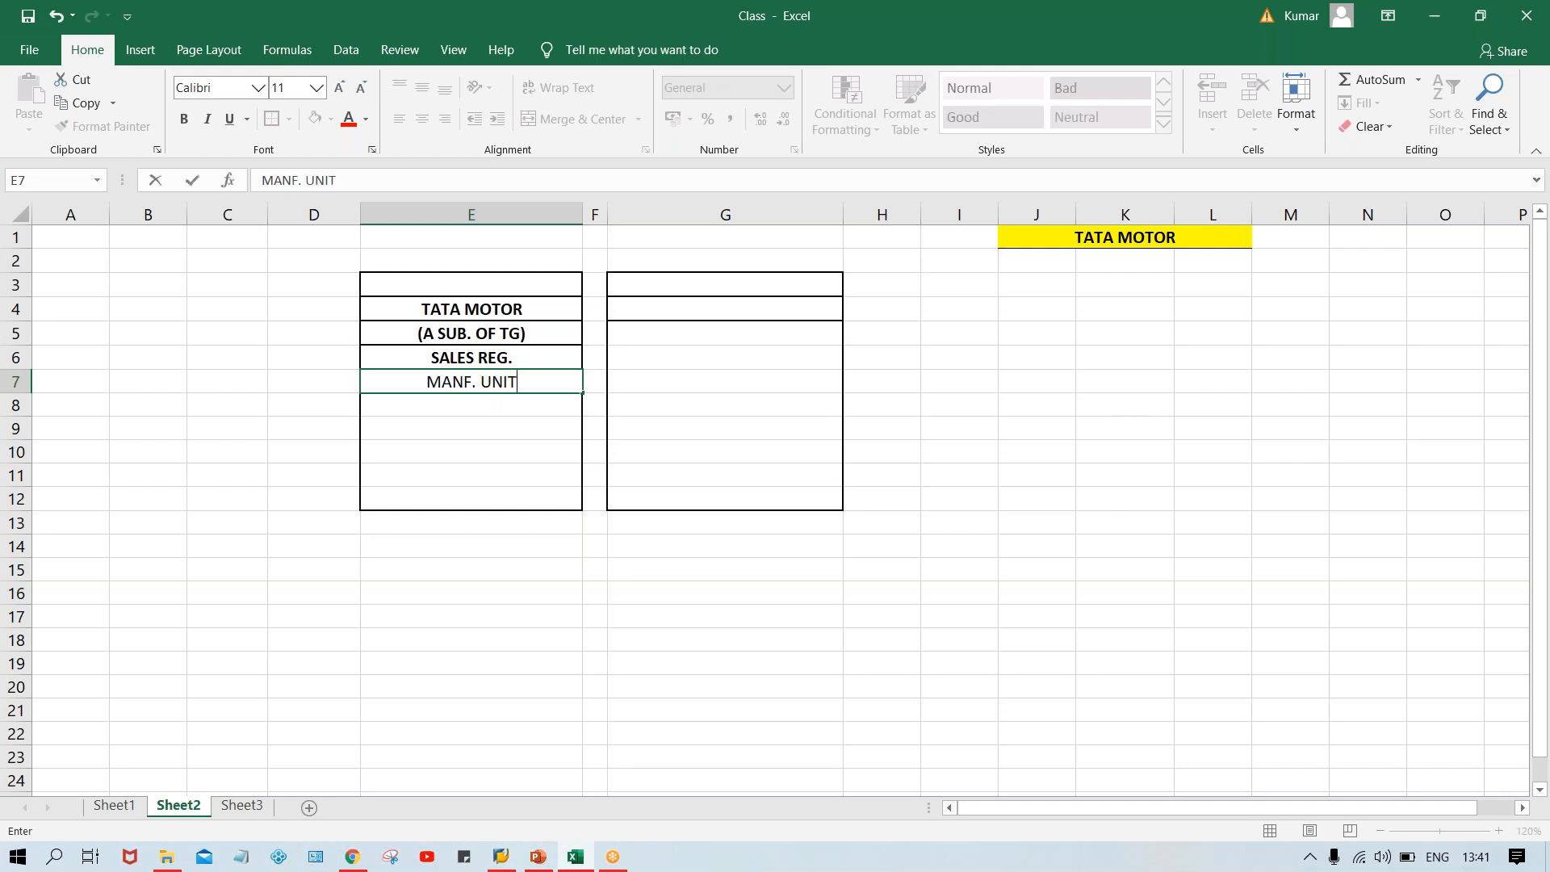
{"action": "left_click", "coordinate": [501, 405]}
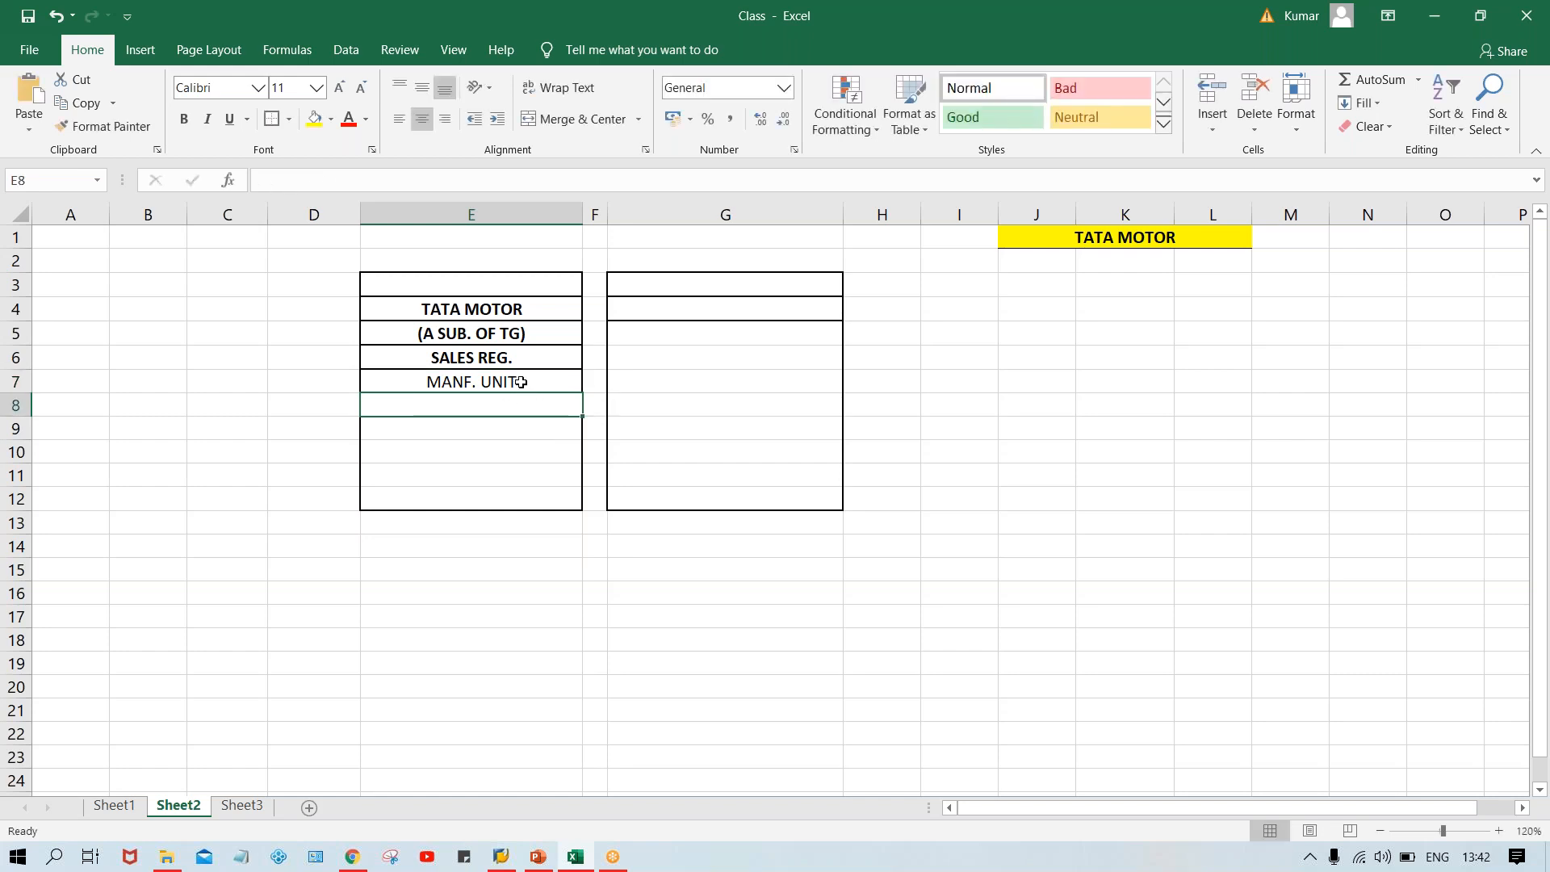
Copy the labels in E4:E7 and paste them into G4:G7.
{"action": "left_click_drag", "start_coordinate": [477, 307], "coordinate": [485, 385]}
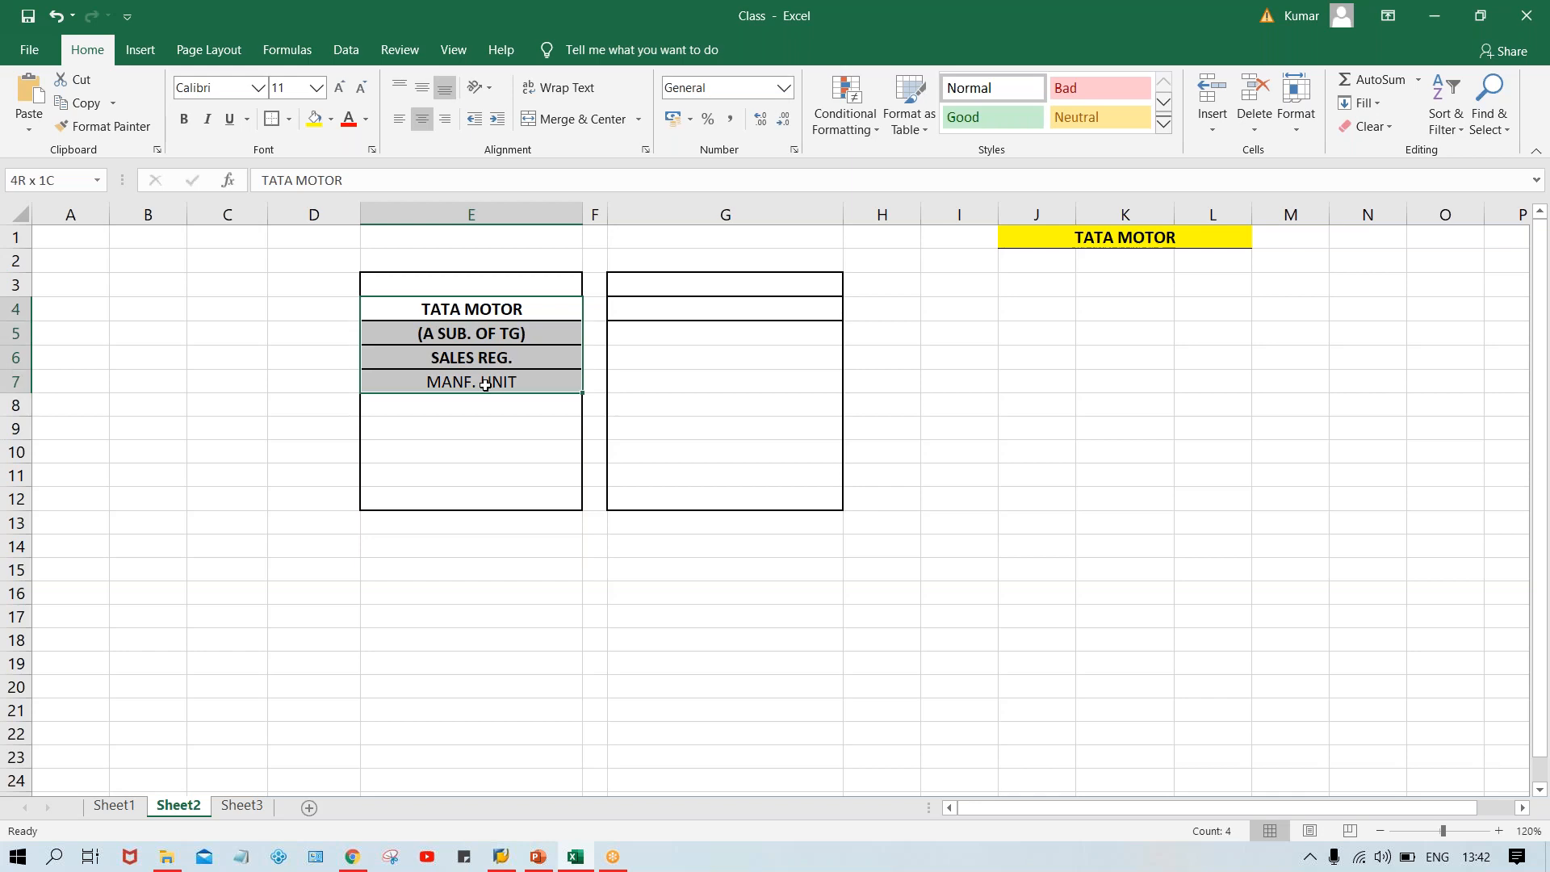
{"action": "key", "text": "ctrl+c"}
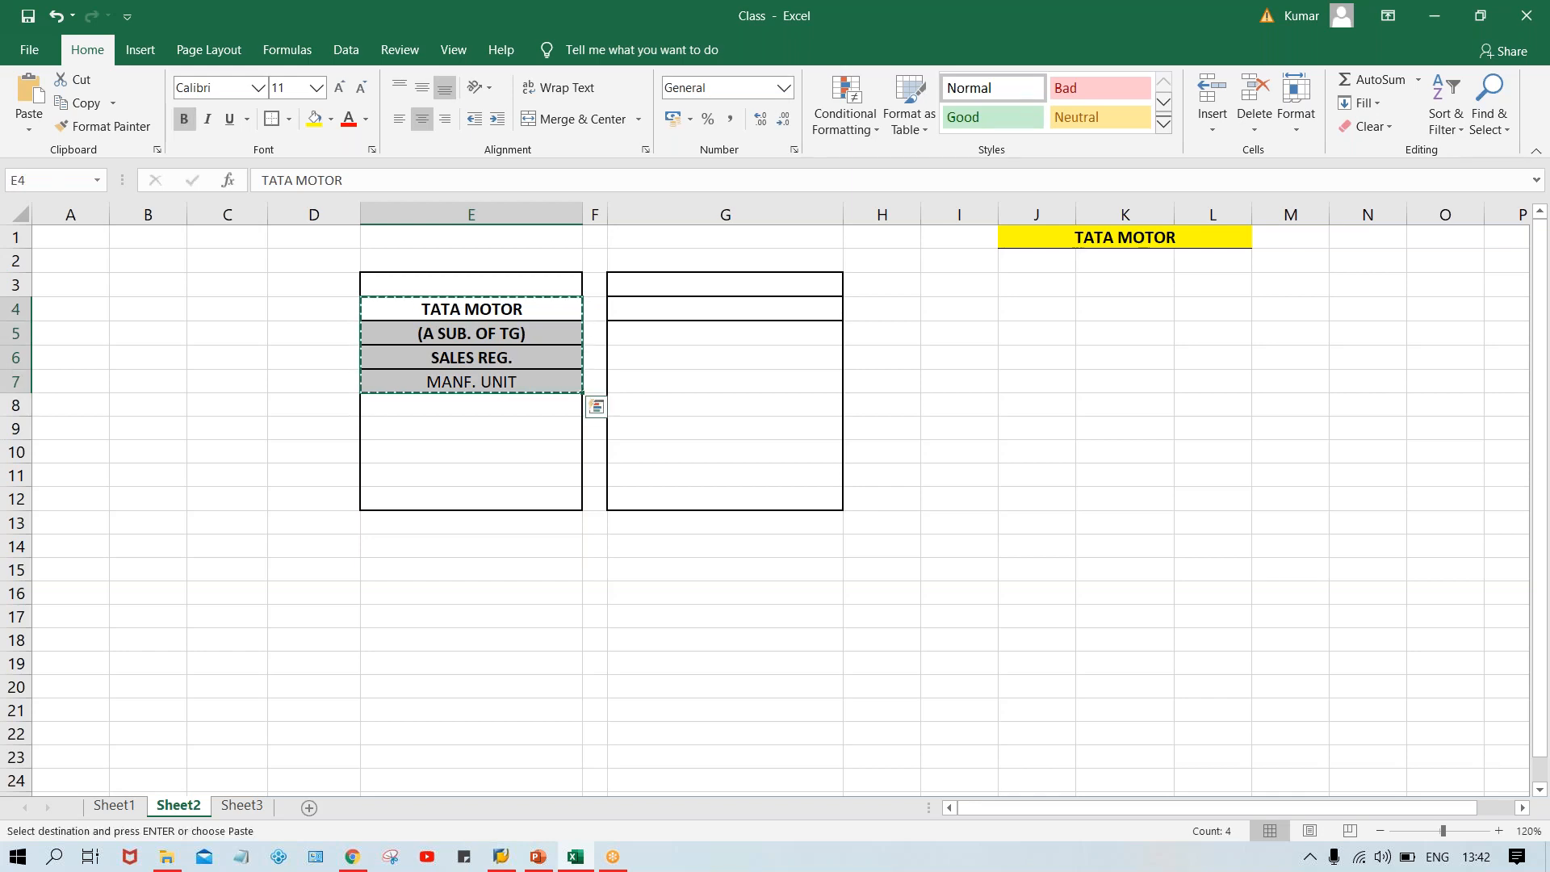
{"action": "left_click", "coordinate": [644, 317]}
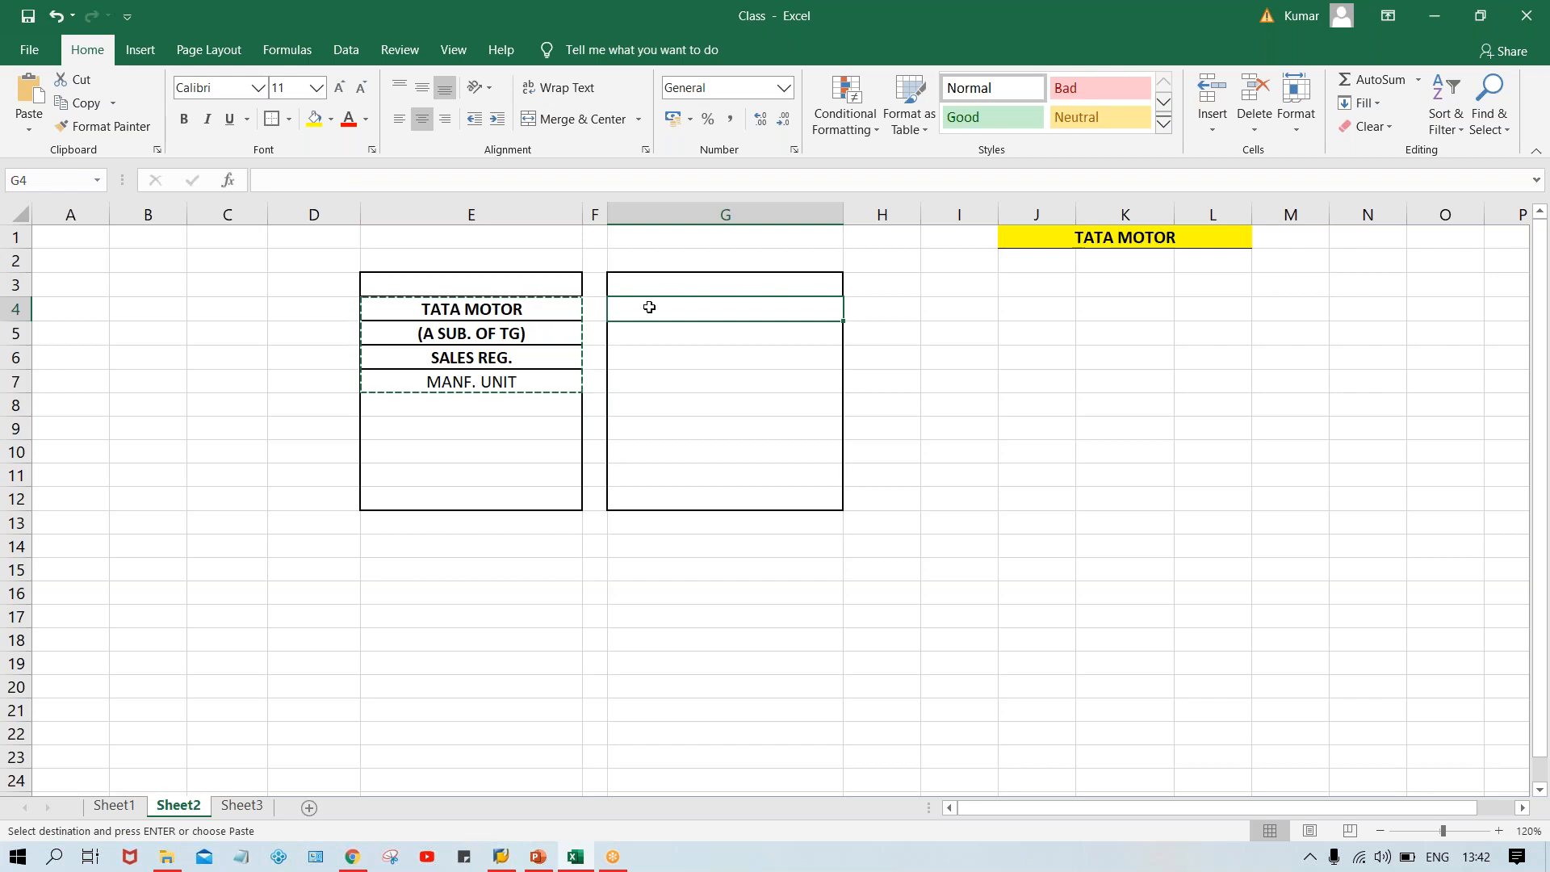
{"action": "key", "text": "ctrl+v"}
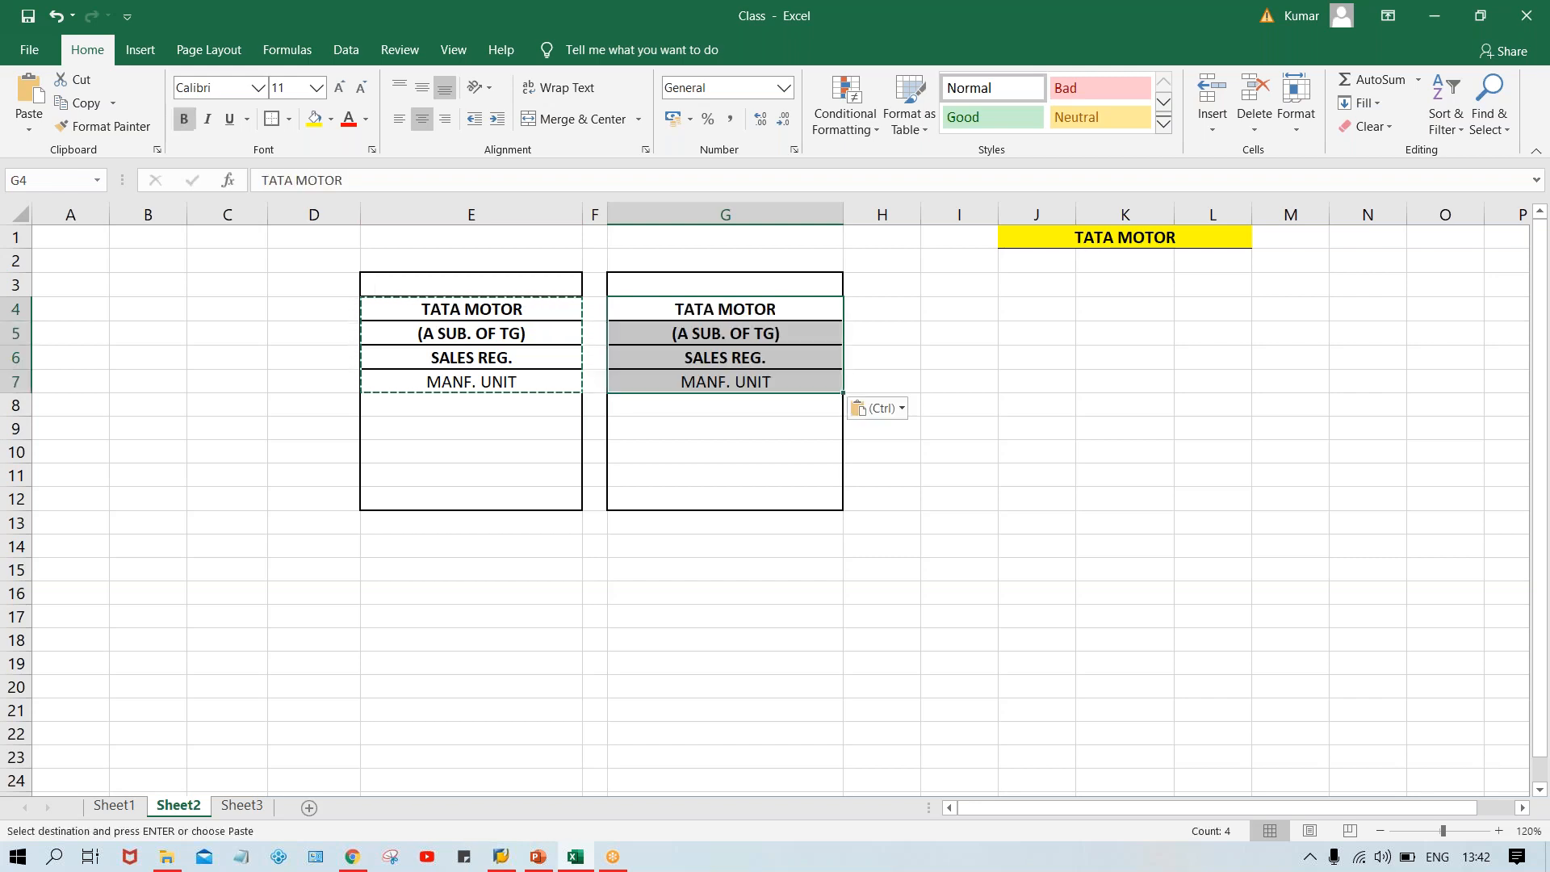
Change the G7 label to SERV. UNIT.
{"action": "left_click", "coordinate": [688, 382]}
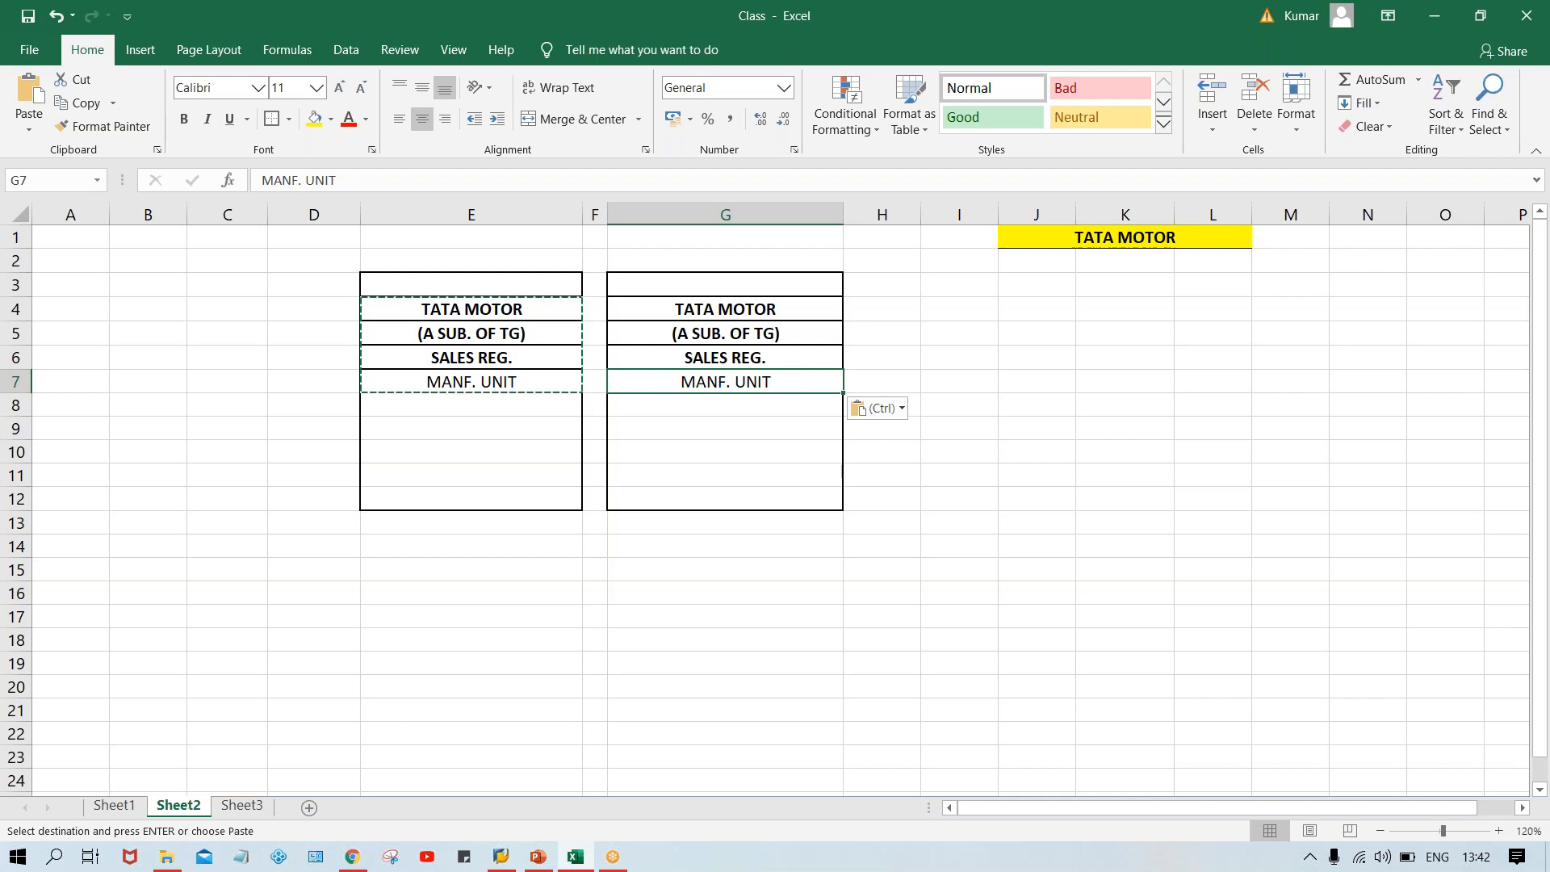
{"action": "double_click", "coordinate": [725, 381]}
{"action": "key", "text": "BackSpace"}
{"action": "key", "text": "BackSpace"}
{"action": "key", "text": "BackSpace"}
{"action": "key", "text": "BackSpace"}
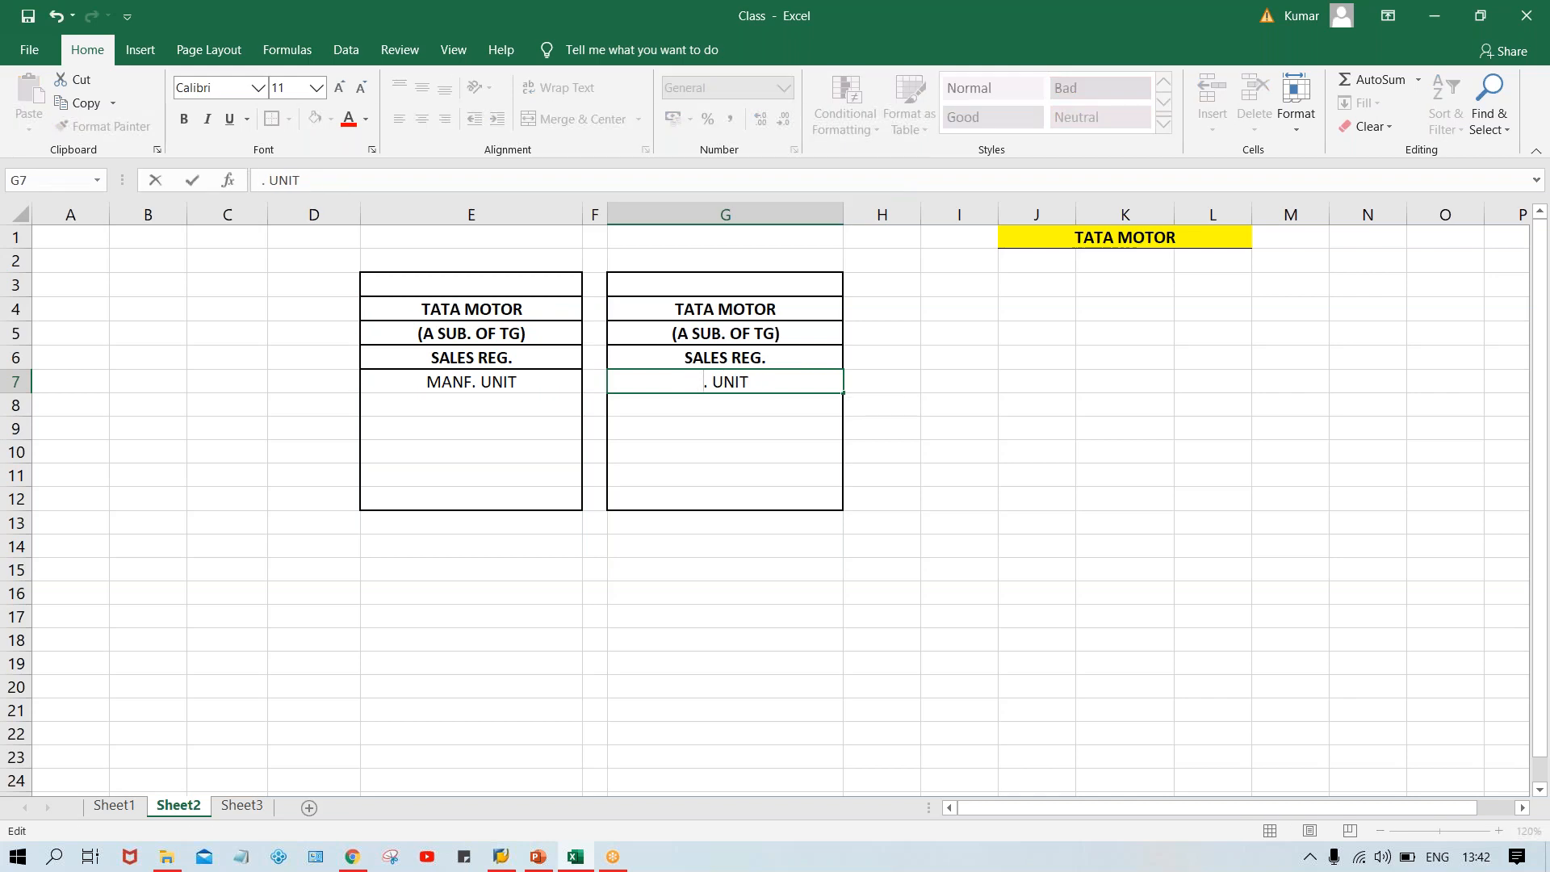
{"action": "type", "text": "SERV"}
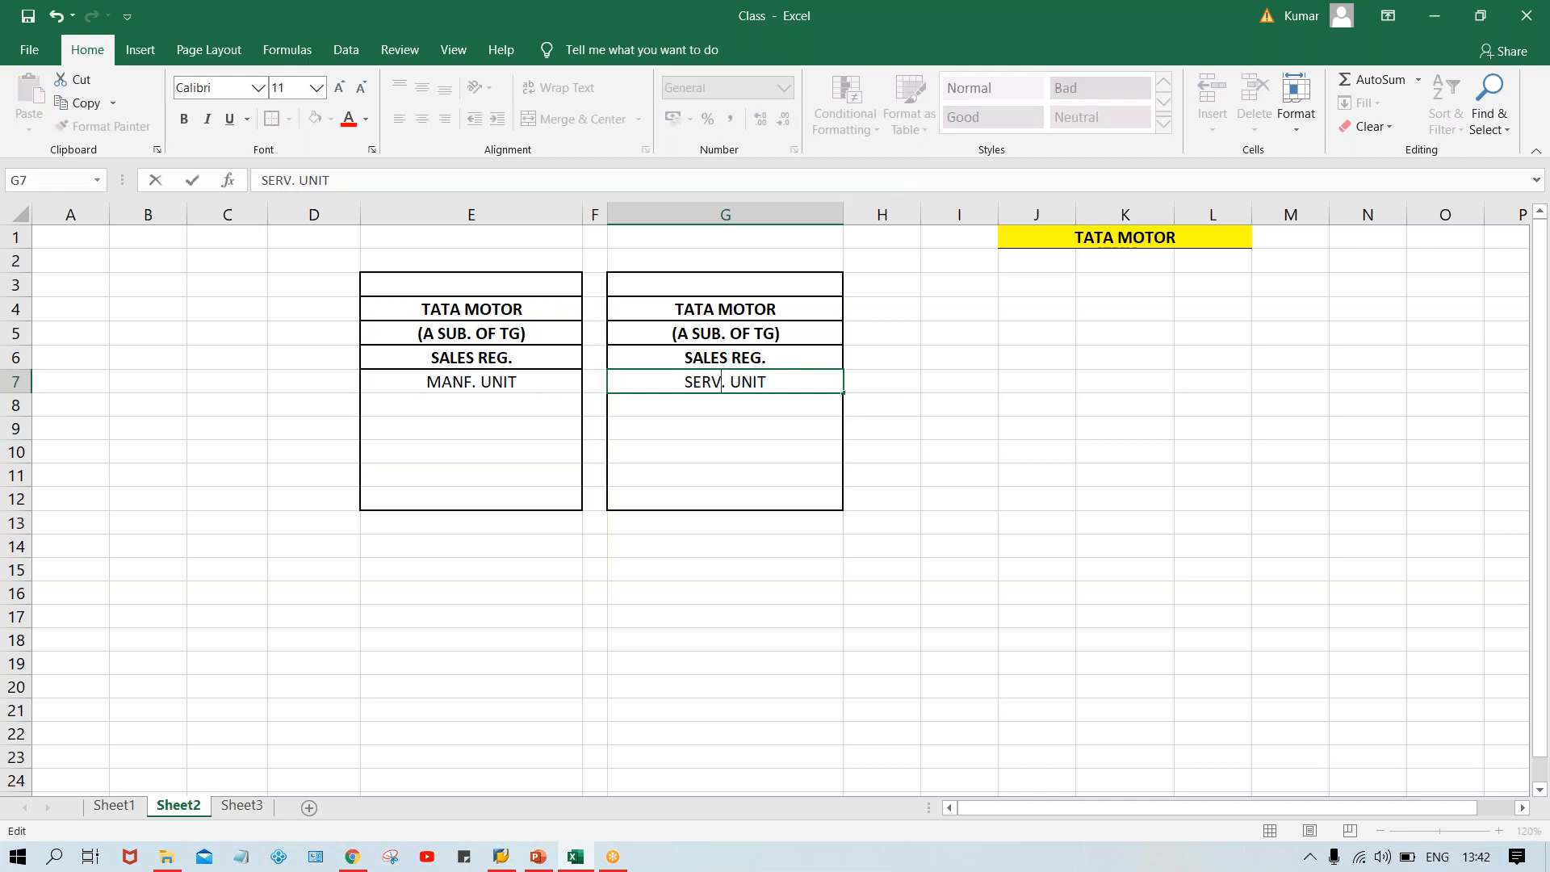
{"action": "left_click", "coordinate": [749, 472]}
Make the labels in E7 and G7 bold.
{"action": "left_click", "coordinate": [451, 377]}
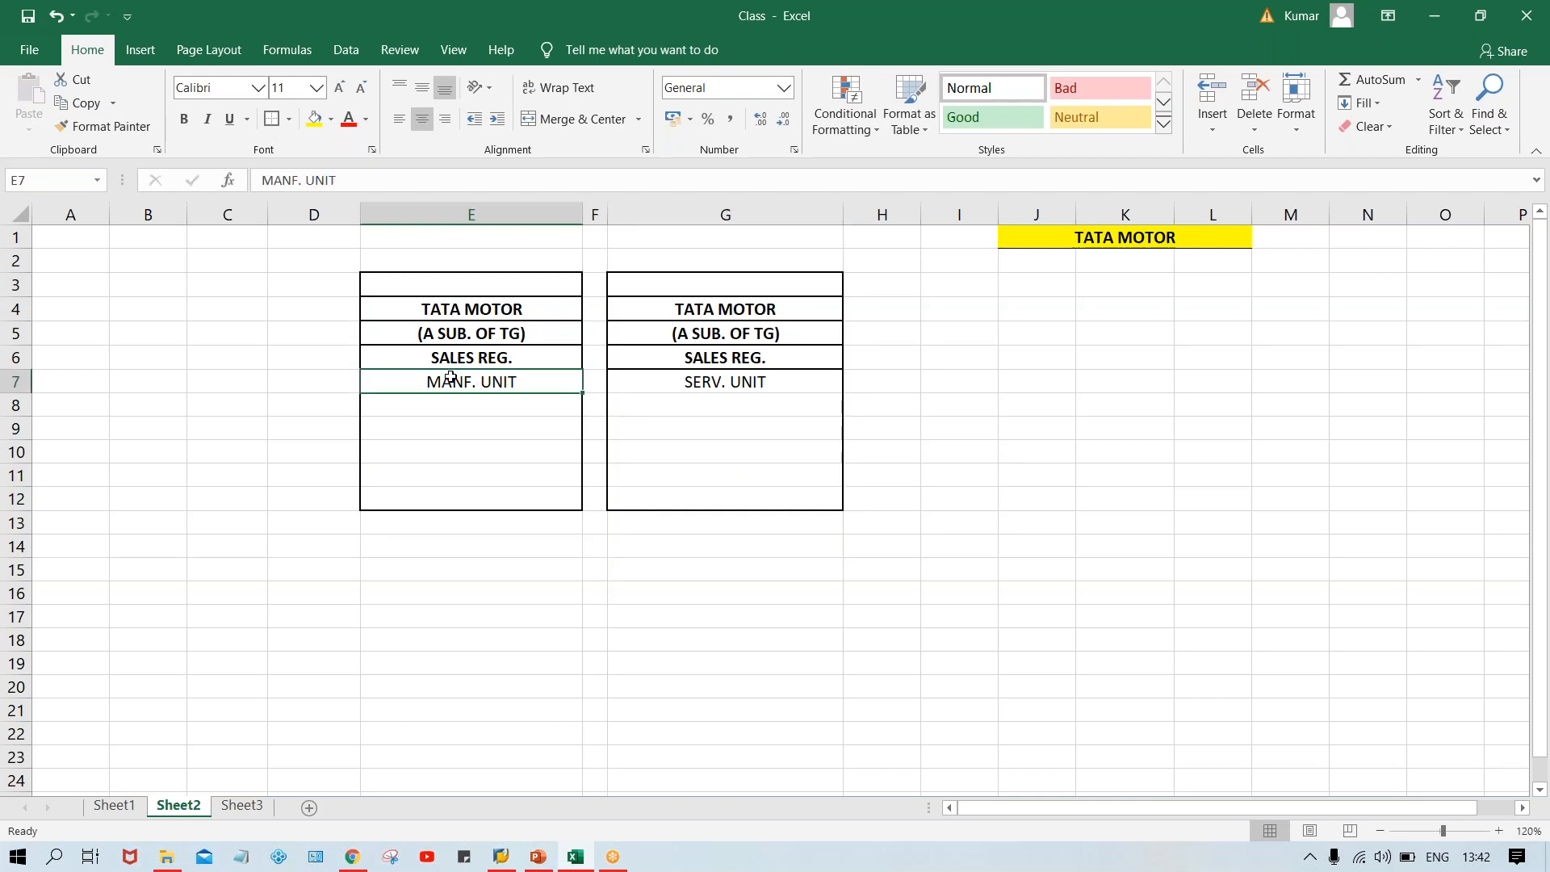
{"action": "key", "text": "ctrl+b"}
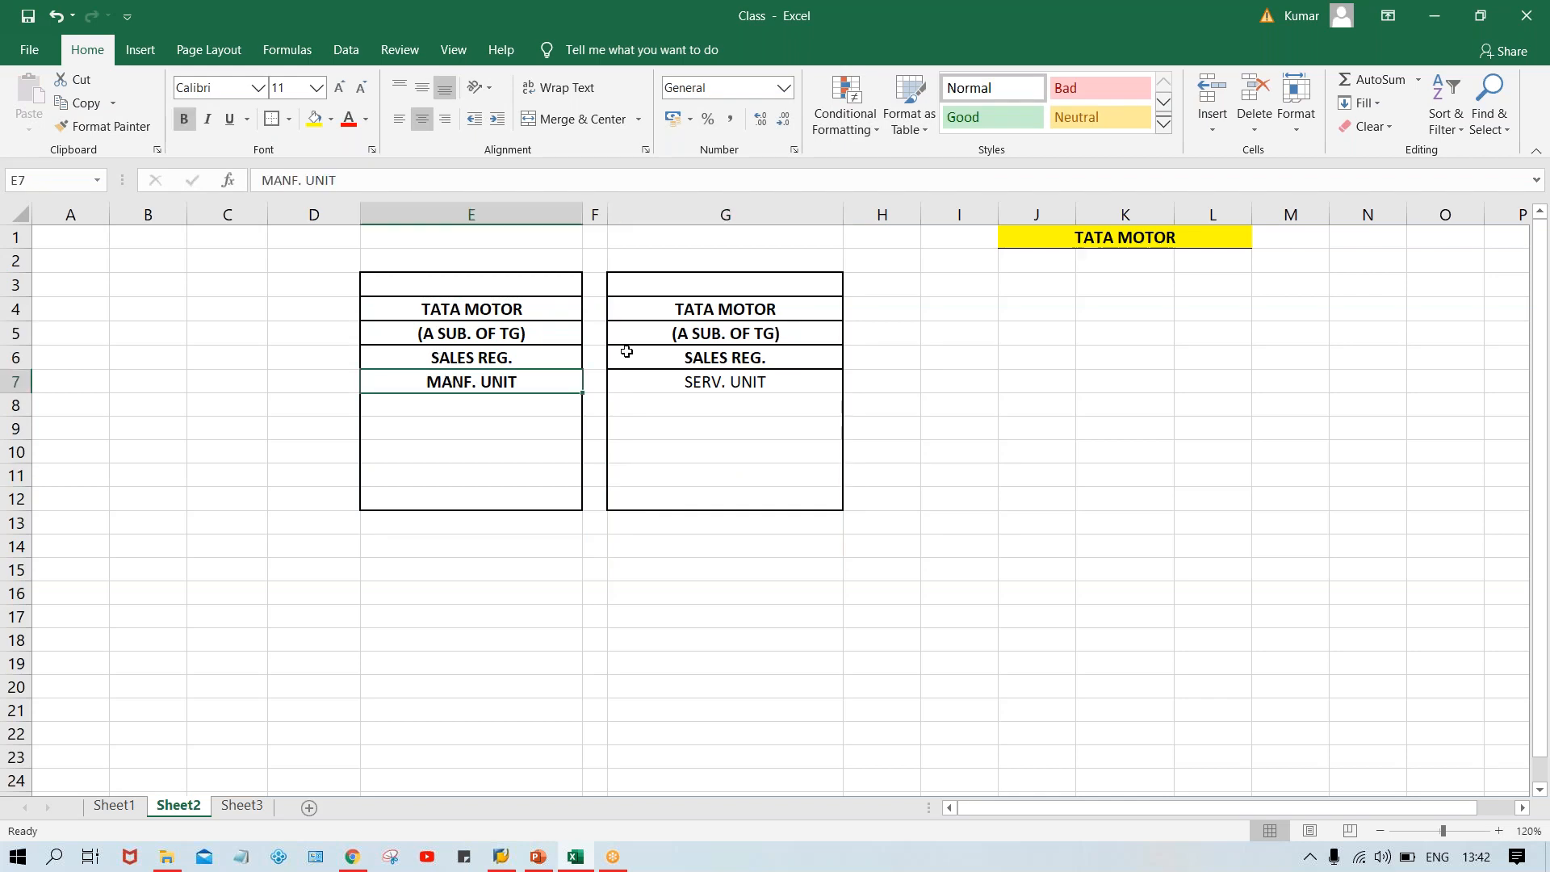
{"action": "left_click", "coordinate": [699, 385]}
{"action": "key", "text": "ctrl+b"}
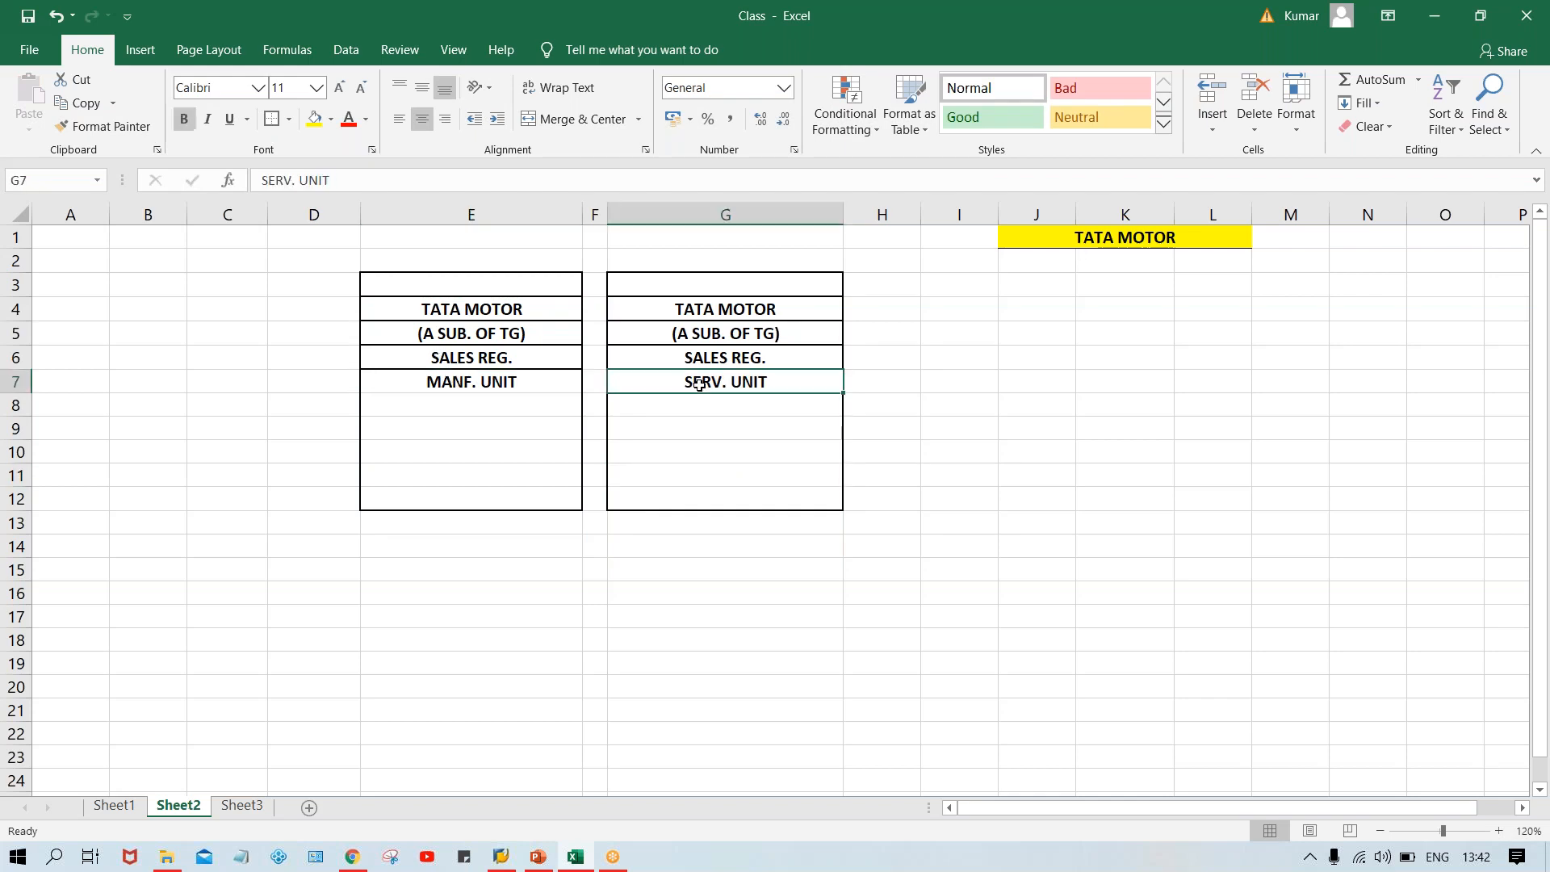
Add a border to cell E8 and enter JULY in it.
{"action": "left_click", "coordinate": [531, 404]}
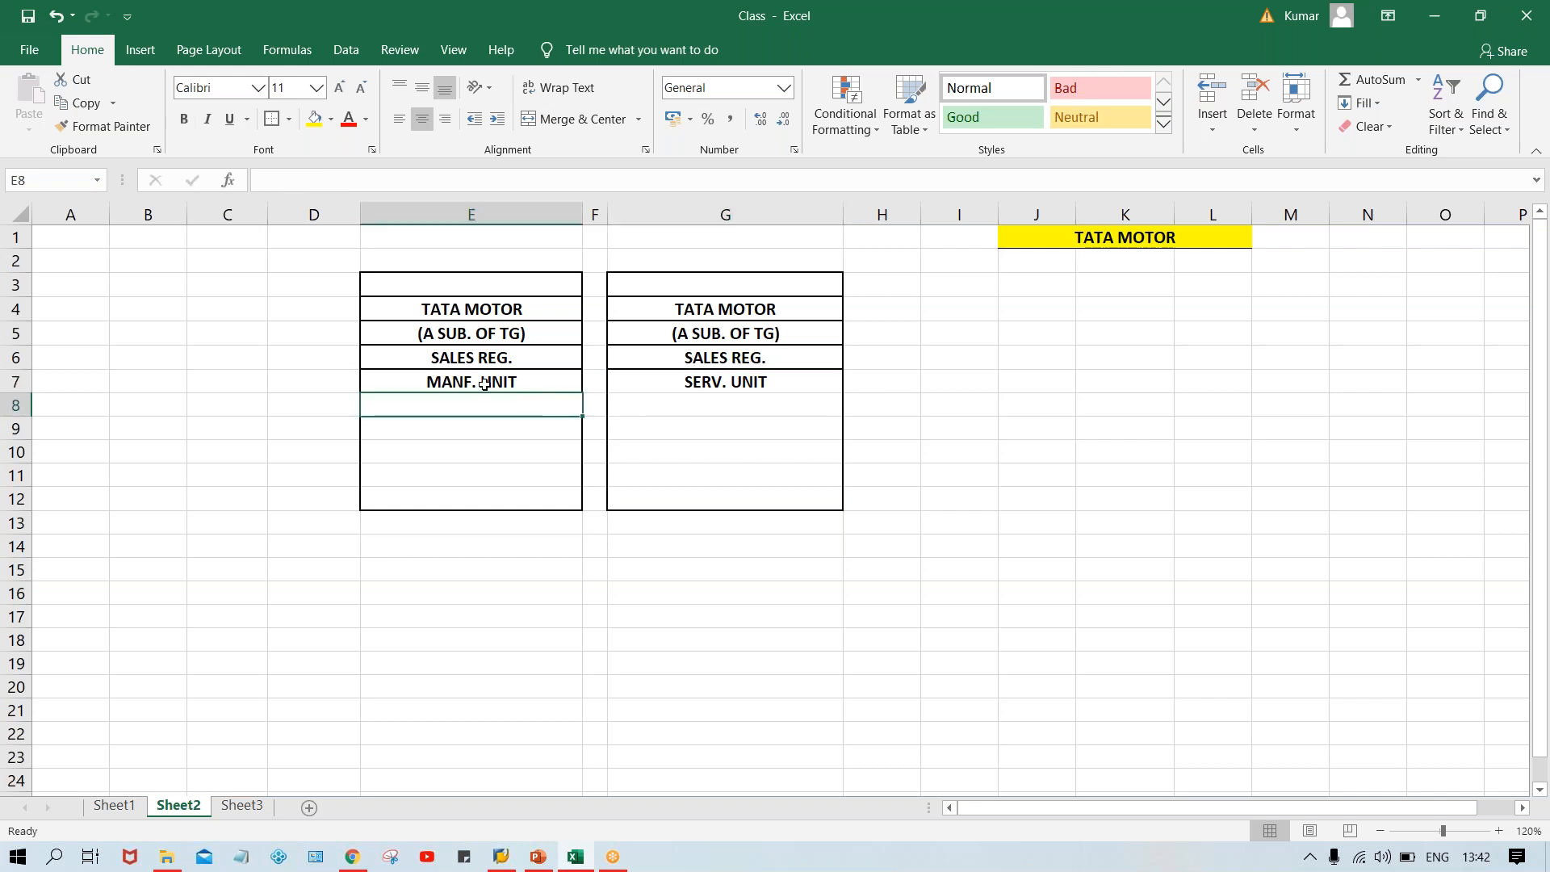
{"action": "left_click", "coordinate": [483, 380]}
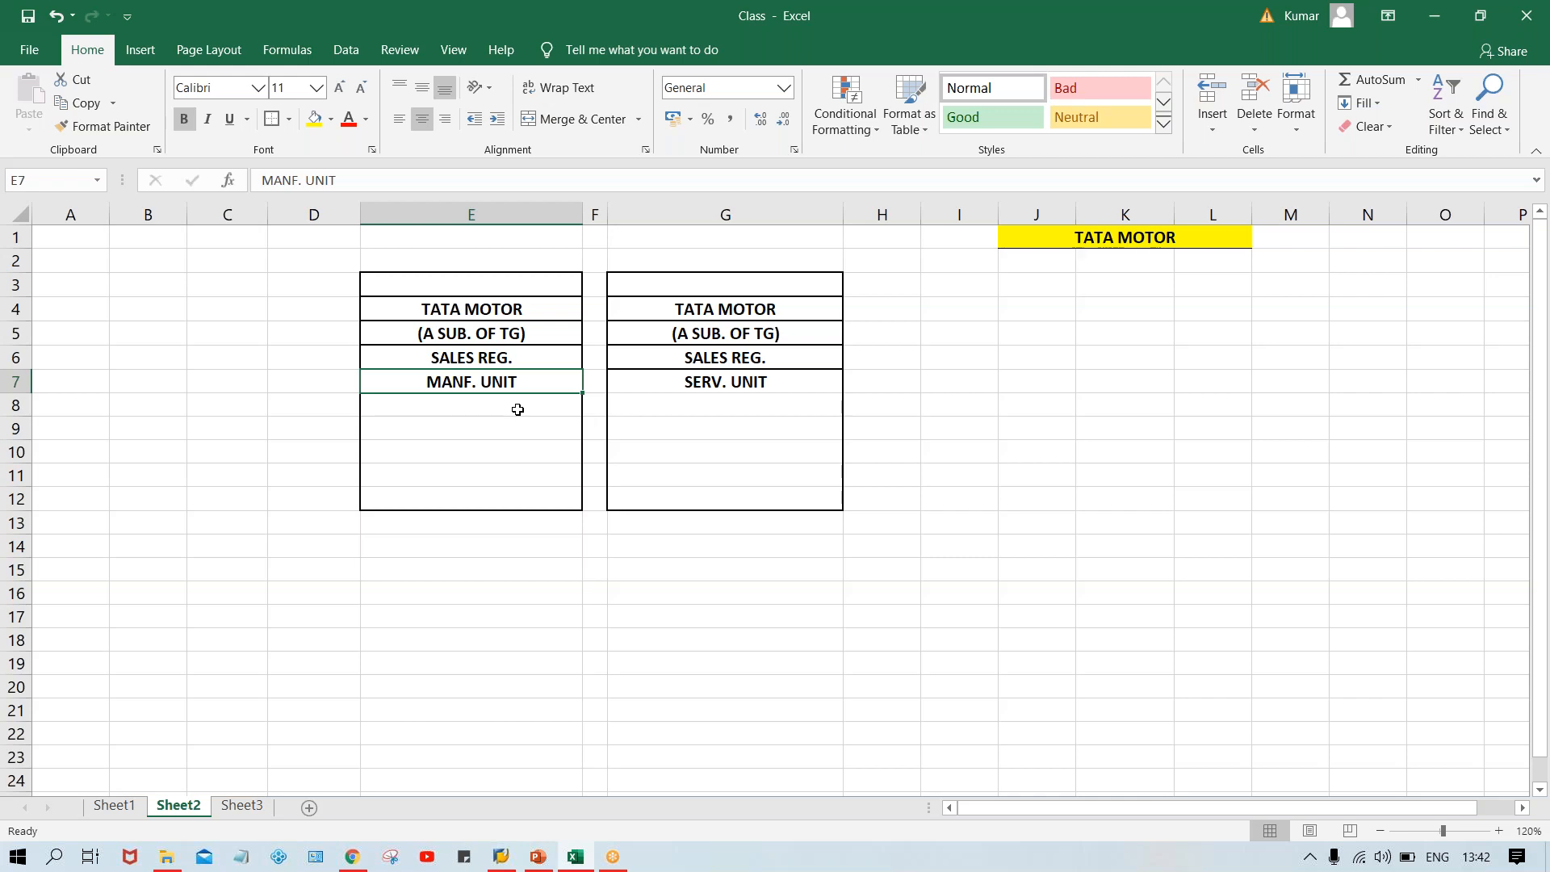
{"action": "left_click", "coordinate": [506, 310]}
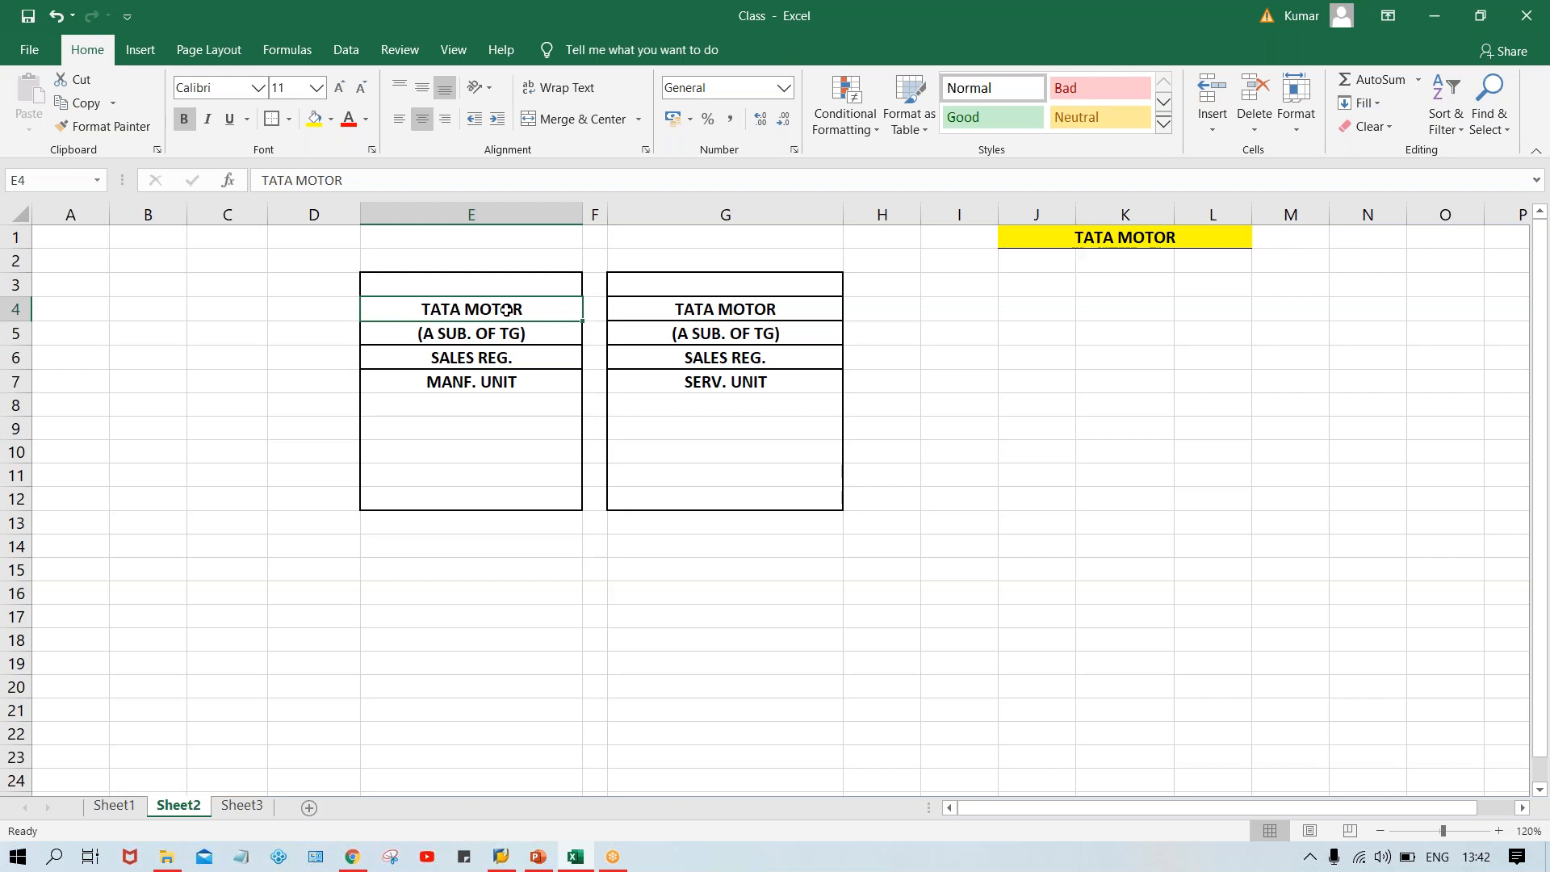
{"action": "left_click", "coordinate": [512, 384]}
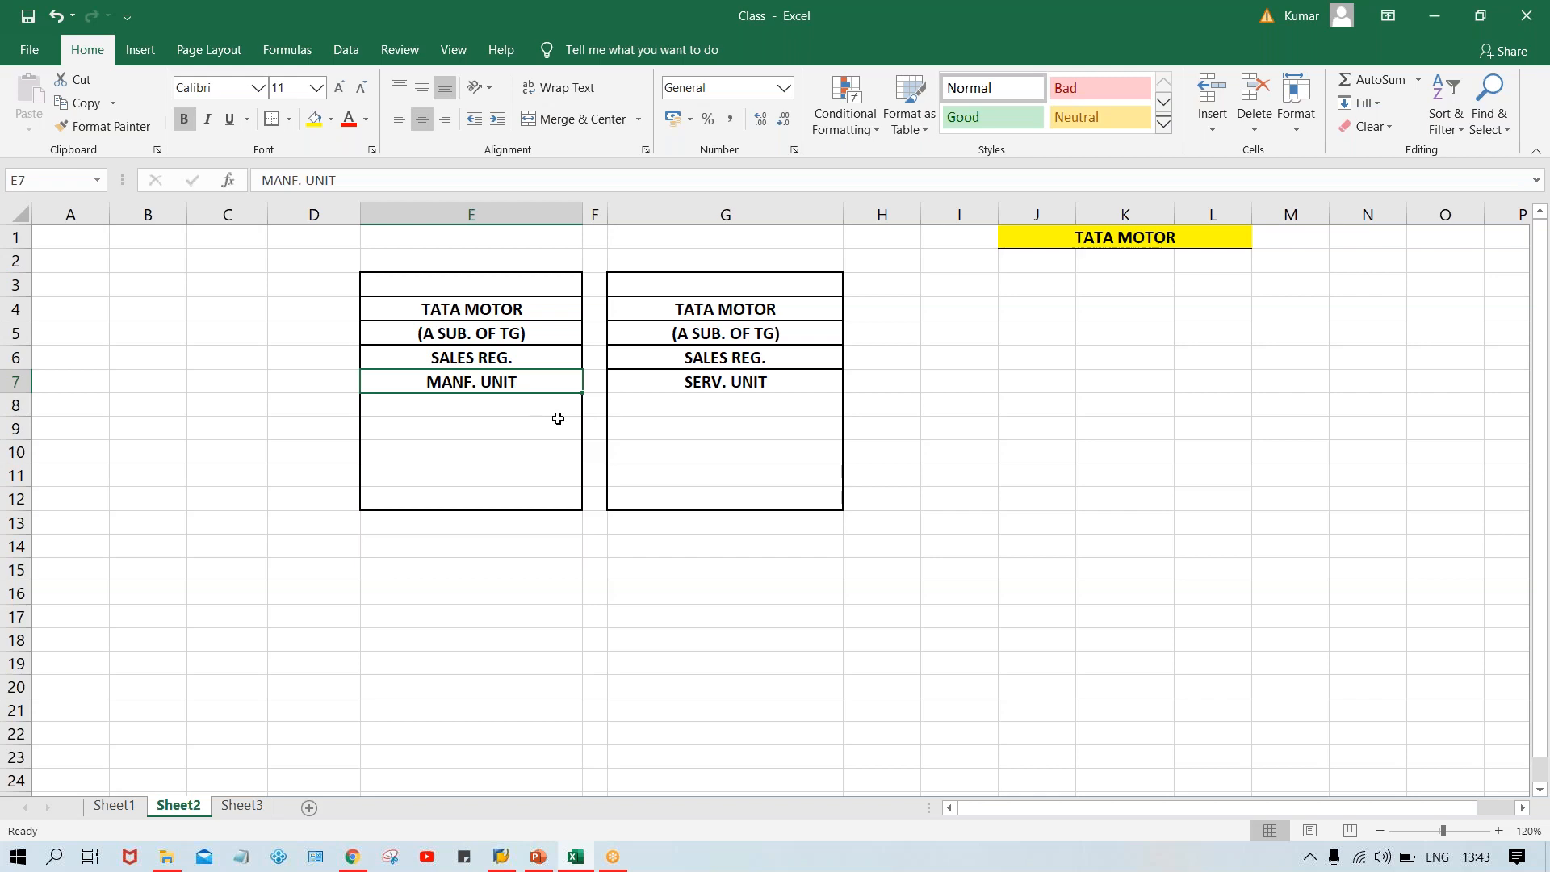
{"action": "left_click", "coordinate": [501, 404]}
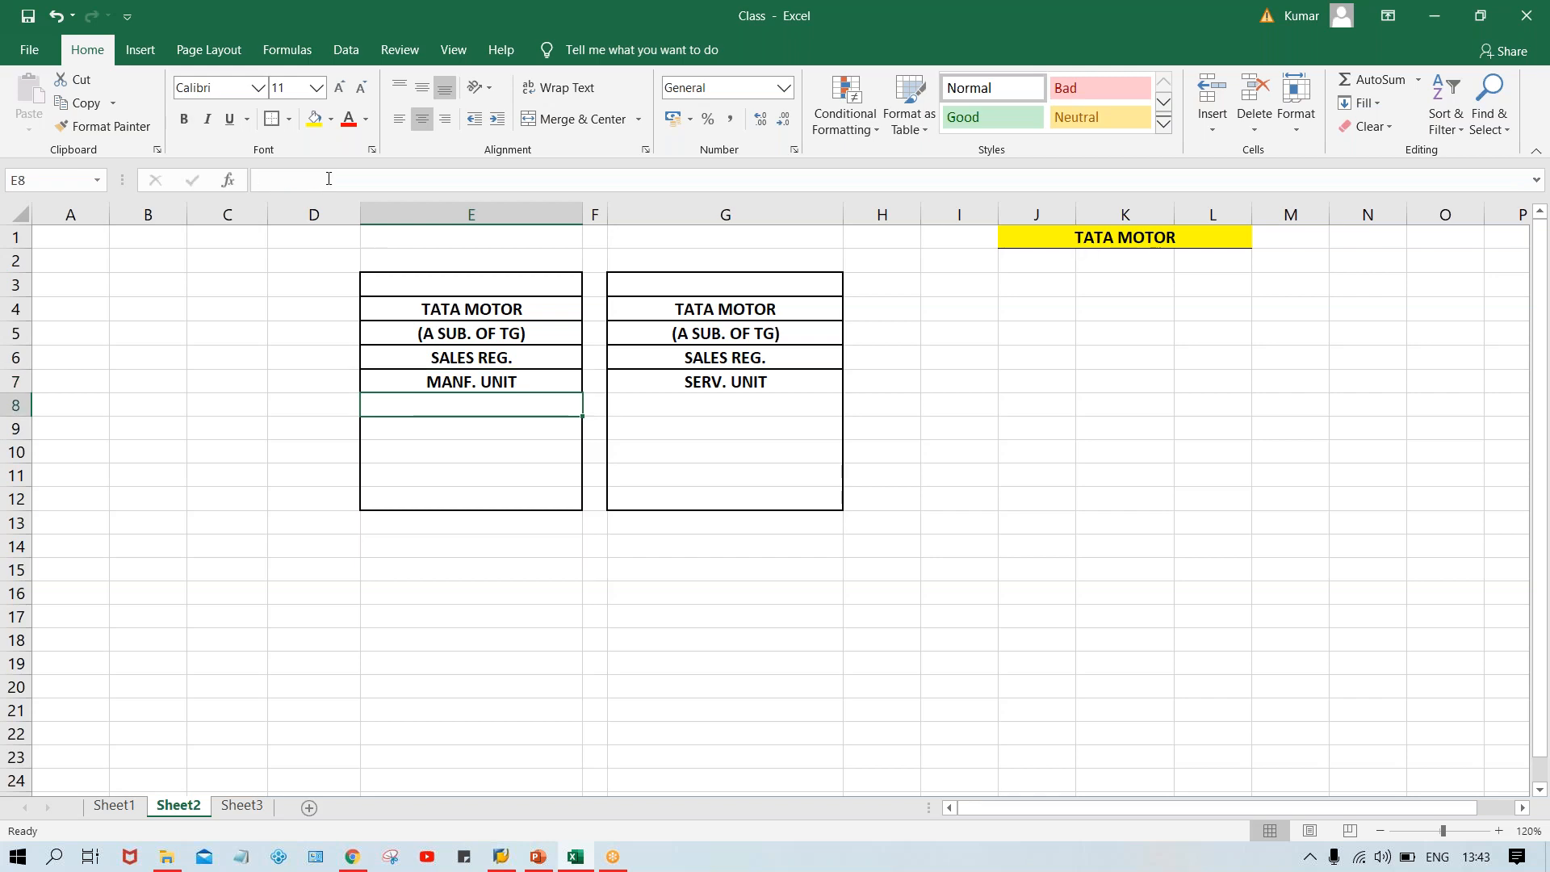
{"action": "left_click", "coordinate": [270, 119]}
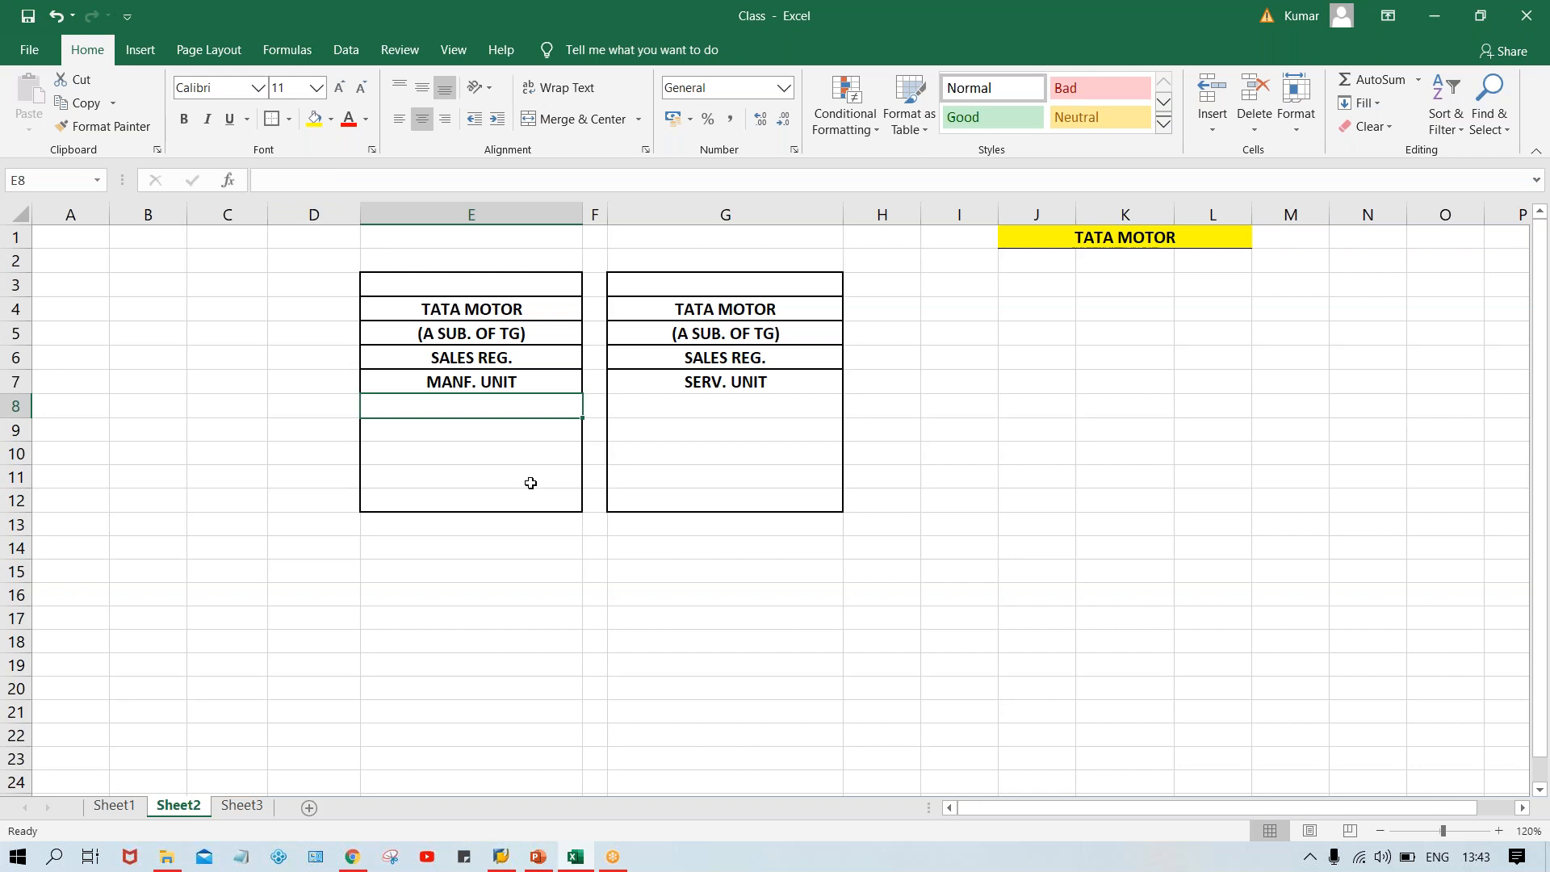
{"action": "type", "text": "JULY"}
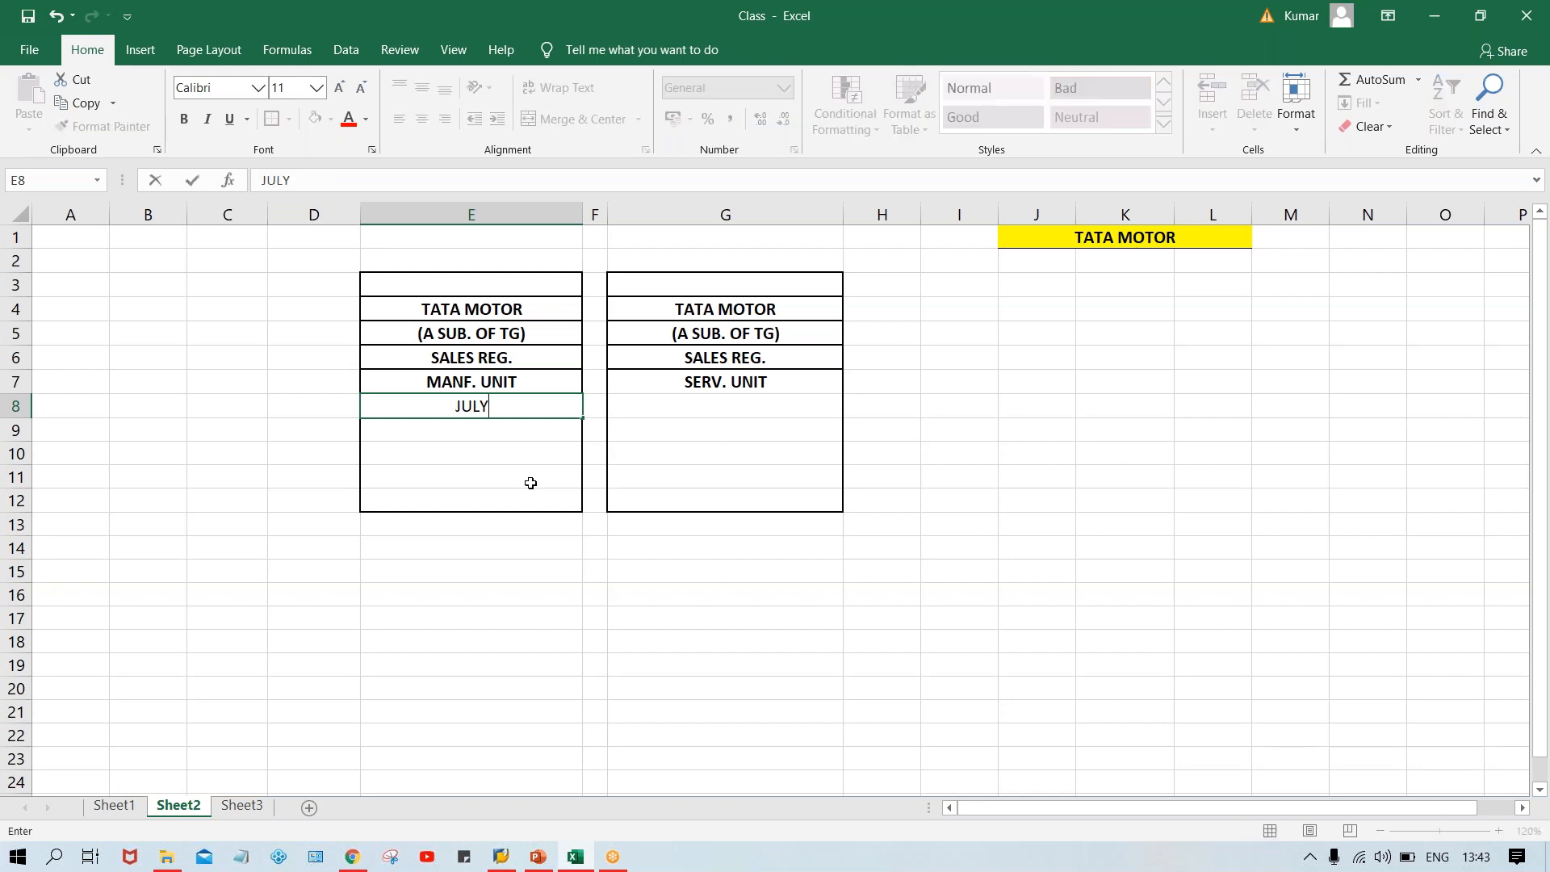
{"action": "left_click", "coordinate": [650, 416]}
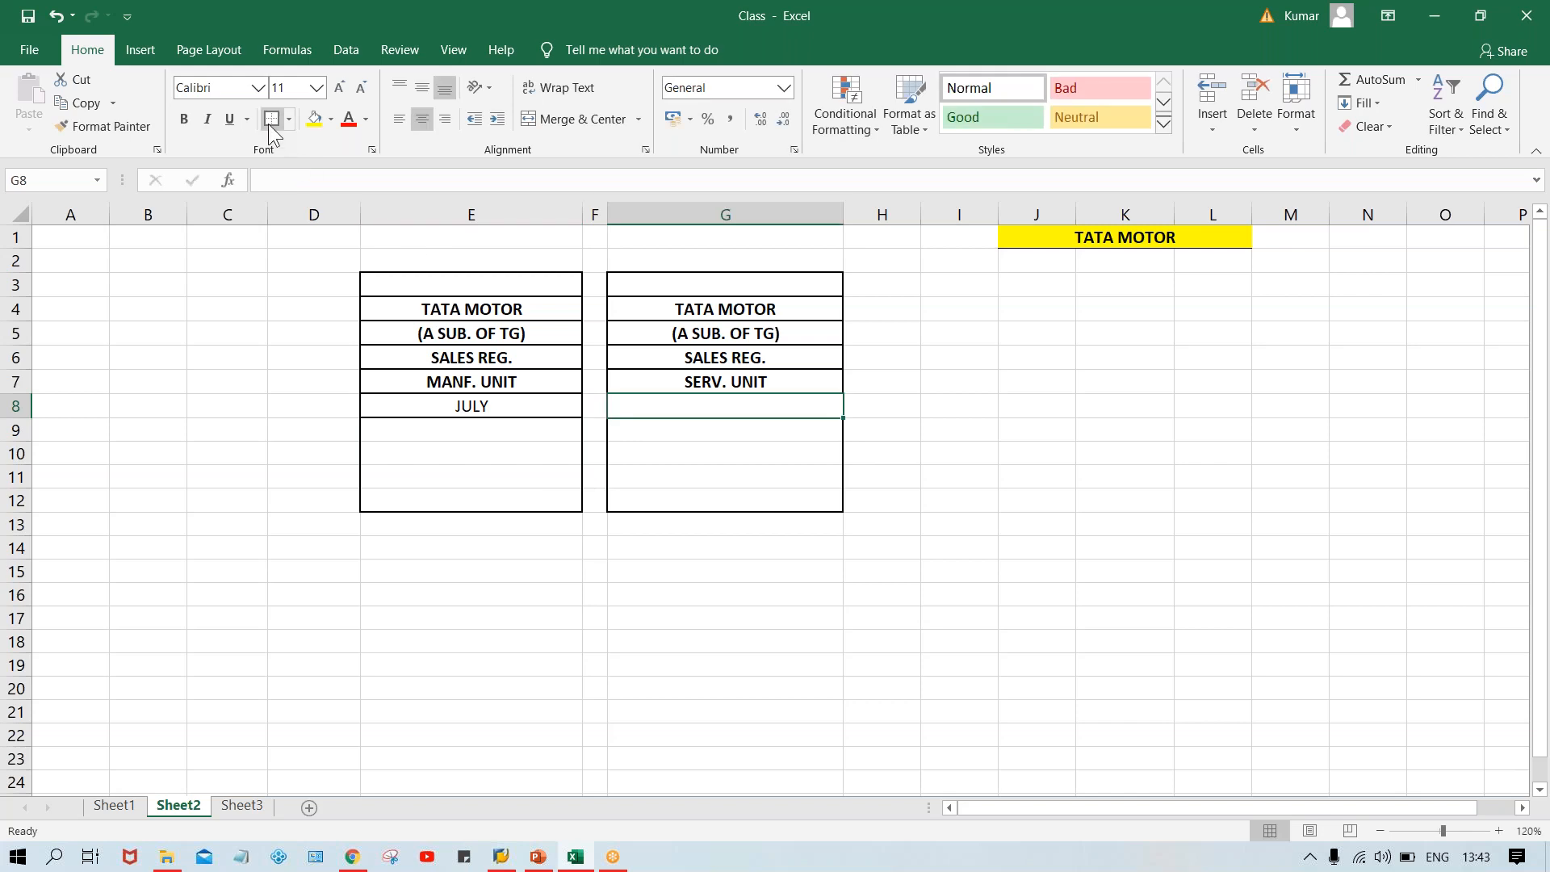
Make E8 bold, then enter JULY in G8 and make it bold too.
{"action": "left_click", "coordinate": [541, 406]}
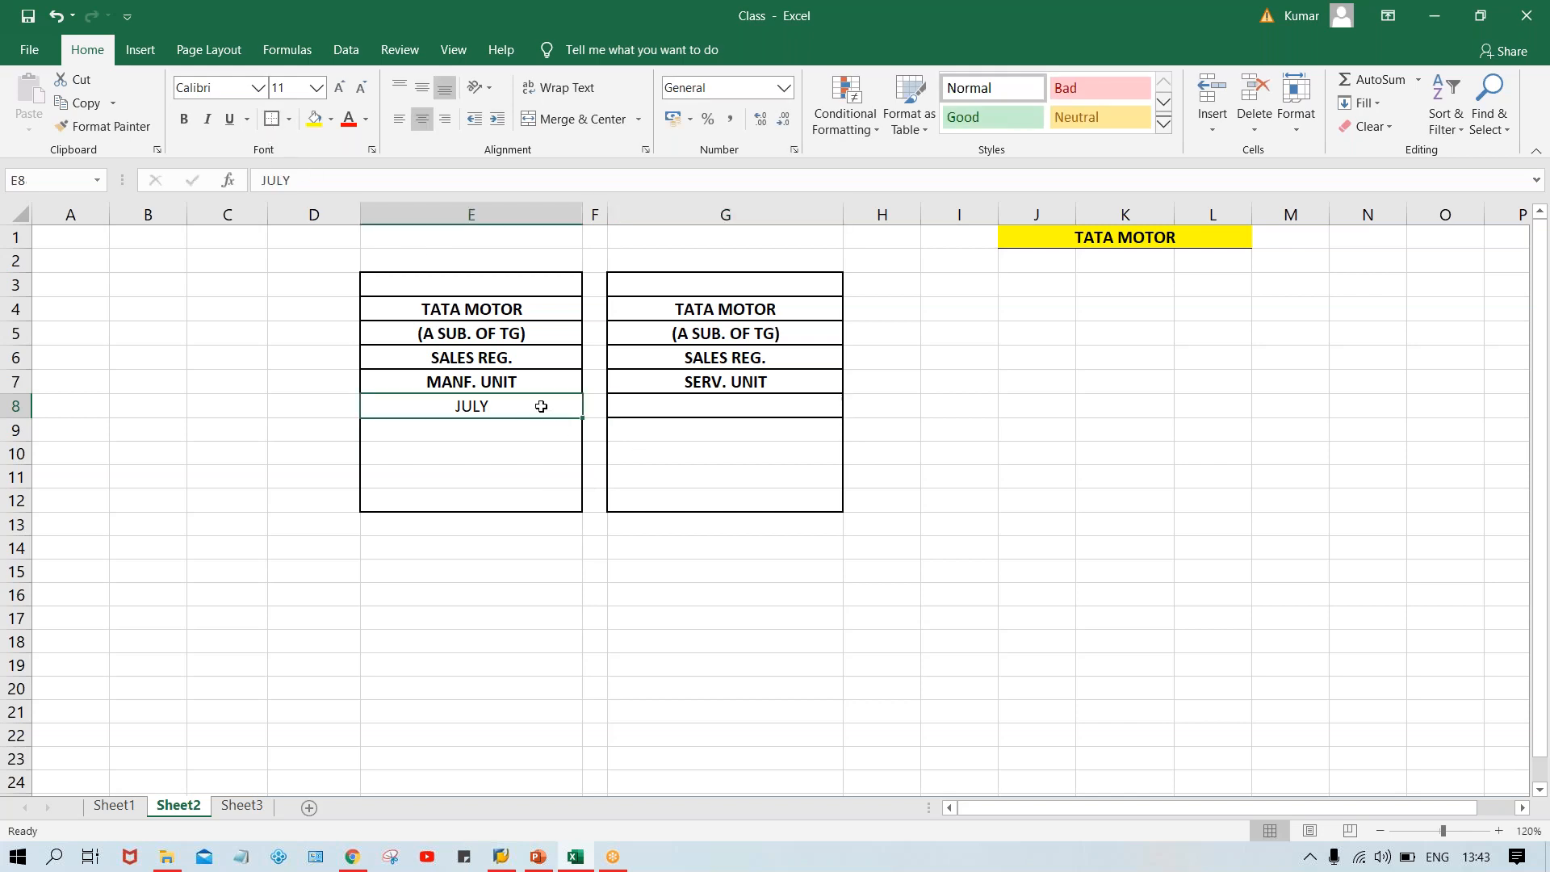
{"action": "key", "text": "ctrl+b"}
{"action": "left_click", "coordinate": [651, 406]}
{"action": "type", "text": "JULY"}
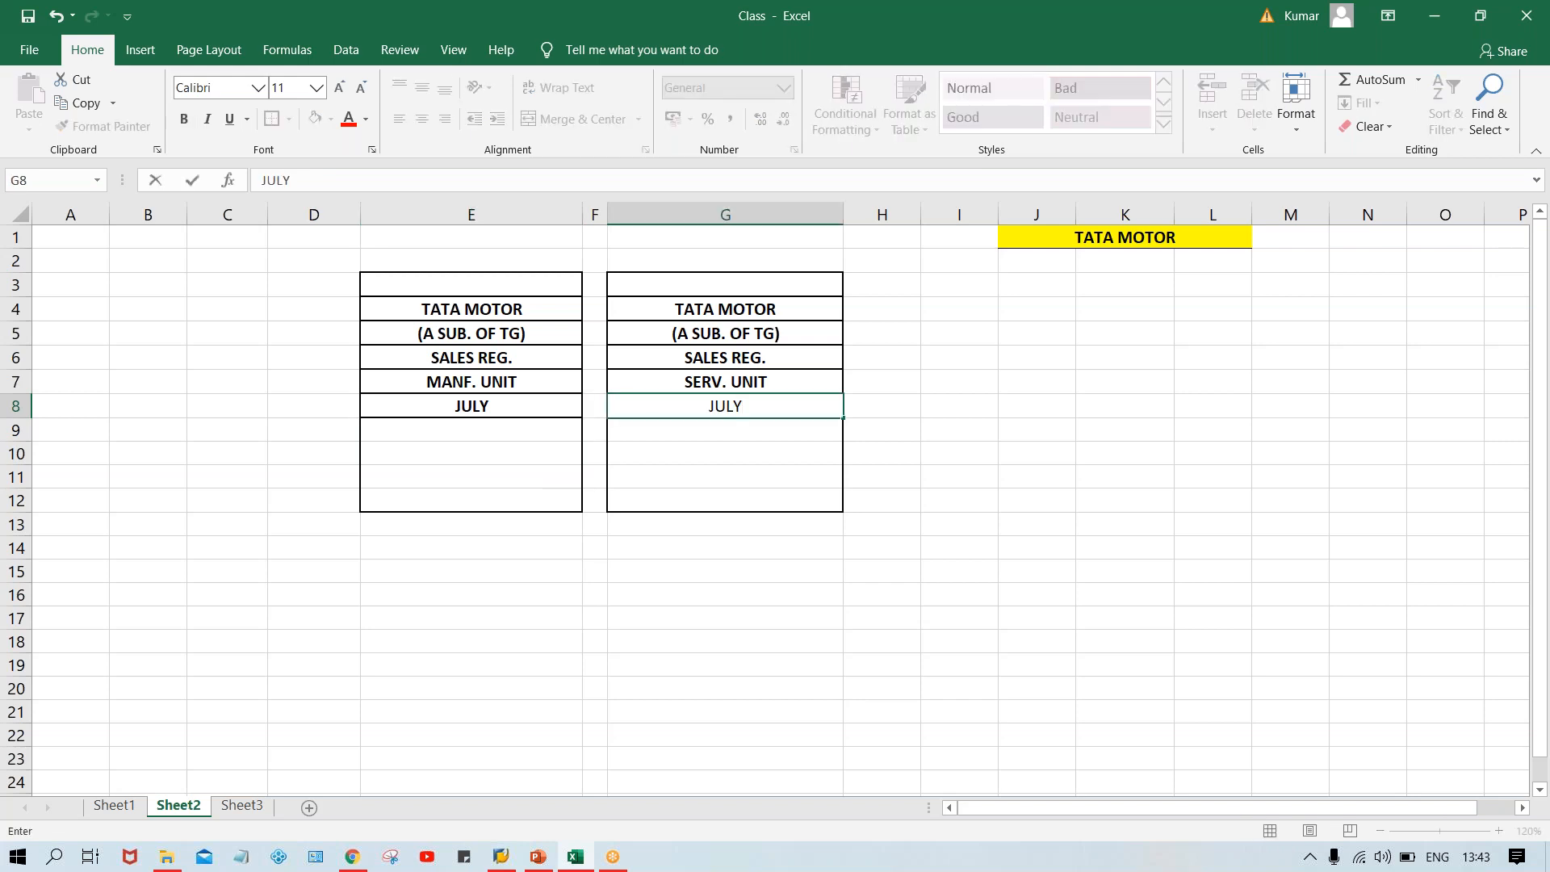
{"action": "key", "text": "Return"}
{"action": "left_click", "coordinate": [654, 406]}
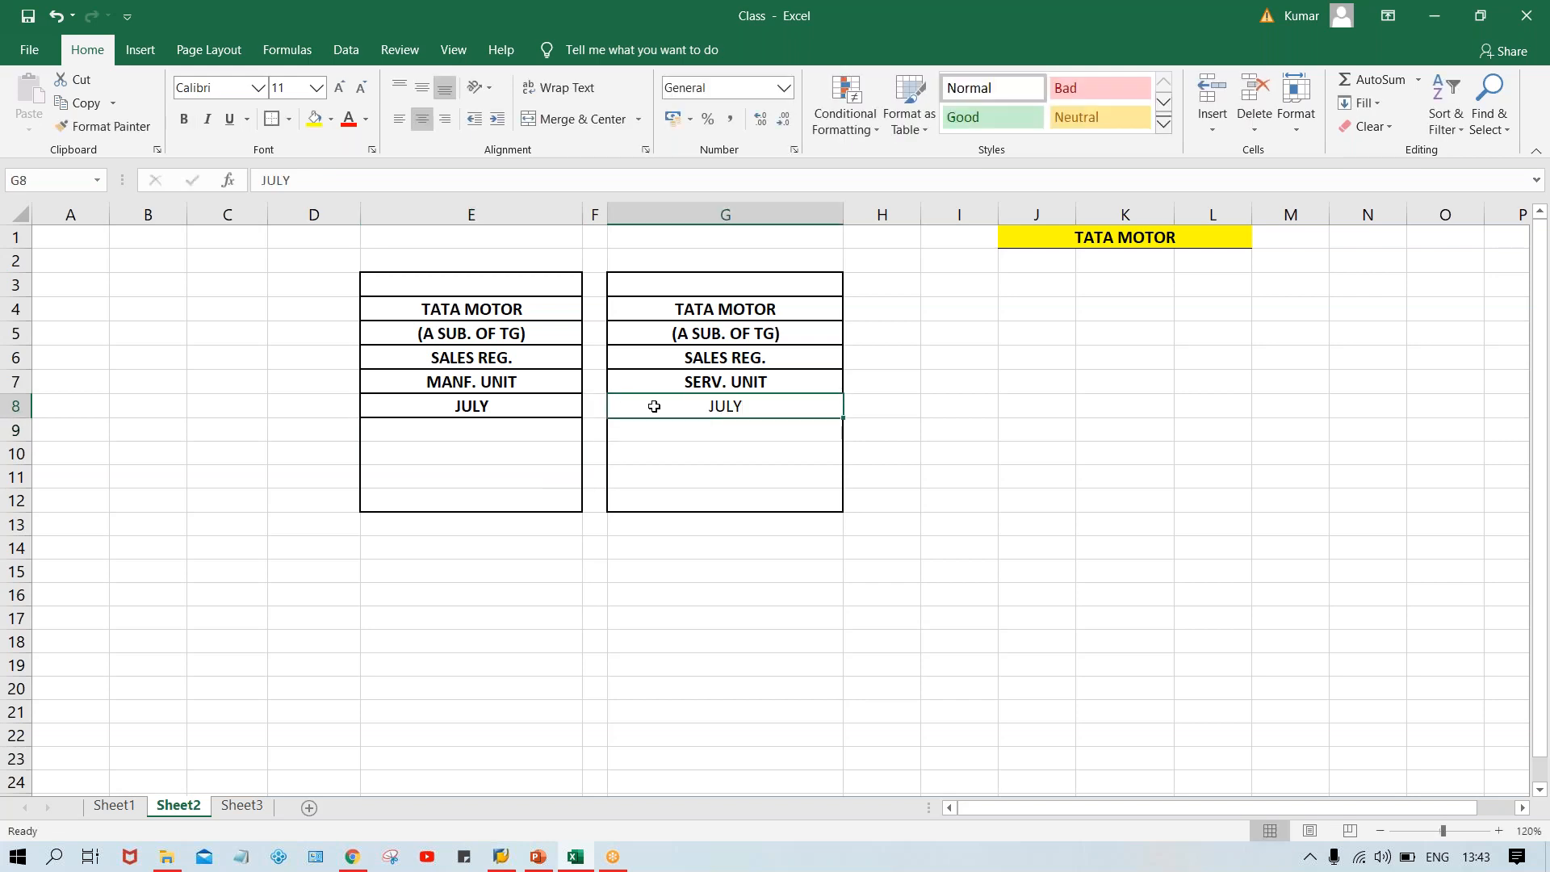
{"action": "key", "text": "ctrl+b"}
Add a border to cell E9.
{"action": "left_click", "coordinate": [503, 429]}
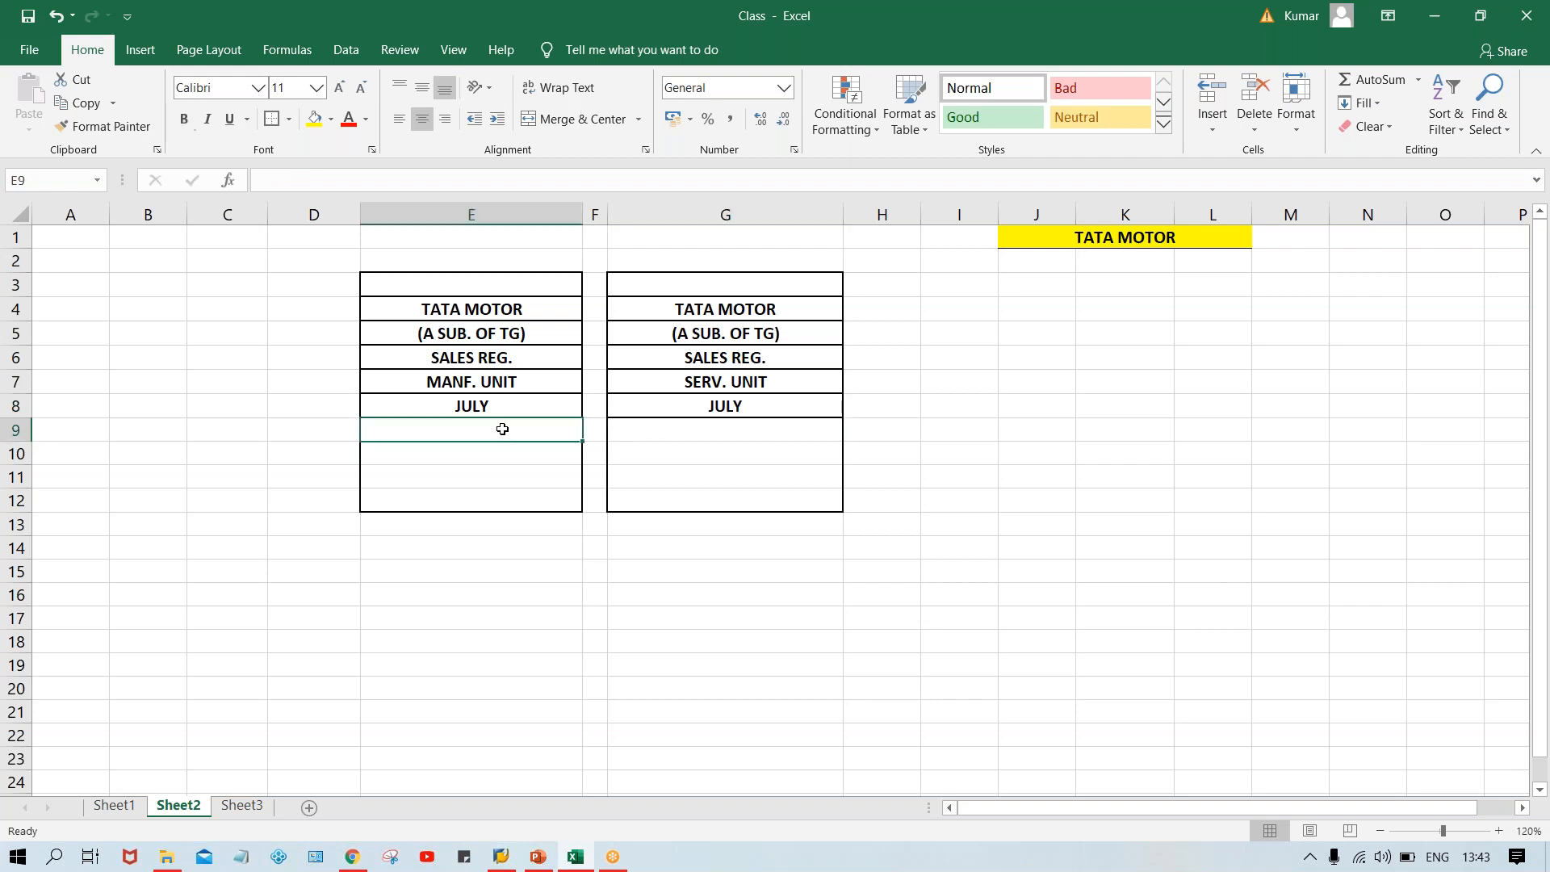
{"action": "left_click", "coordinate": [271, 118]}
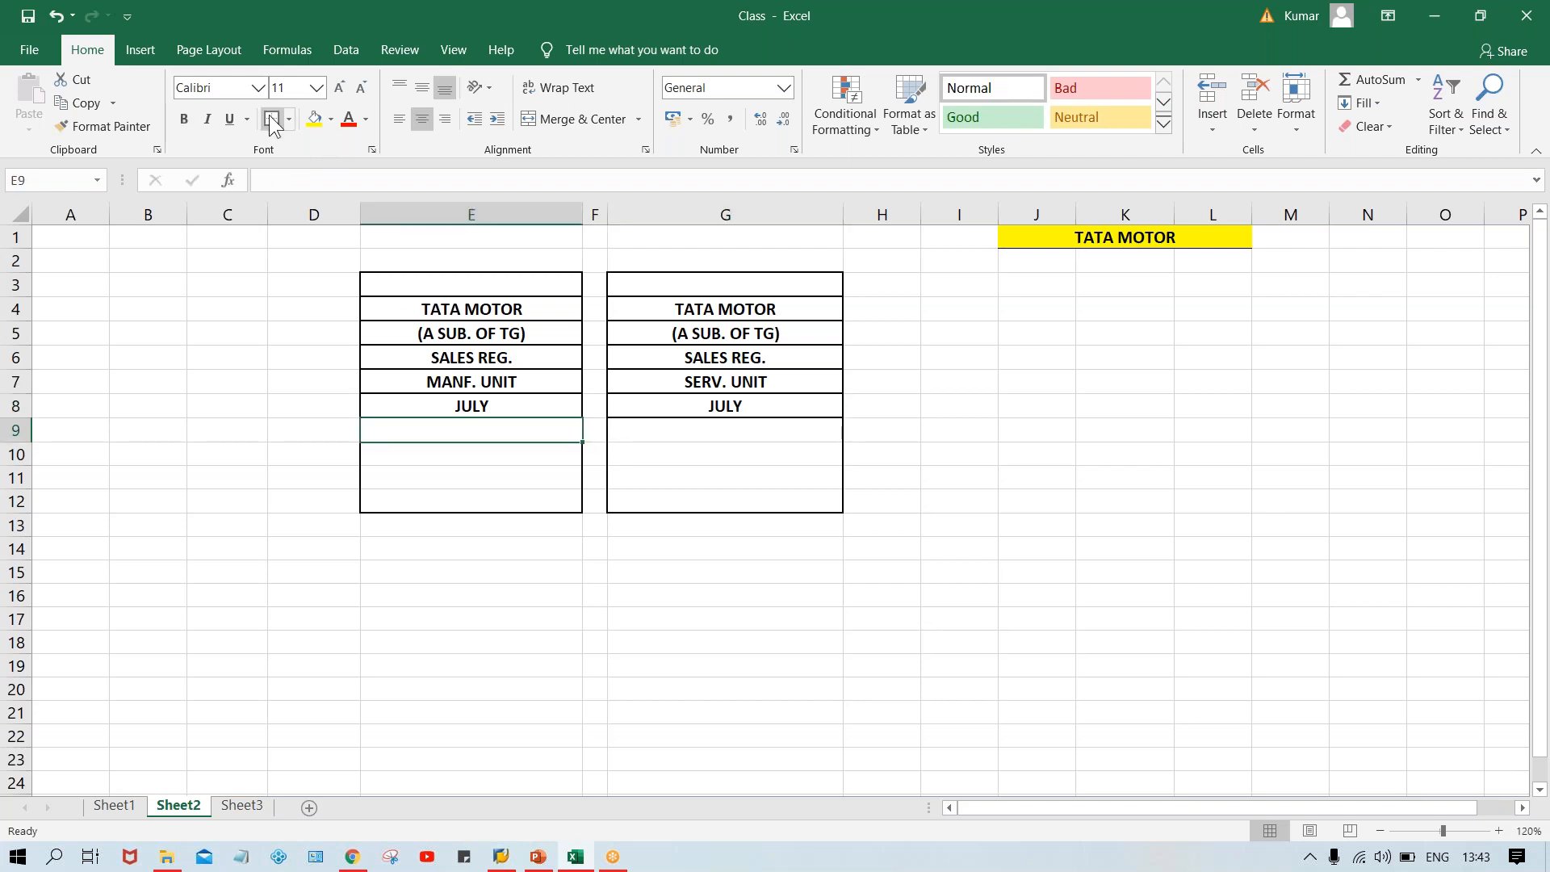
{"action": "left_click", "coordinate": [737, 432]}
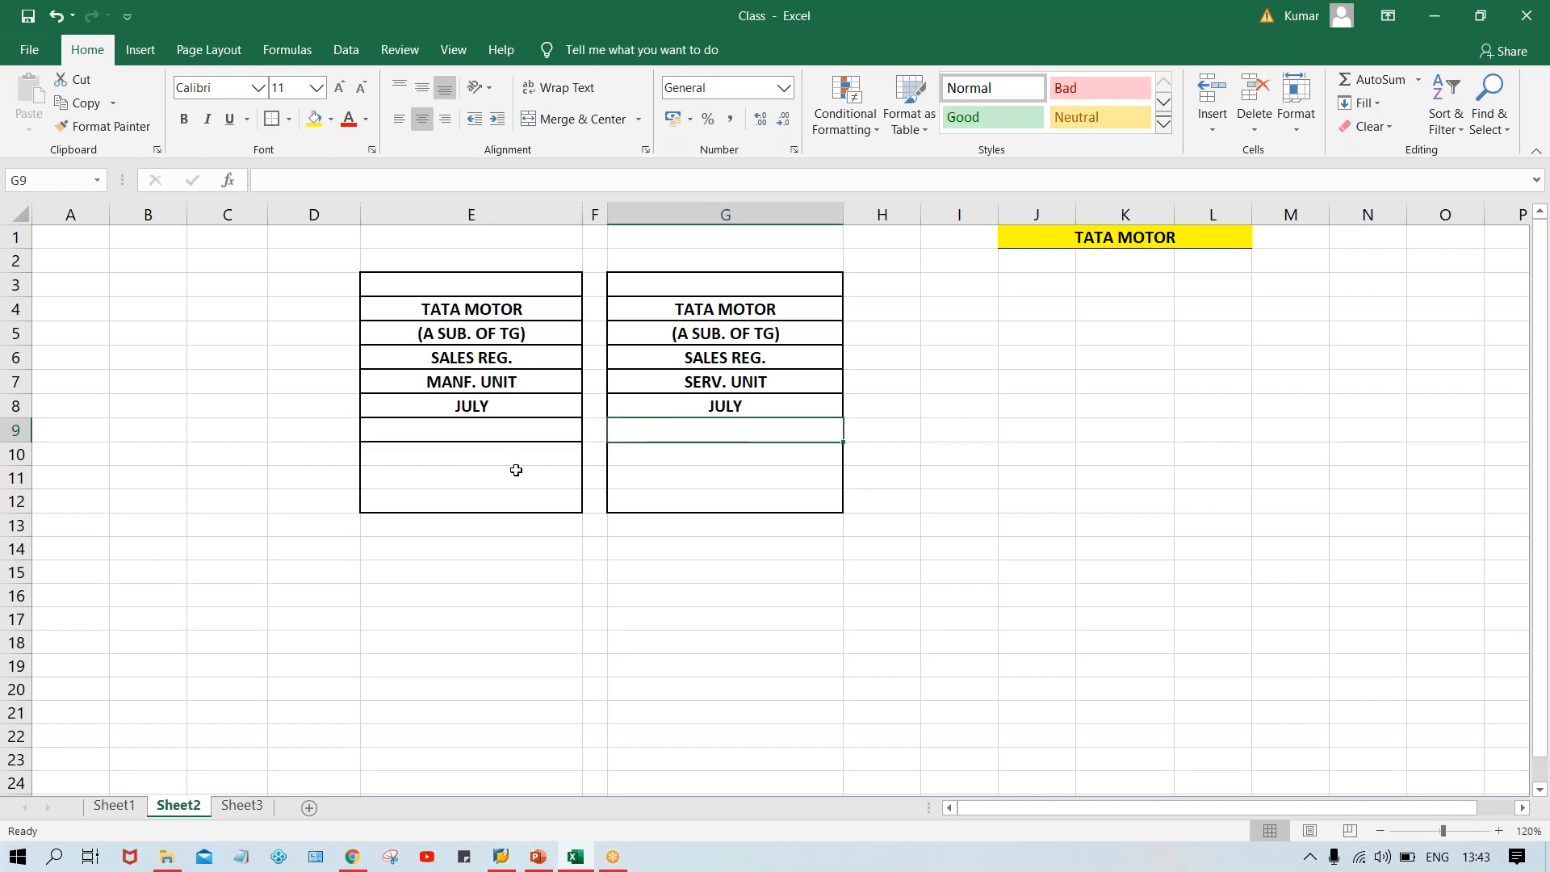
Enter 20XX in cells E9 and G9.
{"action": "left_click", "coordinate": [495, 433]}
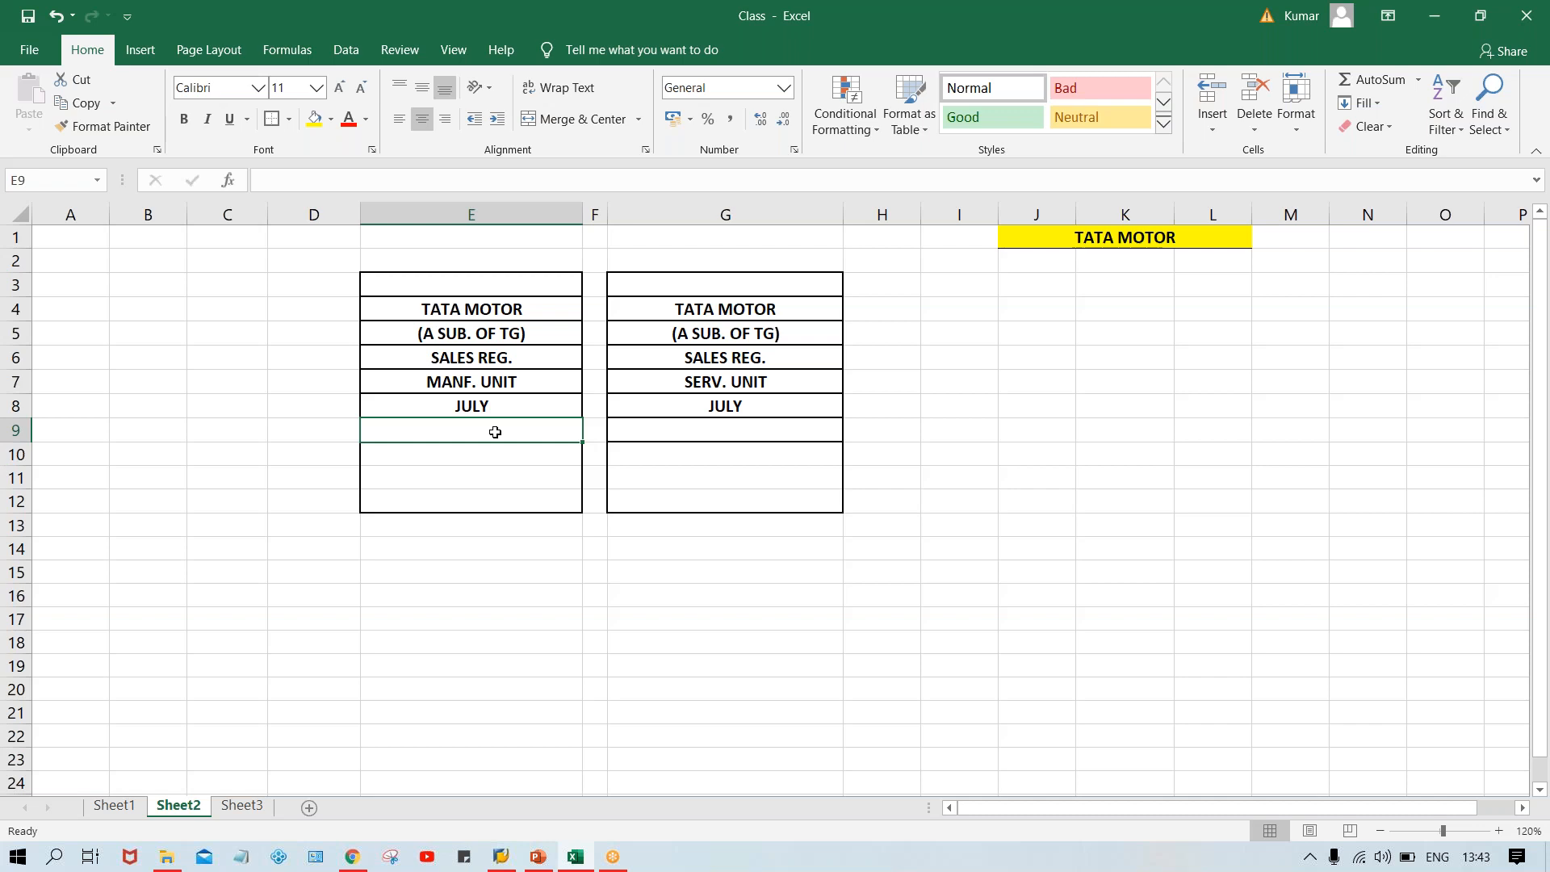
{"action": "type", "text": "20XX"}
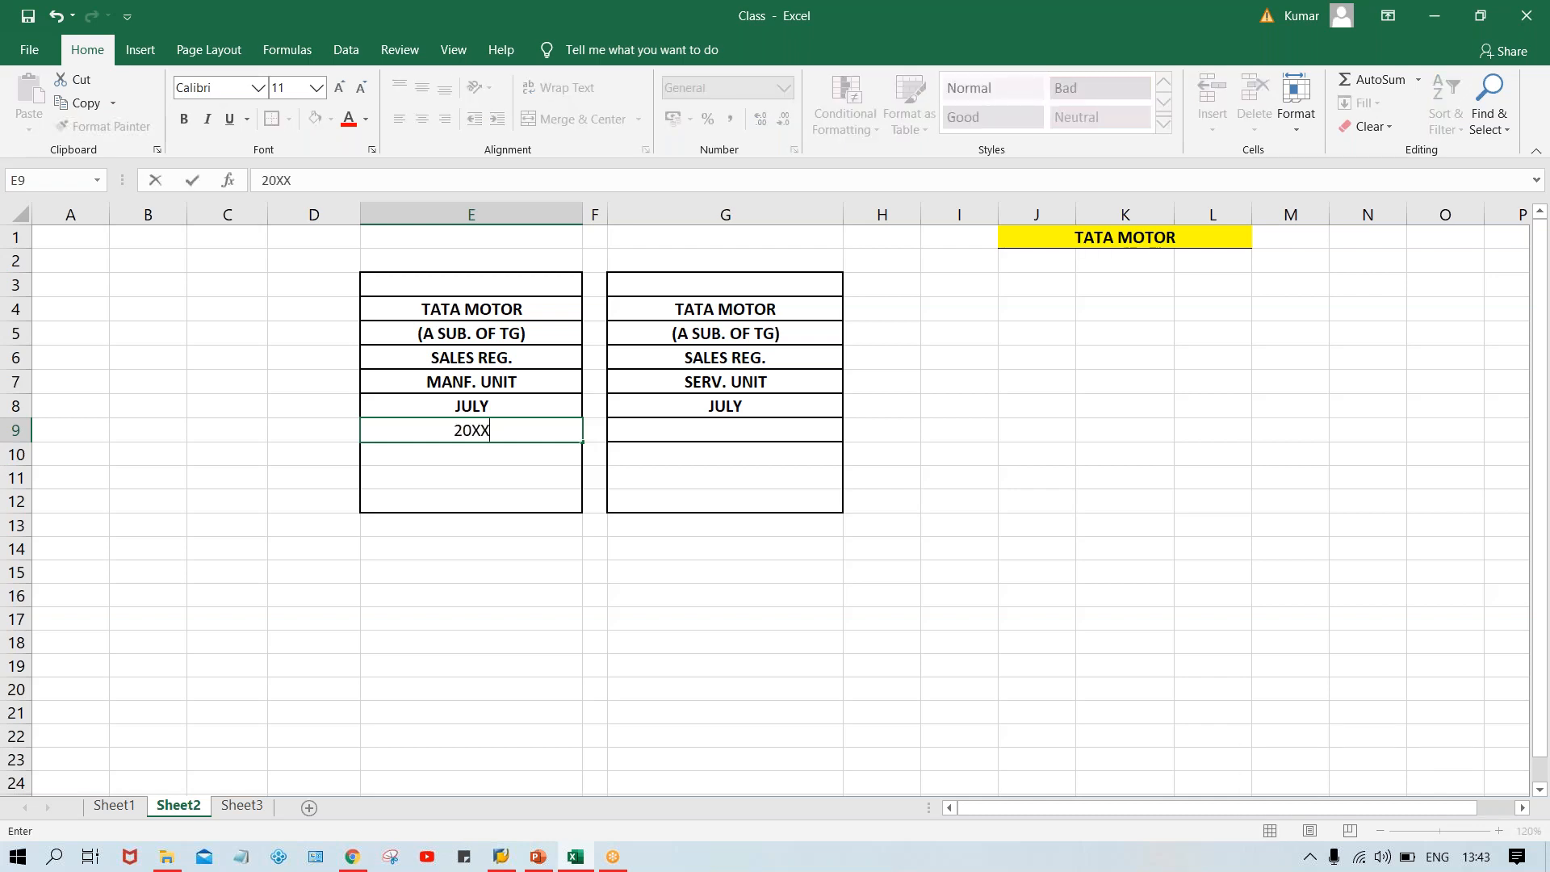
{"action": "left_click", "coordinate": [753, 434]}
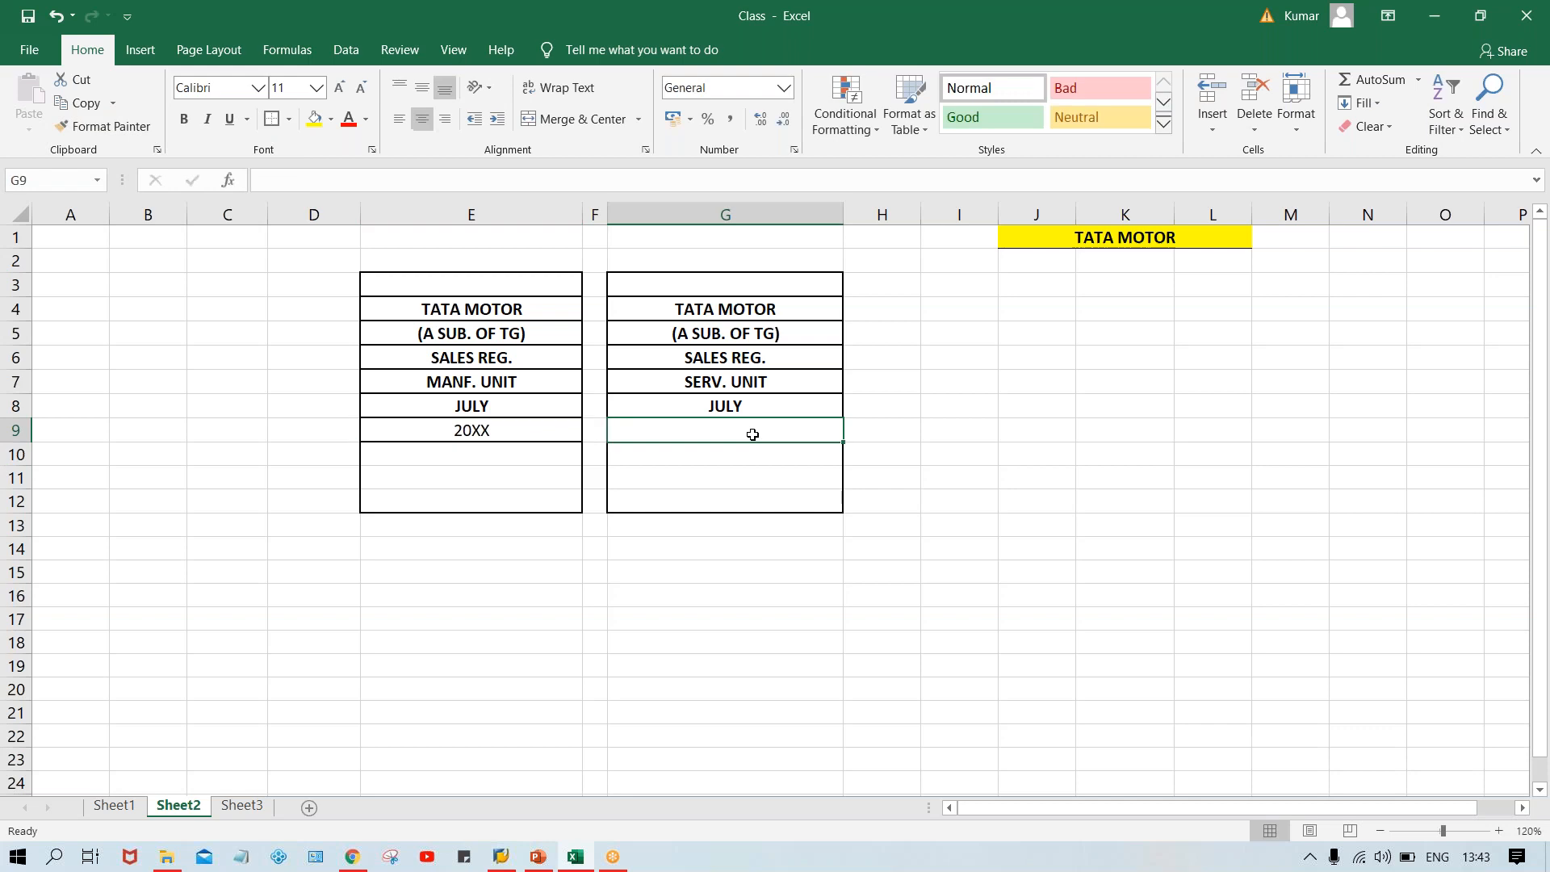
{"action": "type", "text": "20XX"}
{"action": "key", "text": "Return"}
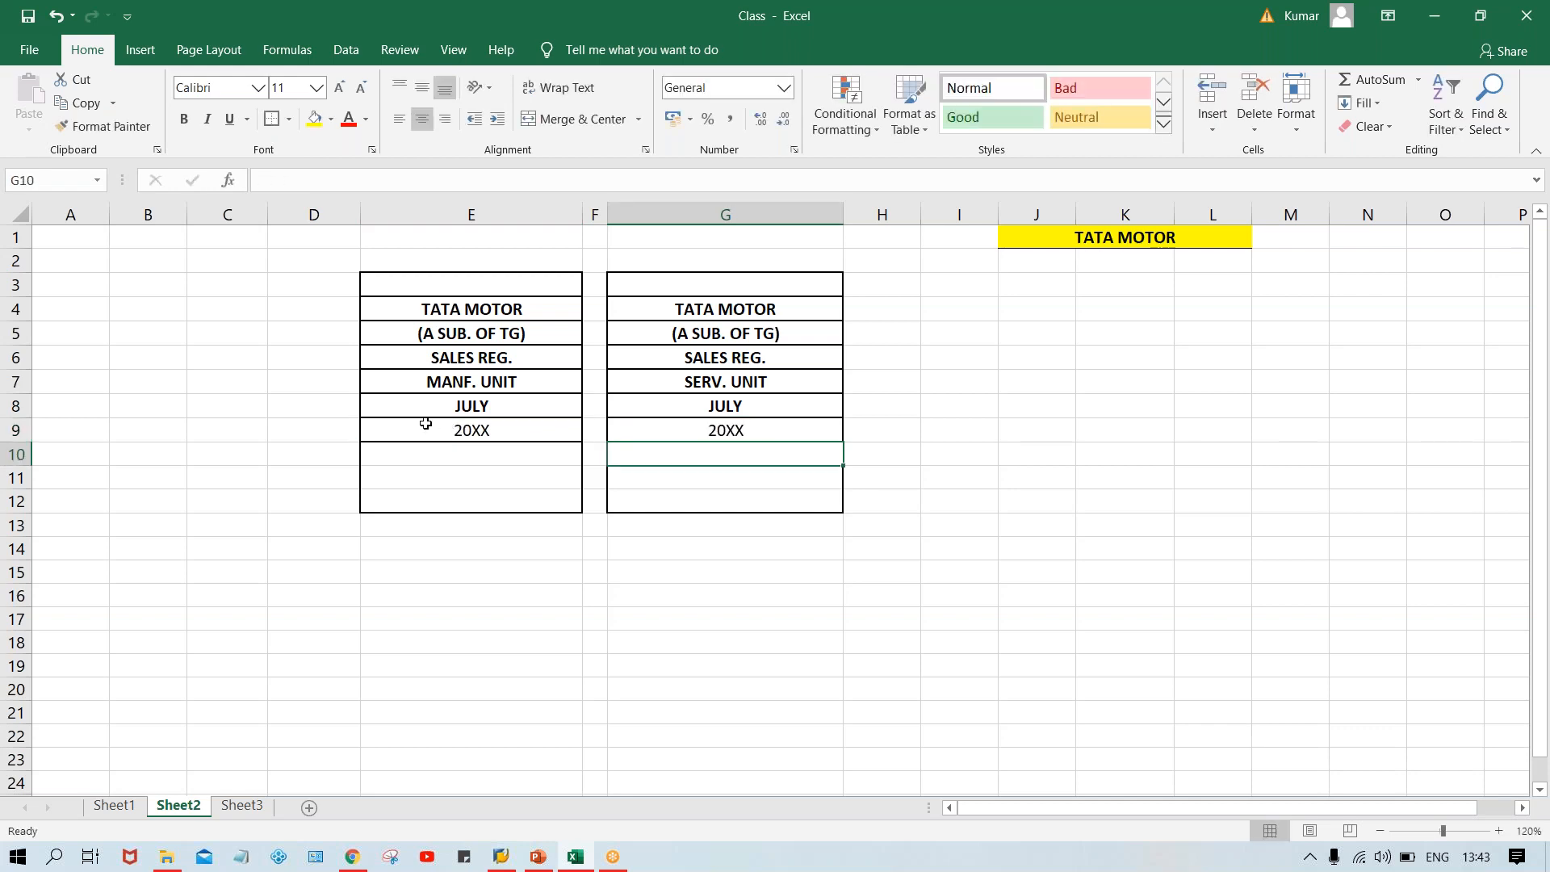
Make the 20XX entries in E9 and G9 bold.
{"action": "left_click", "coordinate": [426, 424]}
{"action": "key", "text": "ctrl+b"}
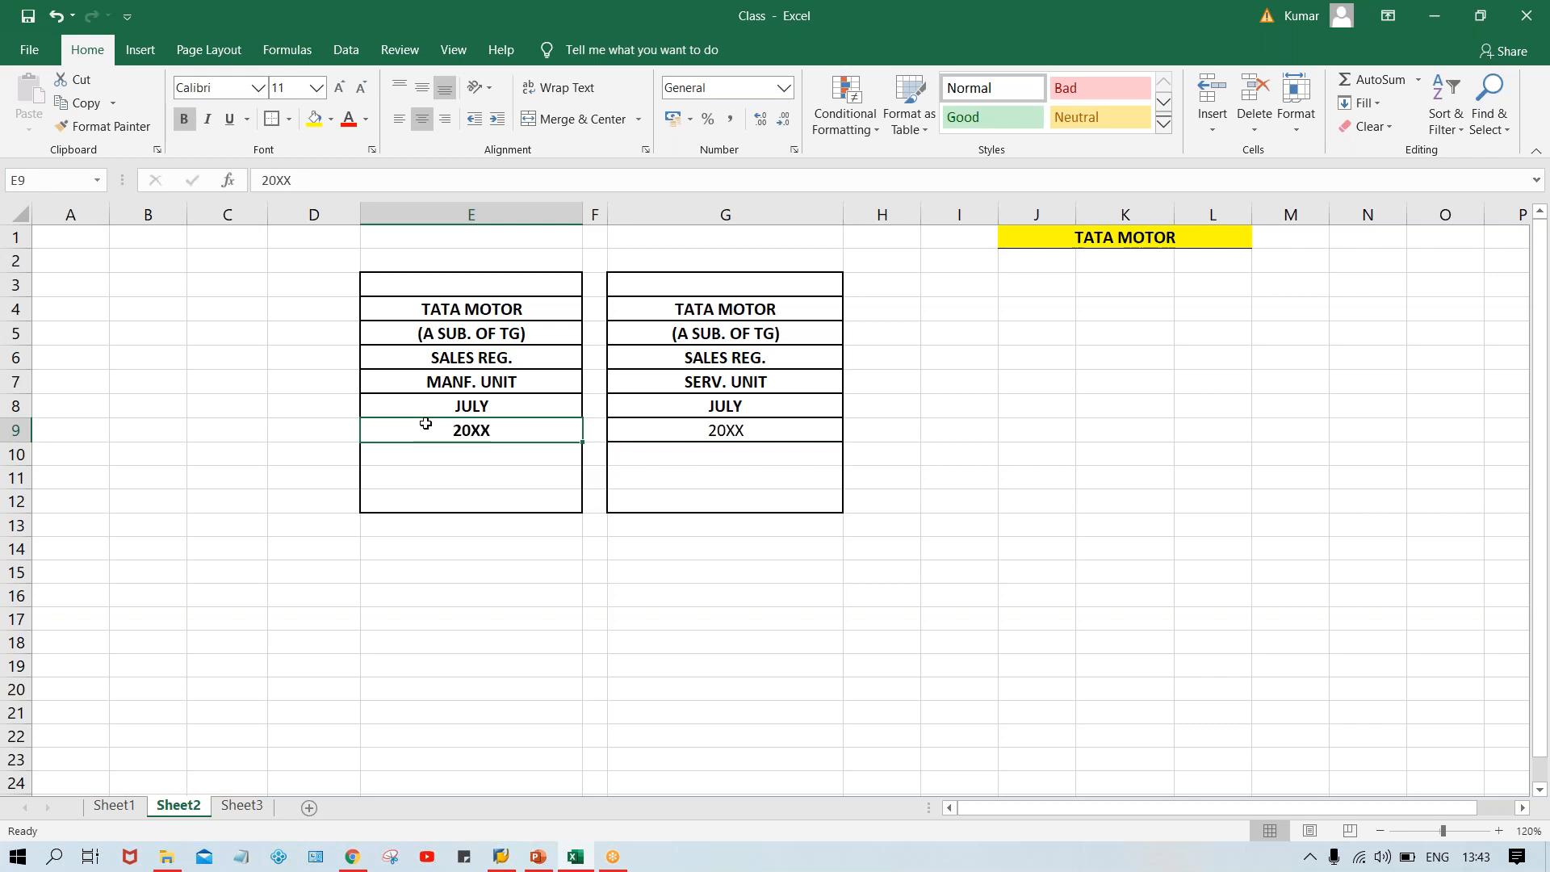
{"action": "left_click", "coordinate": [674, 436]}
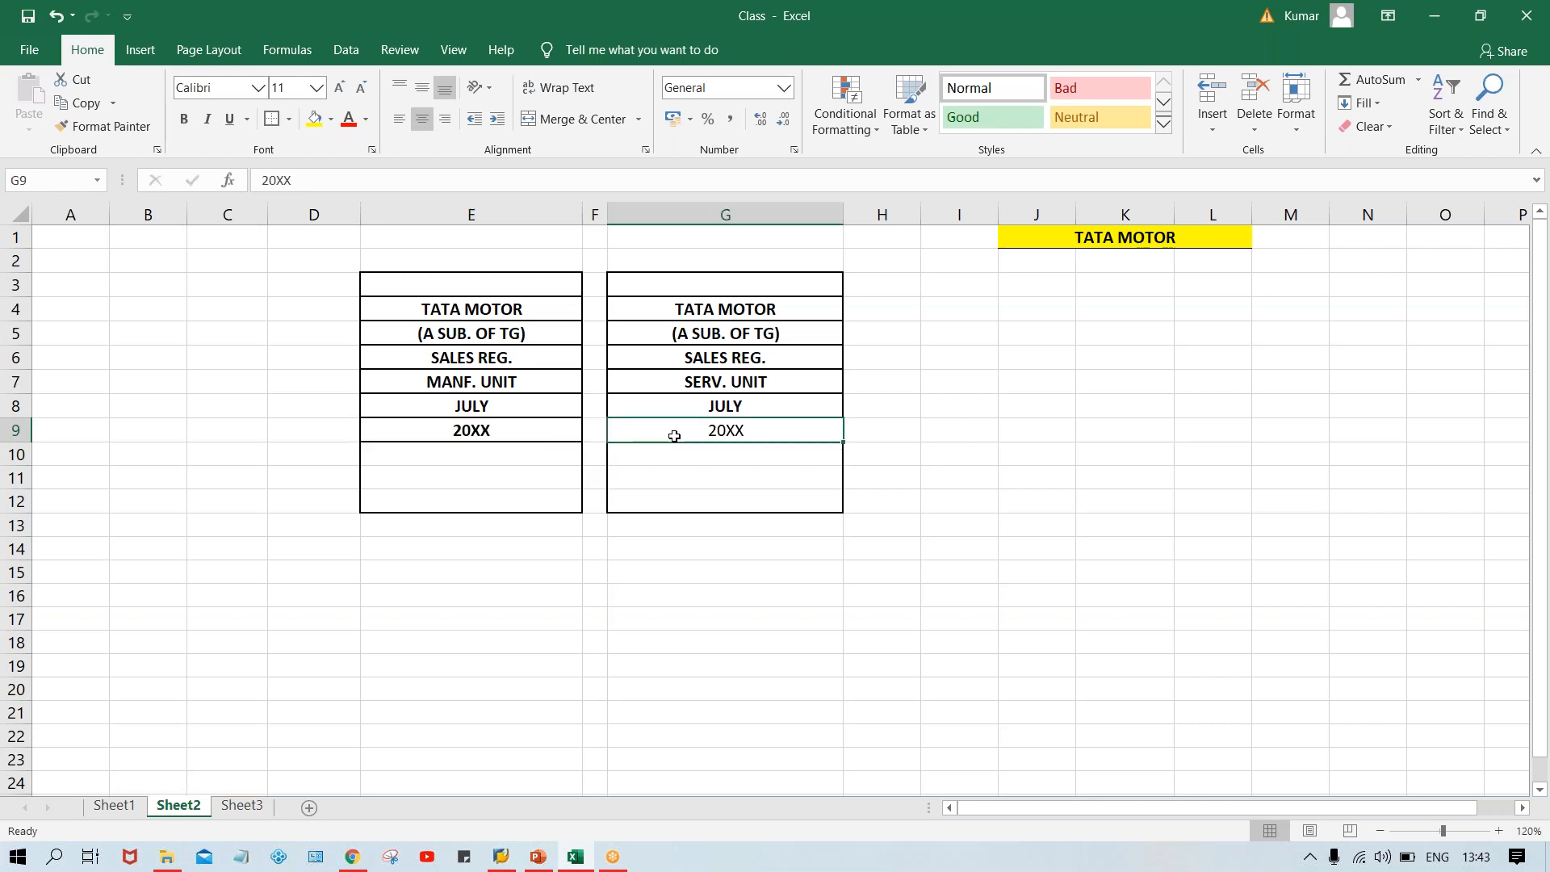
{"action": "key", "text": "ctrl+b"}
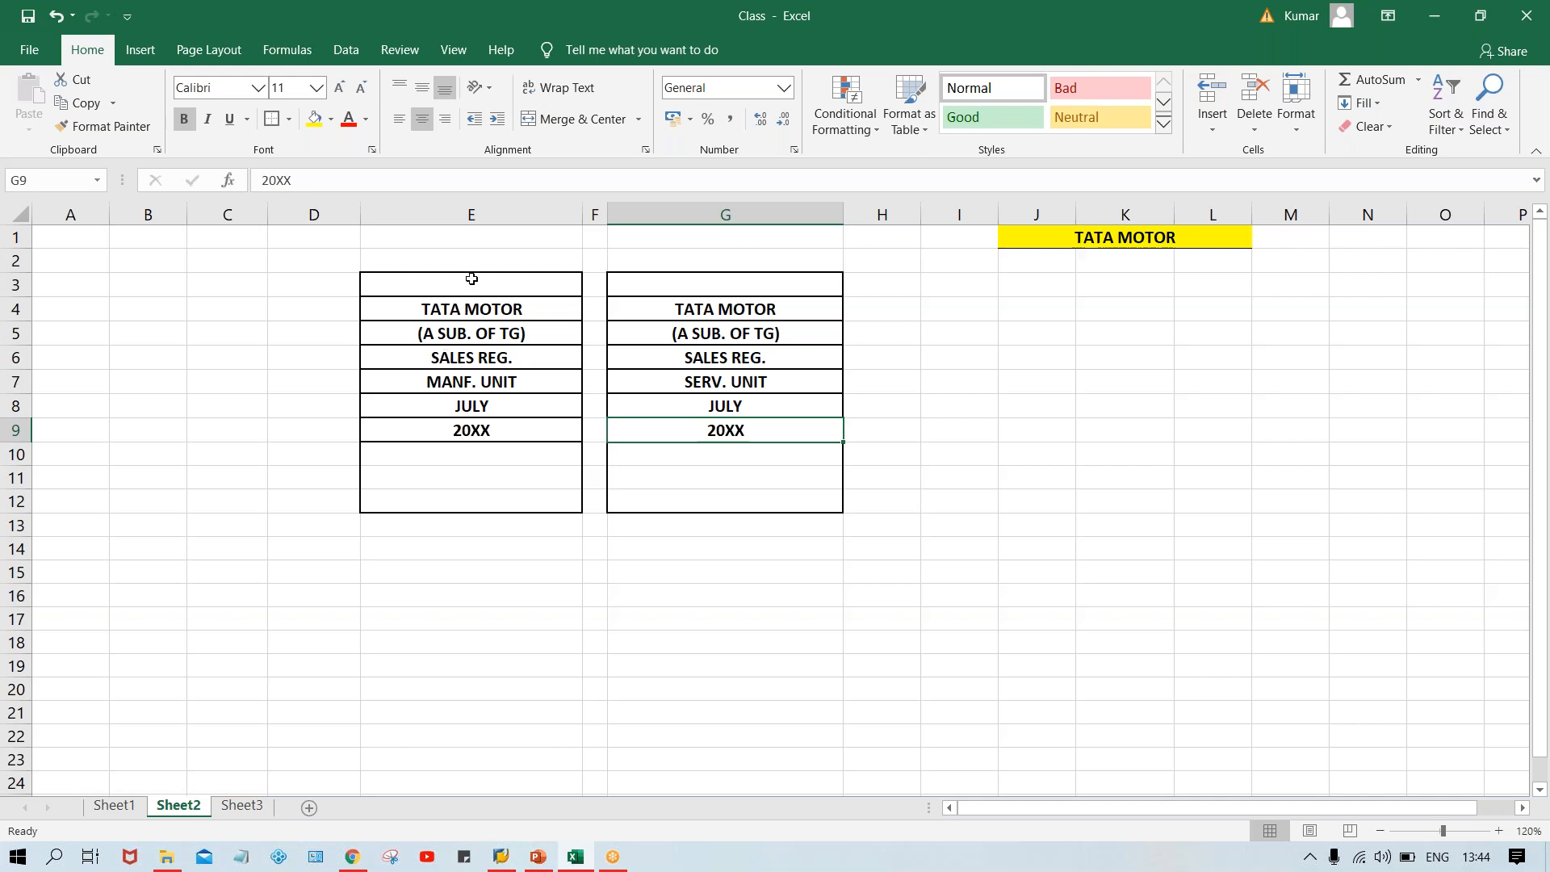
{"action": "left_click_drag", "start_coordinate": [473, 279], "coordinate": [494, 497]}
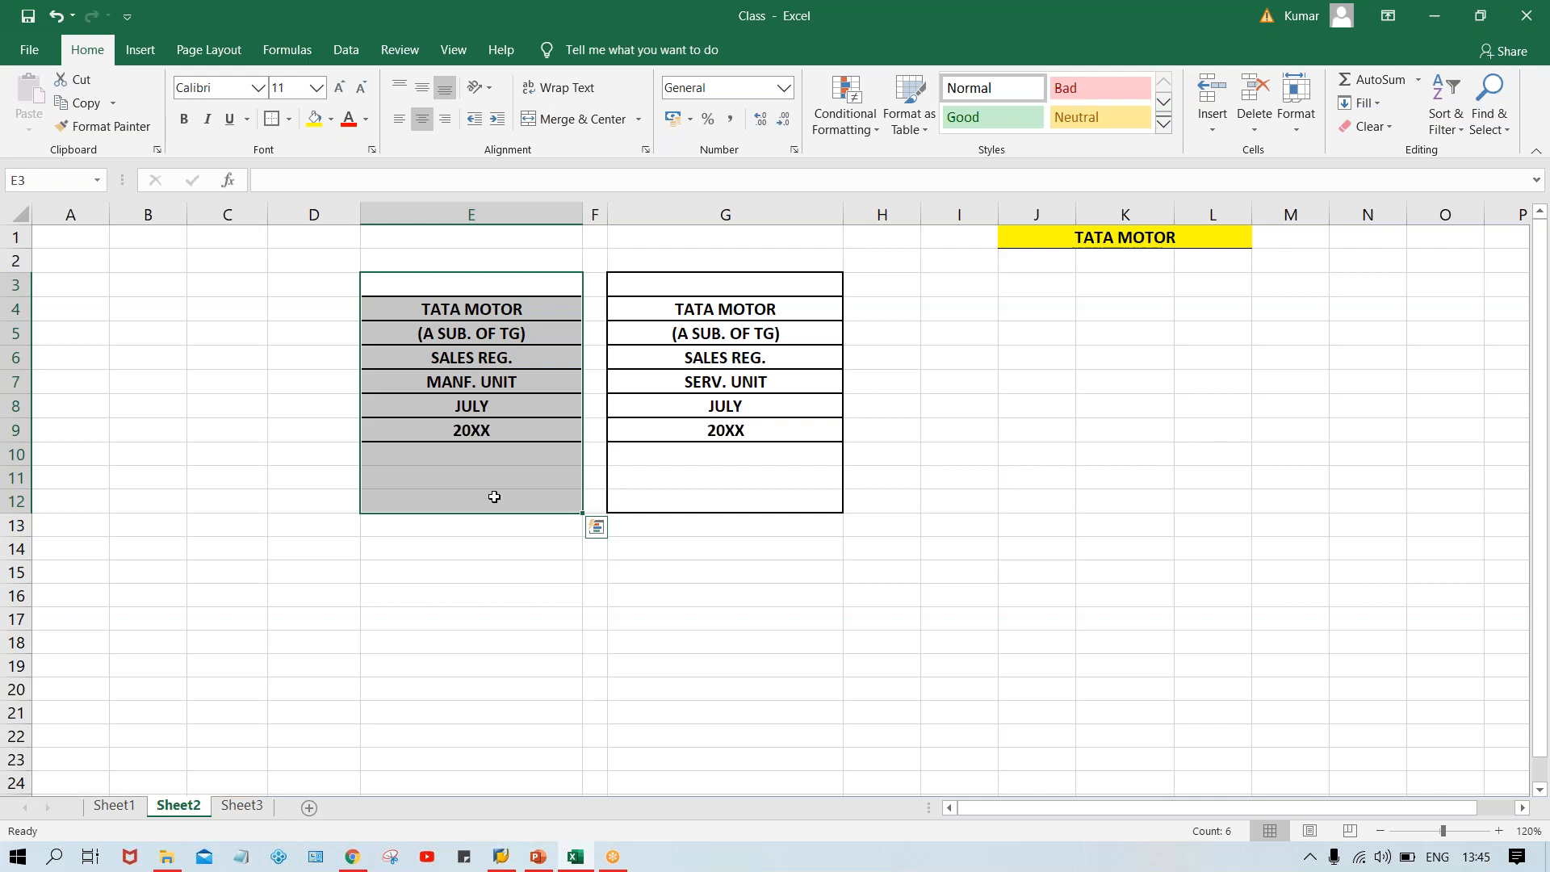
{"action": "left_click", "coordinate": [1055, 555]}
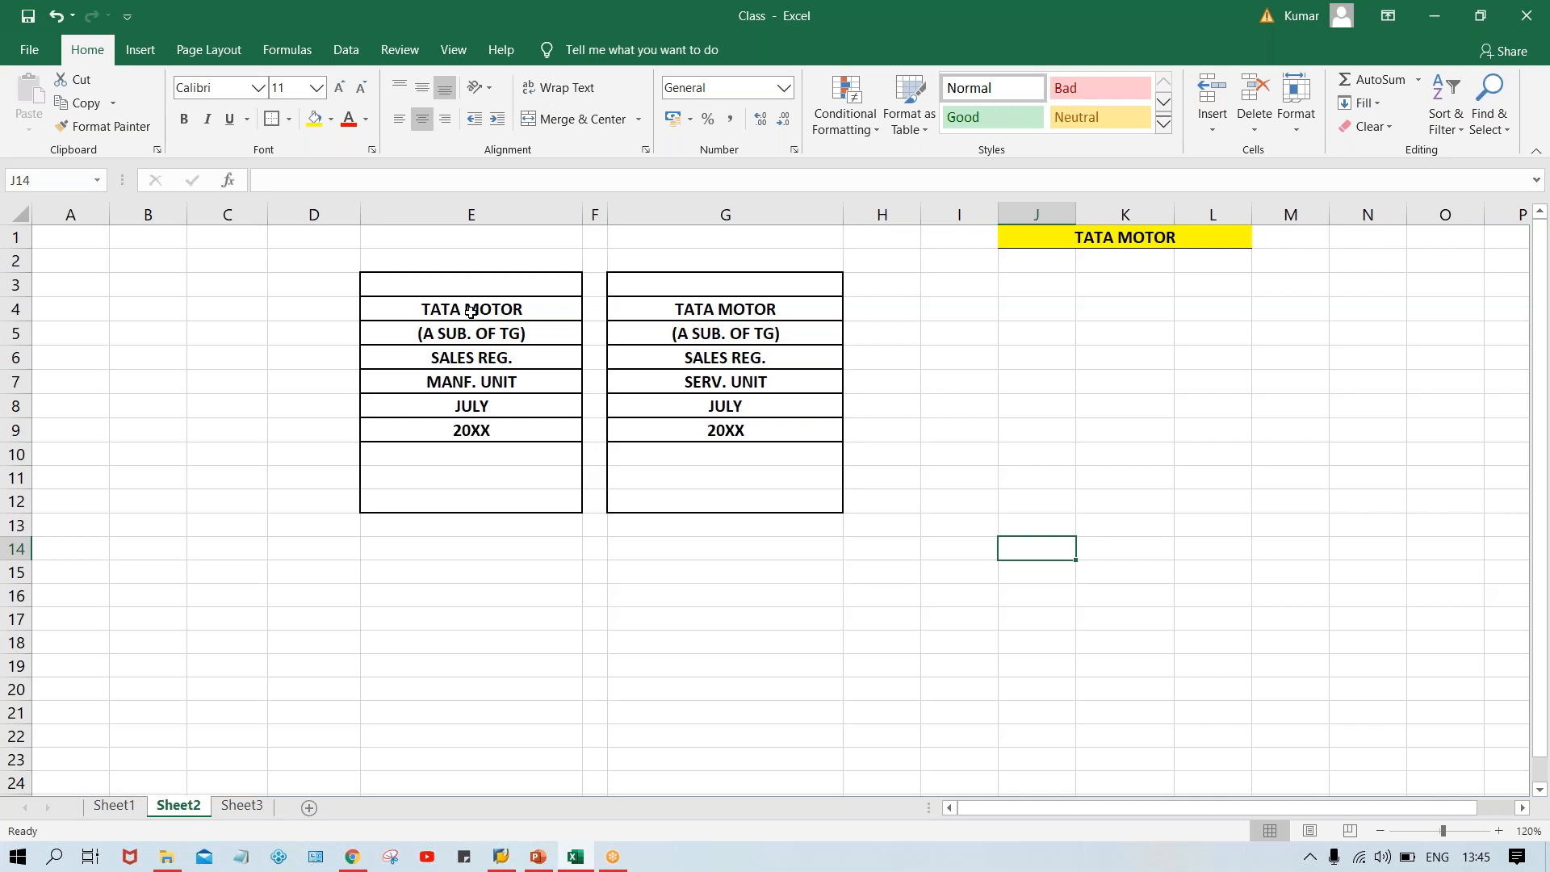
{"action": "left_click", "coordinate": [497, 310]}
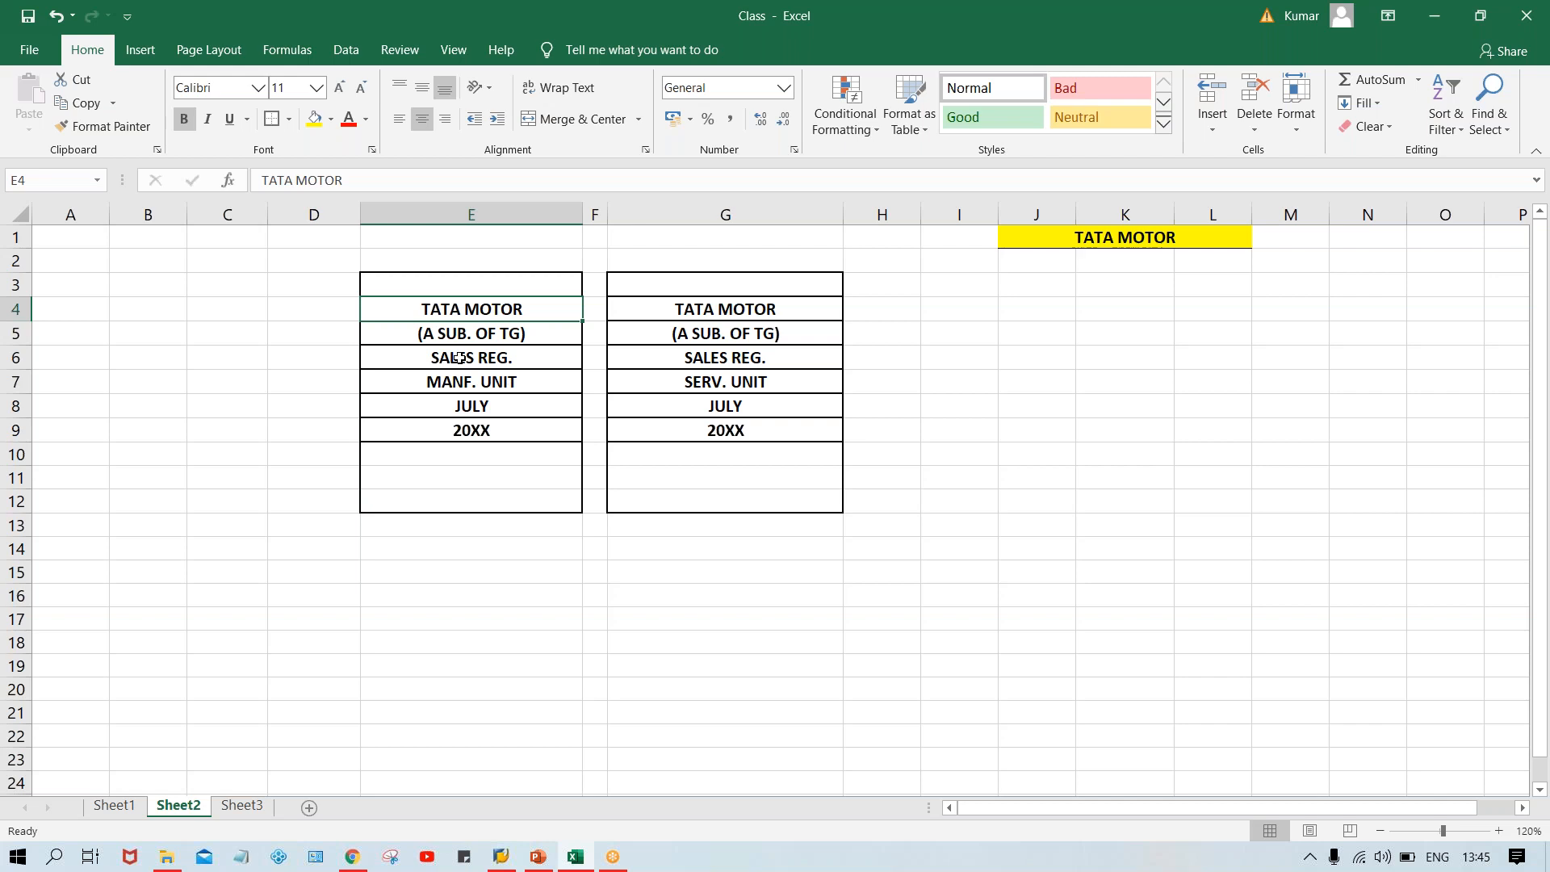
{"action": "left_click", "coordinate": [477, 390]}
{"action": "left_click", "coordinate": [788, 387]}
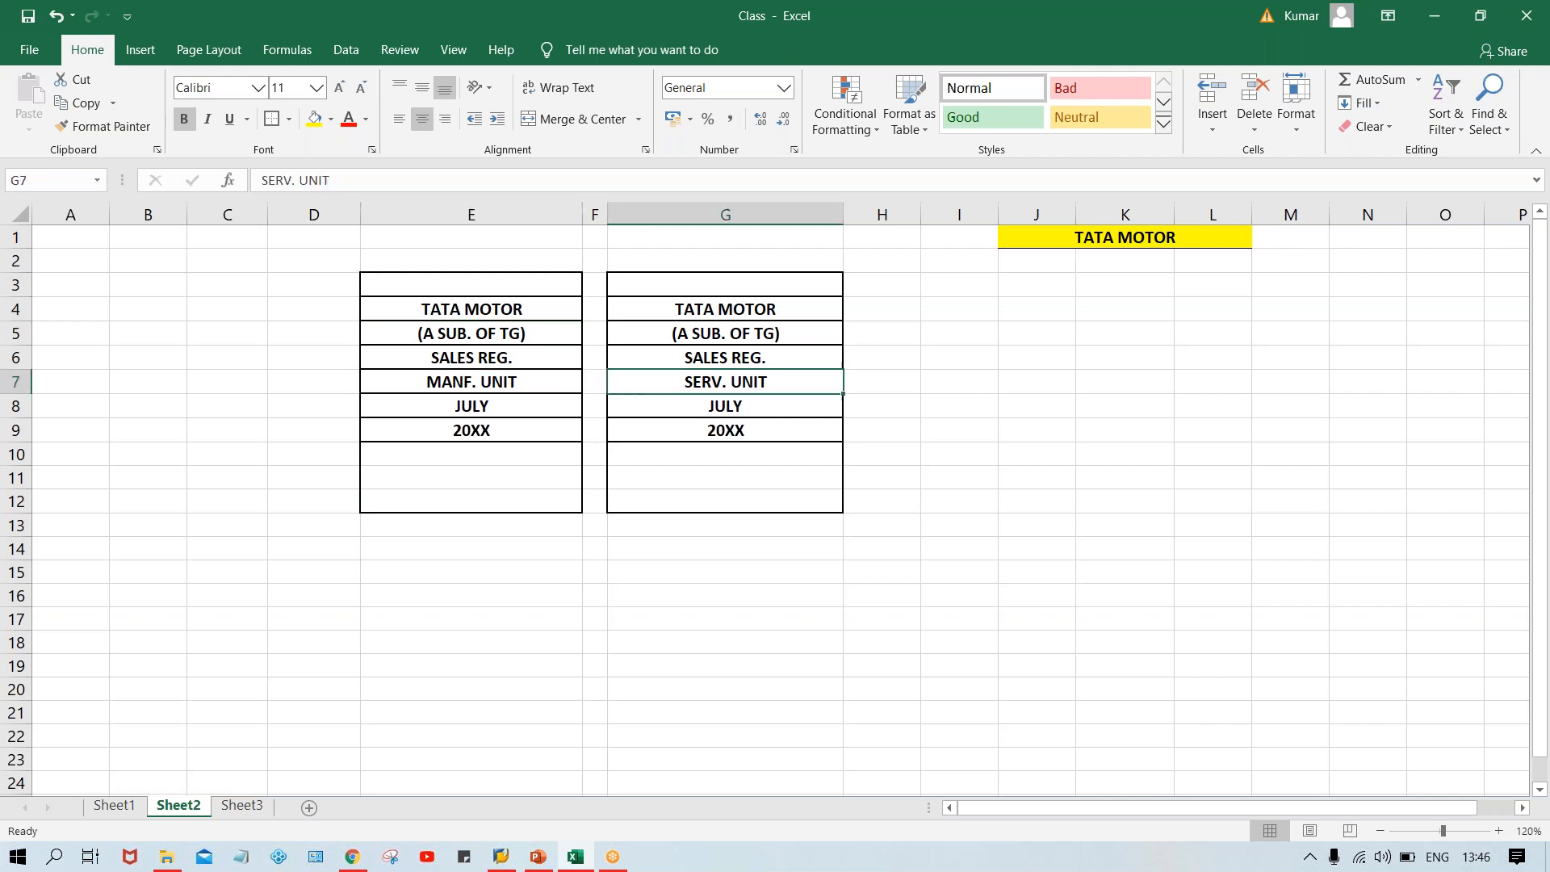
Enter 100 M $ in cell E14.
{"action": "left_click", "coordinate": [449, 543]}
{"action": "type", "text": "100"}
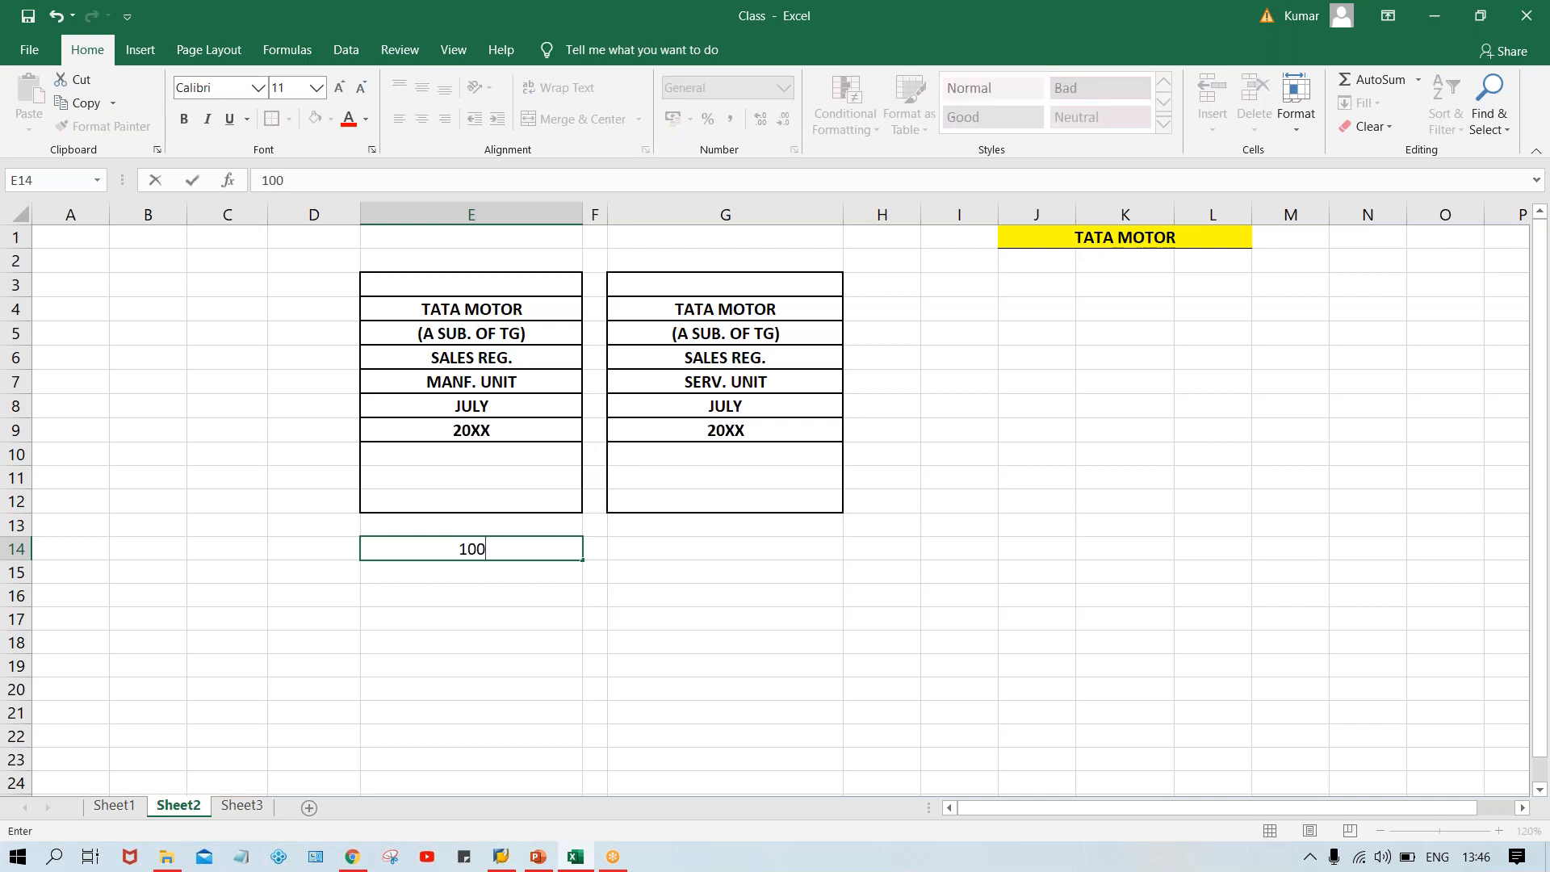
{"action": "type", "text": " M$"}
{"action": "left_click", "coordinate": [493, 550]}
Enter 25 M $ in cell G14.
{"action": "left_click", "coordinate": [614, 550]}
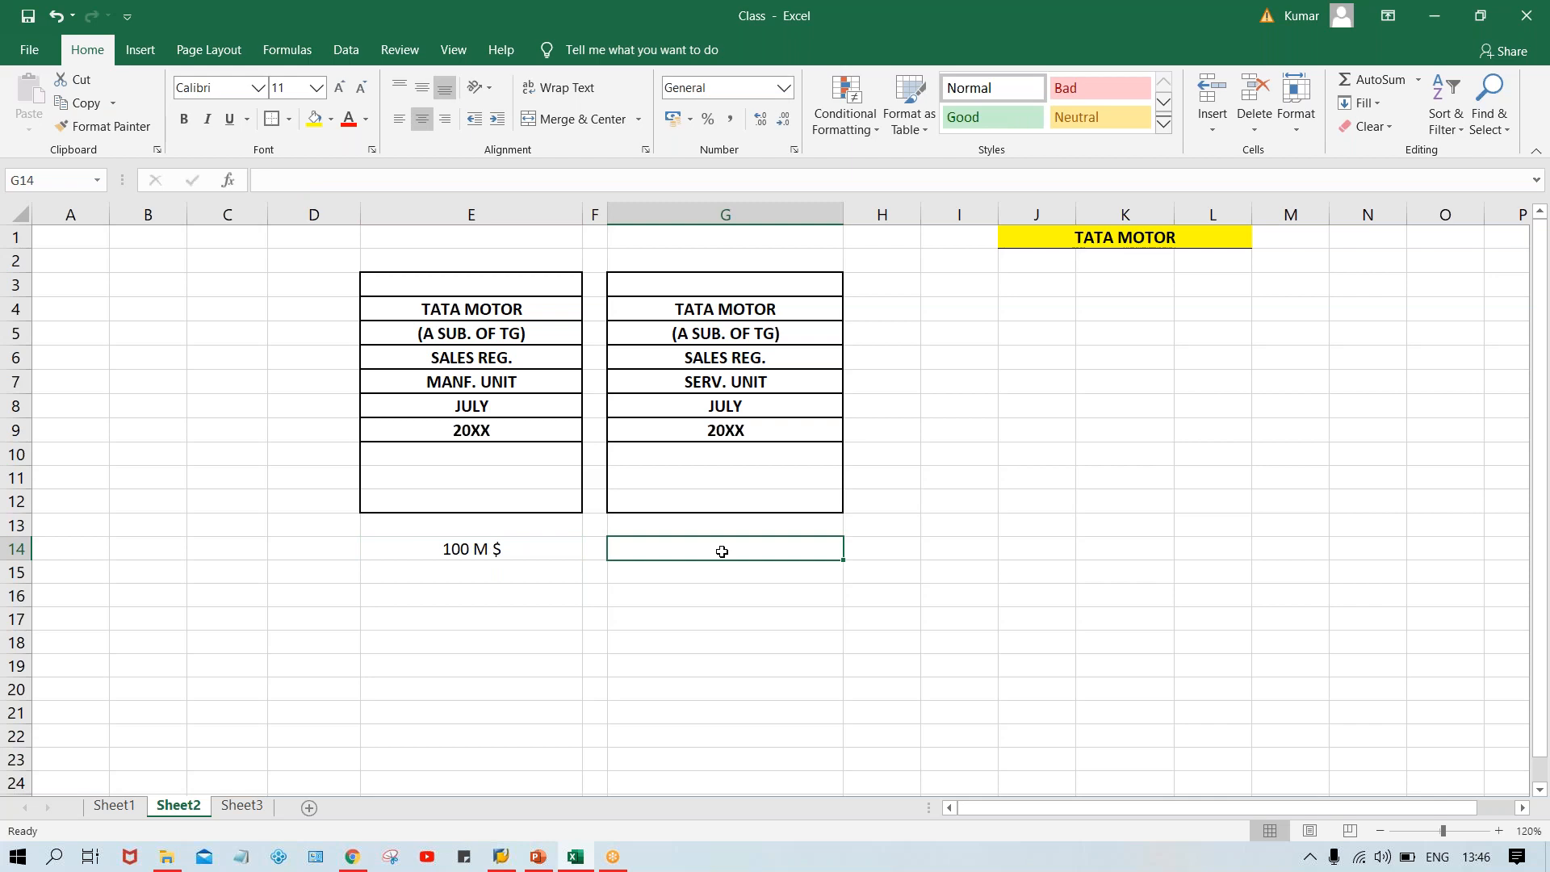
{"action": "type", "text": "25"}
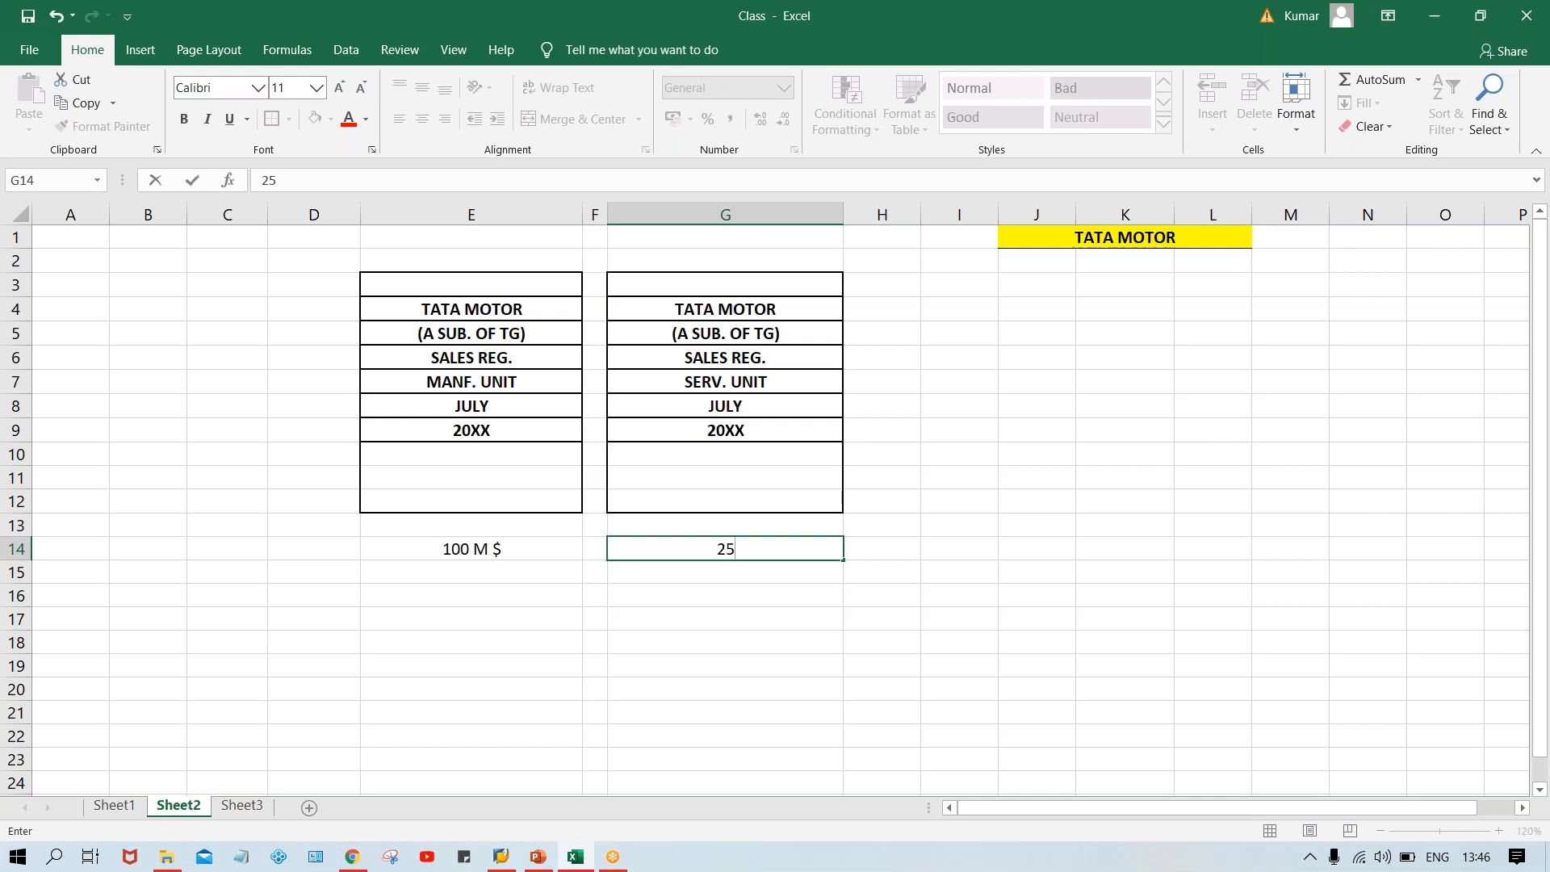
{"action": "type", "text": " M $"}
{"action": "key", "text": "Return"}
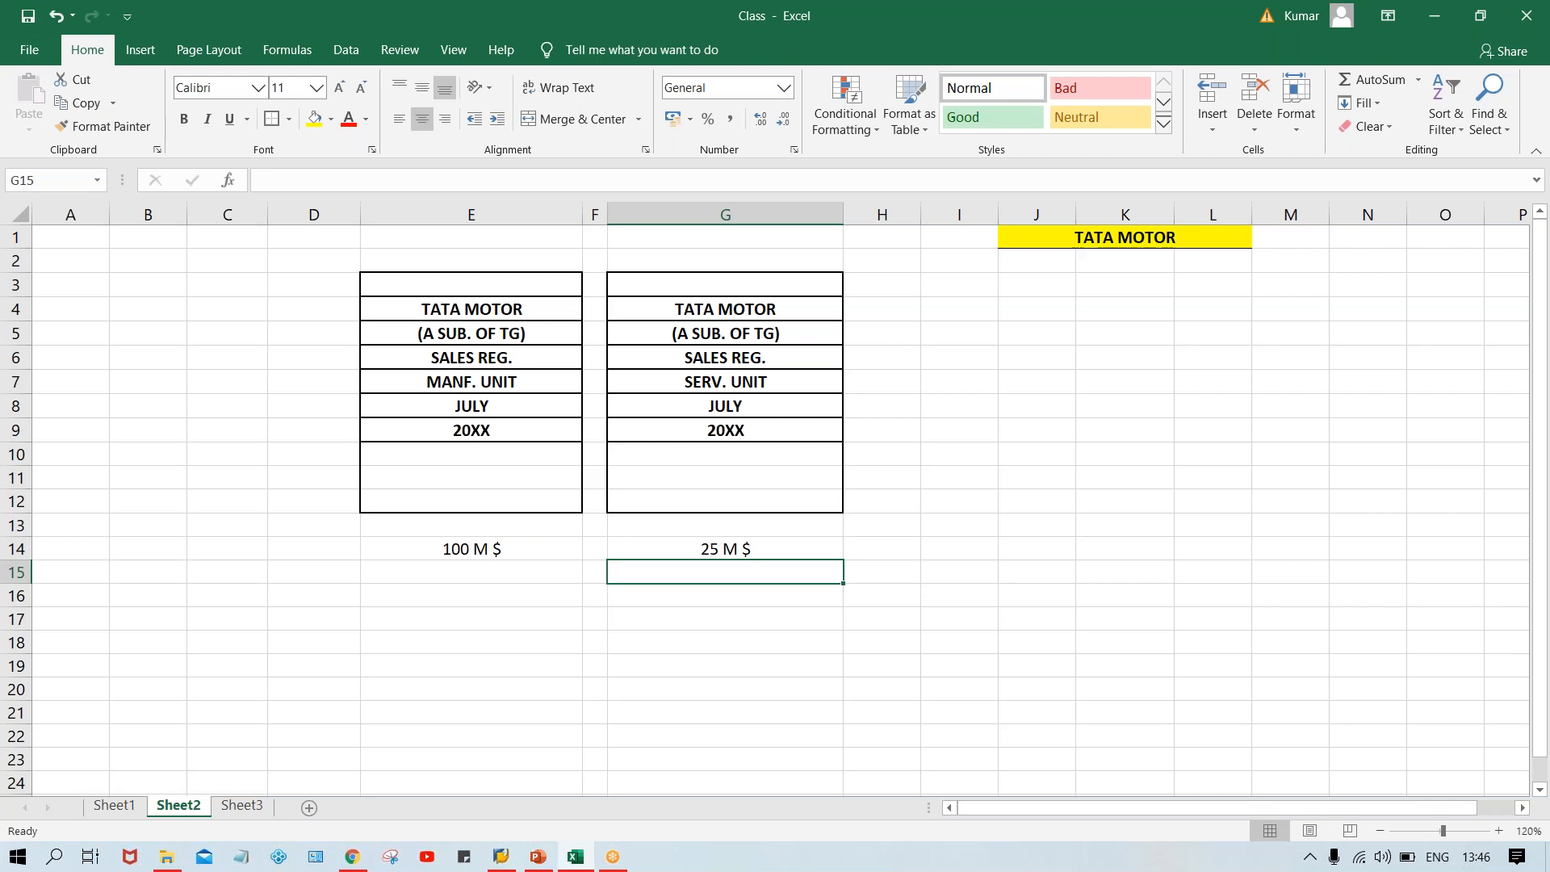
Enter the months JULY, AUG. and SEP. in cells D14, D15 and D16.
{"action": "left_click", "coordinate": [502, 549]}
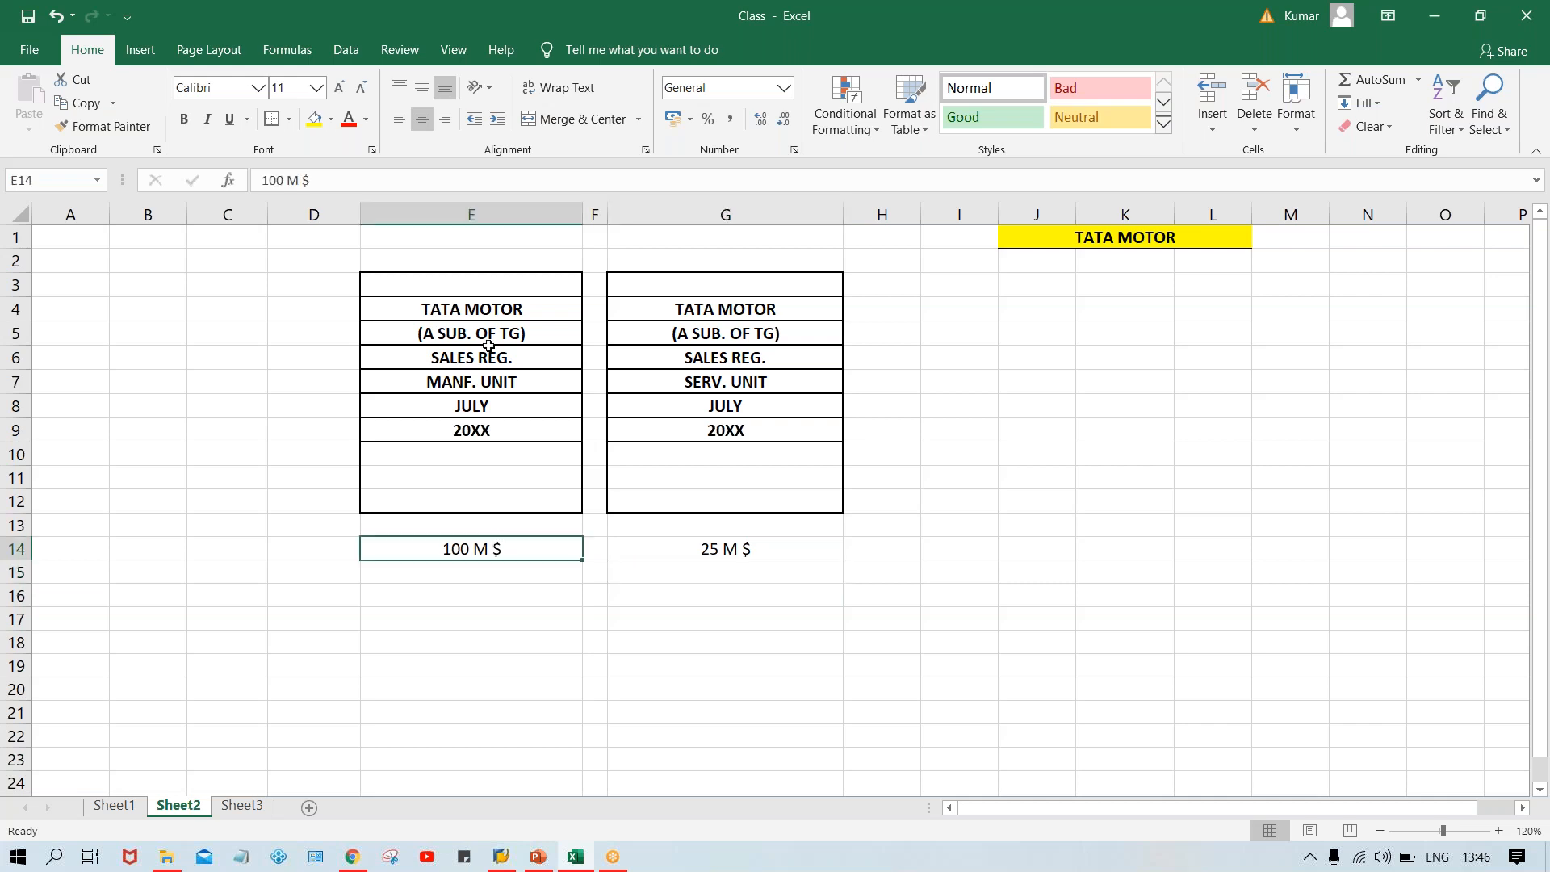
{"action": "left_click", "coordinate": [315, 547]}
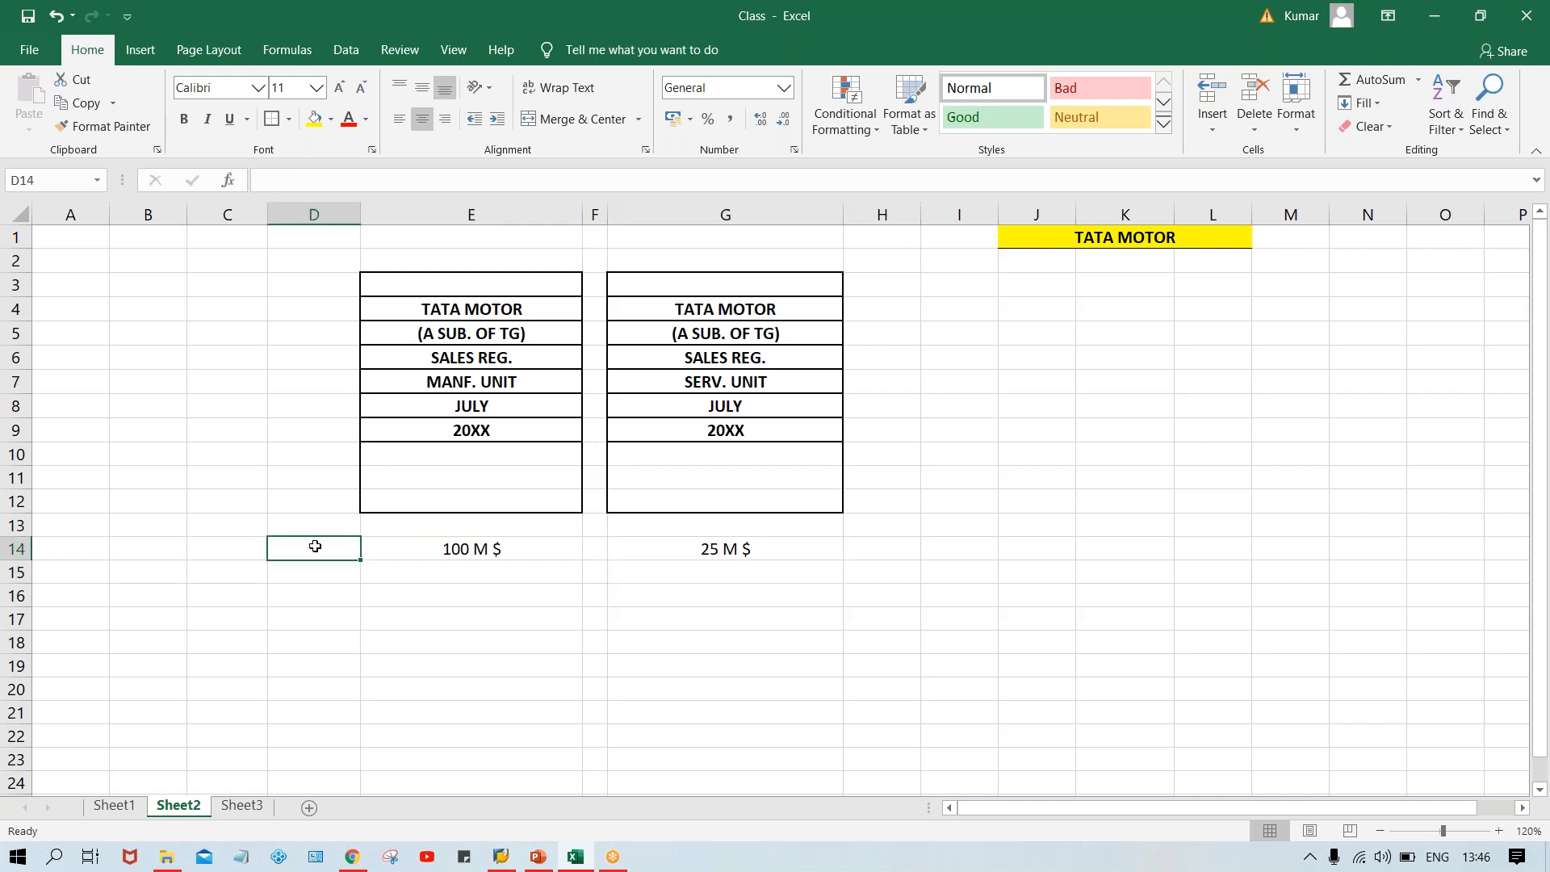
{"action": "type", "text": "JU"}
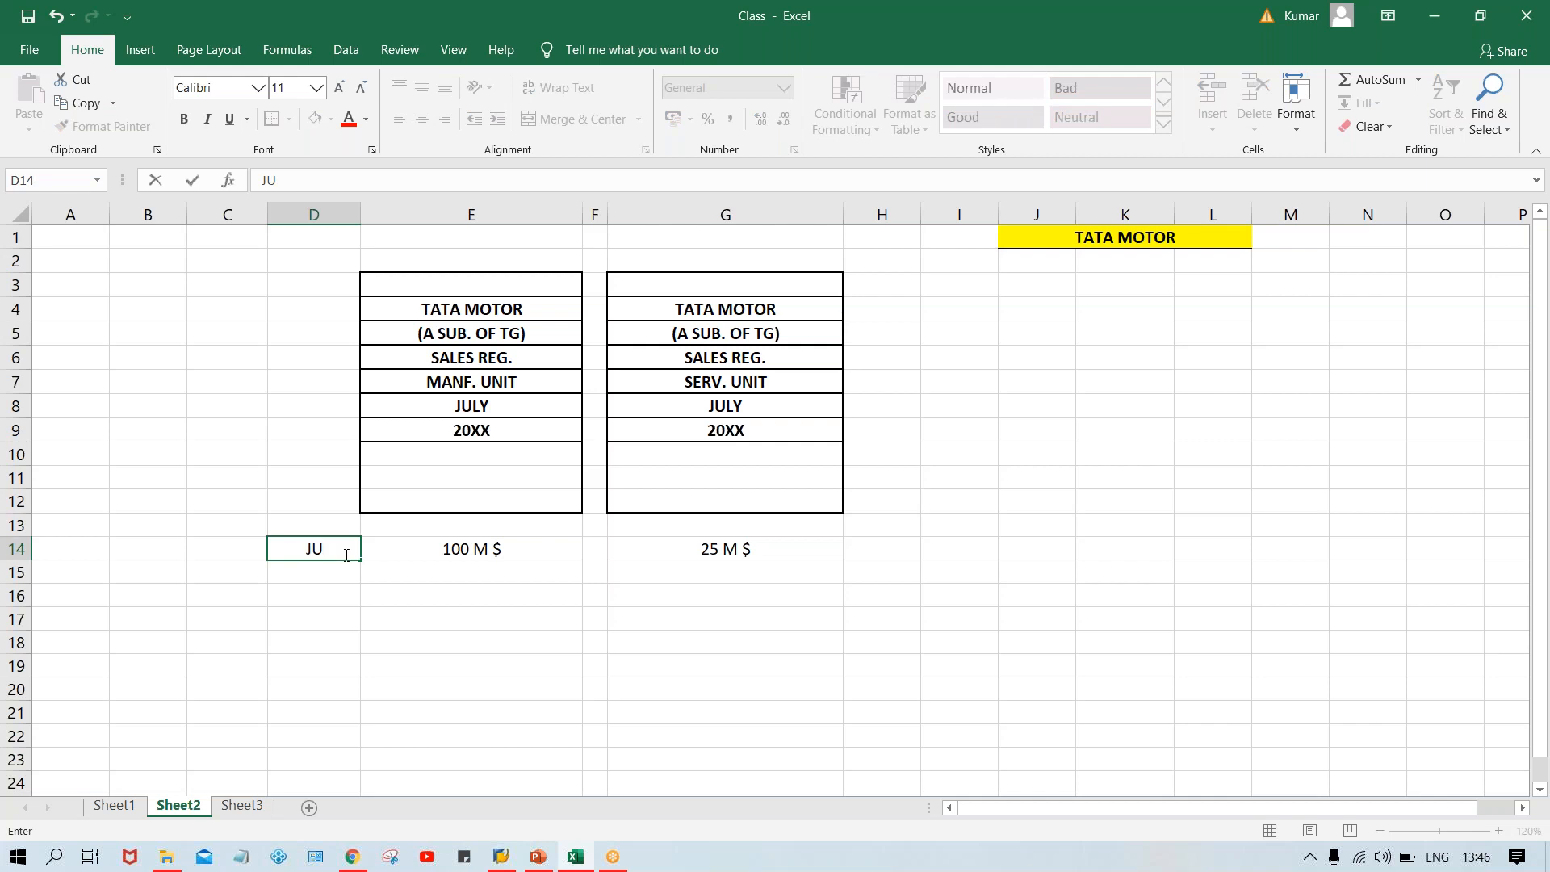
{"action": "type", "text": "LY"}
{"action": "key", "text": "Return"}
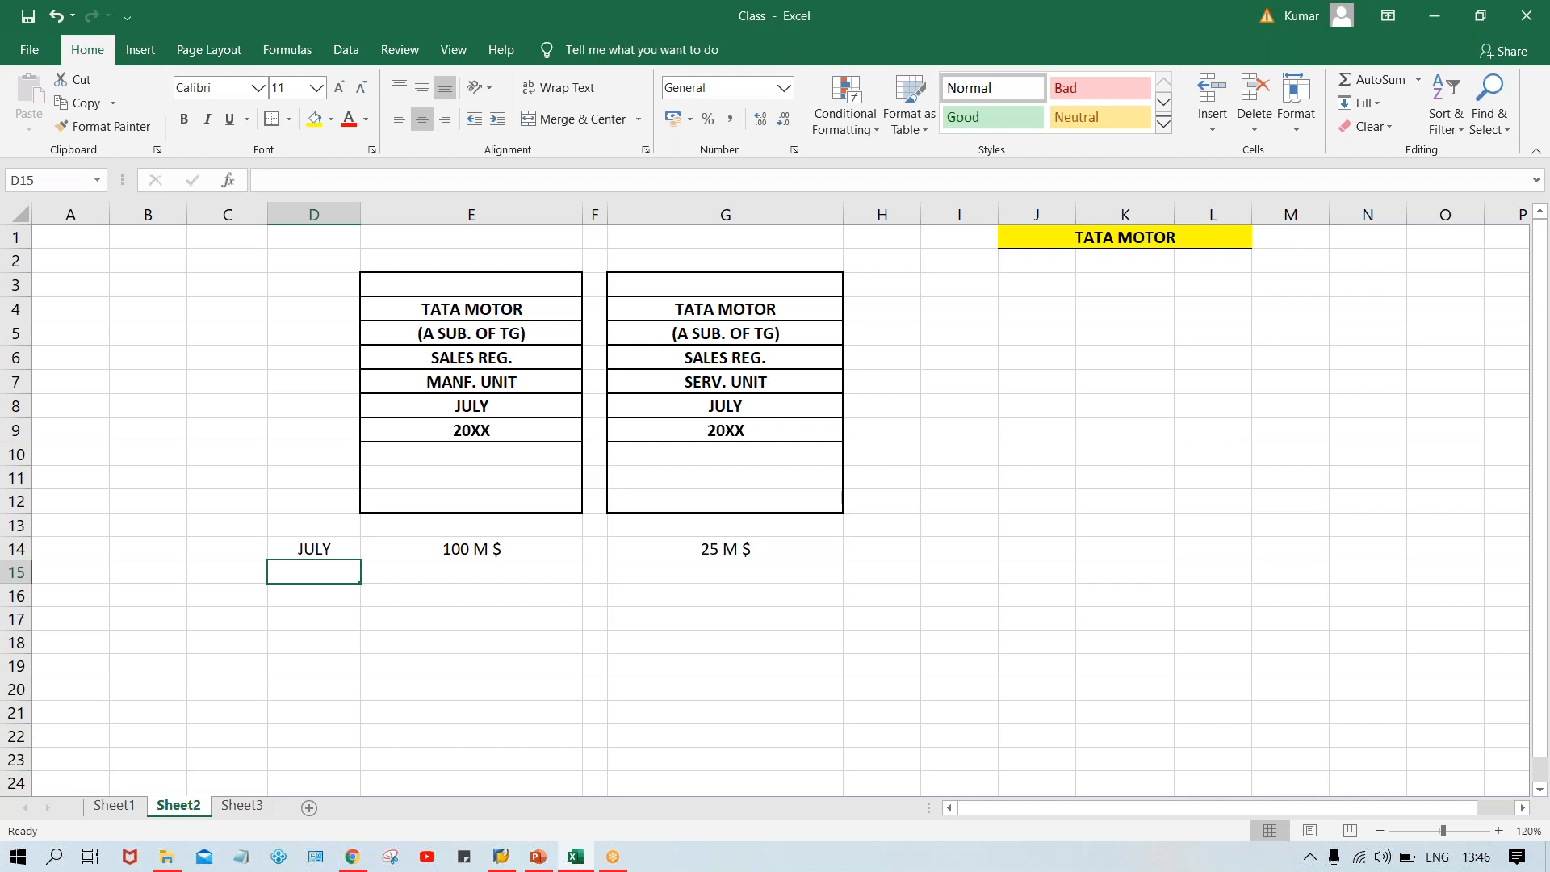
{"action": "type", "text": "AUG"}
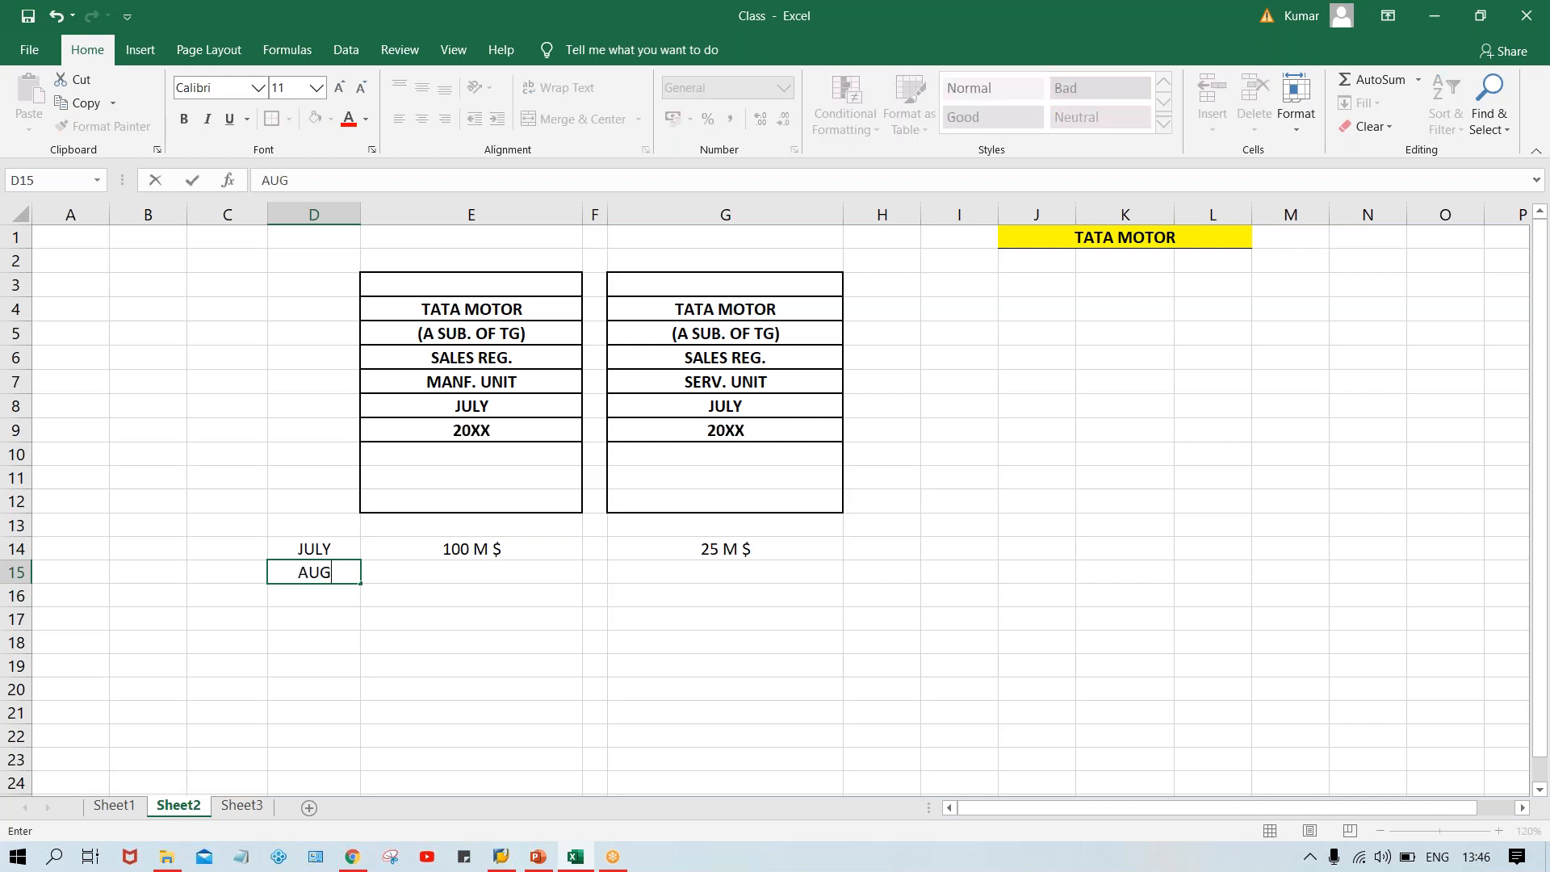
{"action": "type", "text": "."}
{"action": "key", "text": "Return"}
{"action": "type", "text": "SEP"}
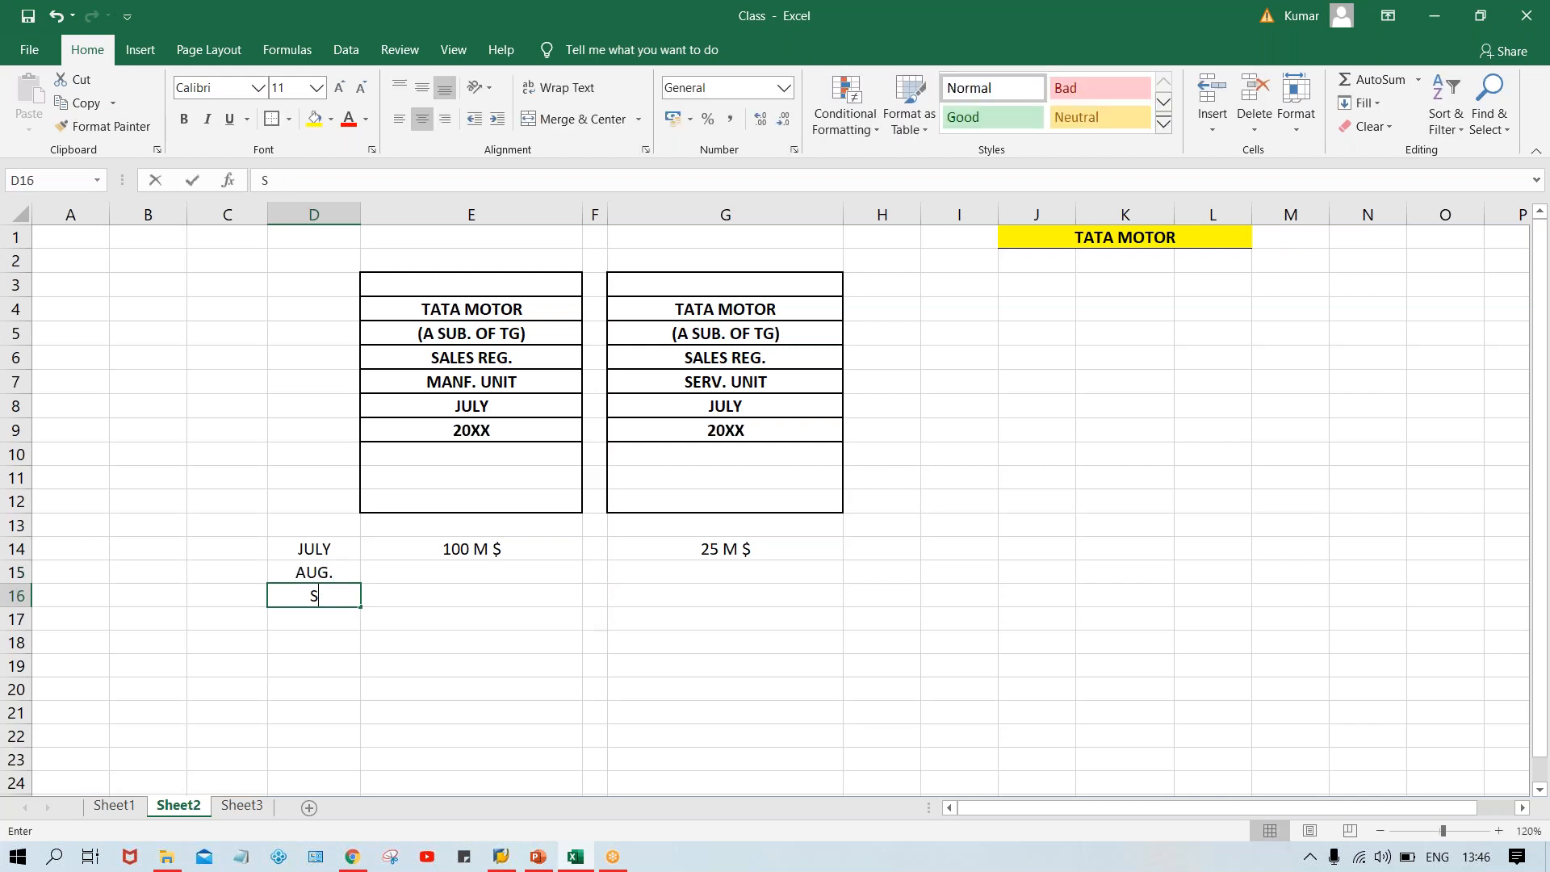
{"action": "type", "text": "."}
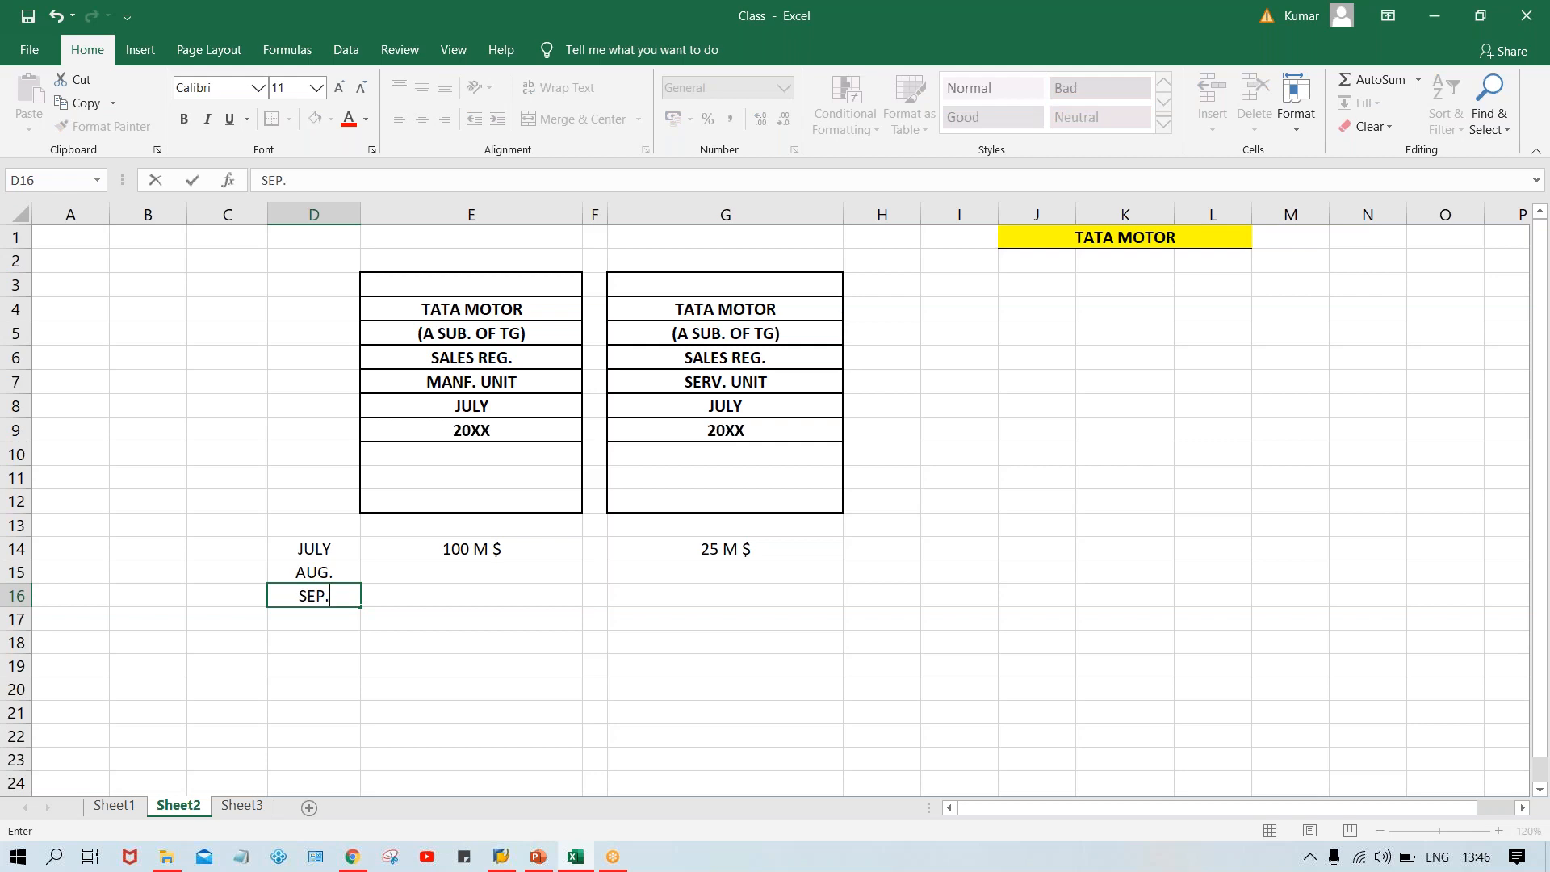
{"action": "key", "text": "Return"}
Enter 90 M$ in cell E15 and 110 M $ in cell E16.
{"action": "left_click", "coordinate": [429, 565]}
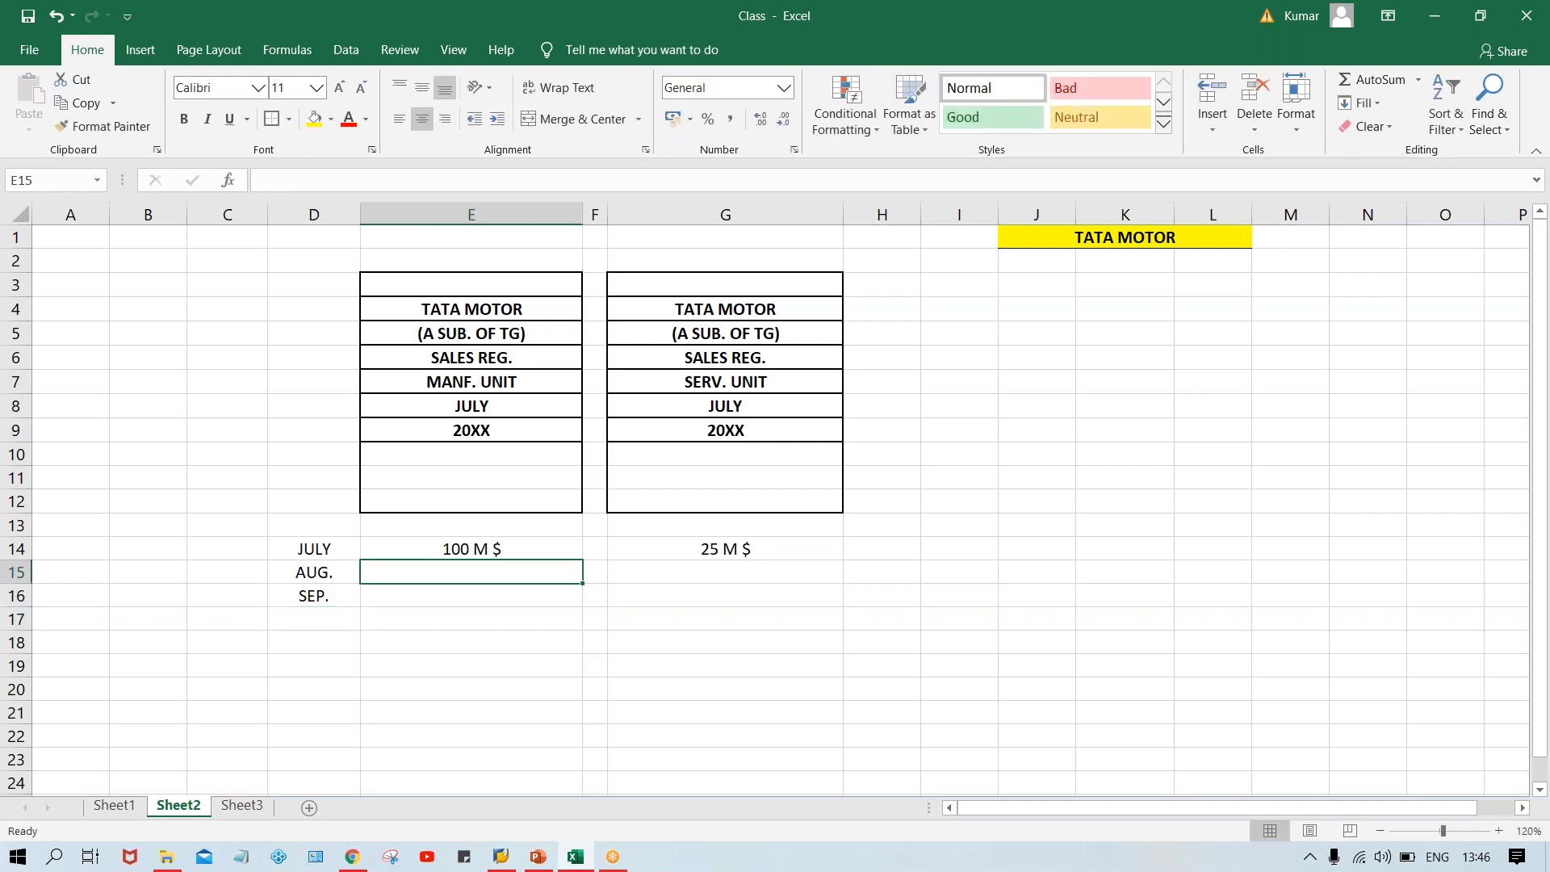
{"action": "type", "text": "90 M$"}
{"action": "key", "text": "Return"}
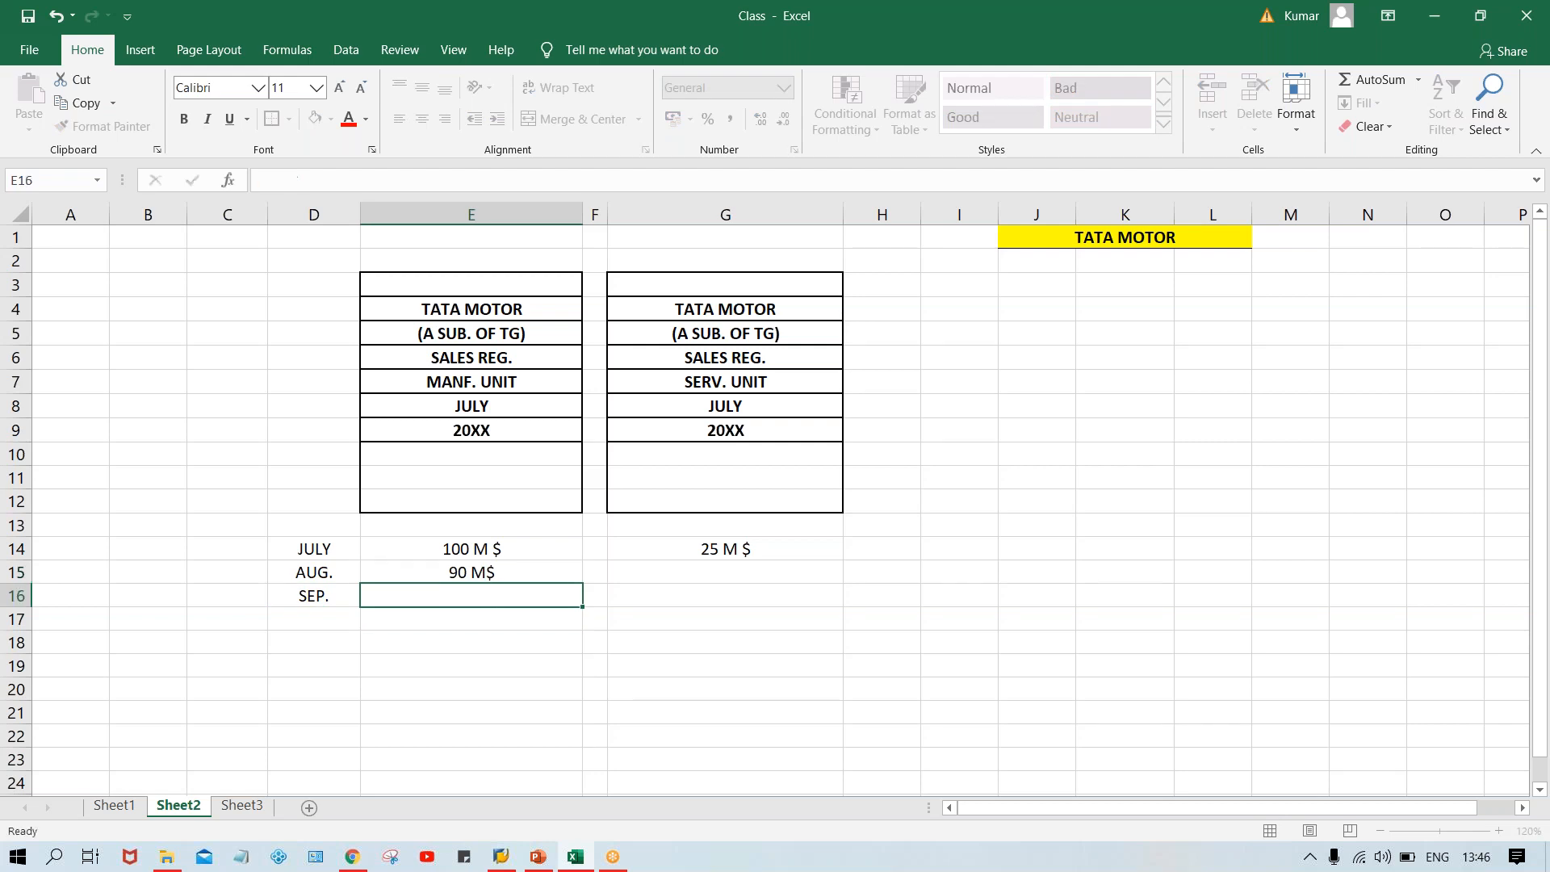
{"action": "type", "text": "110 M$"}
{"action": "key", "text": "BackSpace"}
{"action": "type", "text": "$"}
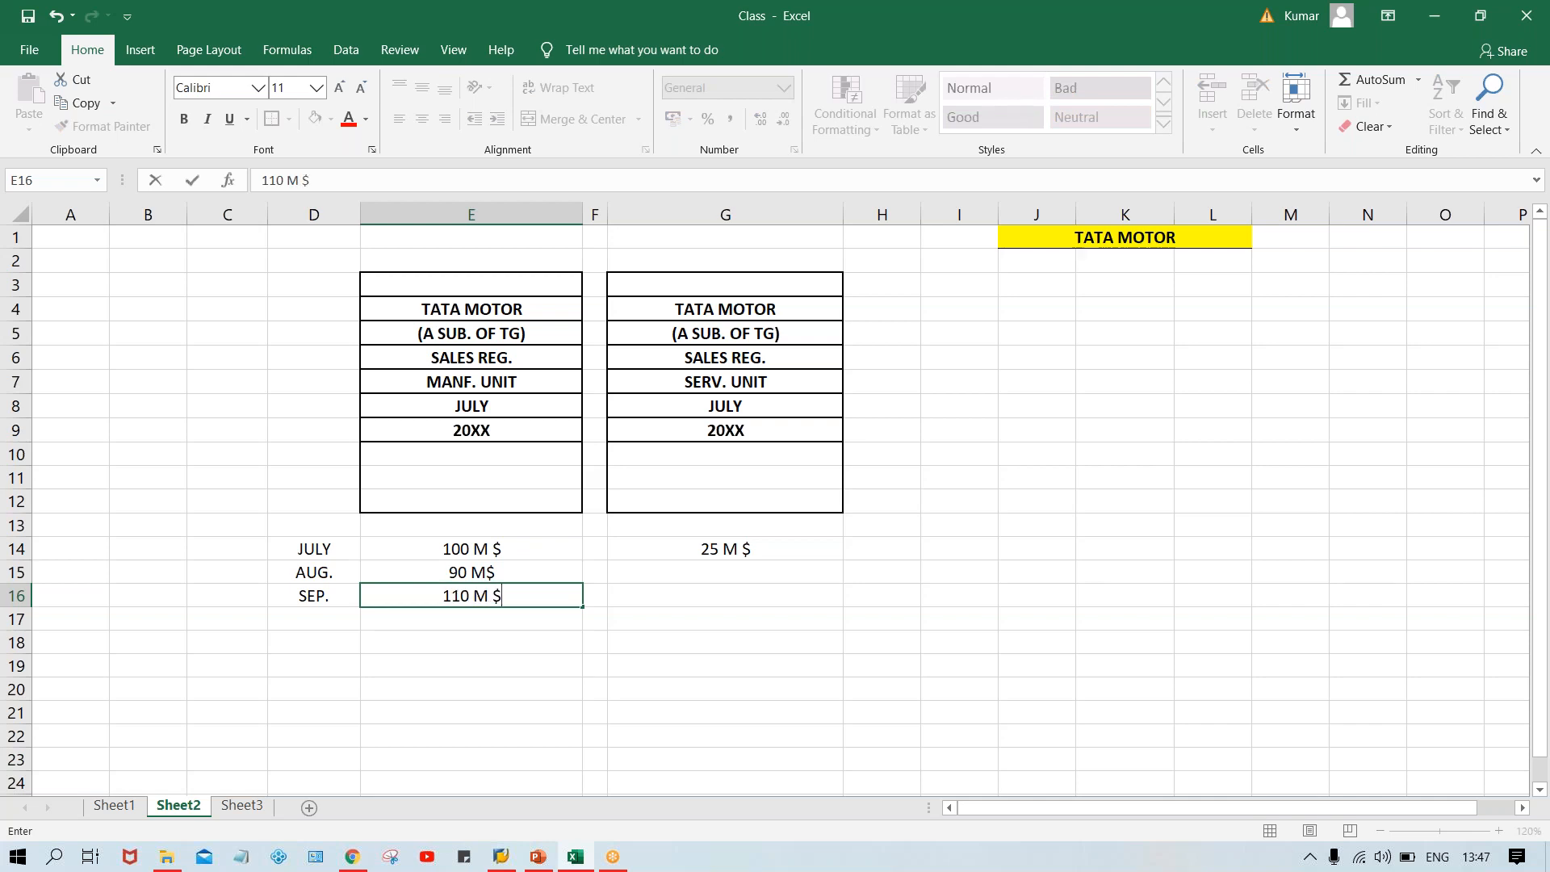
Enter 20 M $ in cell G15 and 30 M $ in cell G16.
{"action": "left_click", "coordinate": [739, 570]}
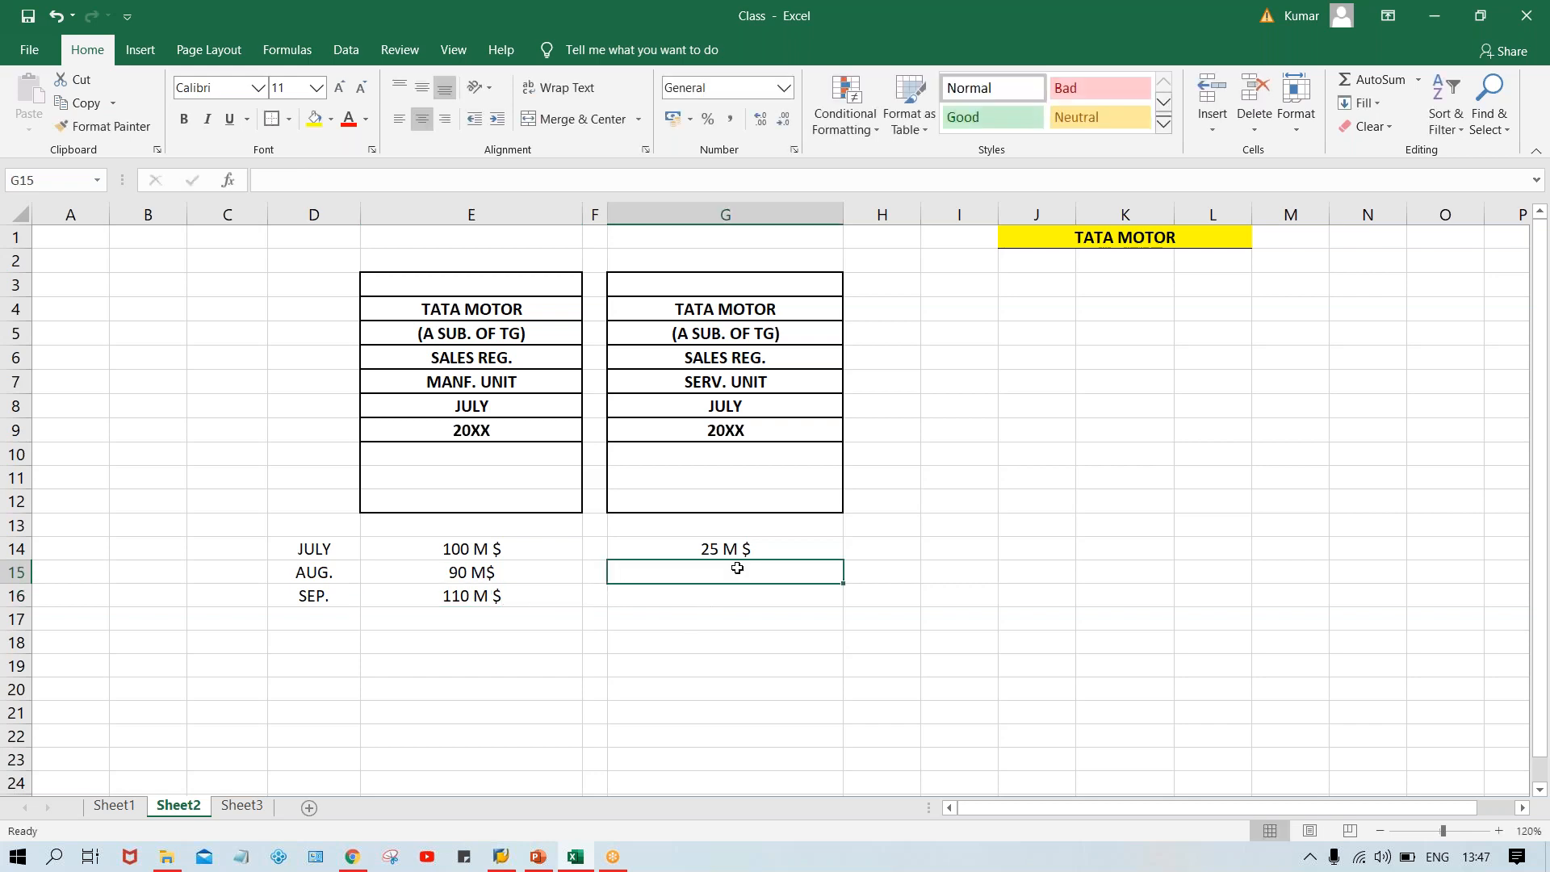
{"action": "type", "text": "20 M"}
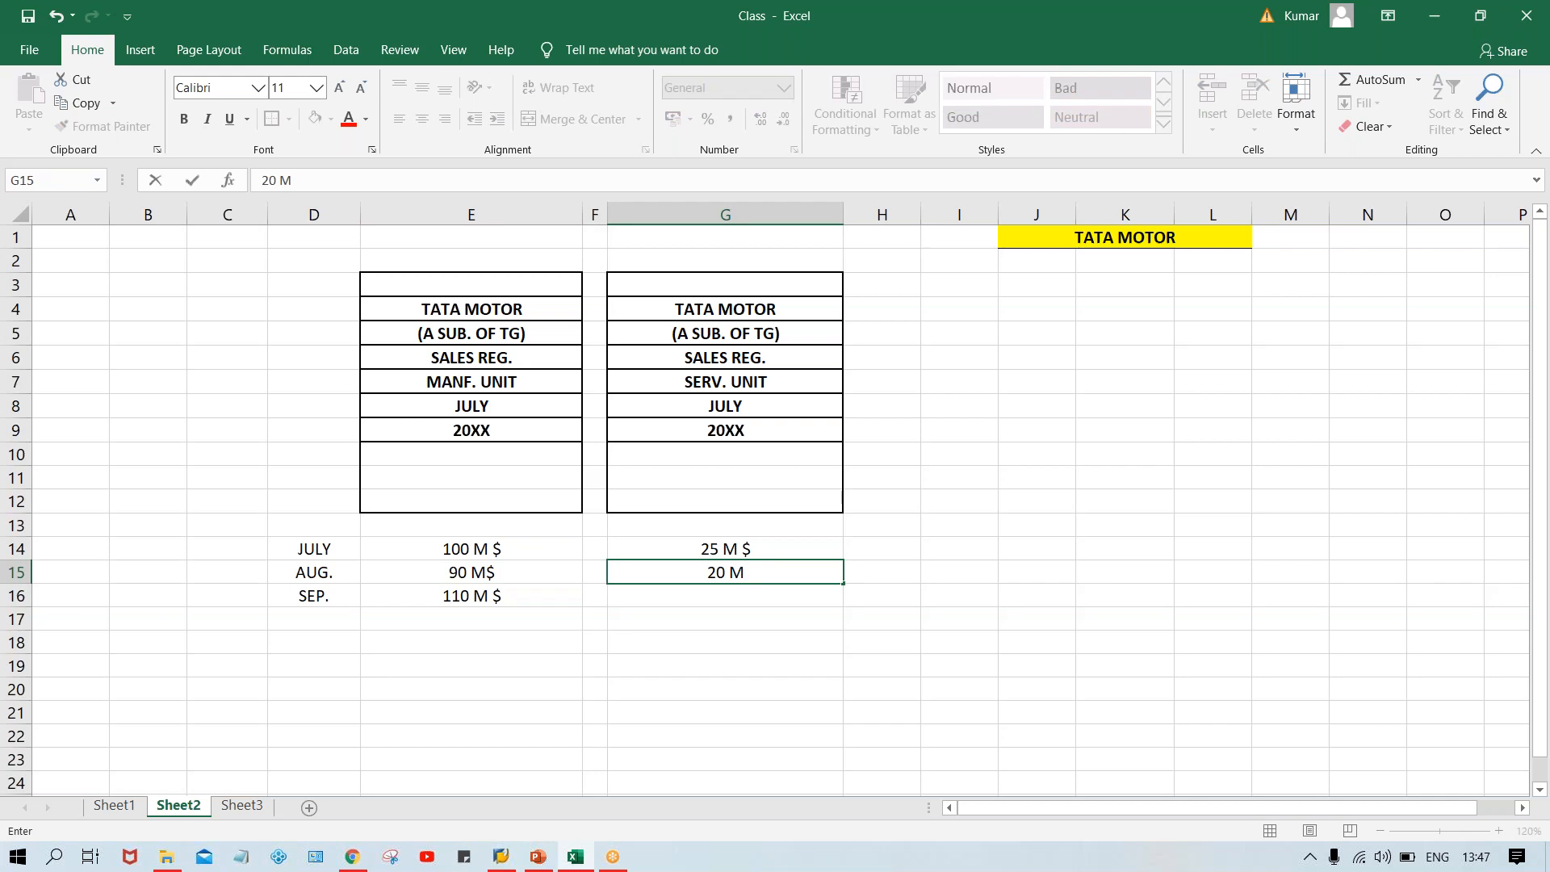
{"action": "type", "text": " $"}
{"action": "key", "text": "Return"}
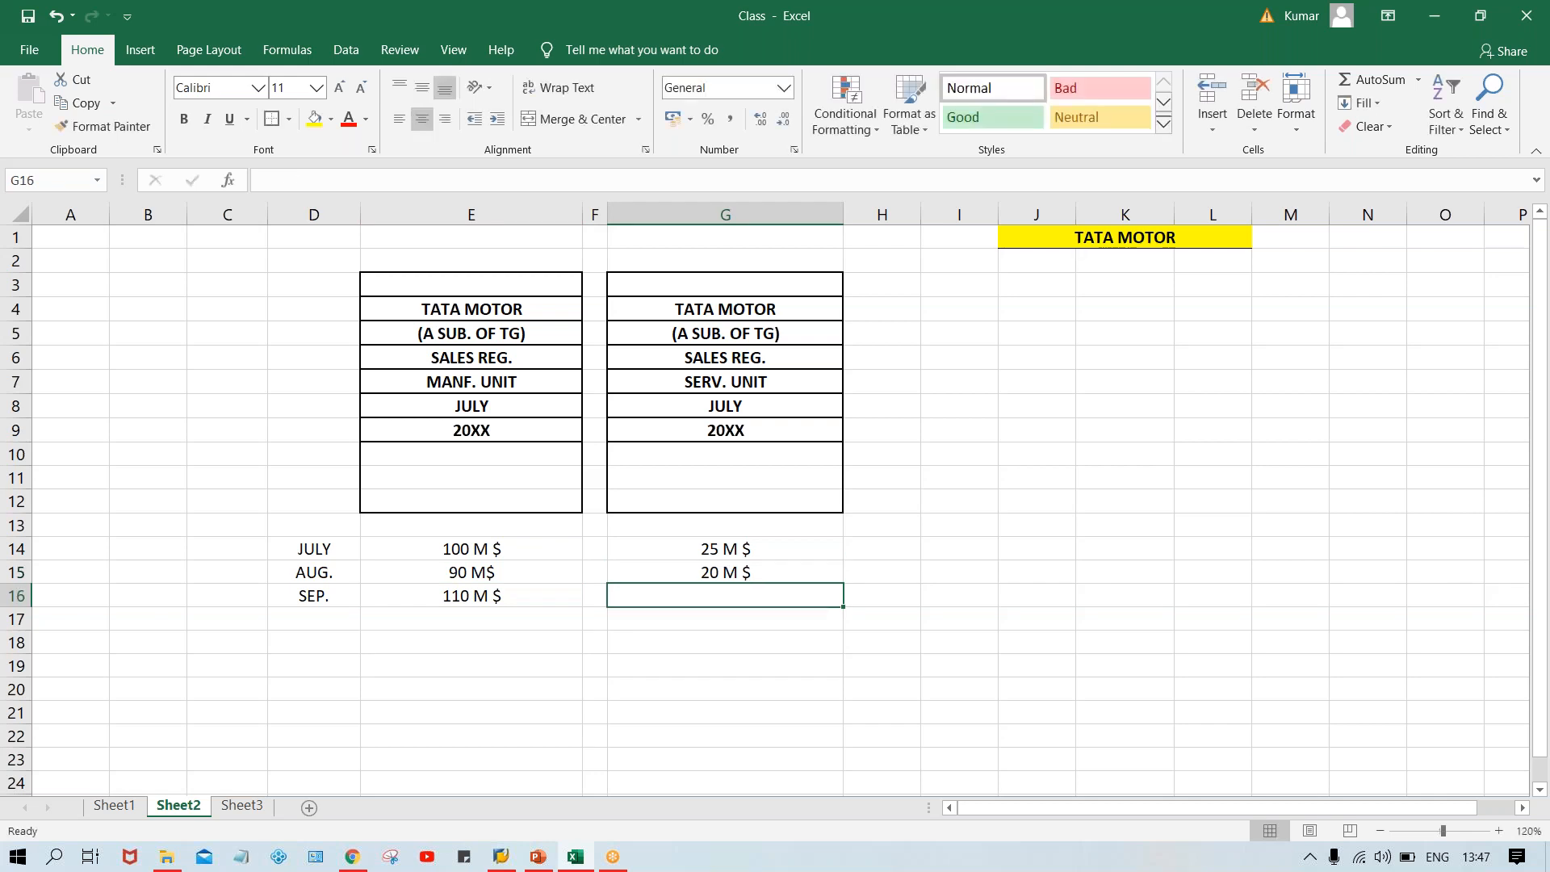
{"action": "type", "text": "30"}
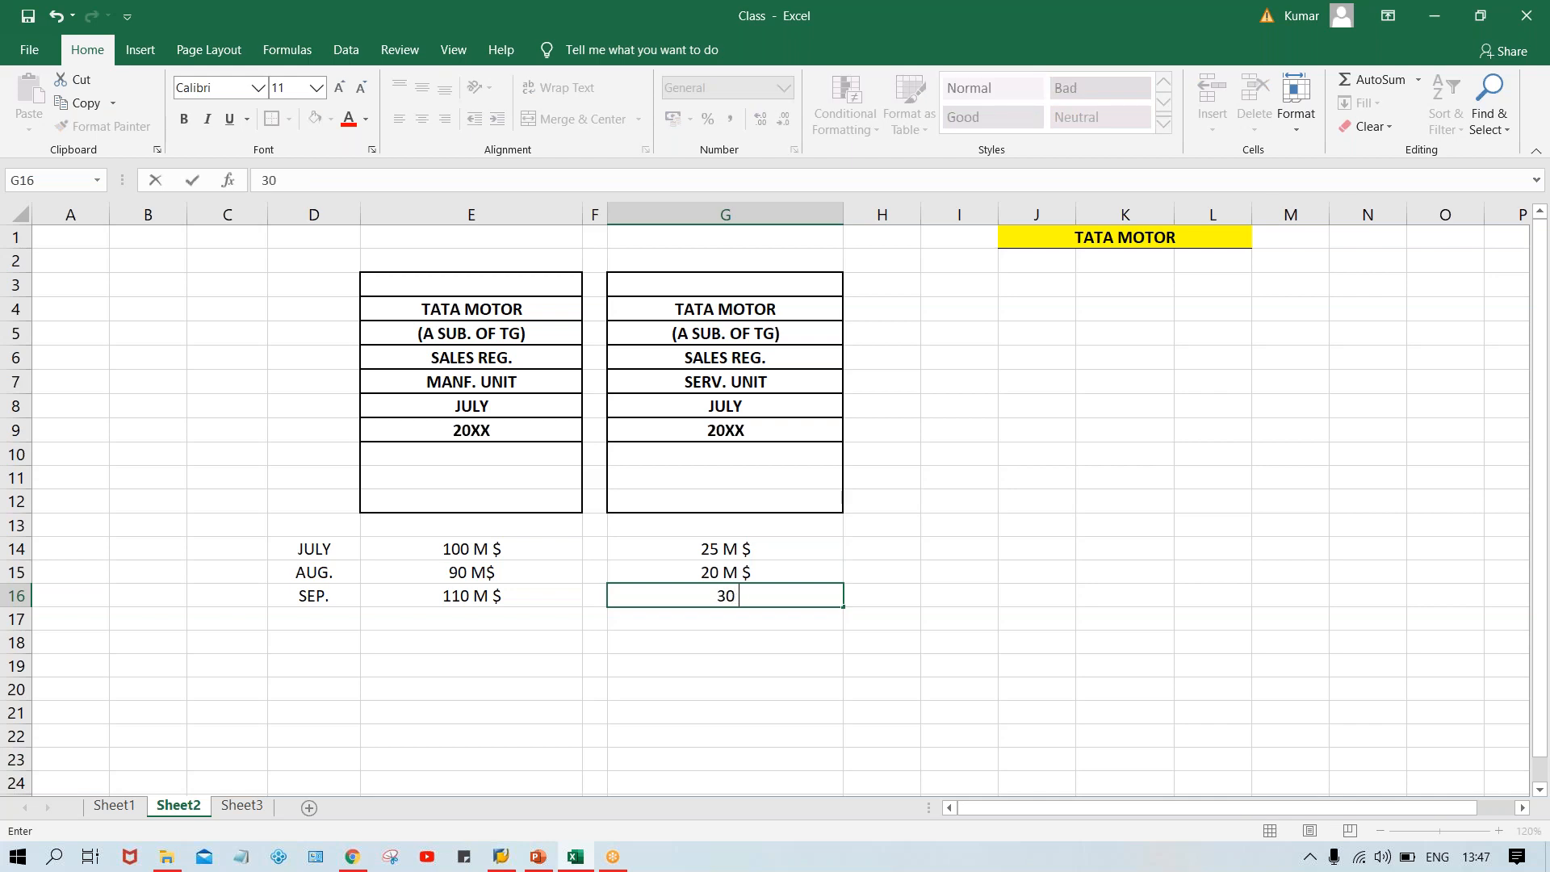
{"action": "type", "text": " M $"}
{"action": "key", "text": "Return"}
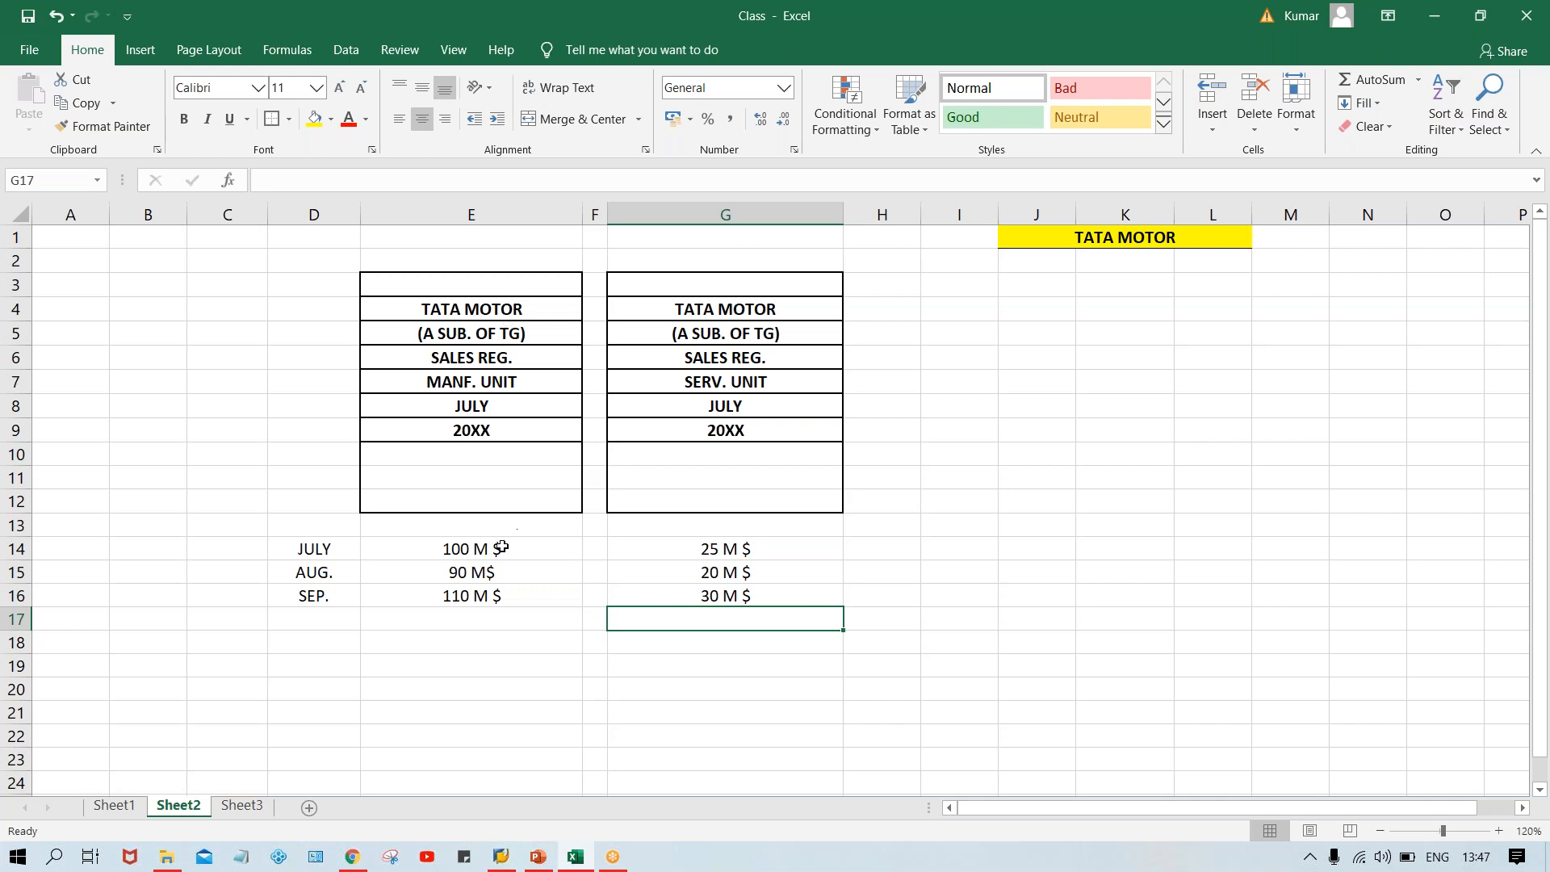
Examine the labels and sales figures entered in both bordered columns and the month rows.
{"action": "left_click", "coordinate": [468, 406]}
{"action": "left_click", "coordinate": [752, 415]}
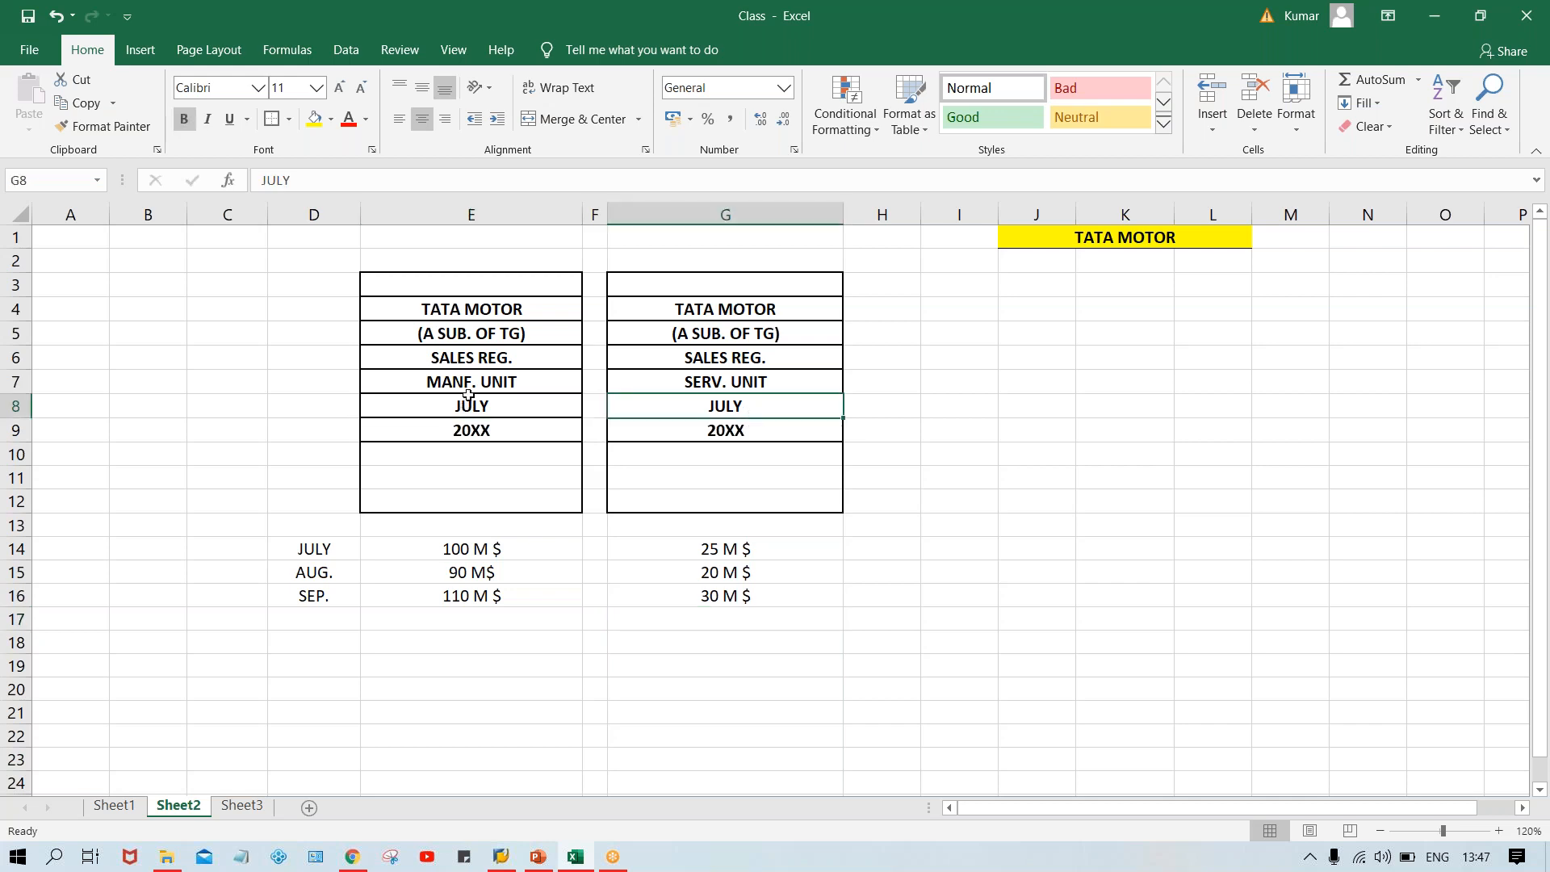
{"action": "left_click", "coordinate": [471, 550]}
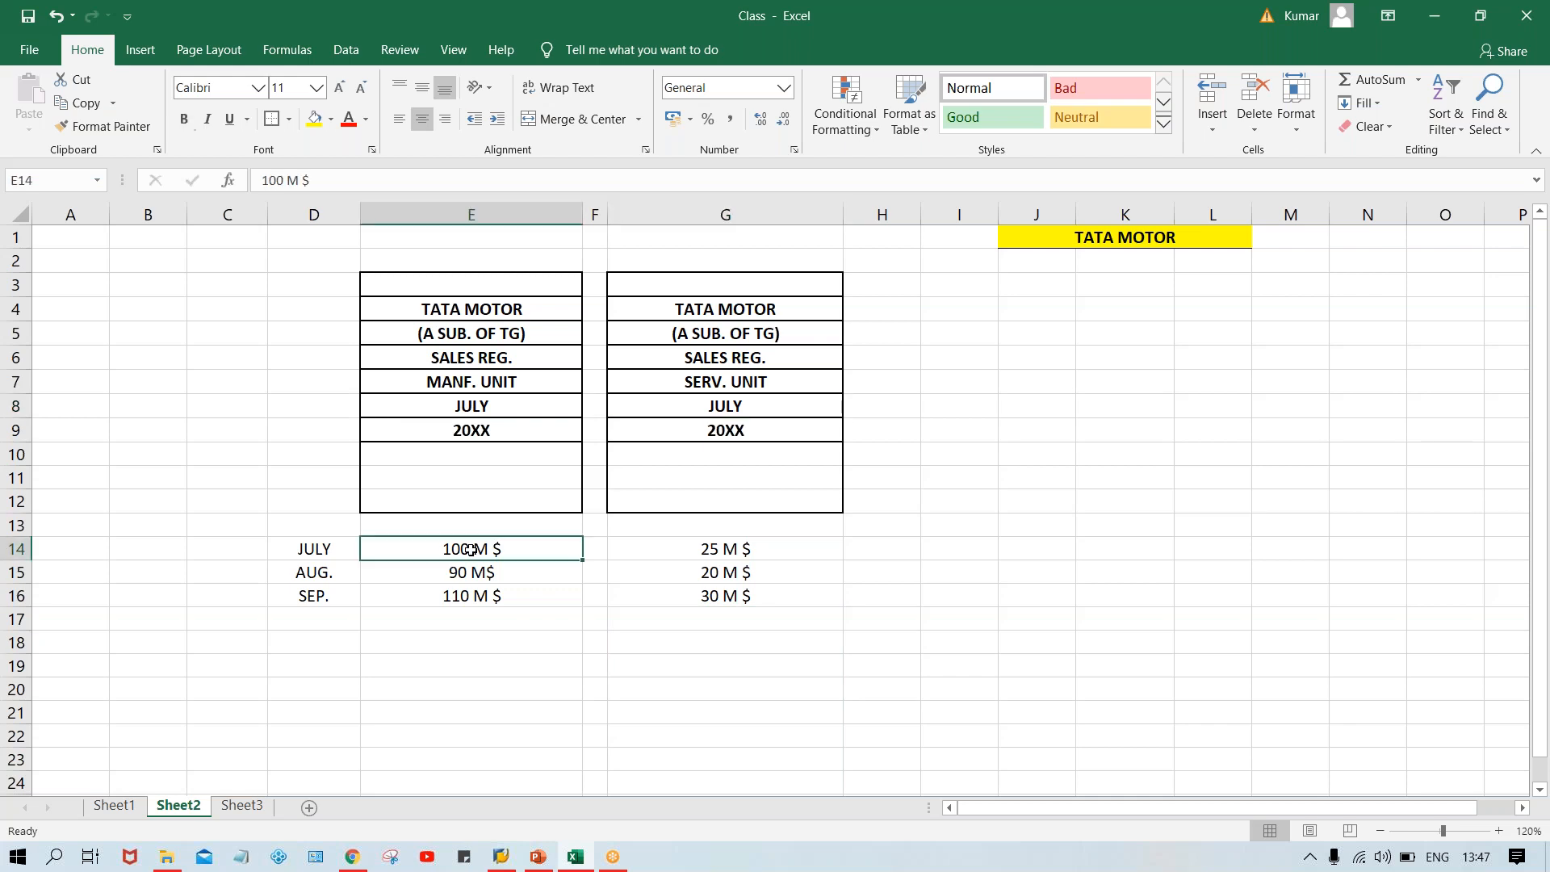
{"action": "left_click", "coordinate": [759, 553]}
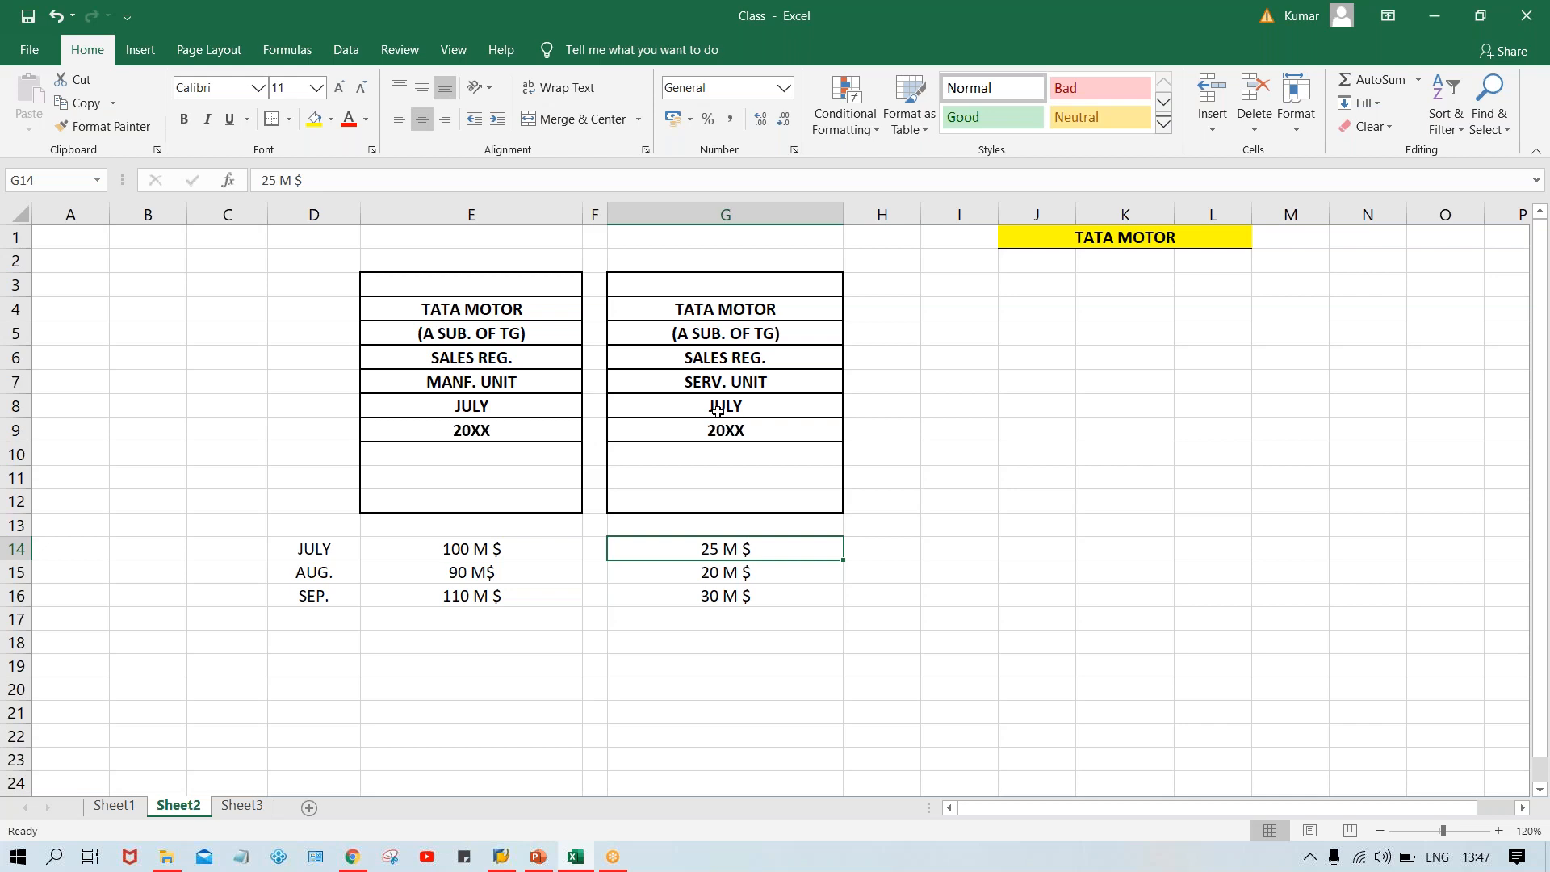
{"action": "left_click", "coordinate": [457, 573]}
{"action": "left_click", "coordinate": [461, 598]}
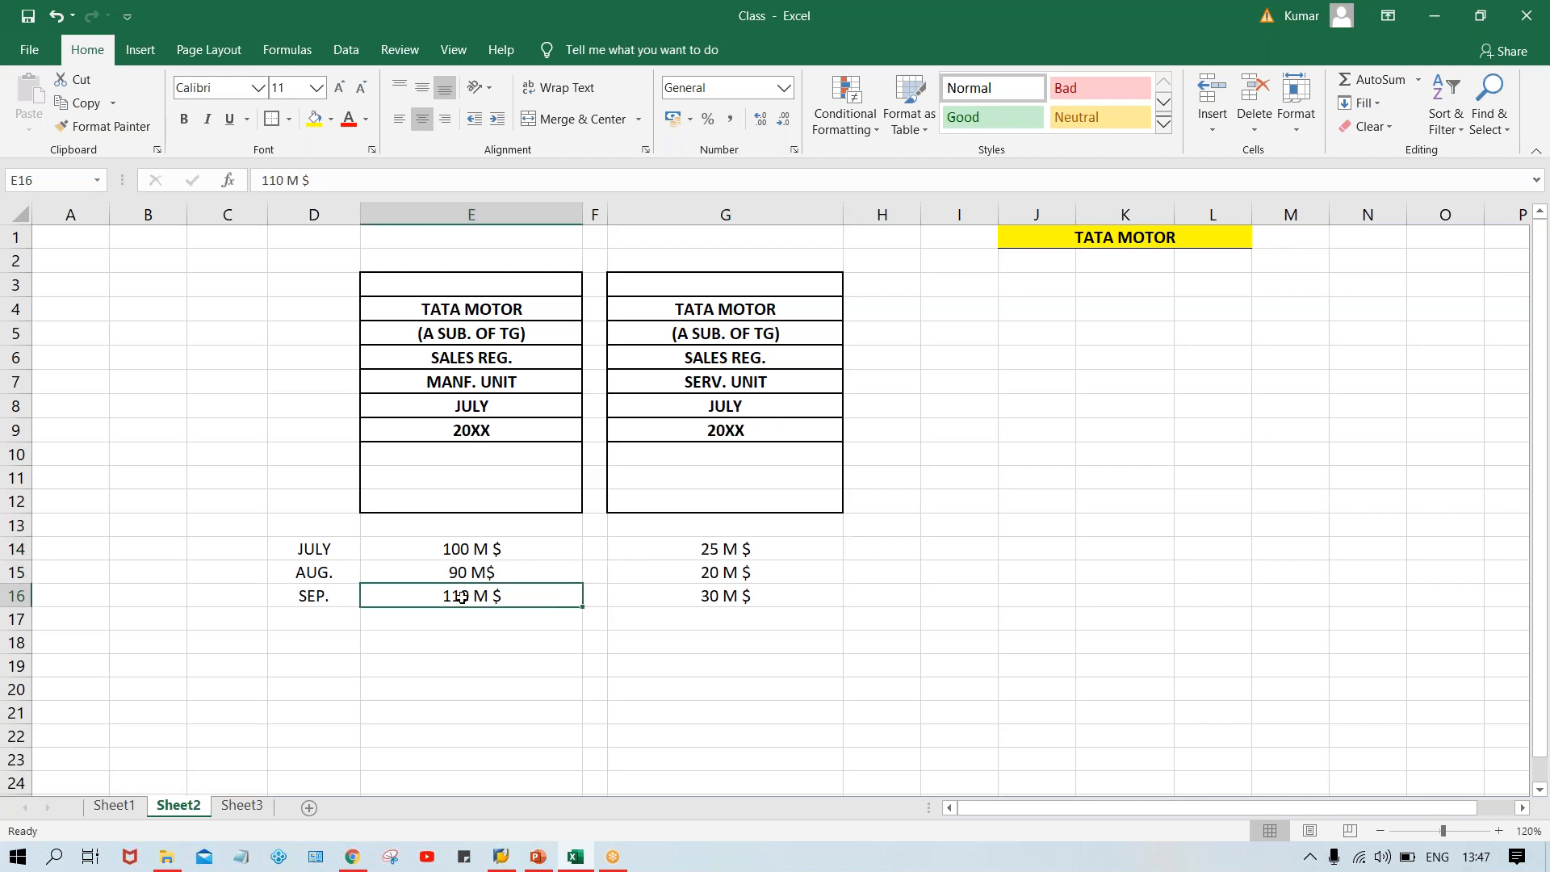
{"action": "left_click", "coordinate": [729, 575]}
{"action": "left_click", "coordinate": [727, 596]}
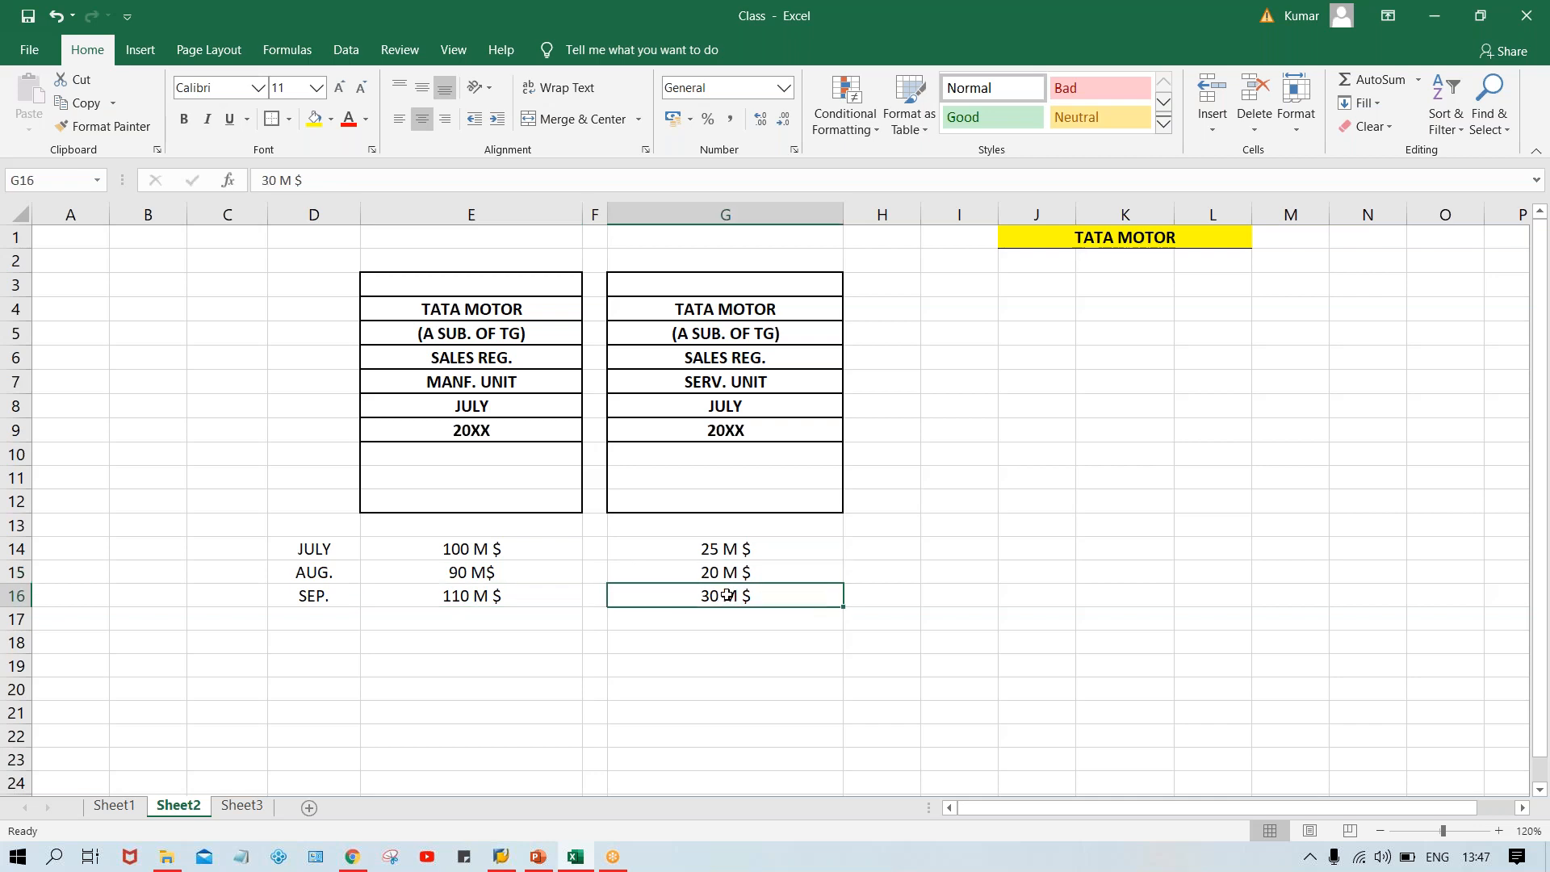
{"action": "left_click", "coordinate": [536, 543]}
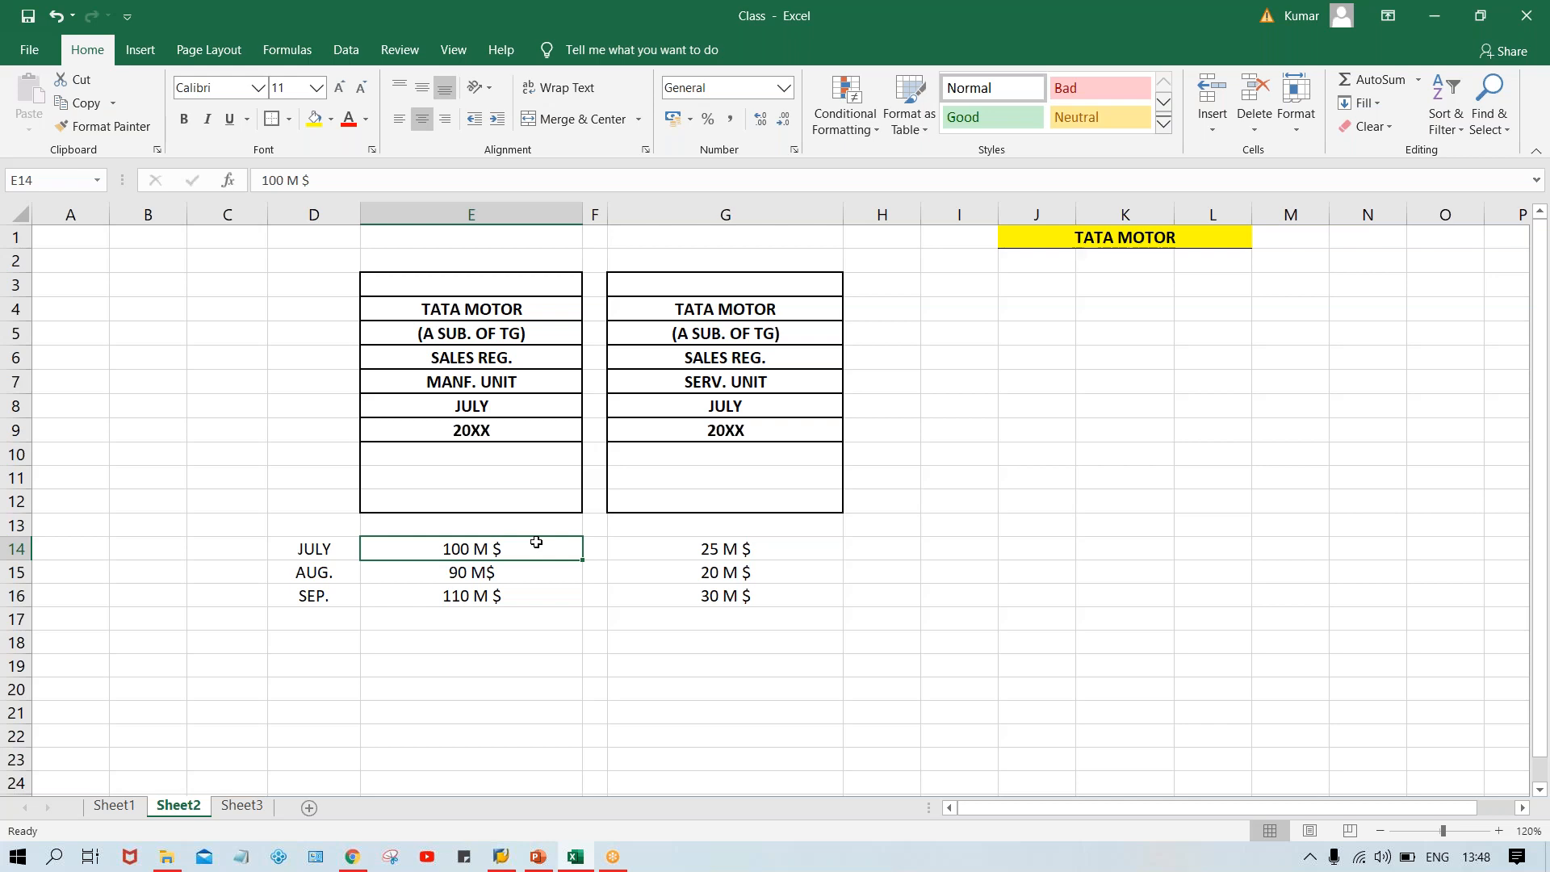
{"action": "left_click_drag", "start_coordinate": [485, 289], "coordinate": [497, 505]}
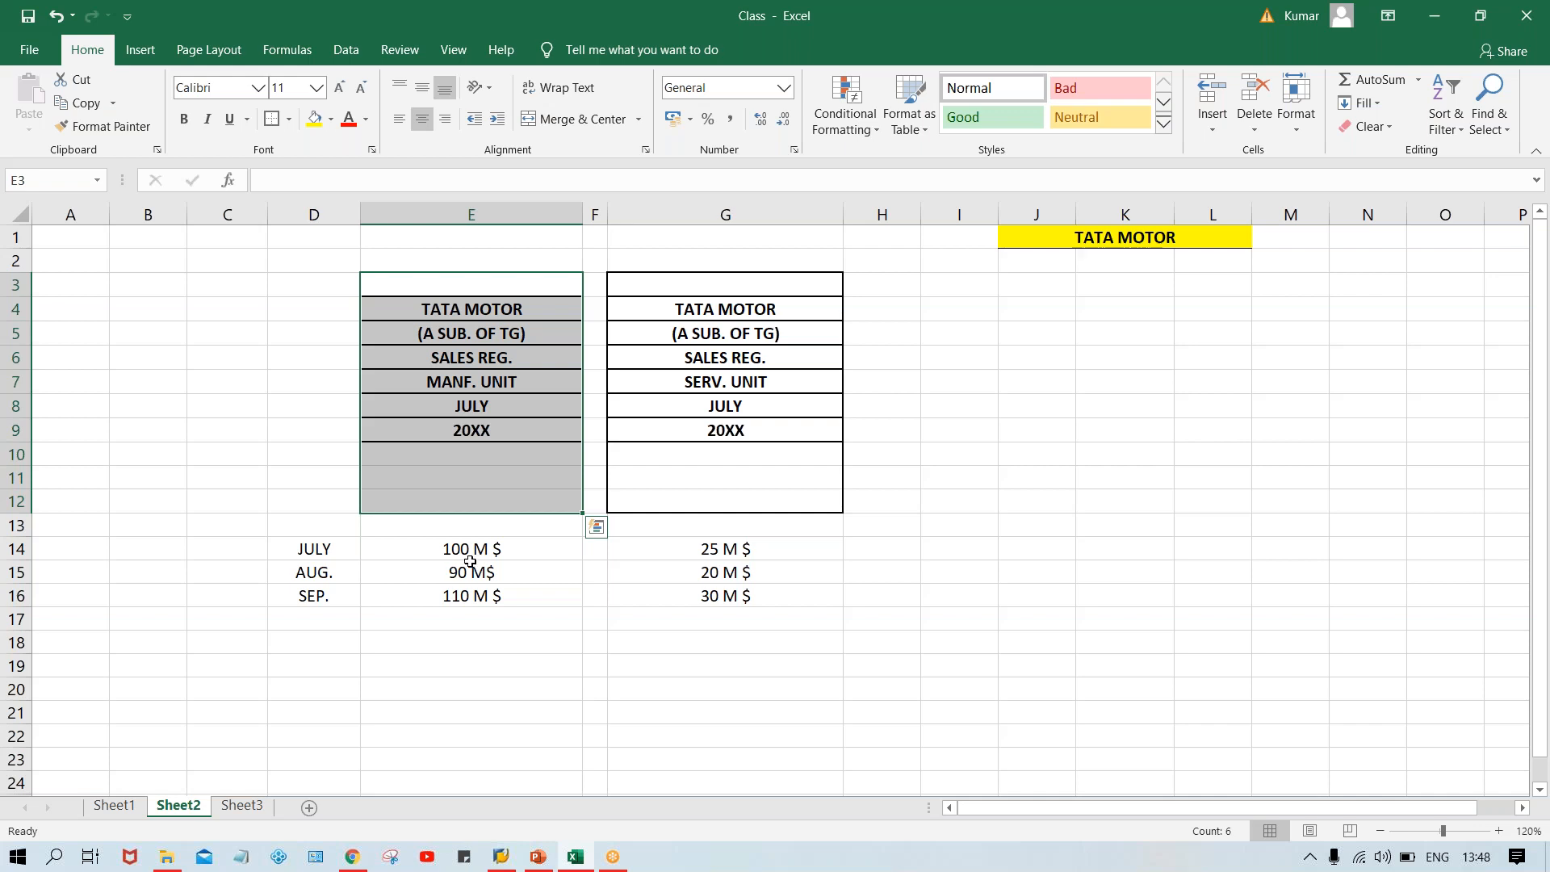
{"action": "left_click", "coordinate": [469, 548]}
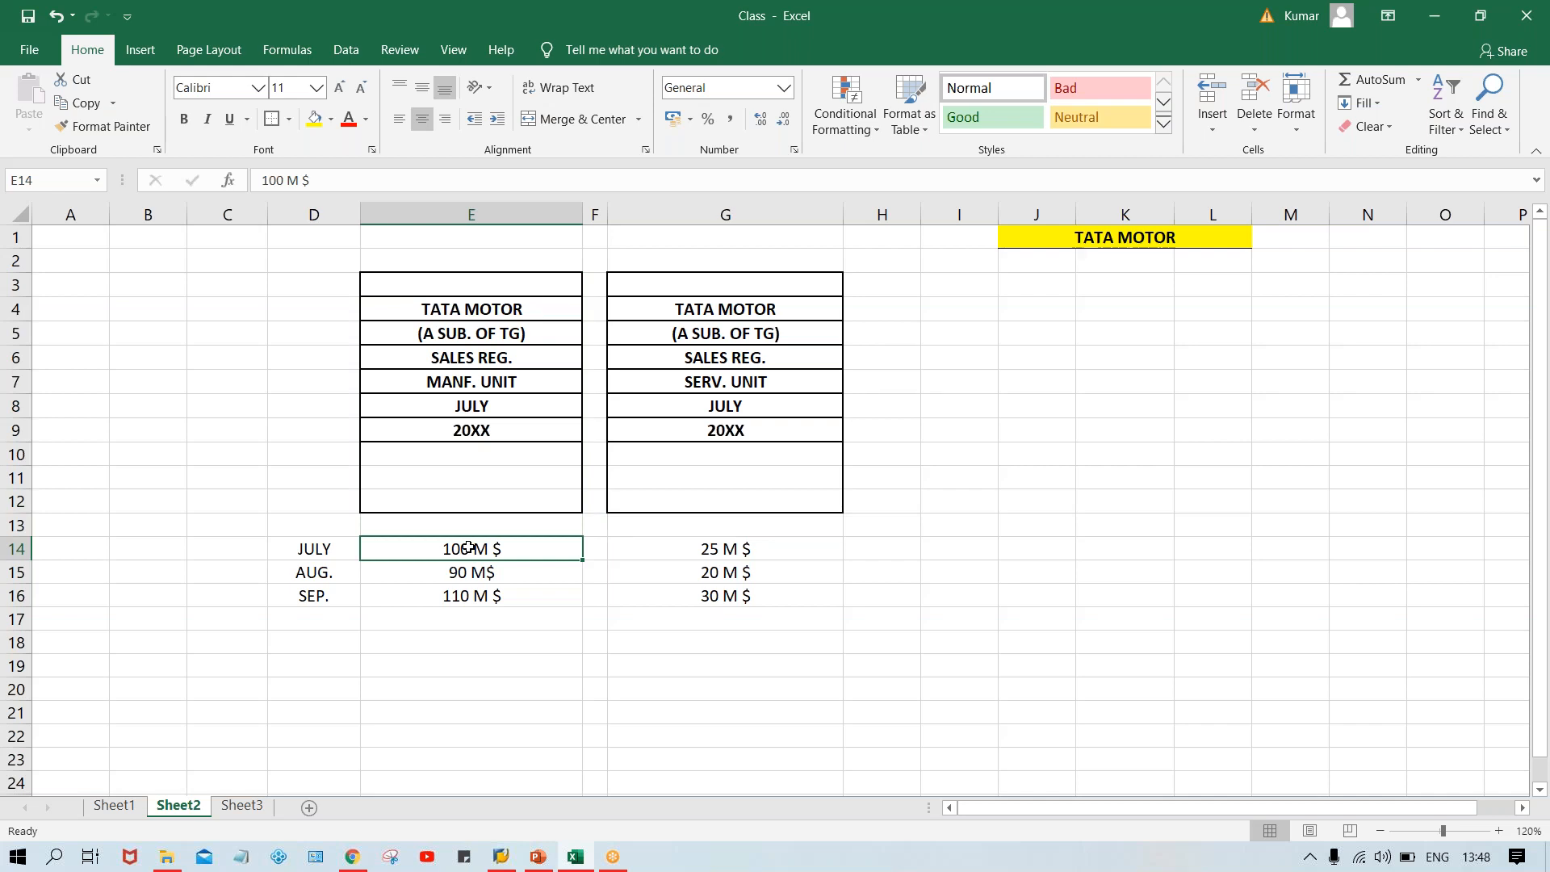
{"action": "left_click", "coordinate": [479, 384]}
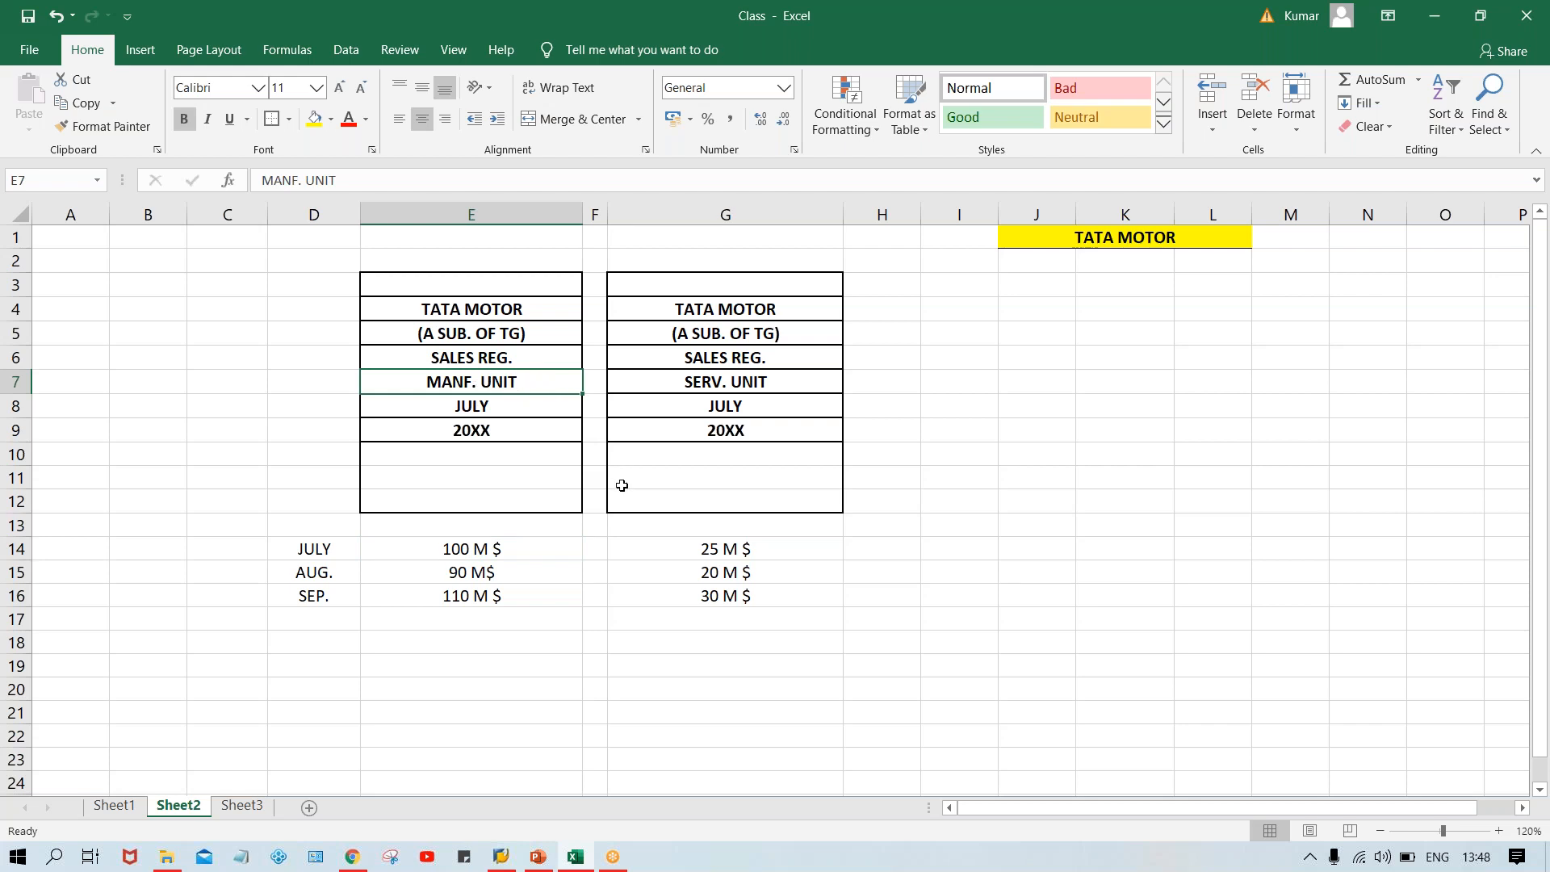
{"action": "left_click", "coordinate": [783, 384]}
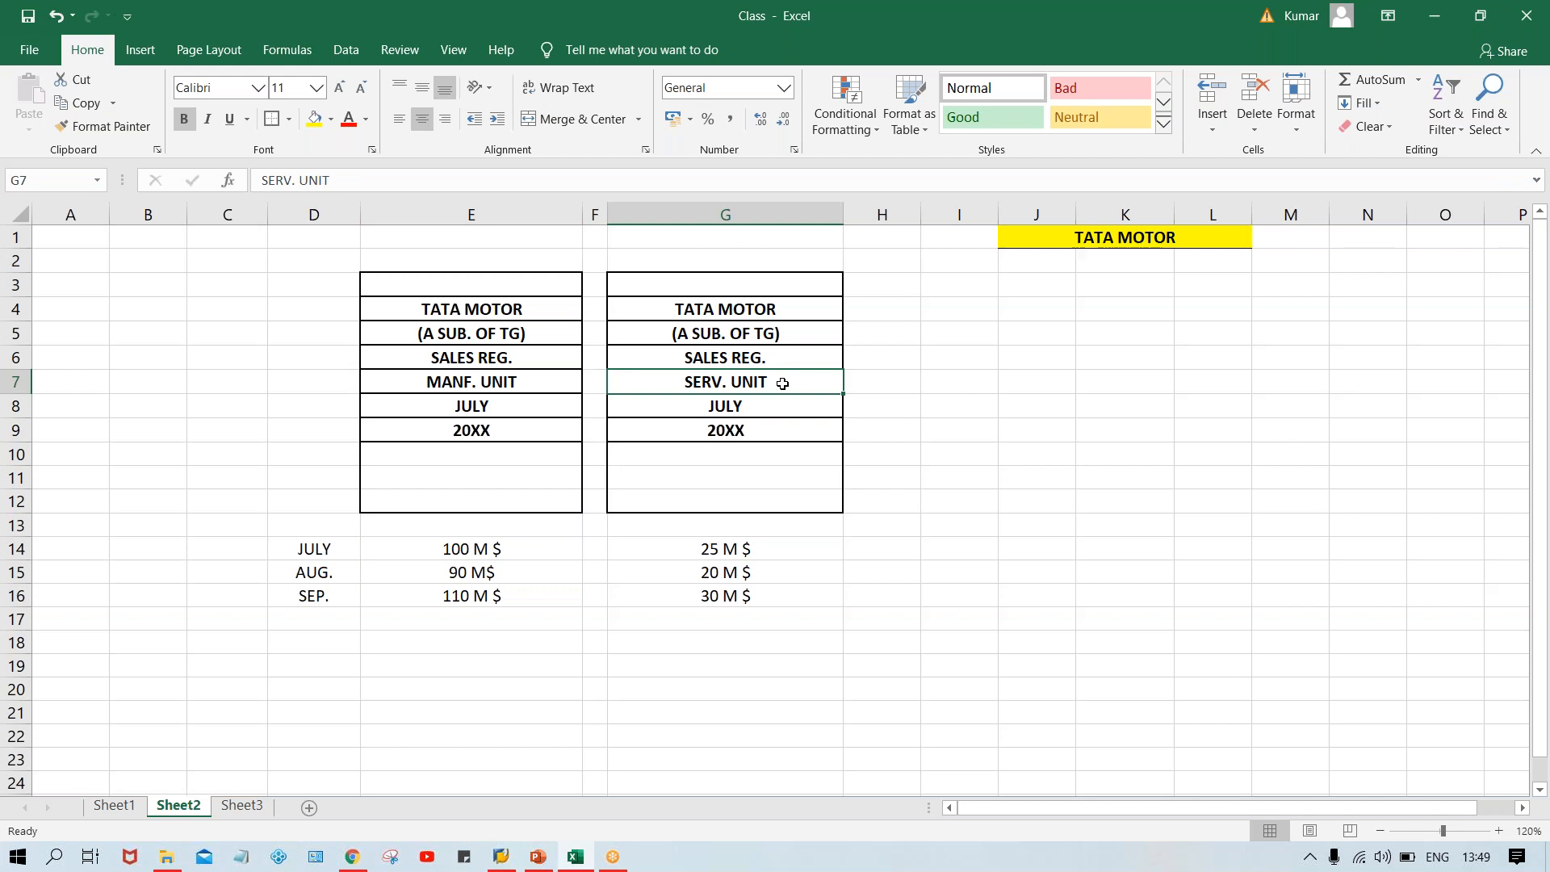
{"action": "left_click", "coordinate": [753, 545]}
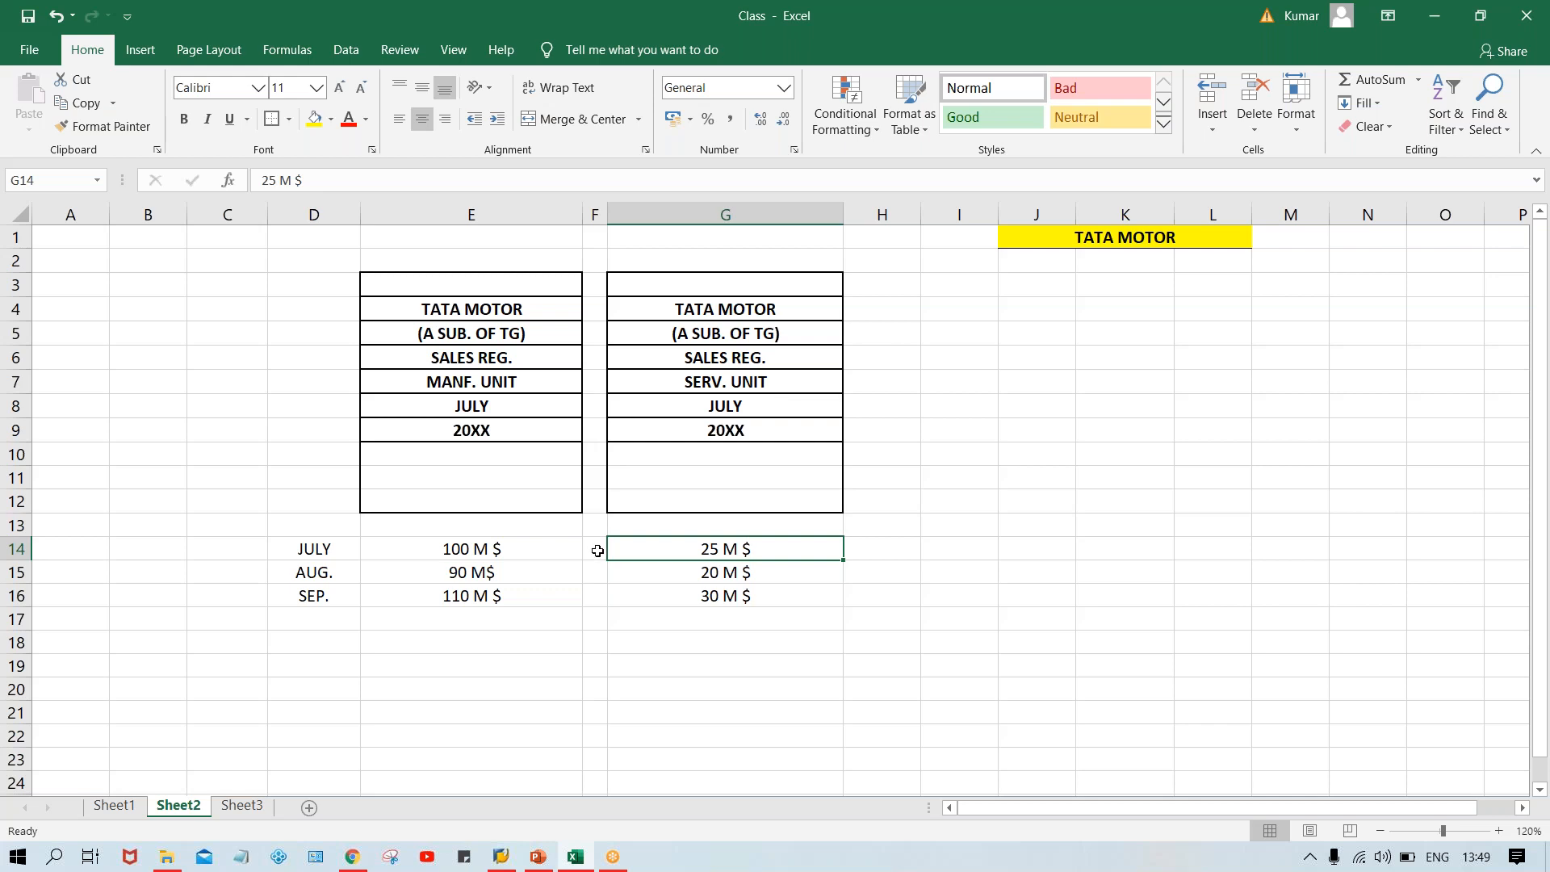
{"action": "left_click", "coordinate": [504, 543]}
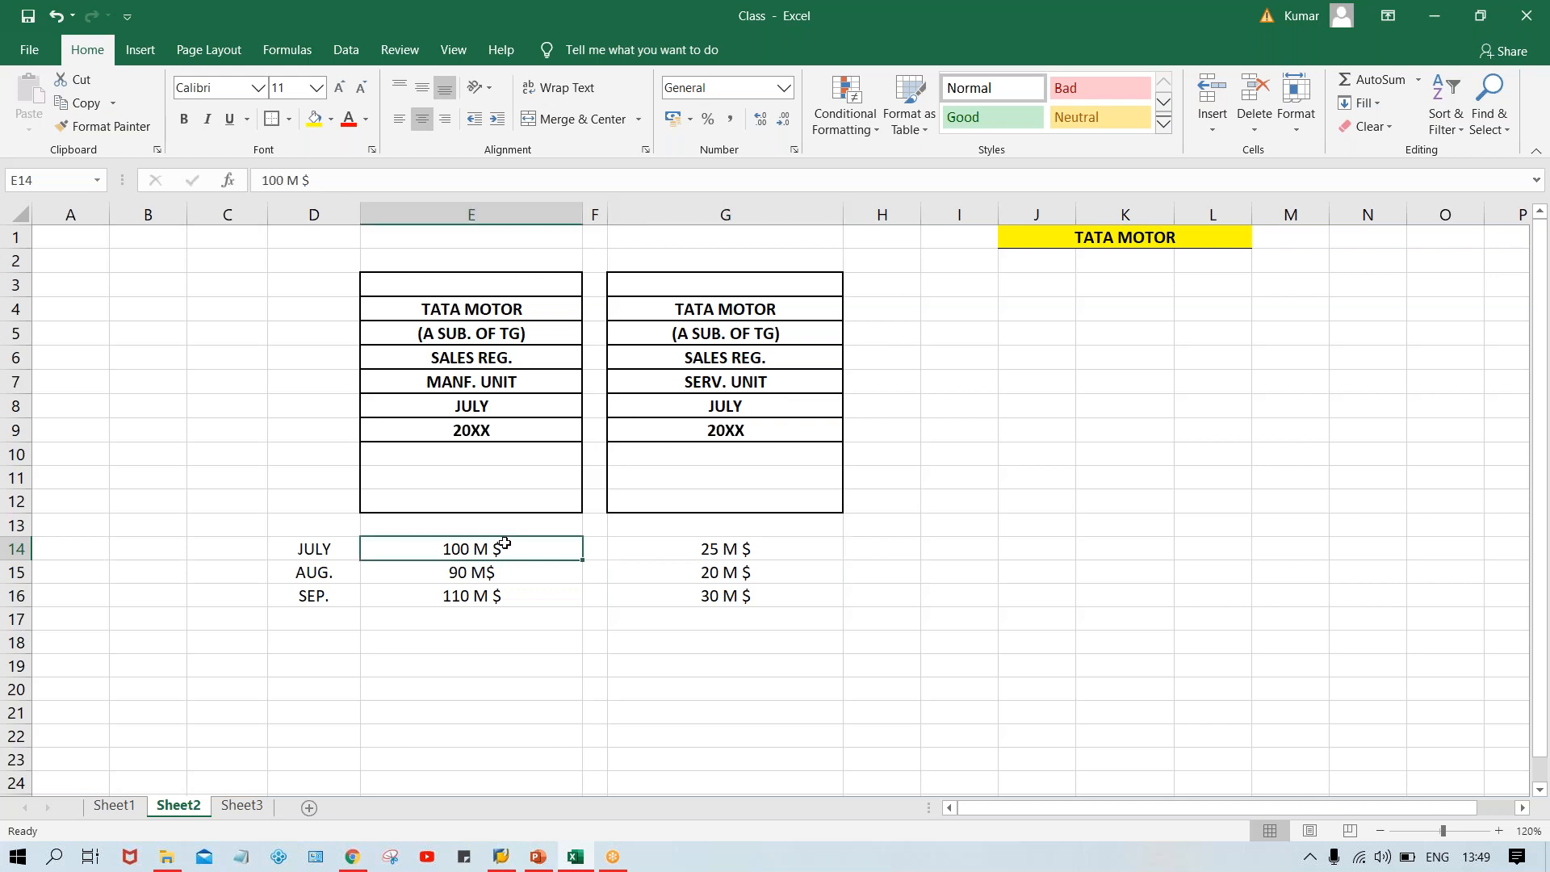
{"action": "left_click", "coordinate": [597, 551]}
{"action": "type", "text": "+"}
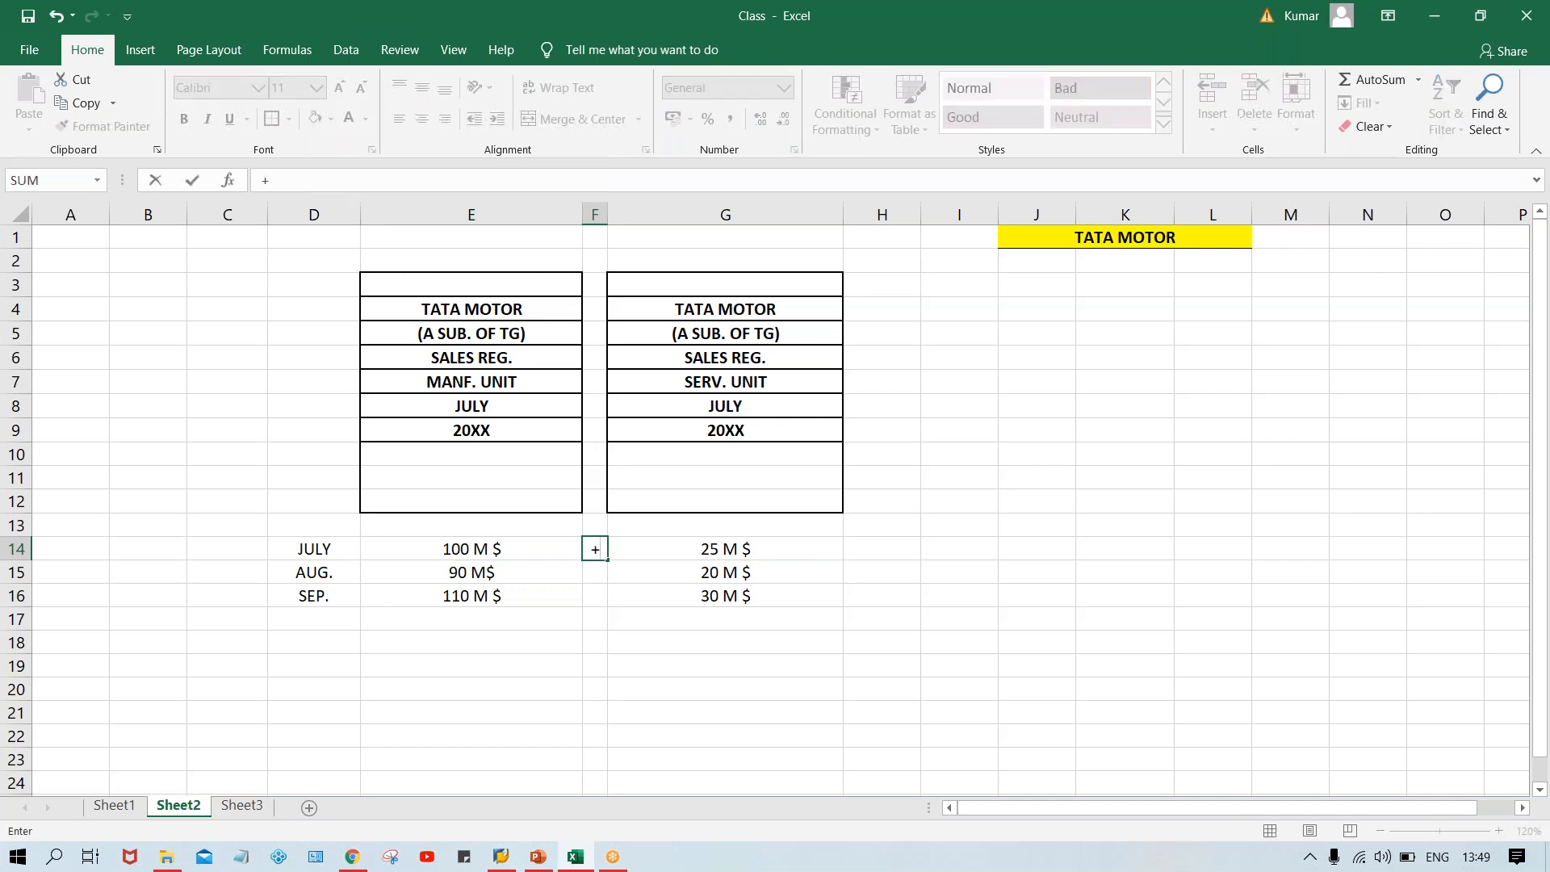
{"action": "left_click", "coordinate": [610, 667]}
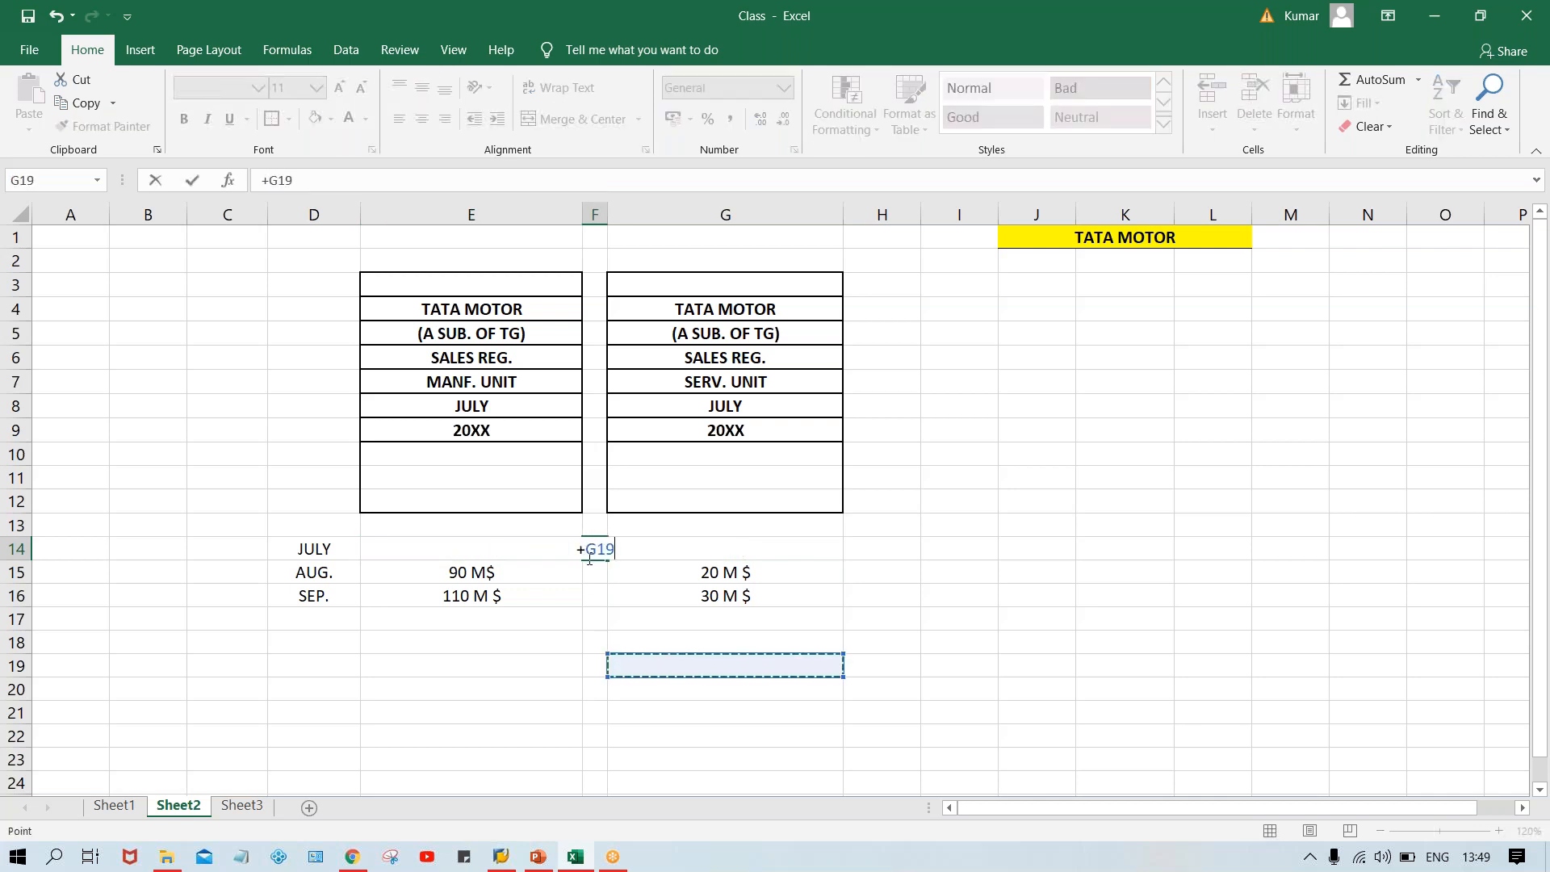
{"action": "key", "text": "Escape"}
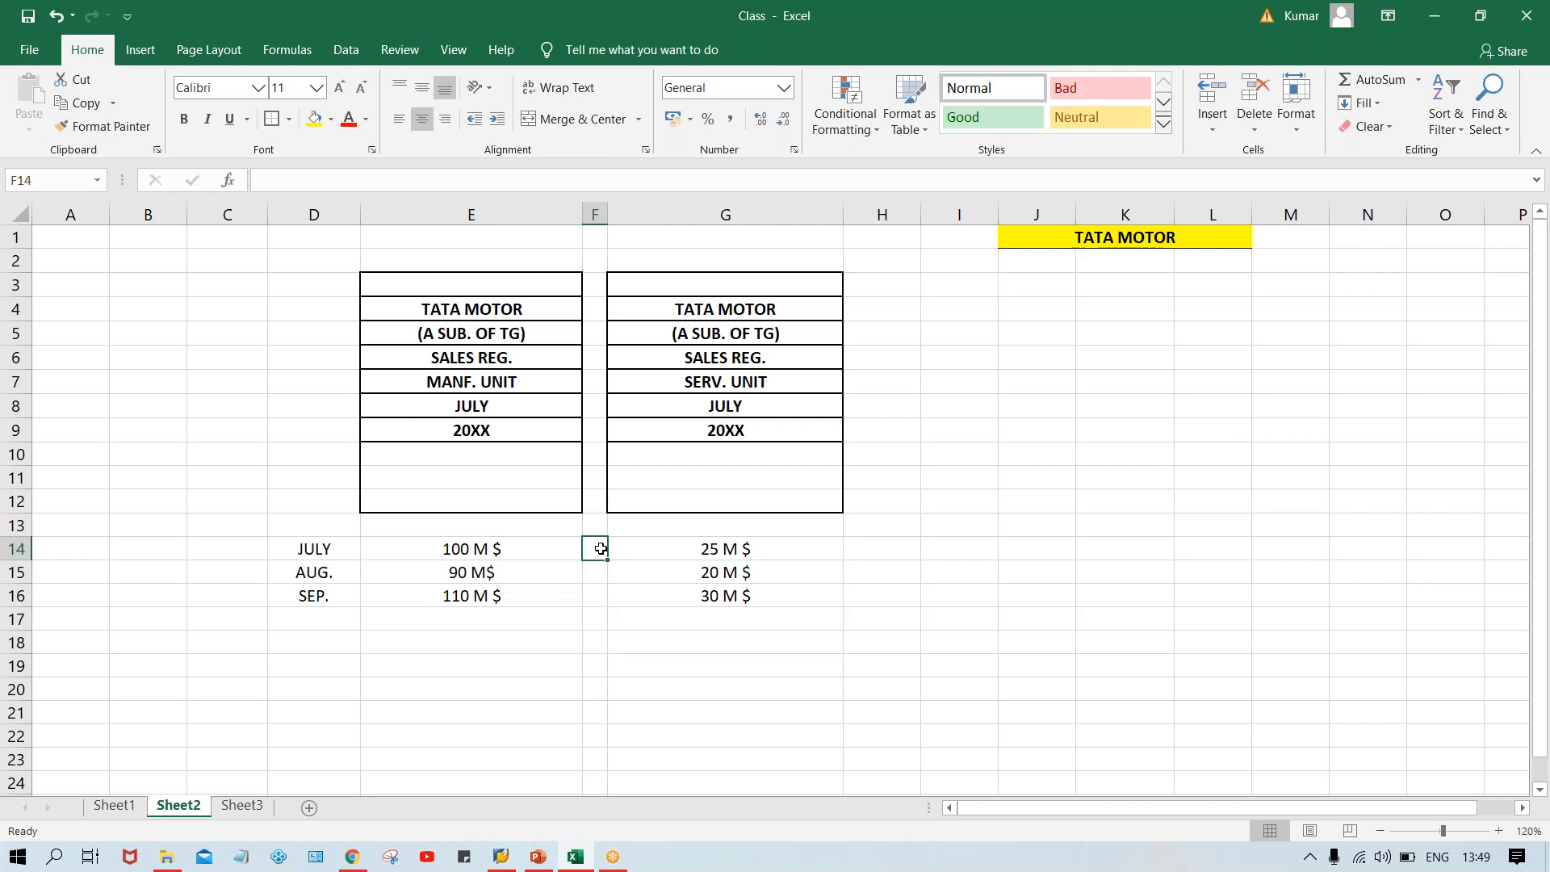
Enter a plus sign as text in cell F14 between the two sales columns and make it bold.
{"action": "type", "text": "'+"}
{"action": "key", "text": "Return"}
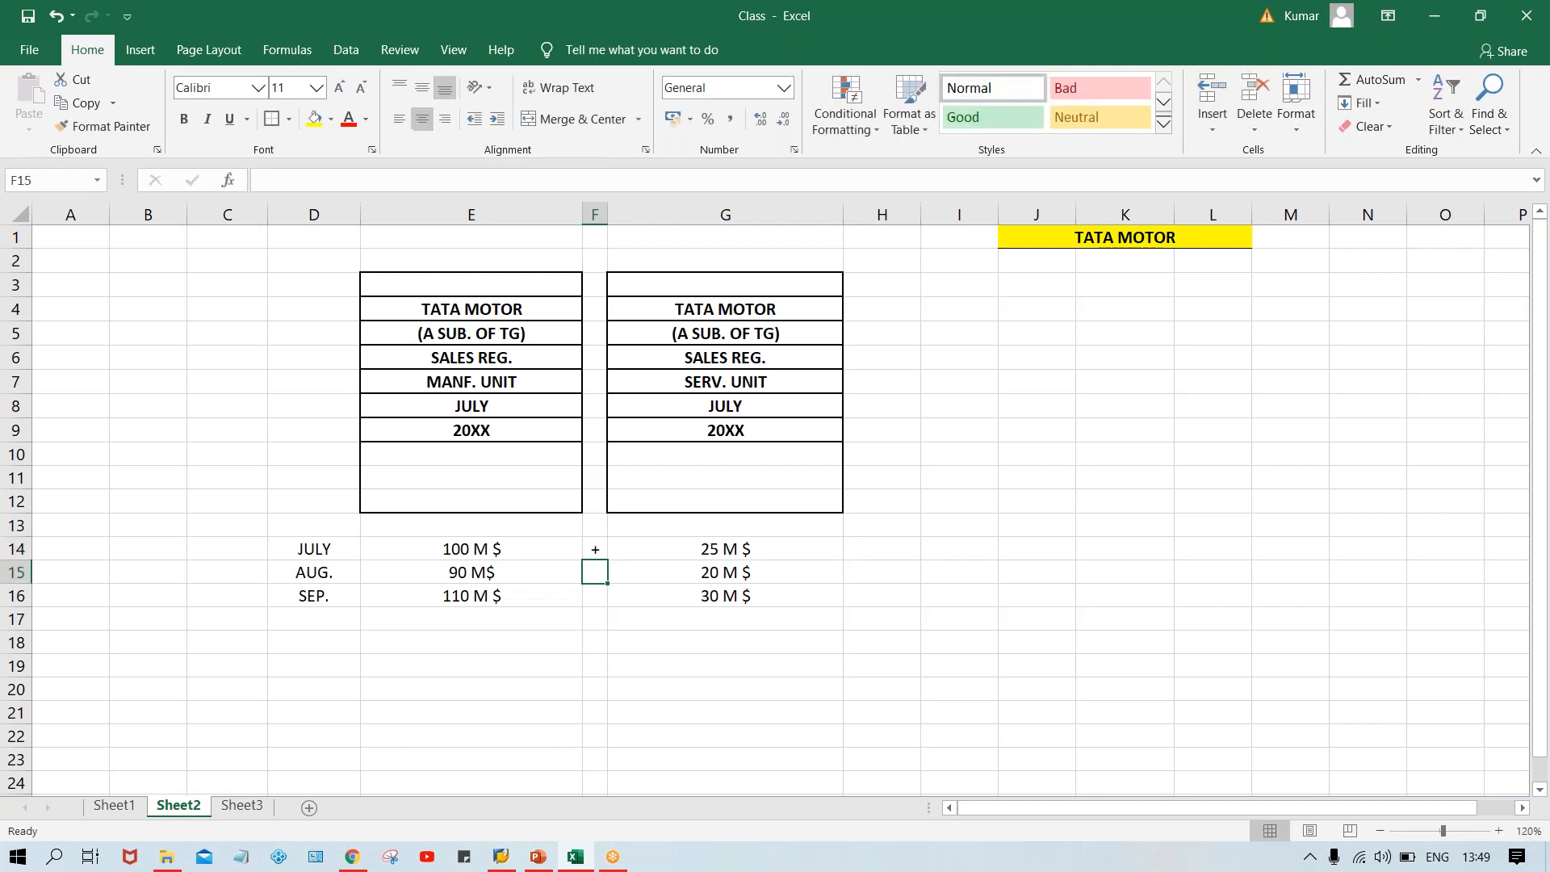
{"action": "left_click", "coordinate": [595, 548]}
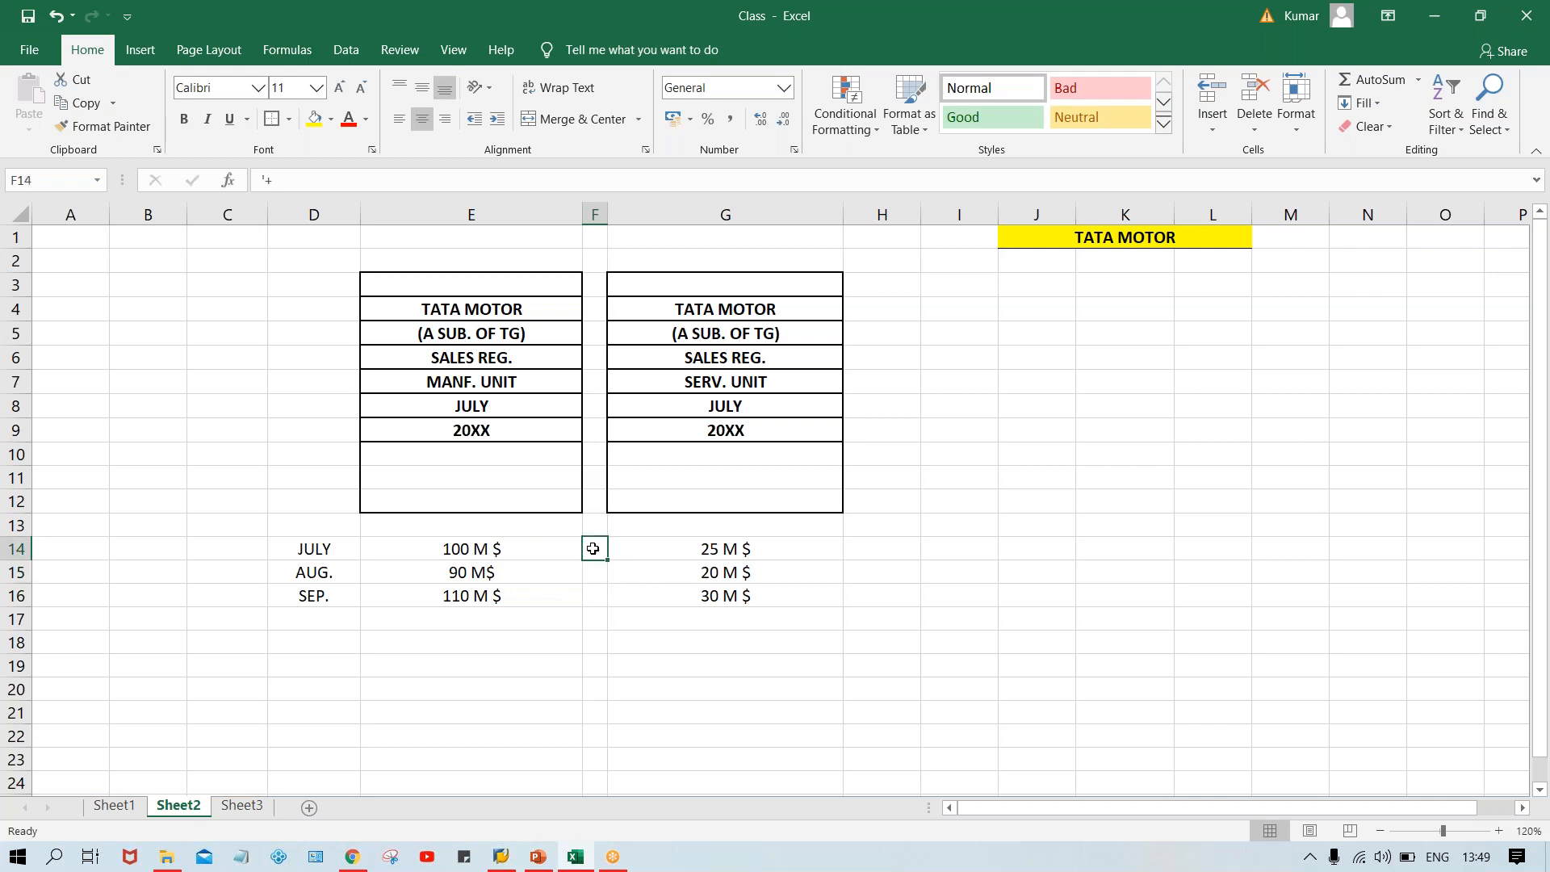
{"action": "key", "text": "ctrl+b"}
{"action": "left_click", "coordinate": [686, 554]}
{"action": "left_click", "coordinate": [515, 545]}
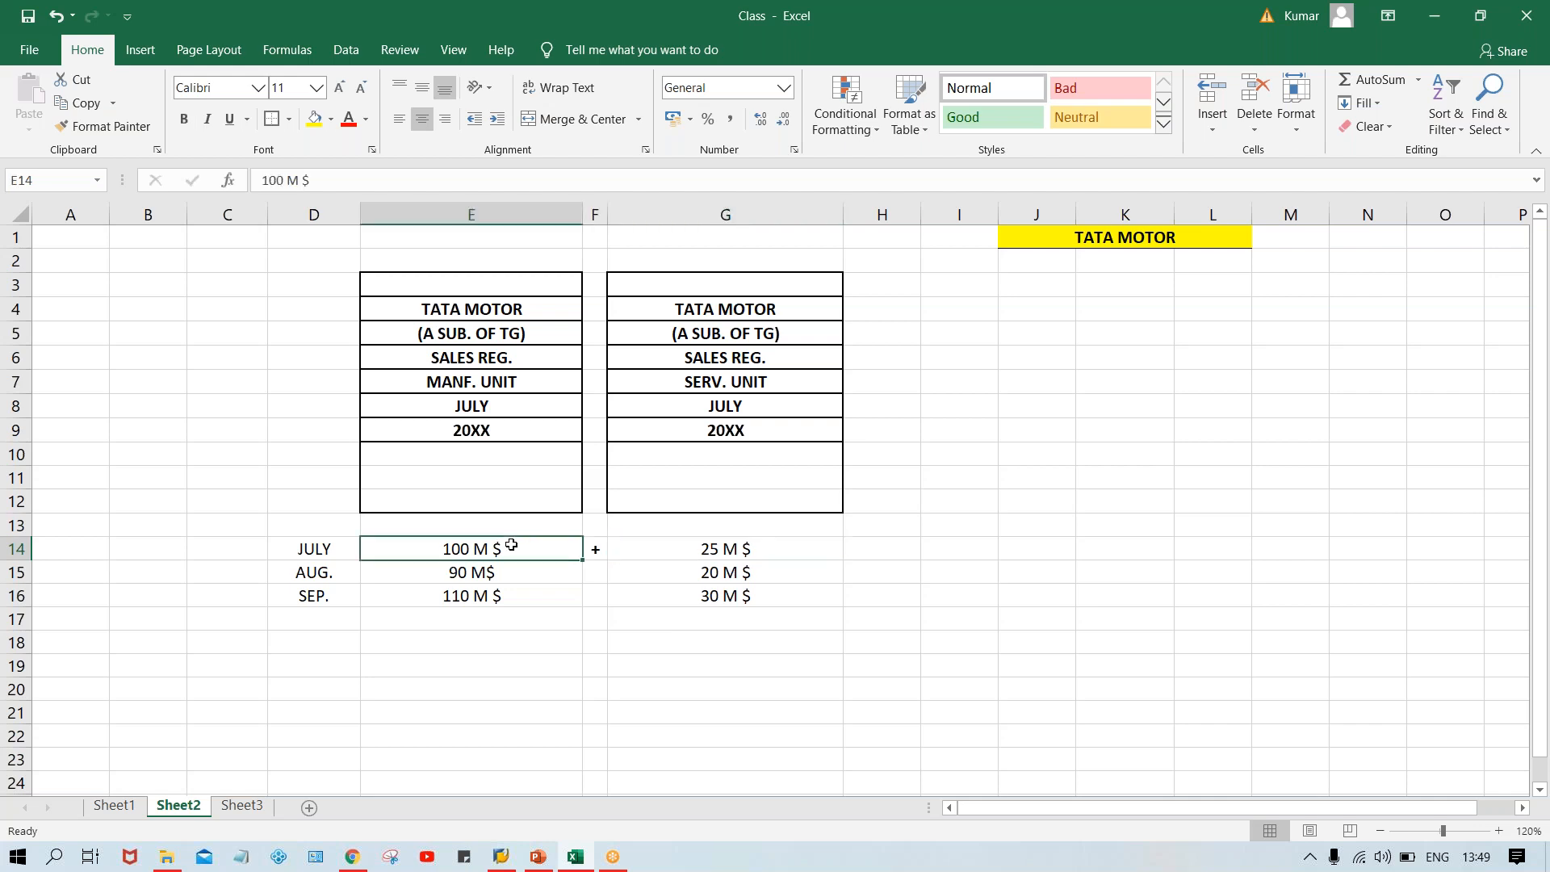
{"action": "left_click", "coordinate": [731, 545]}
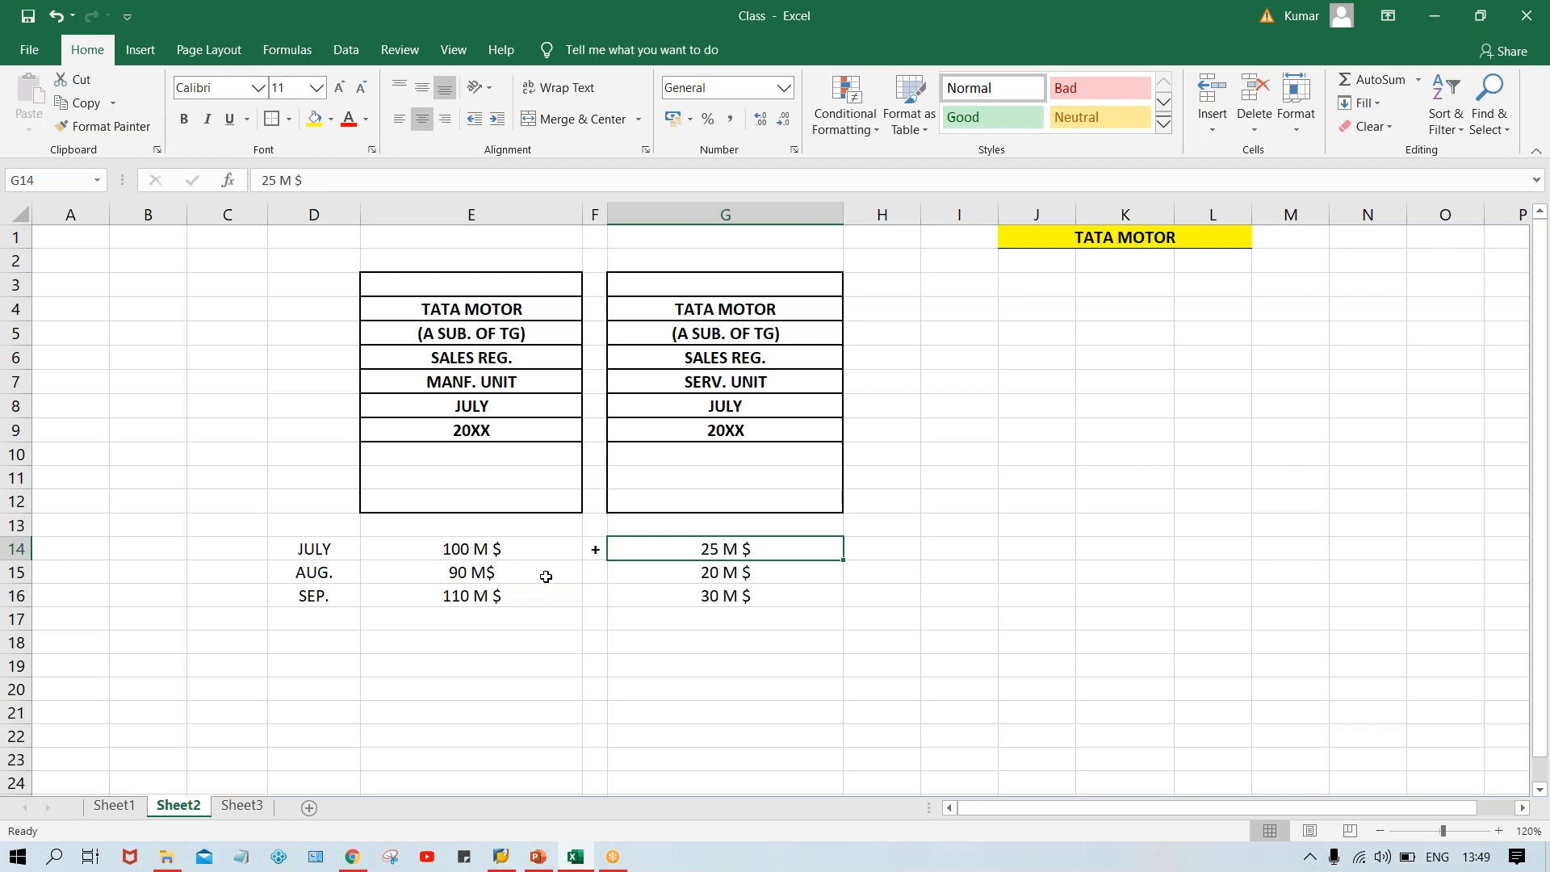
{"action": "left_click", "coordinate": [474, 575]}
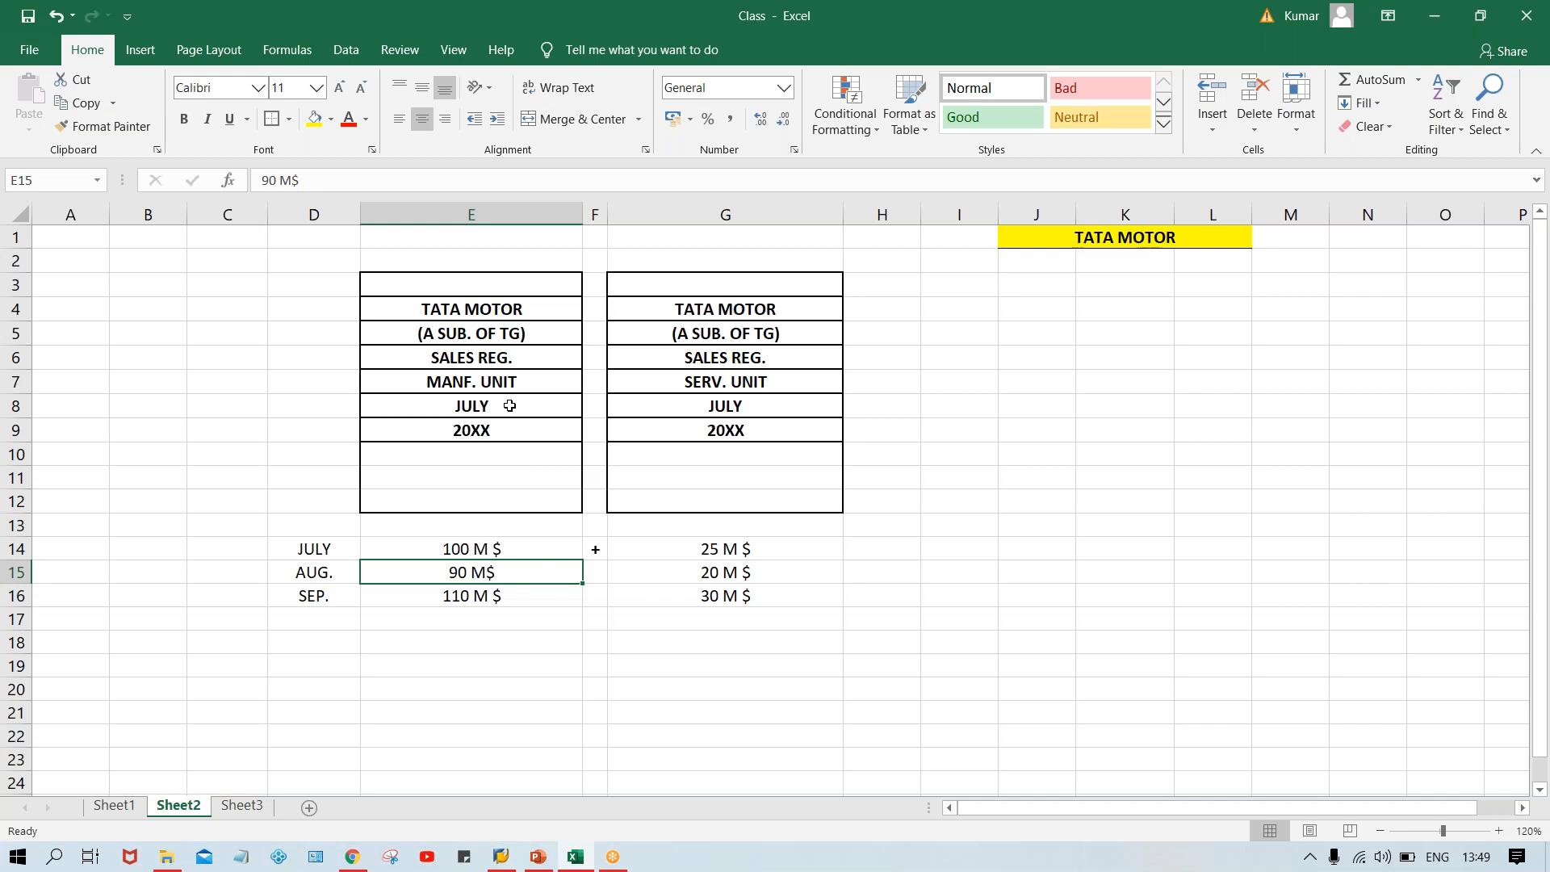
Fill the bold plus sign down from F14 into cells F15 and F16.
{"action": "left_click", "coordinate": [717, 389]}
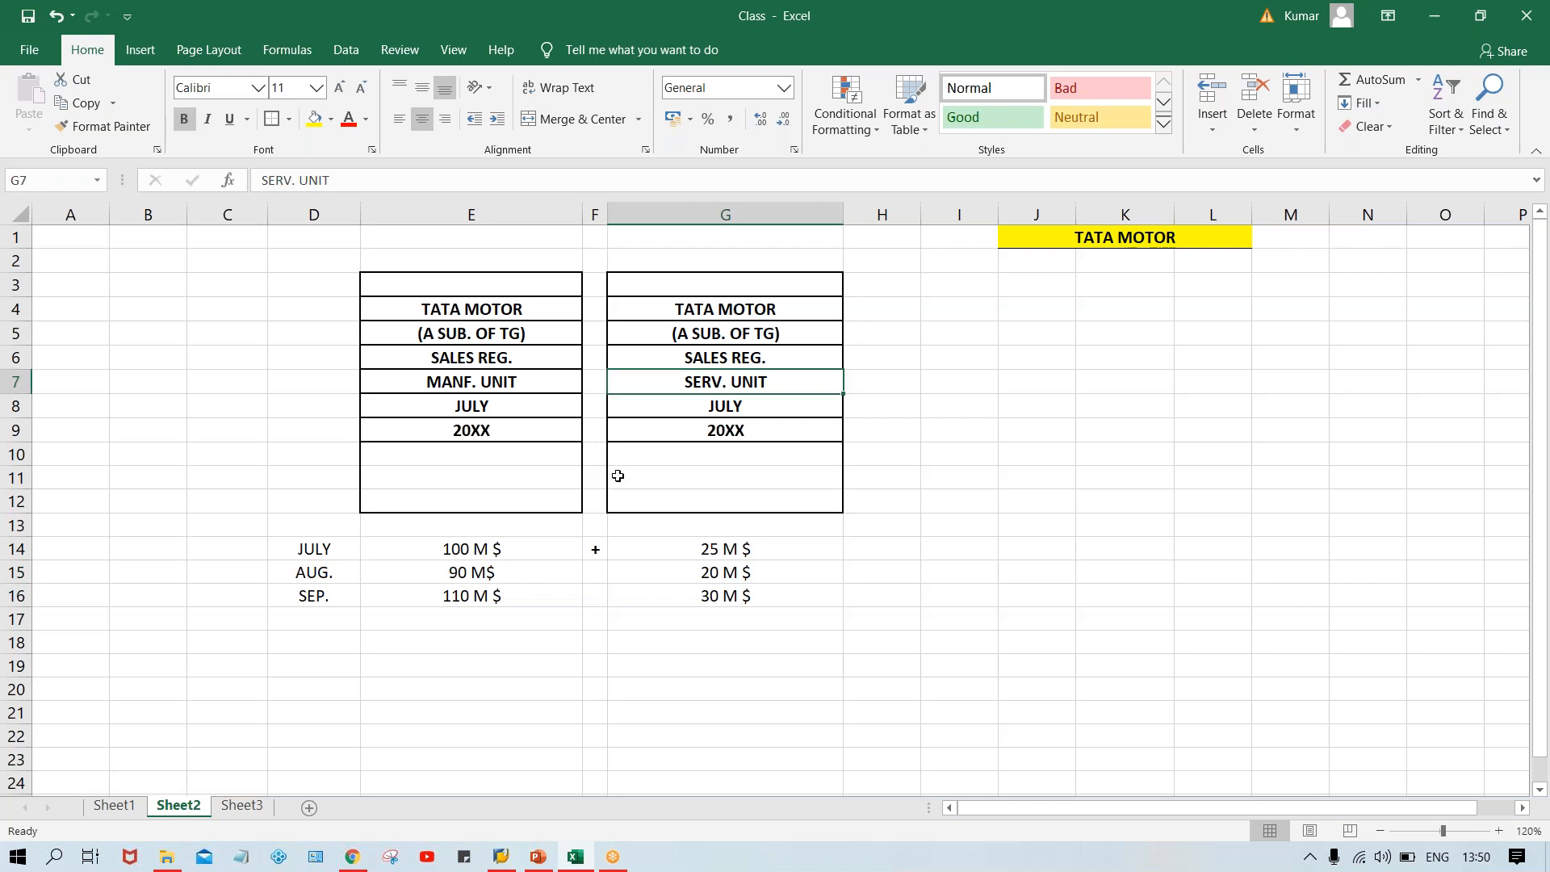
{"action": "left_click", "coordinate": [485, 576]}
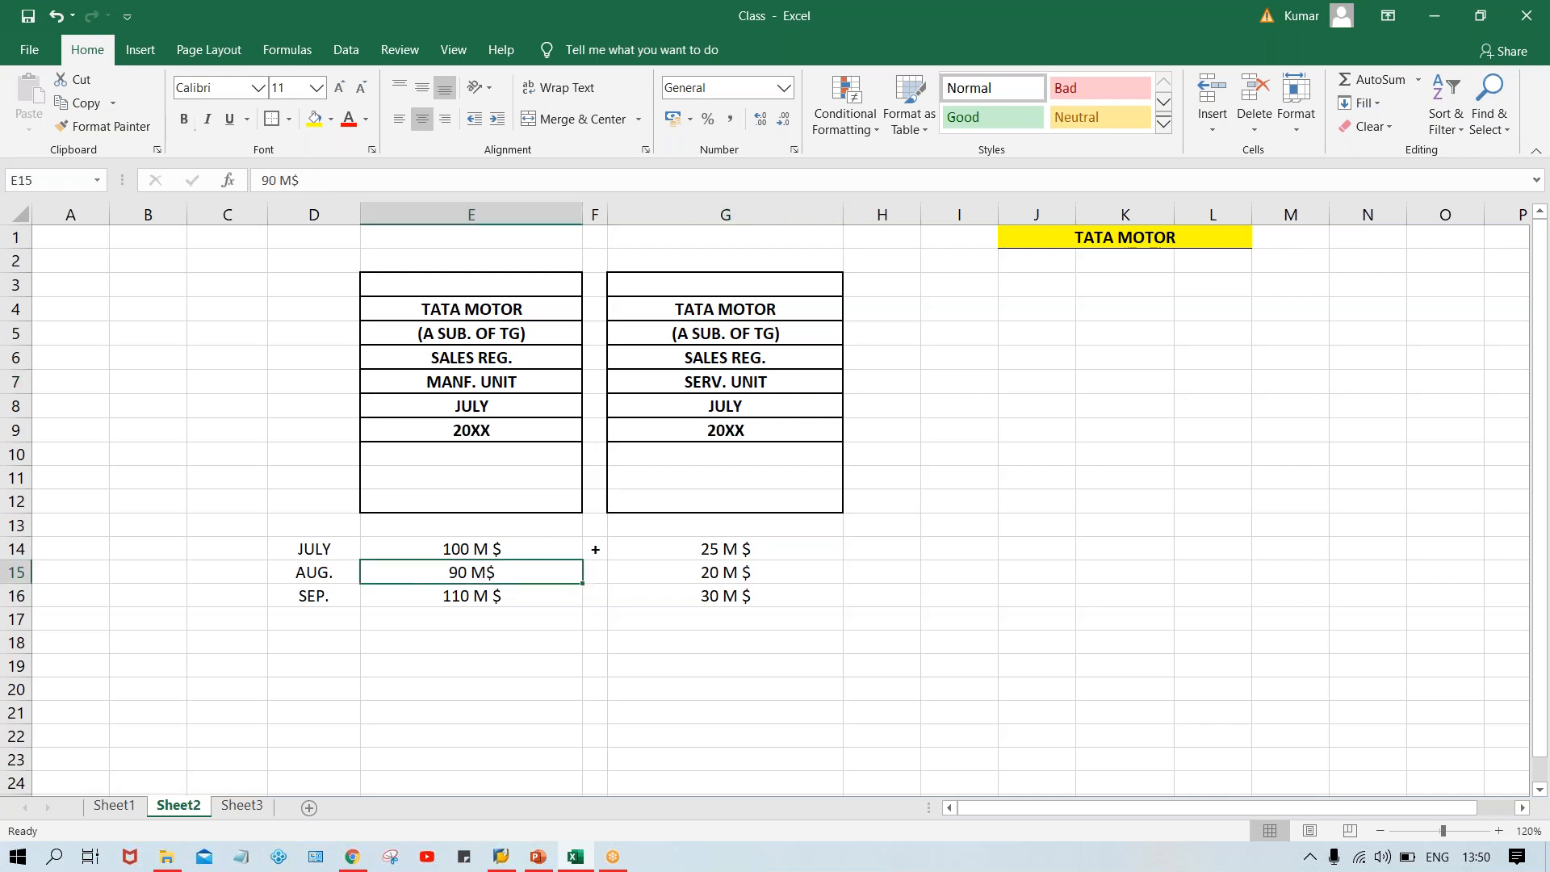
{"action": "left_click", "coordinate": [736, 578]}
{"action": "left_click", "coordinate": [478, 573]}
{"action": "left_click", "coordinate": [665, 573]}
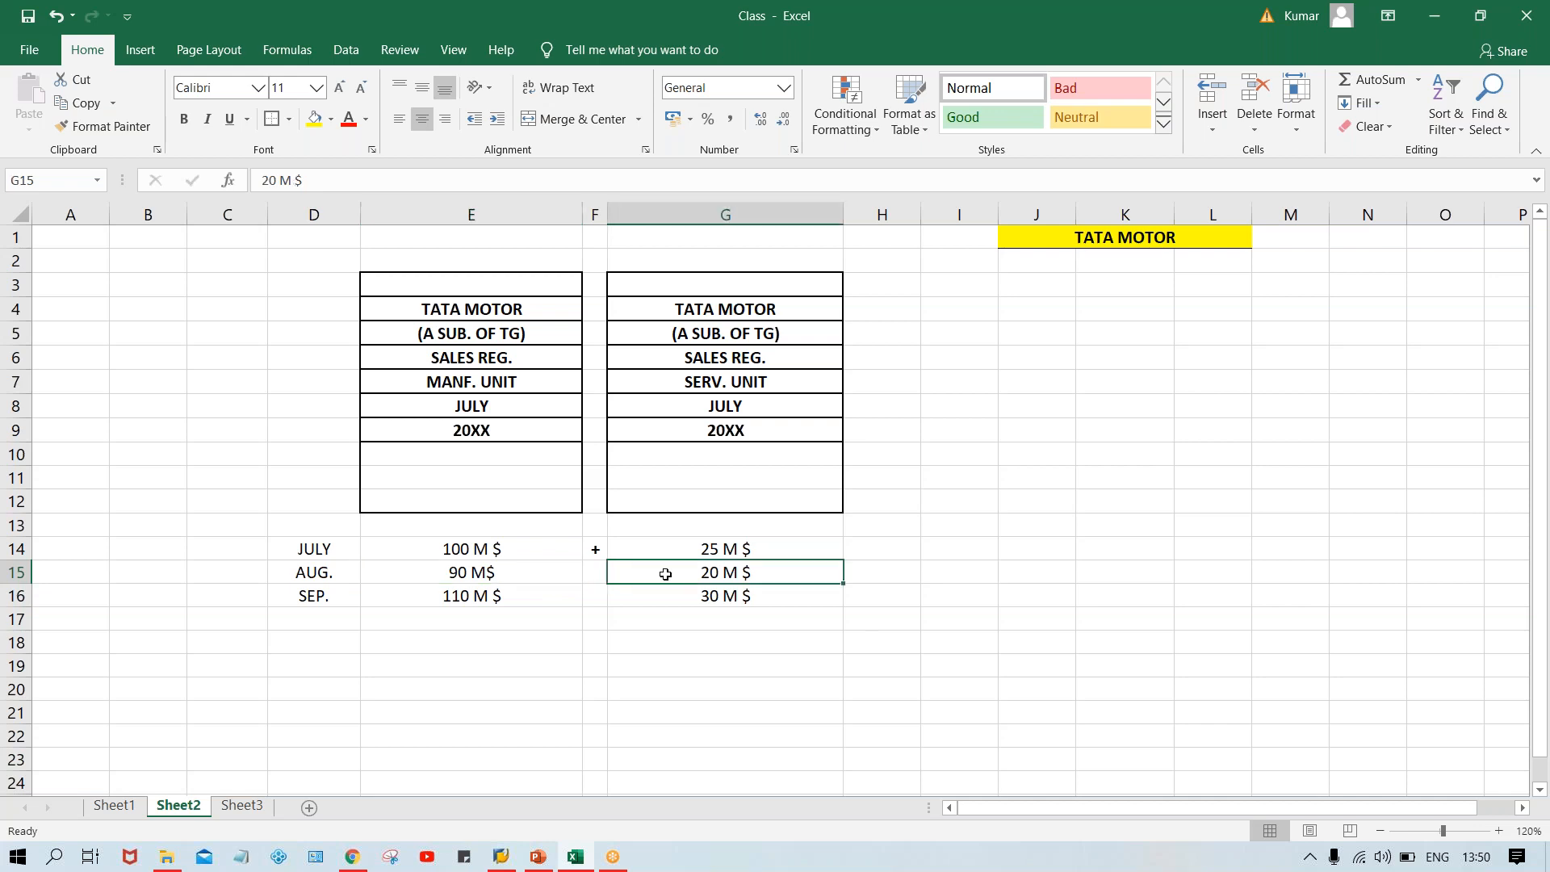
{"action": "left_click", "coordinate": [588, 573]}
{"action": "type", "text": "+"}
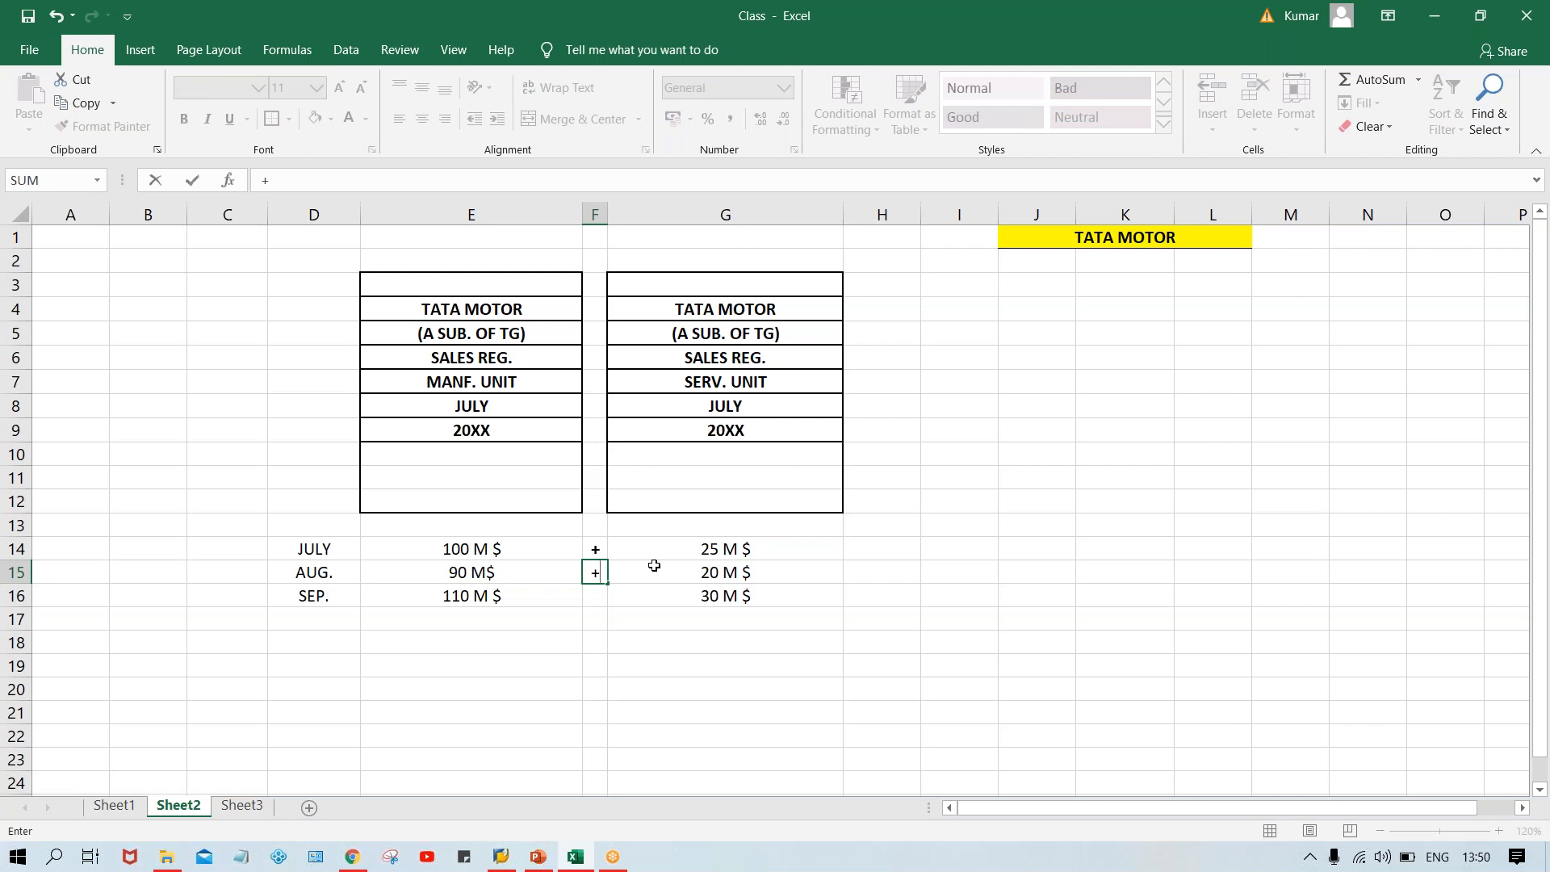
{"action": "key", "text": "Escape"}
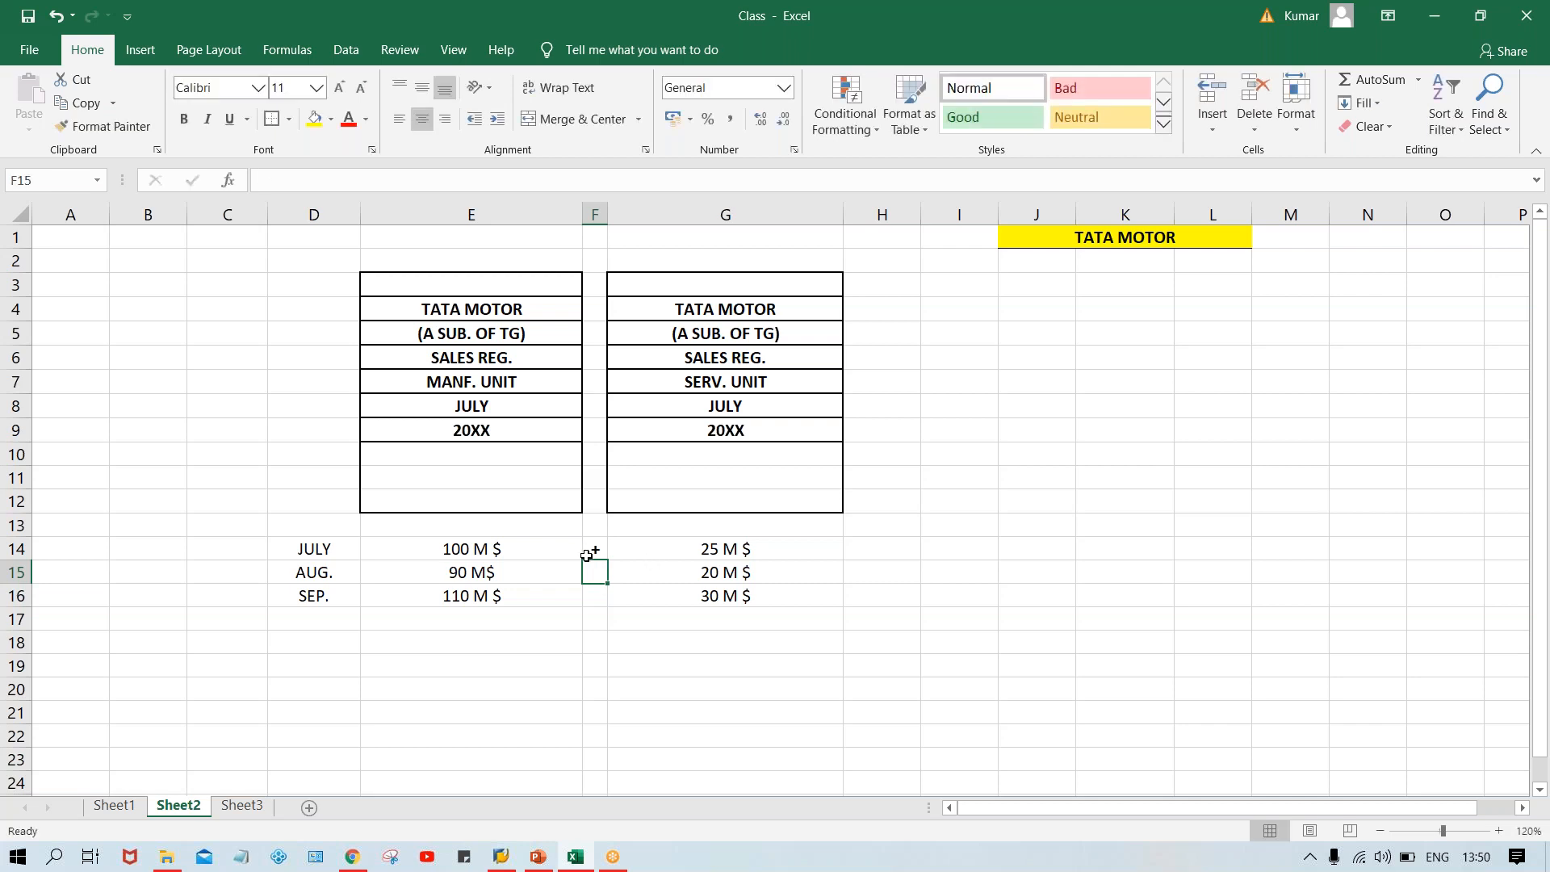
{"action": "key", "text": "ctrl+d"}
{"action": "left_click", "coordinate": [596, 597]}
{"action": "key", "text": "ctrl+d"}
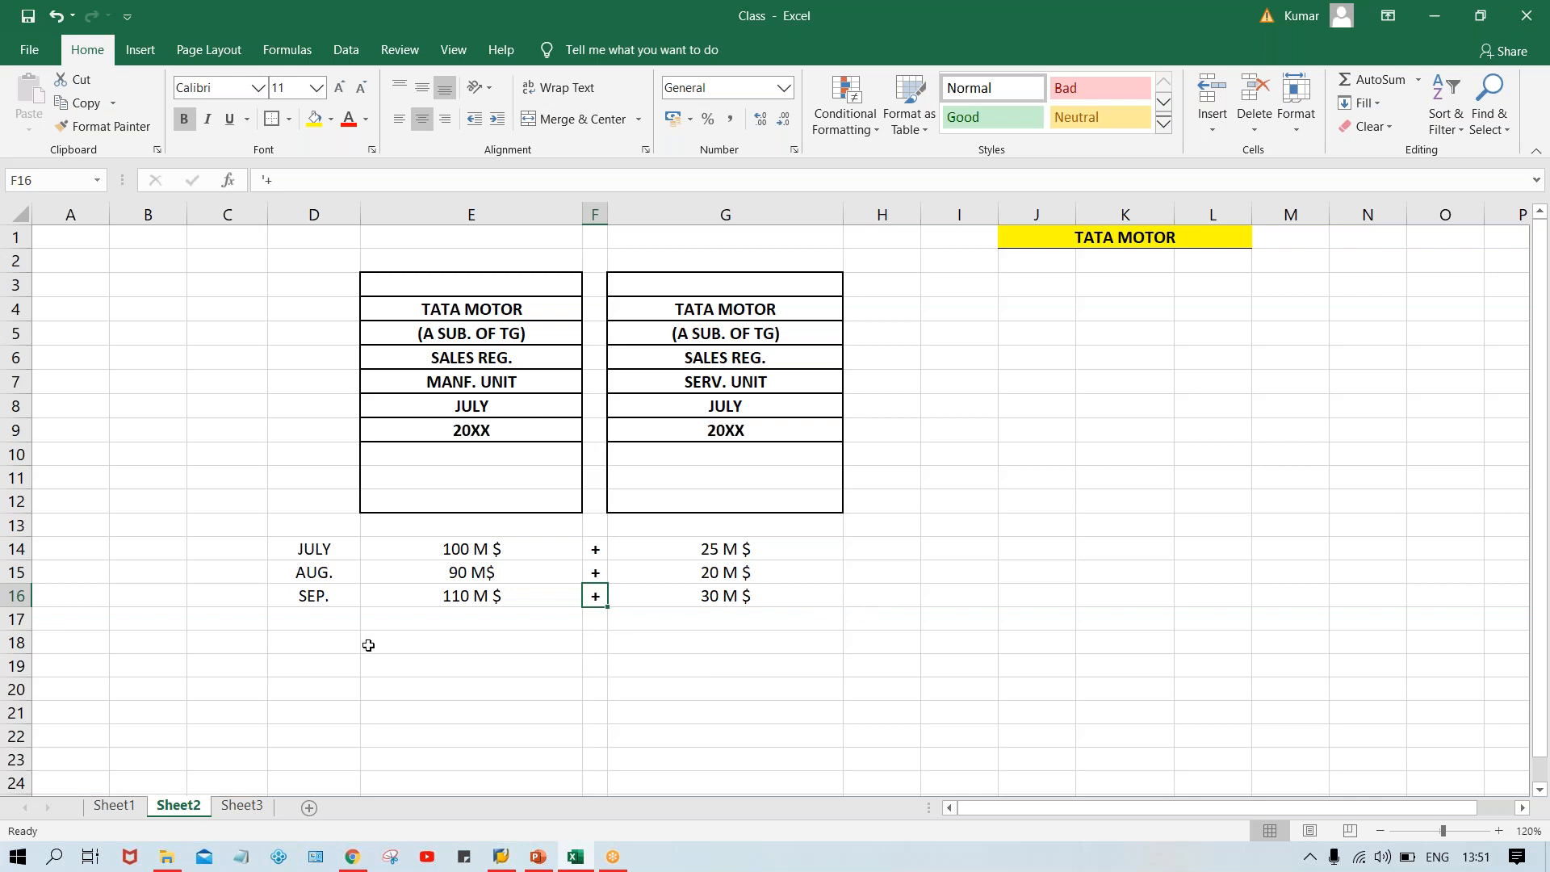
Merge and center cells E2 to G2 and fill them yellow.
{"action": "left_click", "coordinate": [444, 556]}
{"action": "left_click", "coordinate": [683, 549]}
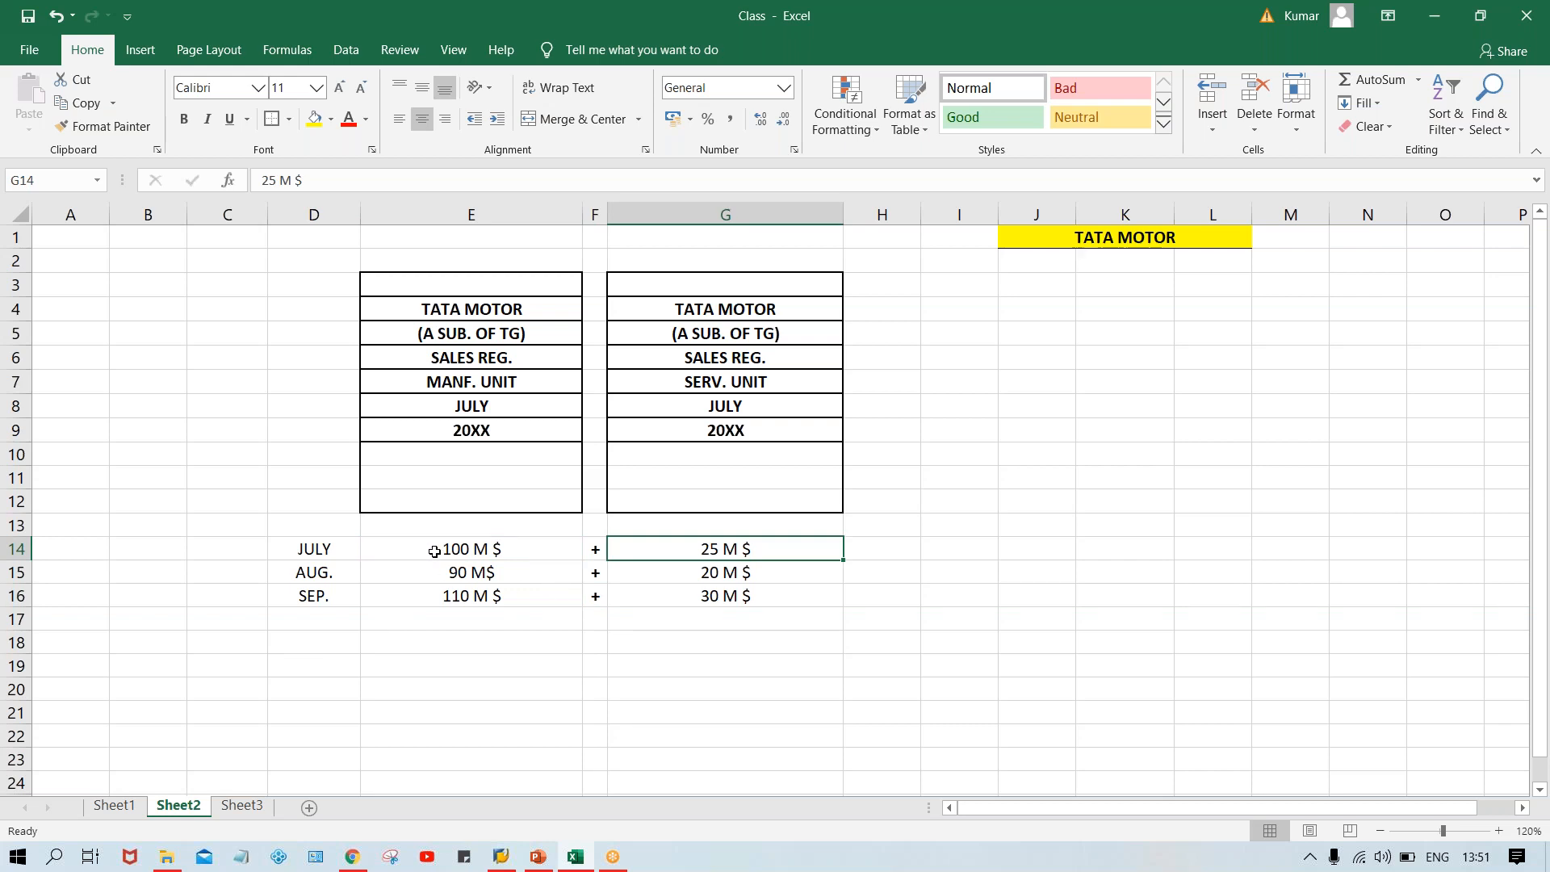
{"action": "left_click_drag", "start_coordinate": [561, 259], "coordinate": [650, 258]}
{"action": "left_click", "coordinate": [571, 118]}
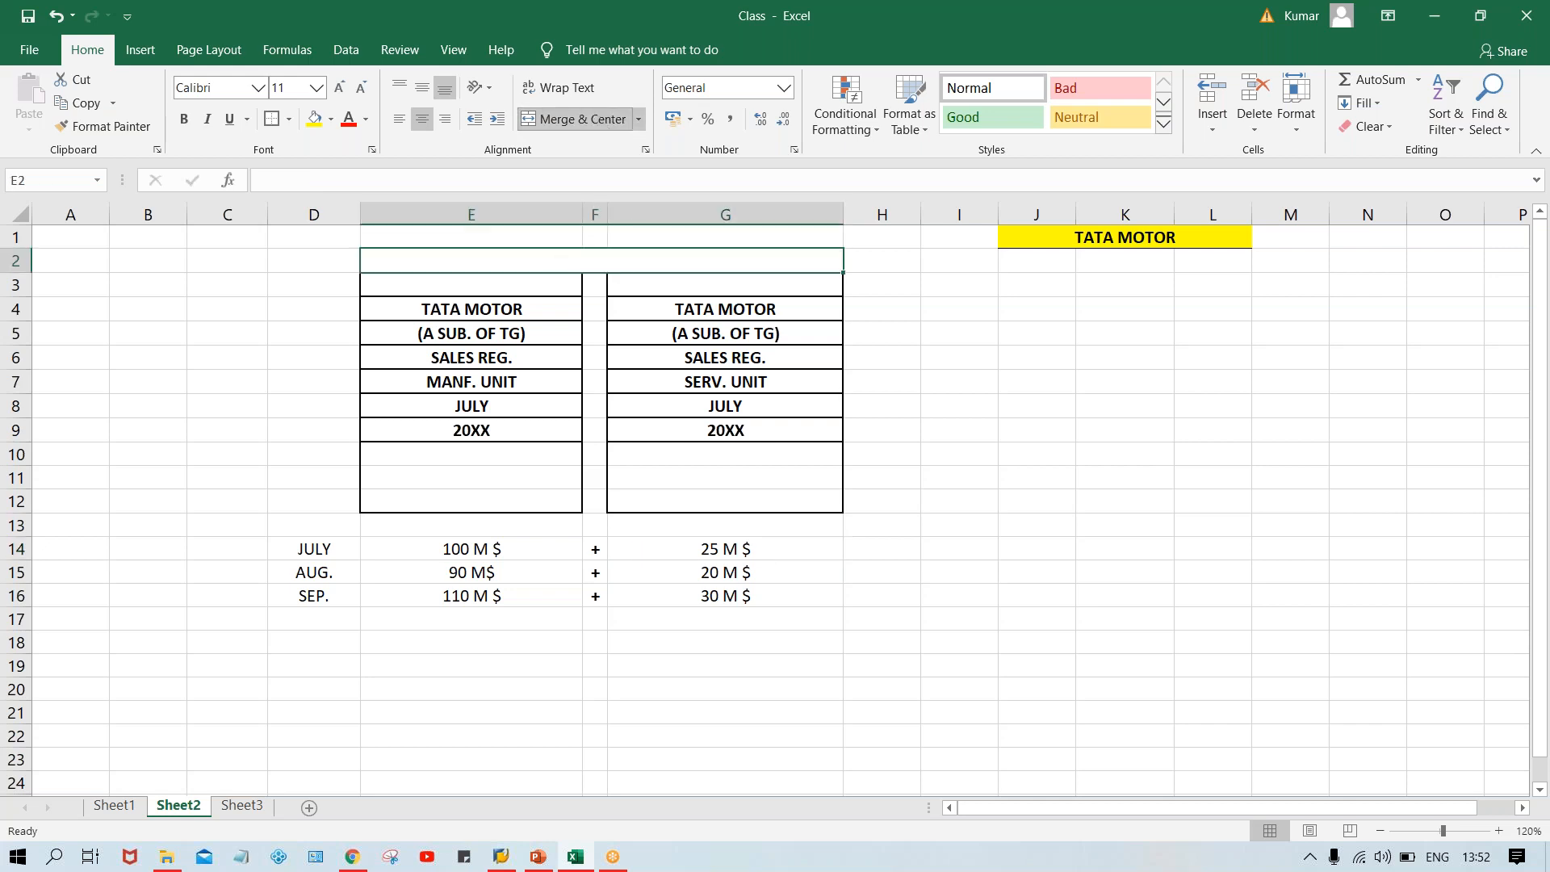
{"action": "left_click", "coordinate": [315, 118]}
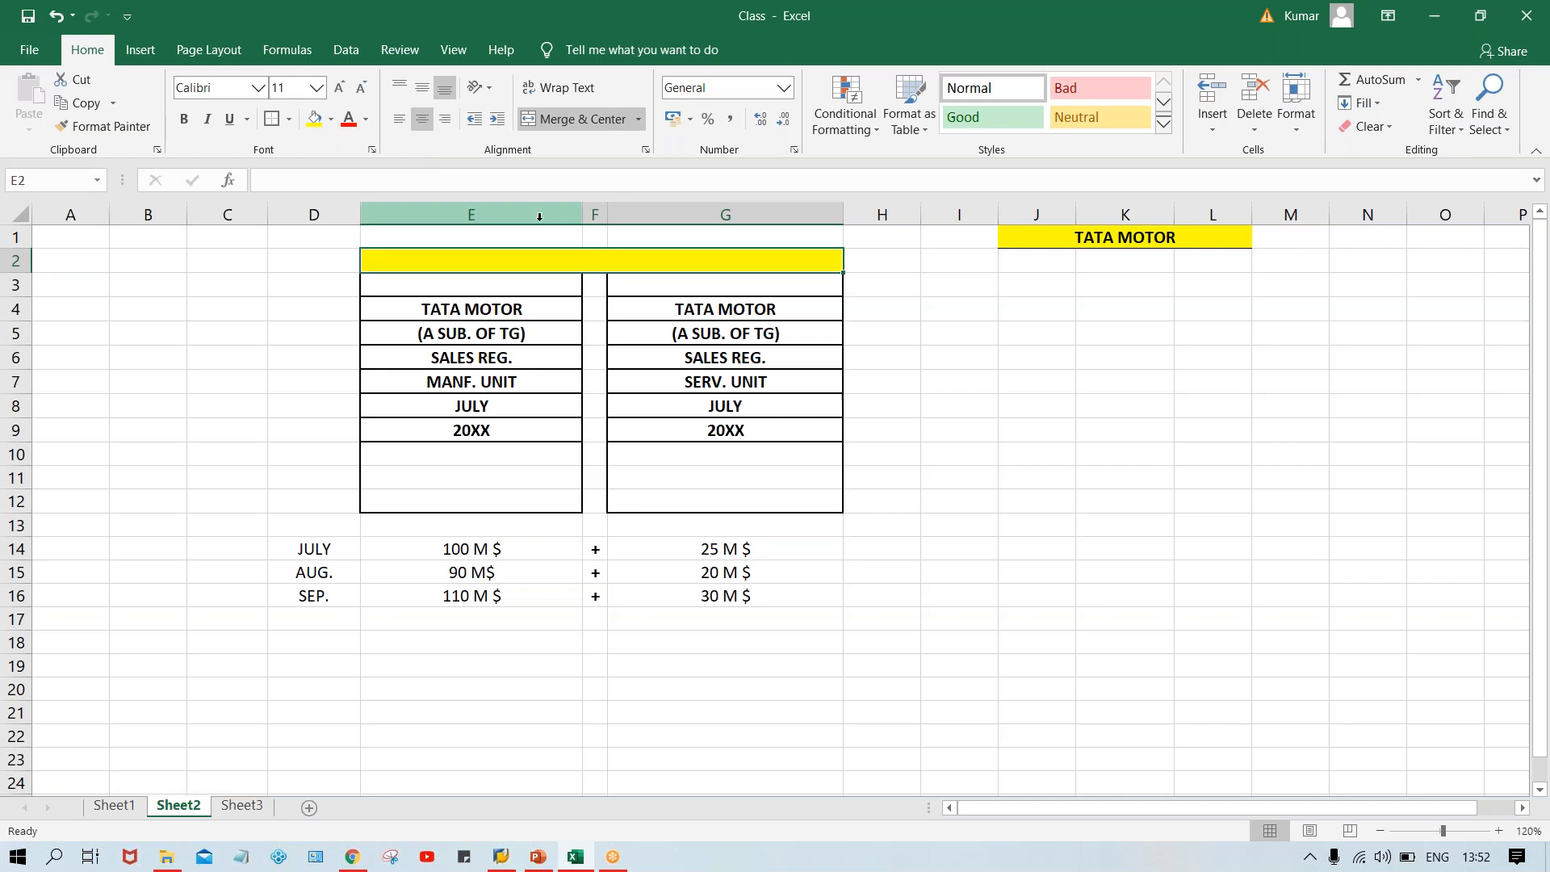
Enter TATA MOTOR in the merged title cell, make it bold and add a border.
{"action": "double_click", "coordinate": [607, 266]}
{"action": "type", "text": "TATA MOTOR"}
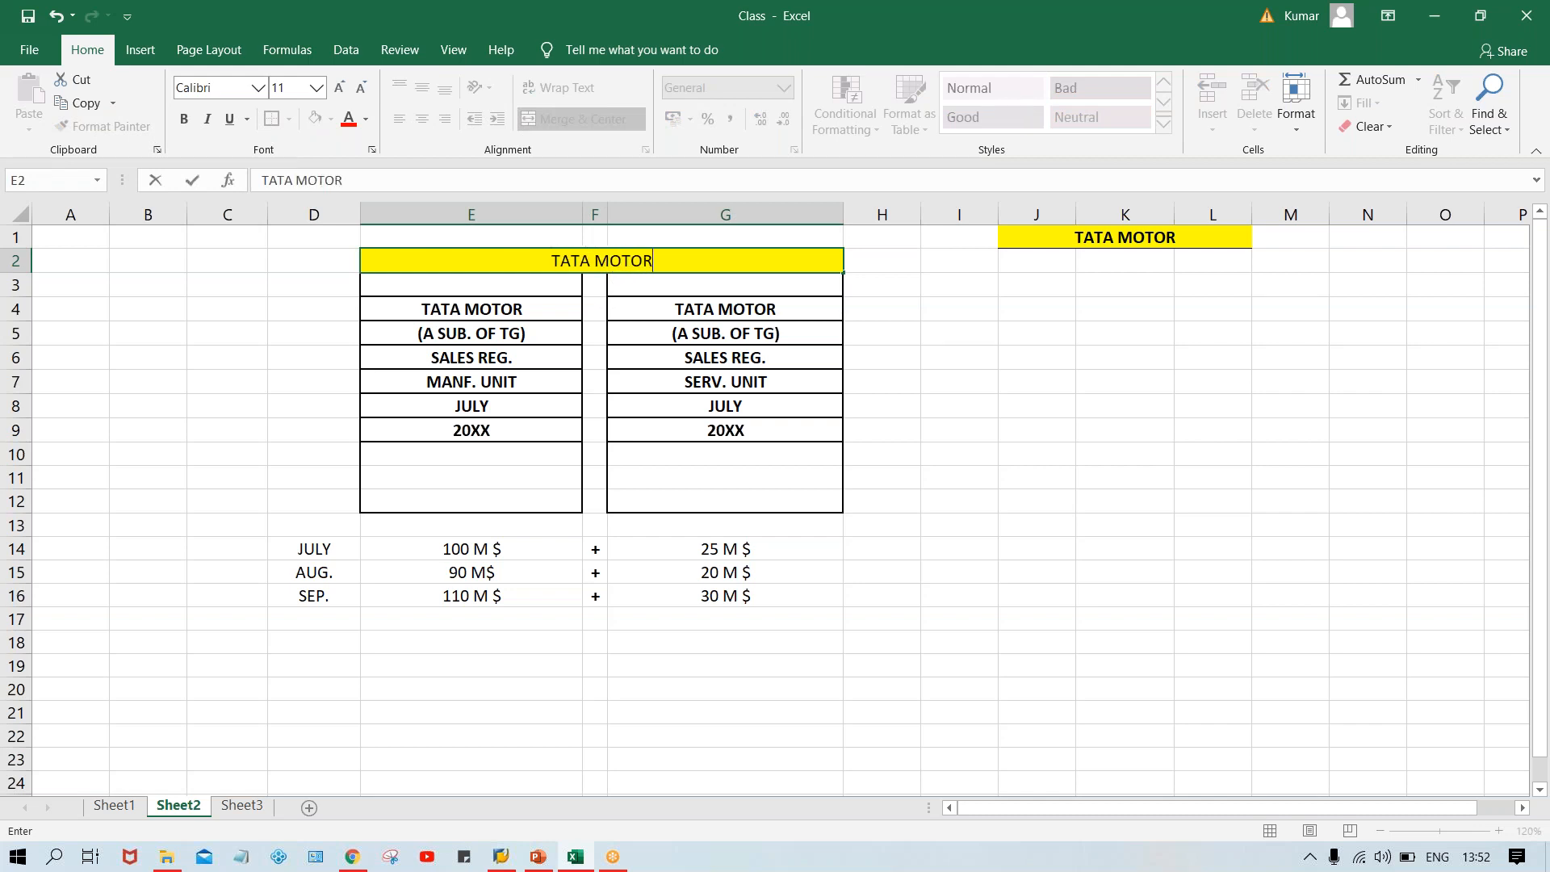
{"action": "key", "text": "ctrl+Return"}
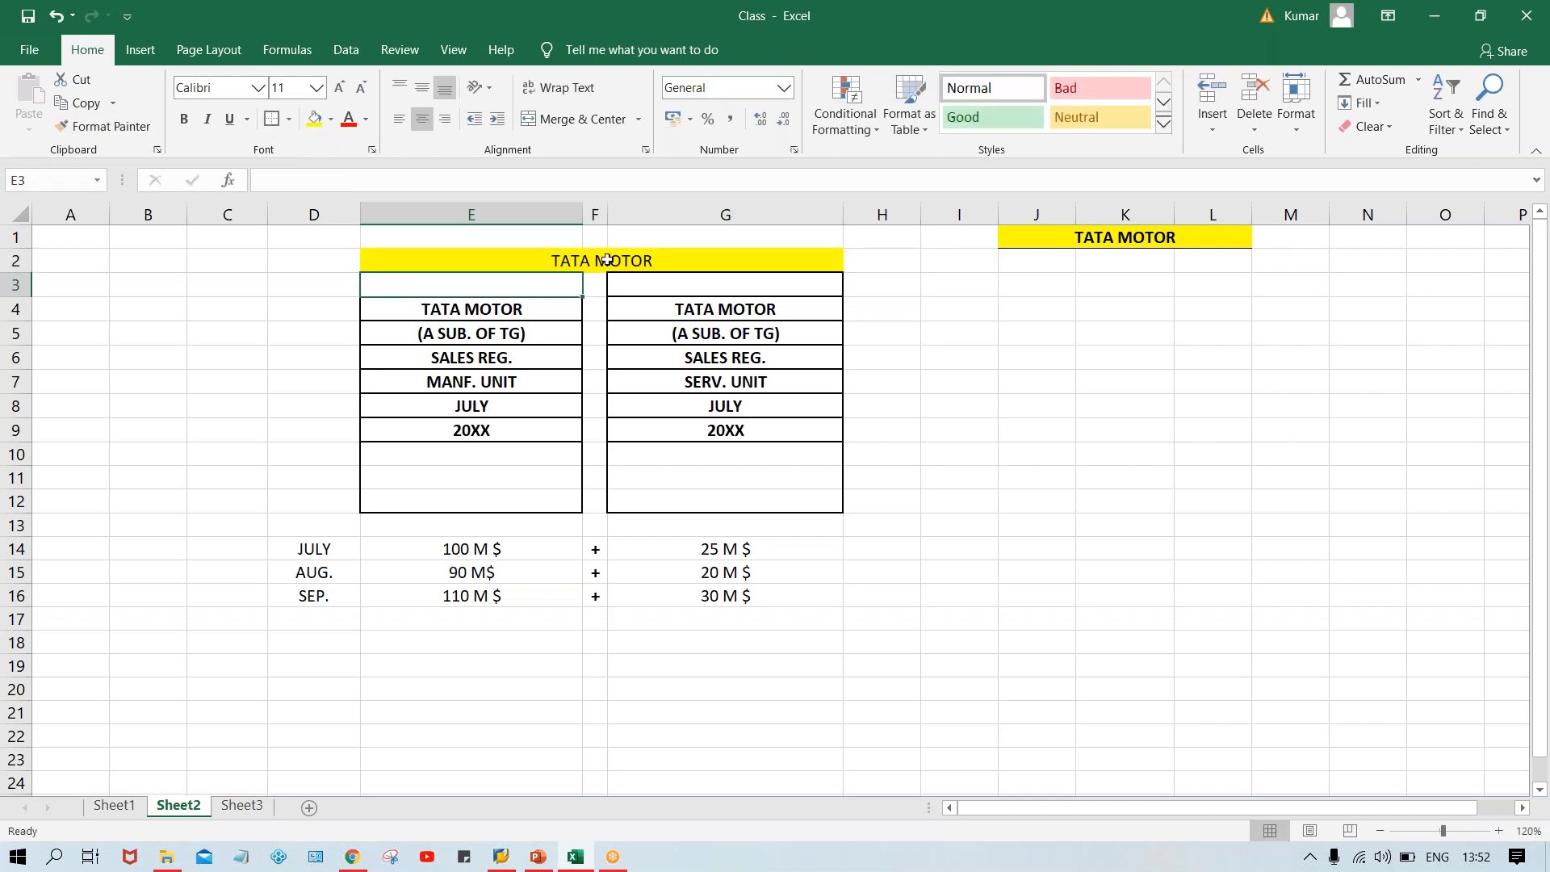
{"action": "key", "text": "ctrl+b"}
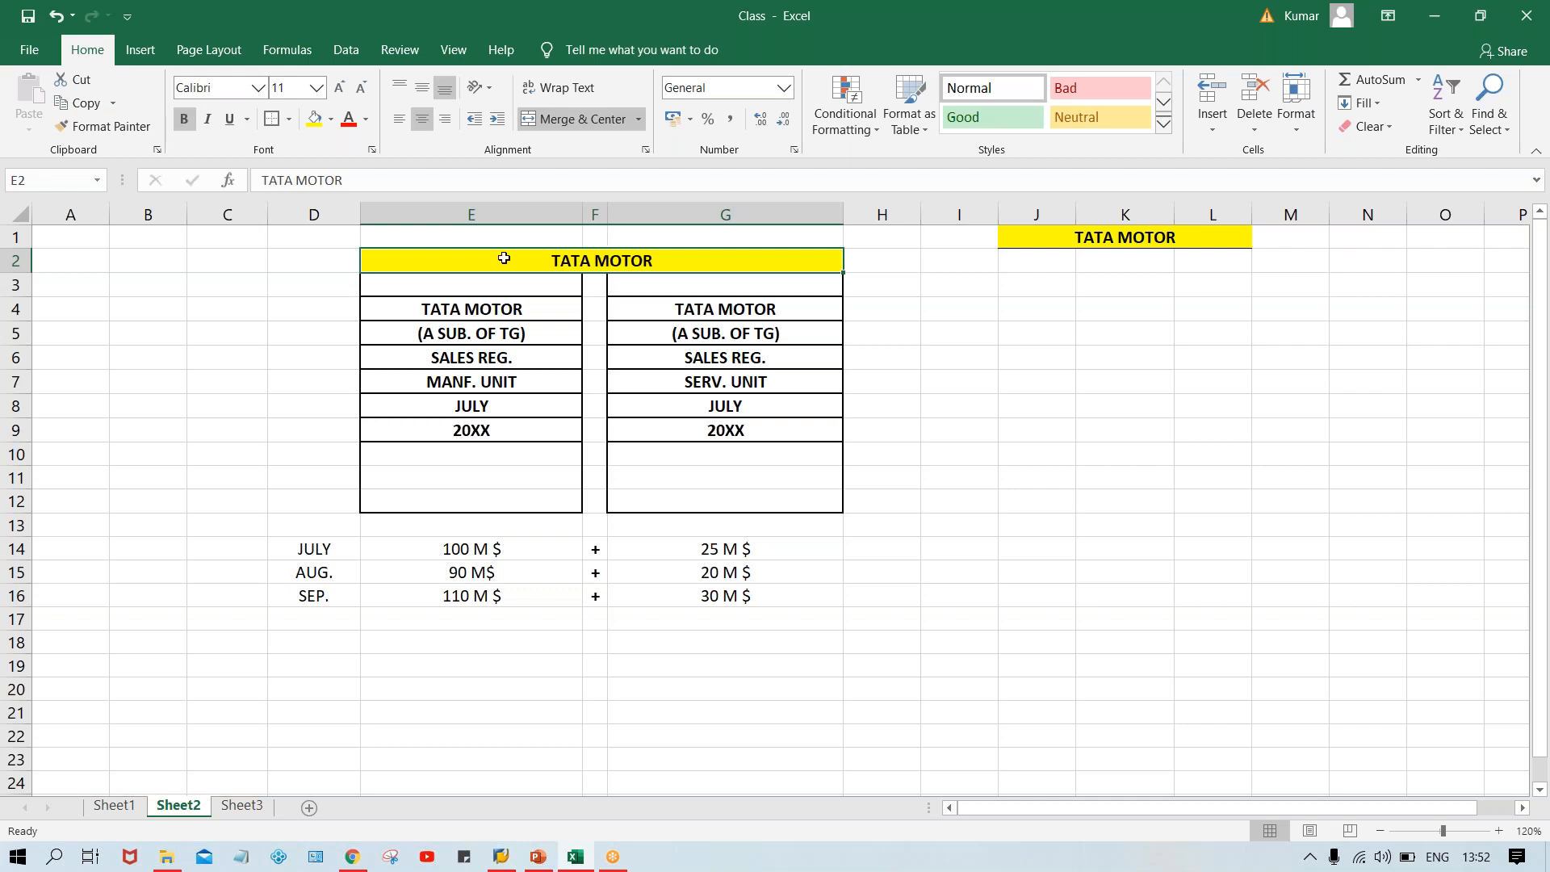
{"action": "left_click", "coordinate": [275, 119]}
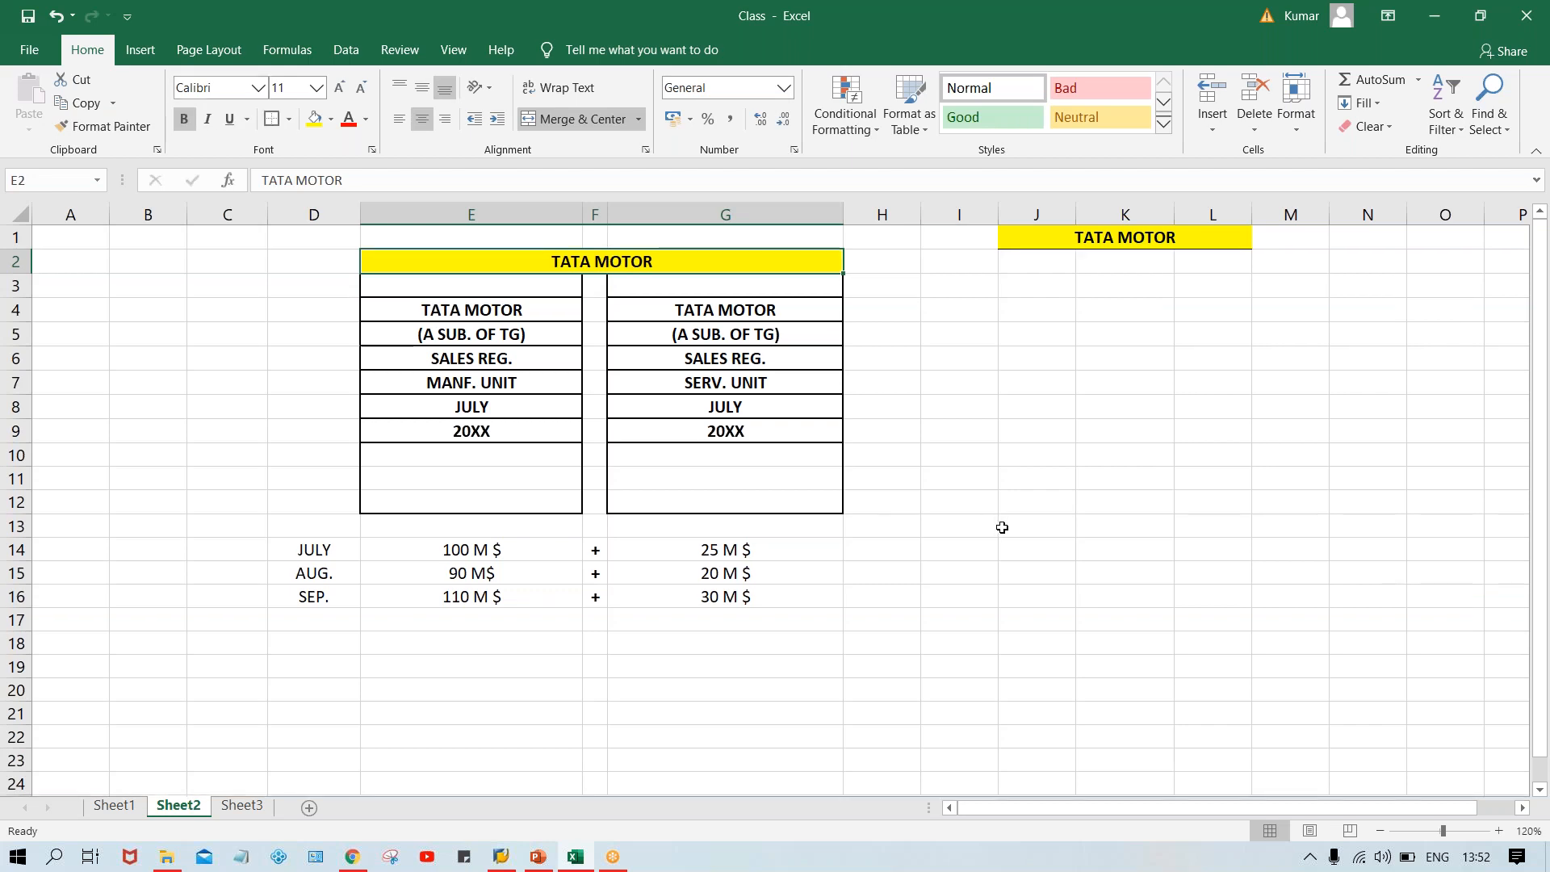
Review the header labels and monthly sales figures in both bordered columns.
{"action": "double_click", "coordinate": [1003, 530]}
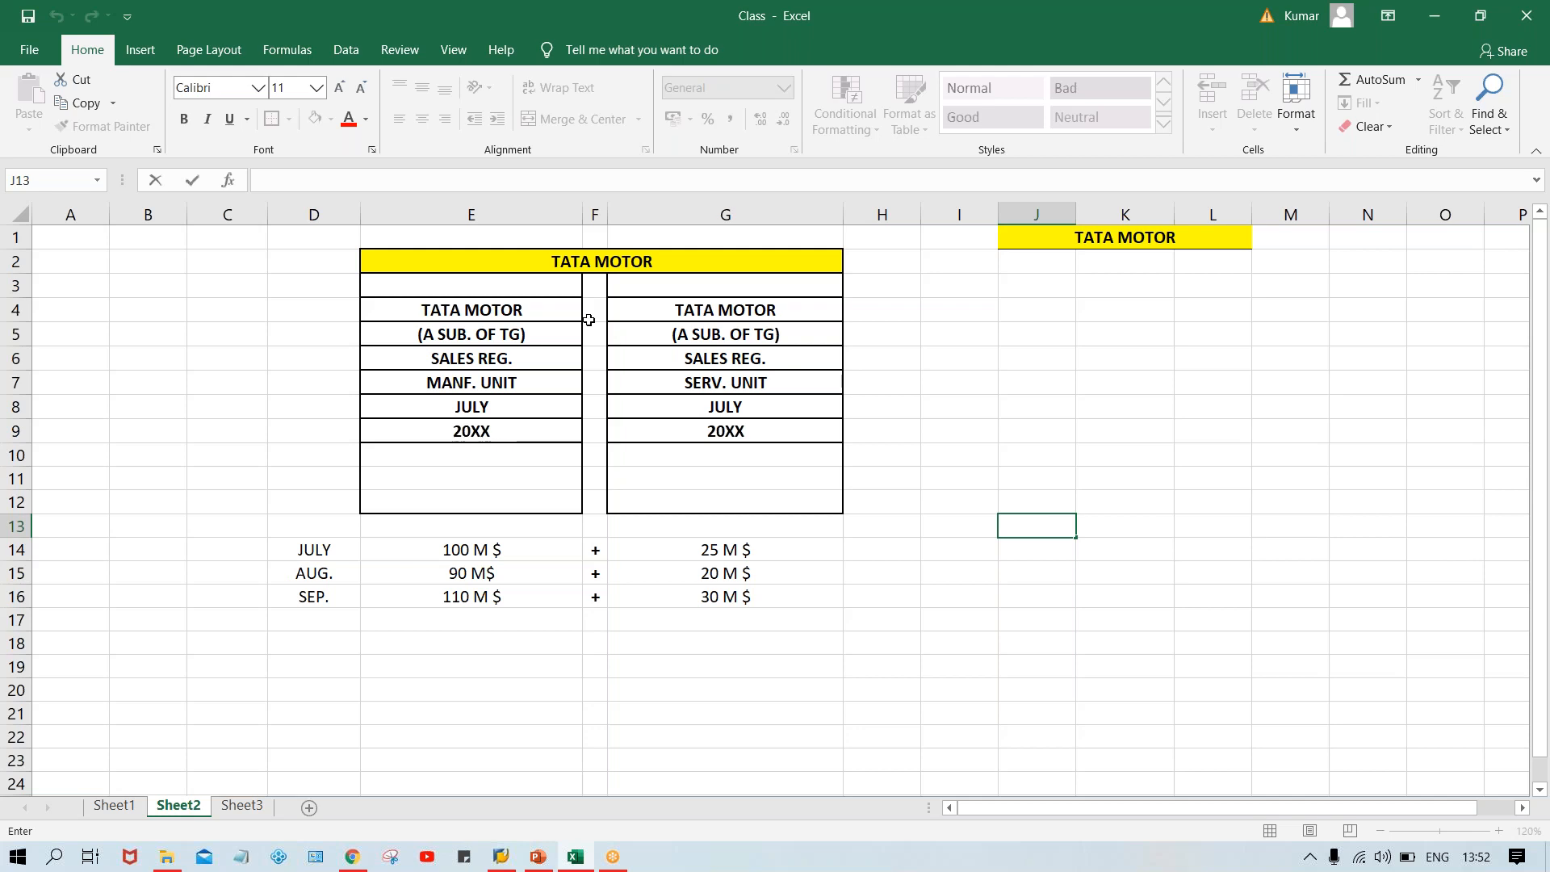
{"action": "left_click", "coordinate": [592, 365]}
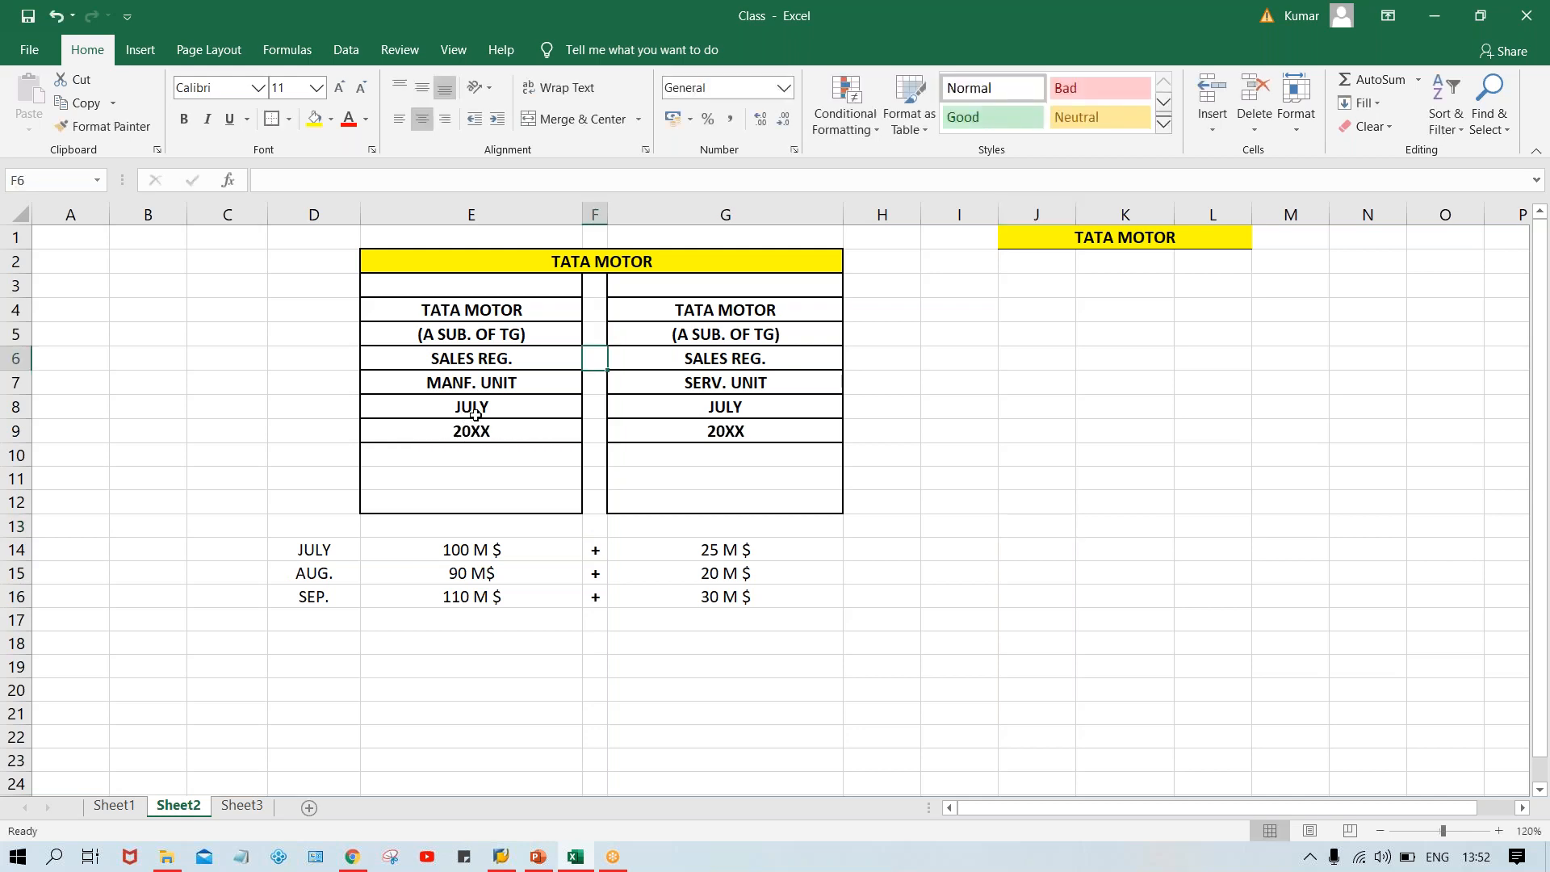
{"action": "left_click", "coordinate": [514, 546]}
{"action": "left_click", "coordinate": [650, 548]}
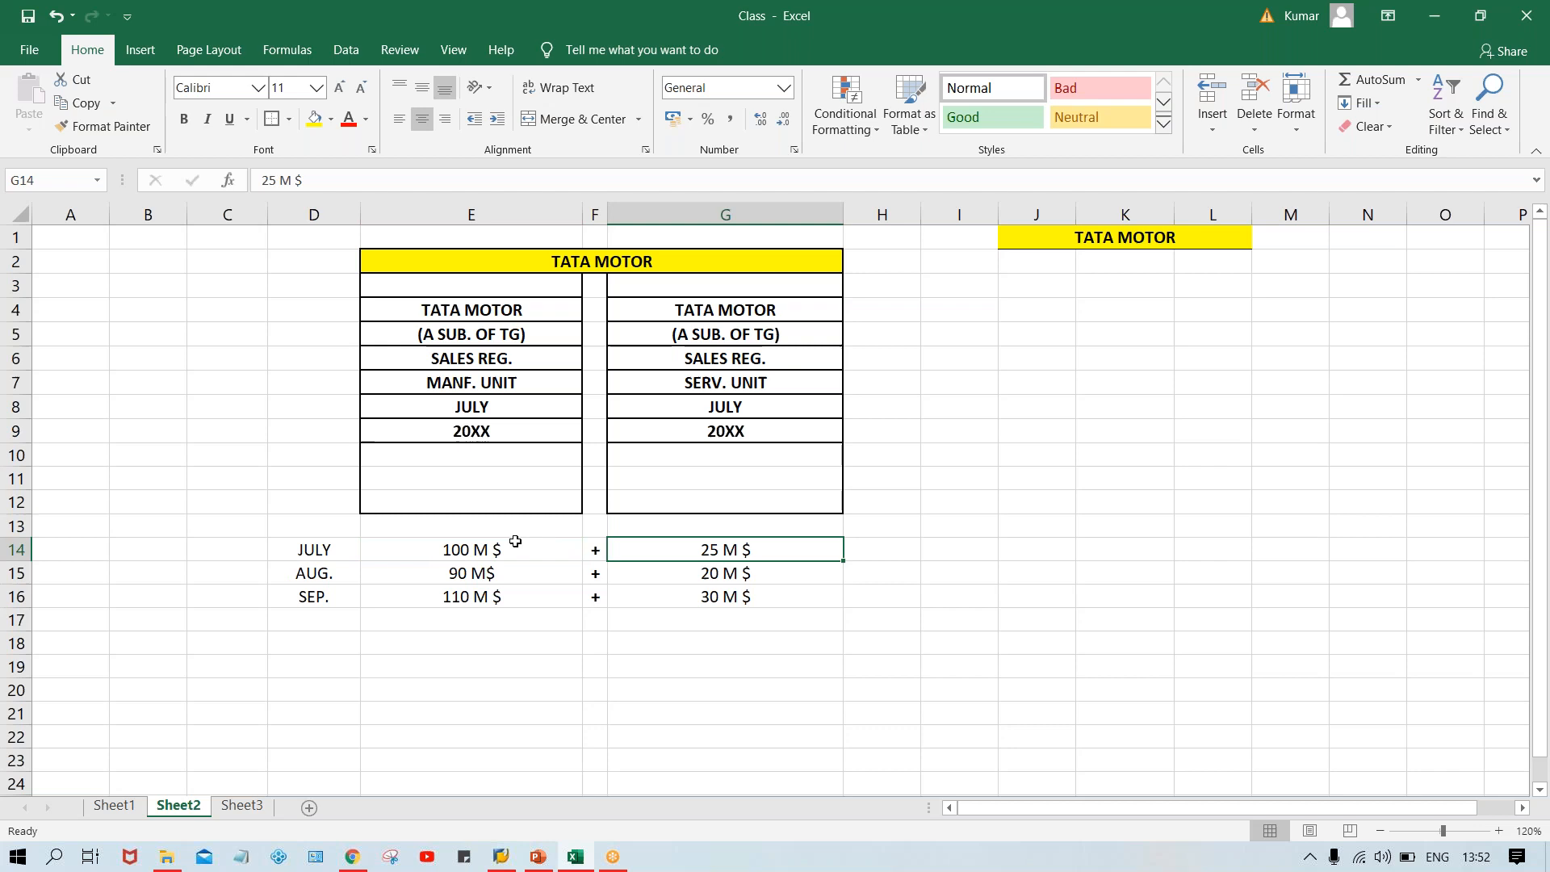
{"action": "left_click", "coordinate": [482, 365]}
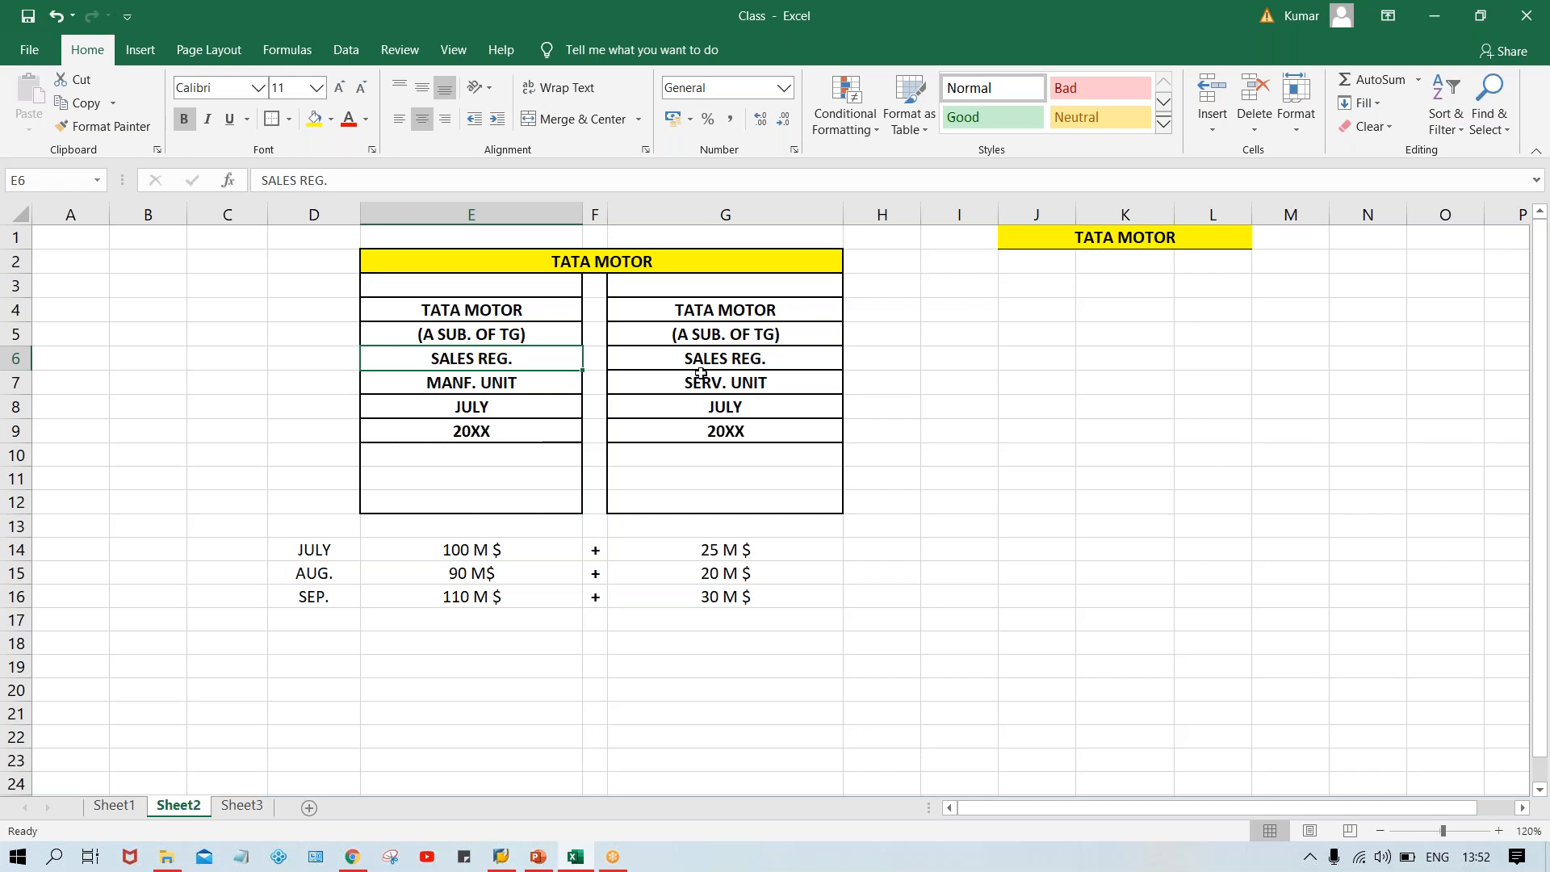
{"action": "left_click", "coordinate": [756, 387]}
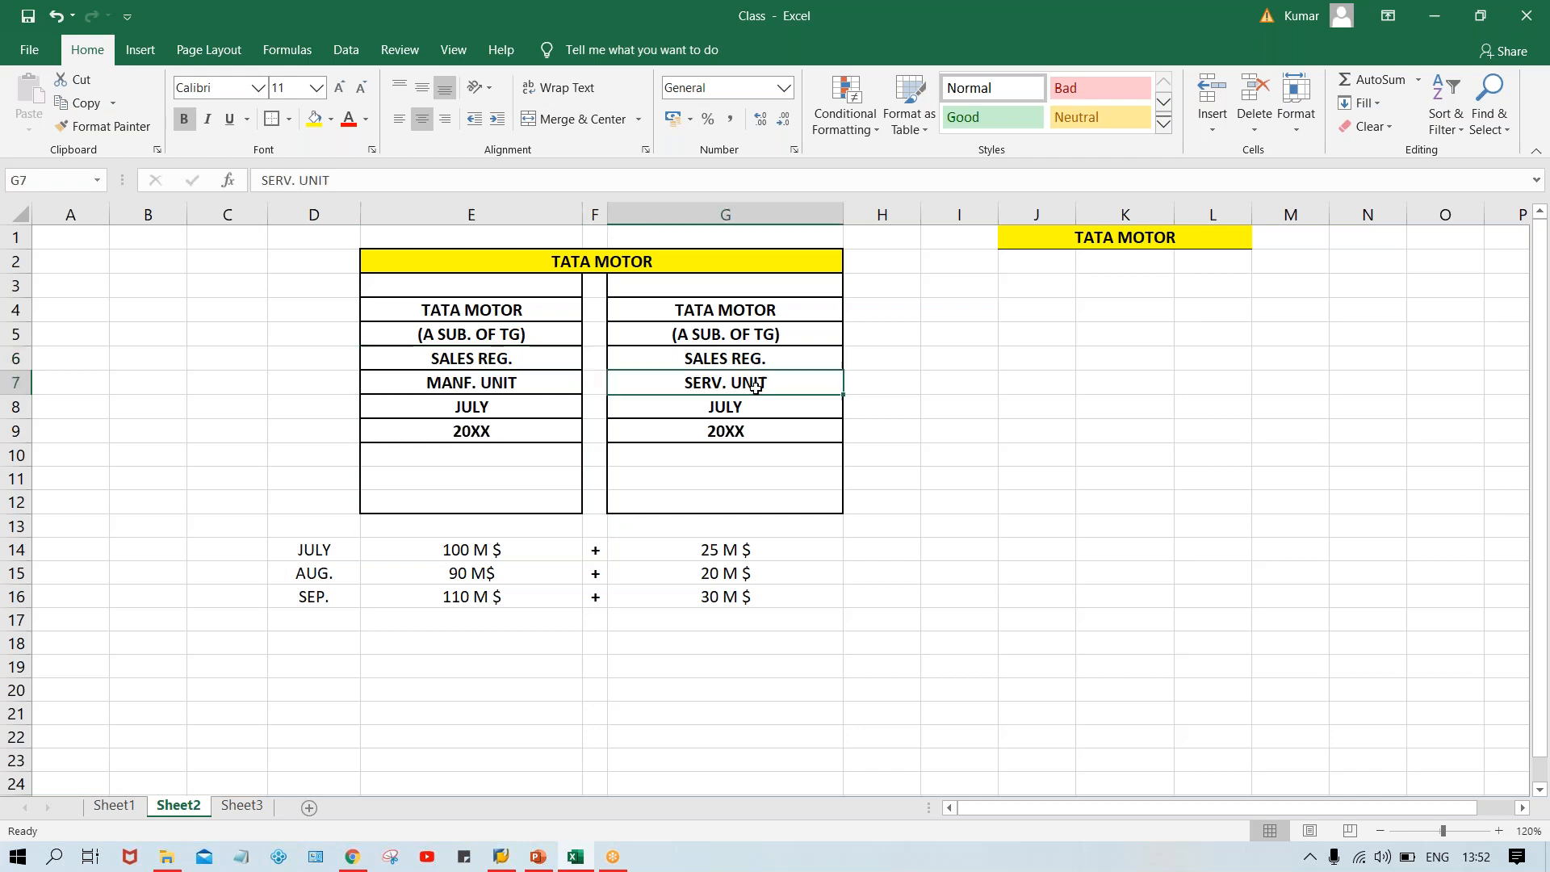
{"action": "left_click", "coordinate": [486, 385]}
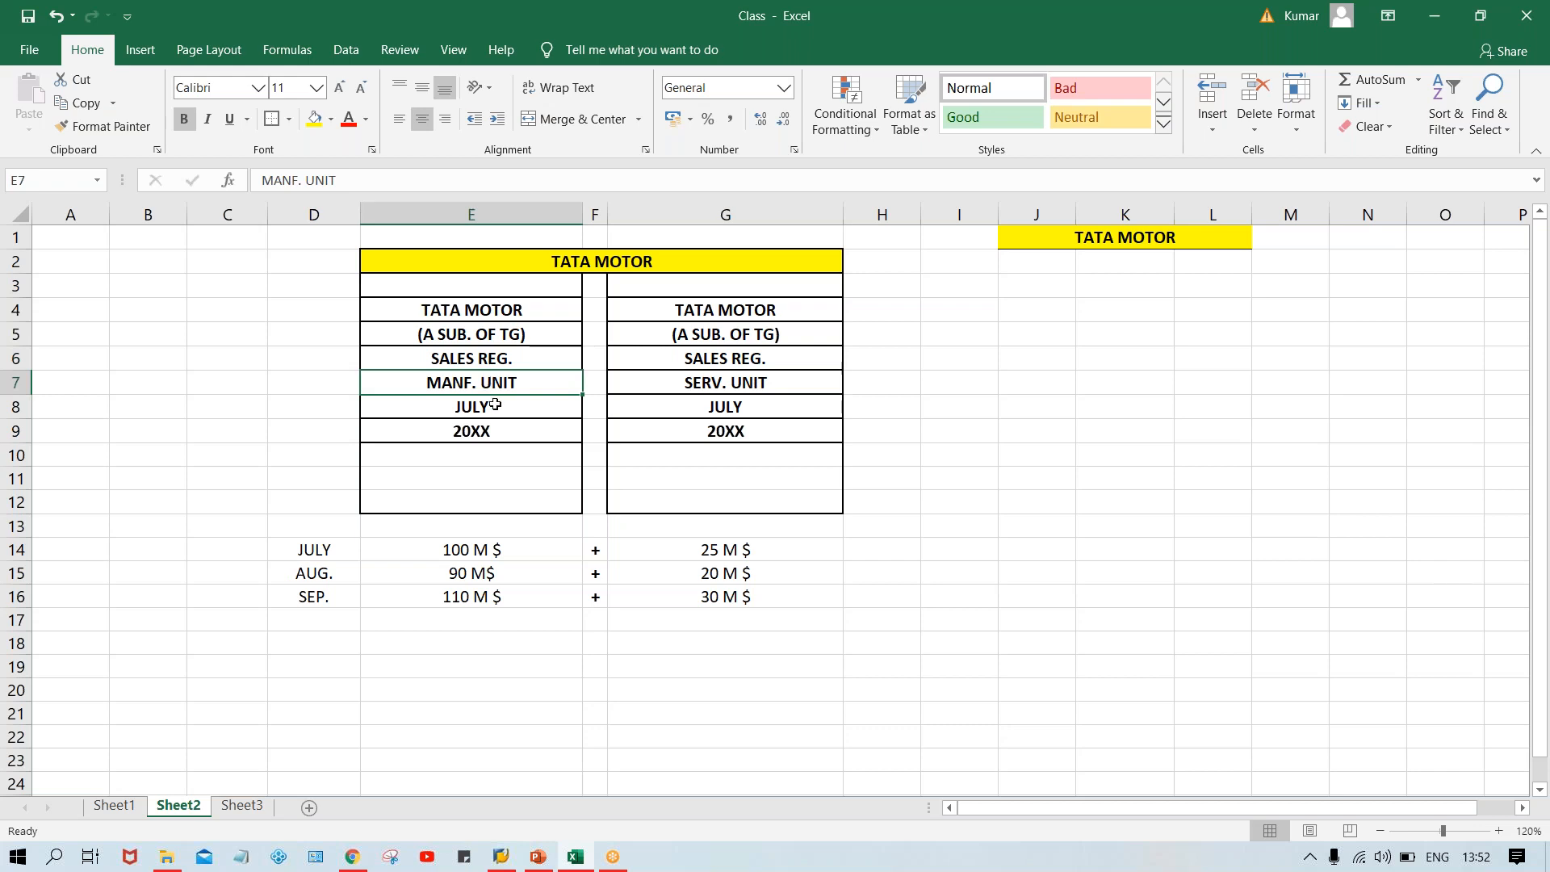
{"action": "left_click", "coordinate": [725, 384]}
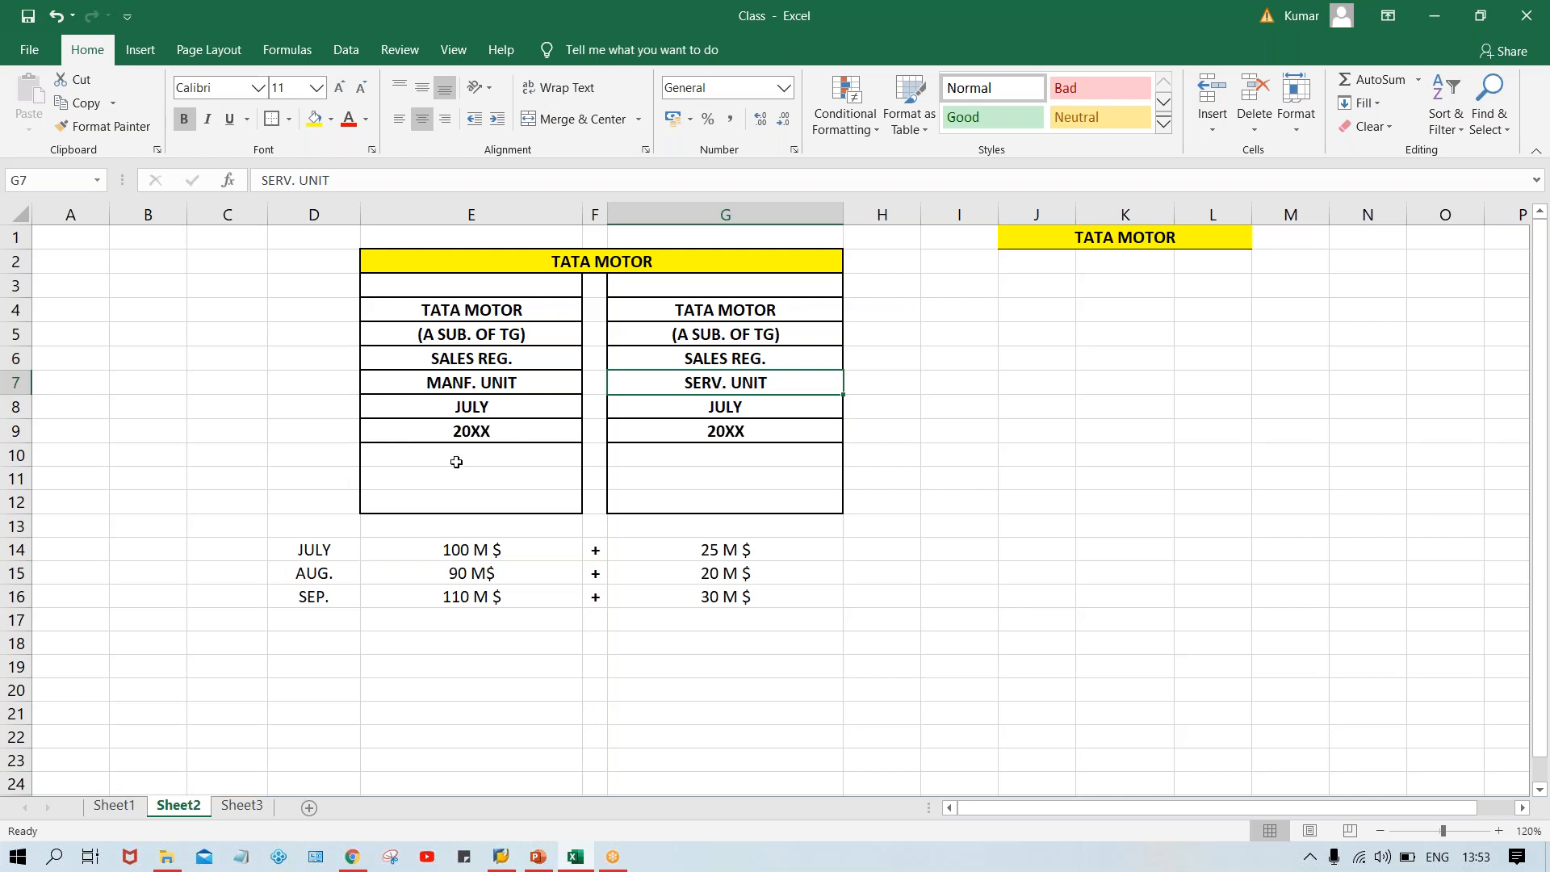
{"action": "left_click", "coordinate": [445, 550]}
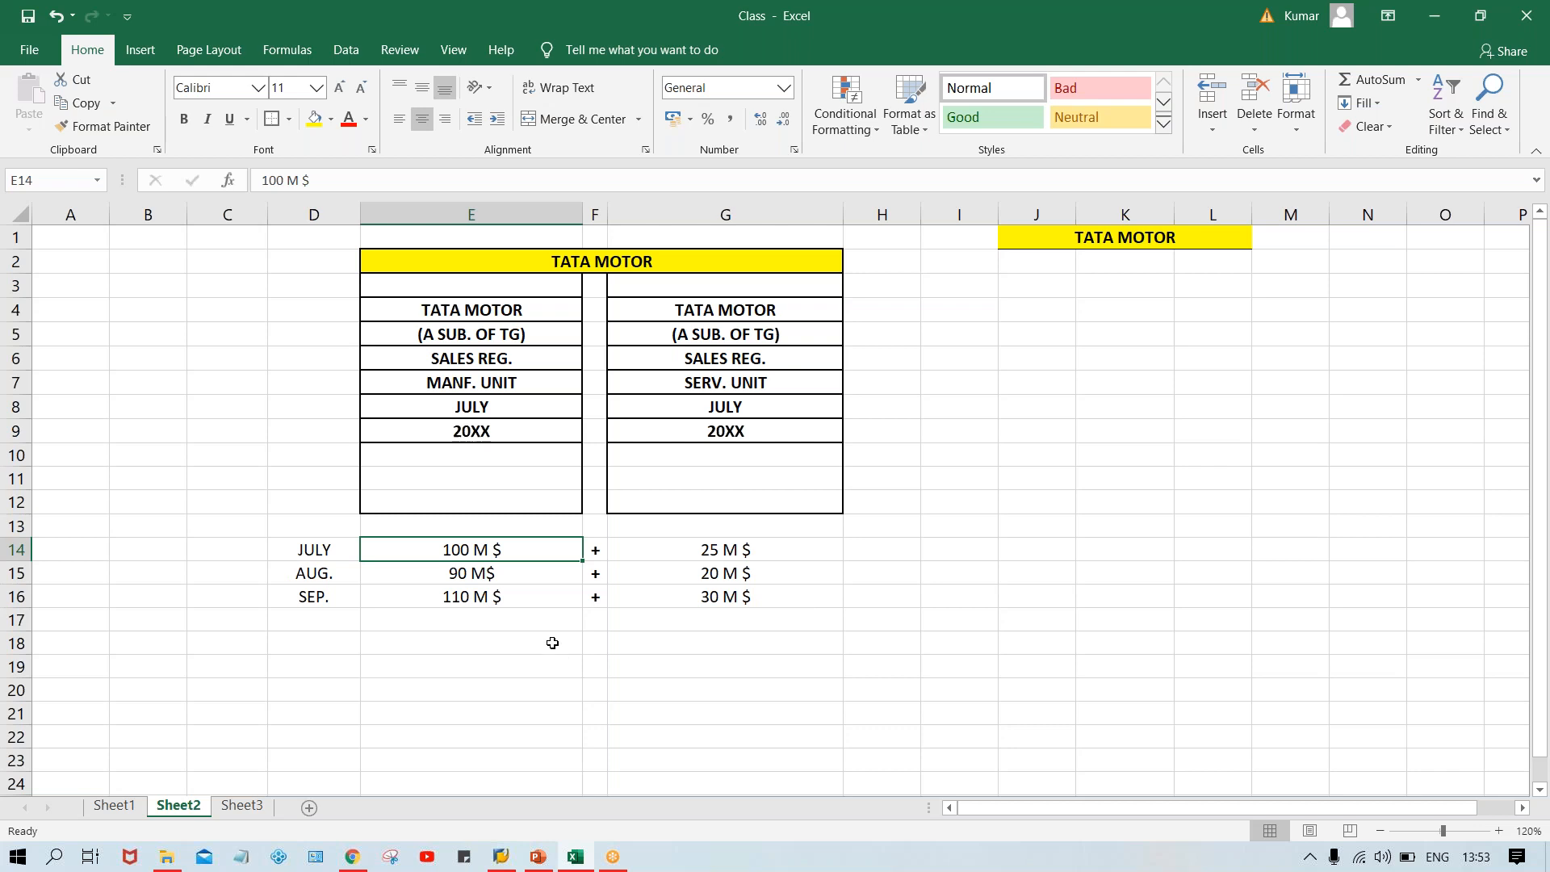
{"action": "left_click", "coordinate": [499, 384]}
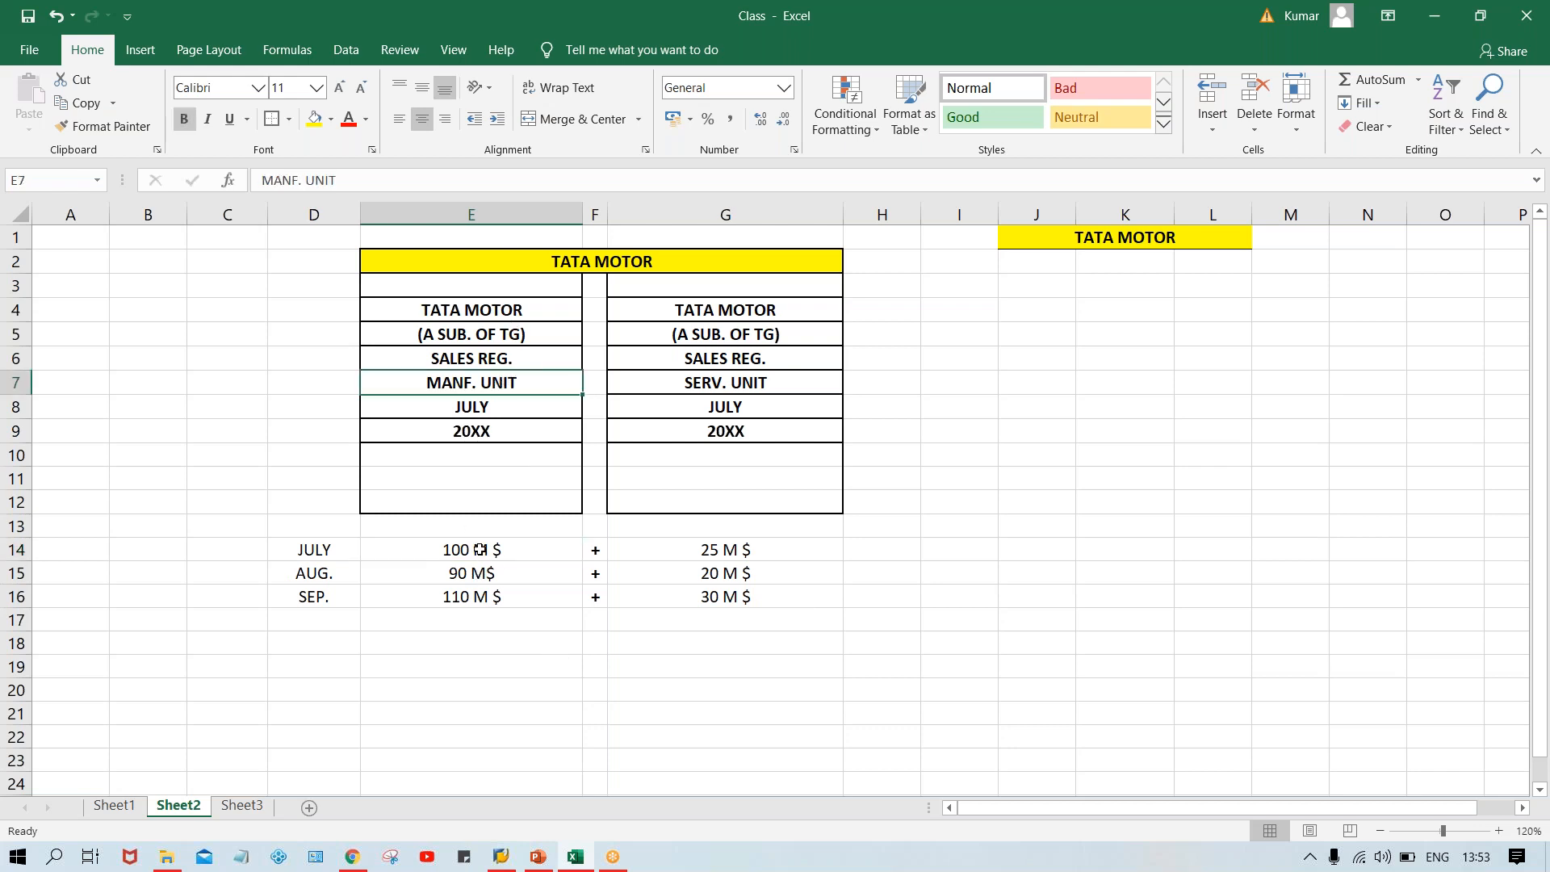
Enter the total 300 M $ in cell E17 below the manufacturing sales figures.
{"action": "left_click_drag", "start_coordinate": [478, 550], "coordinate": [471, 598]}
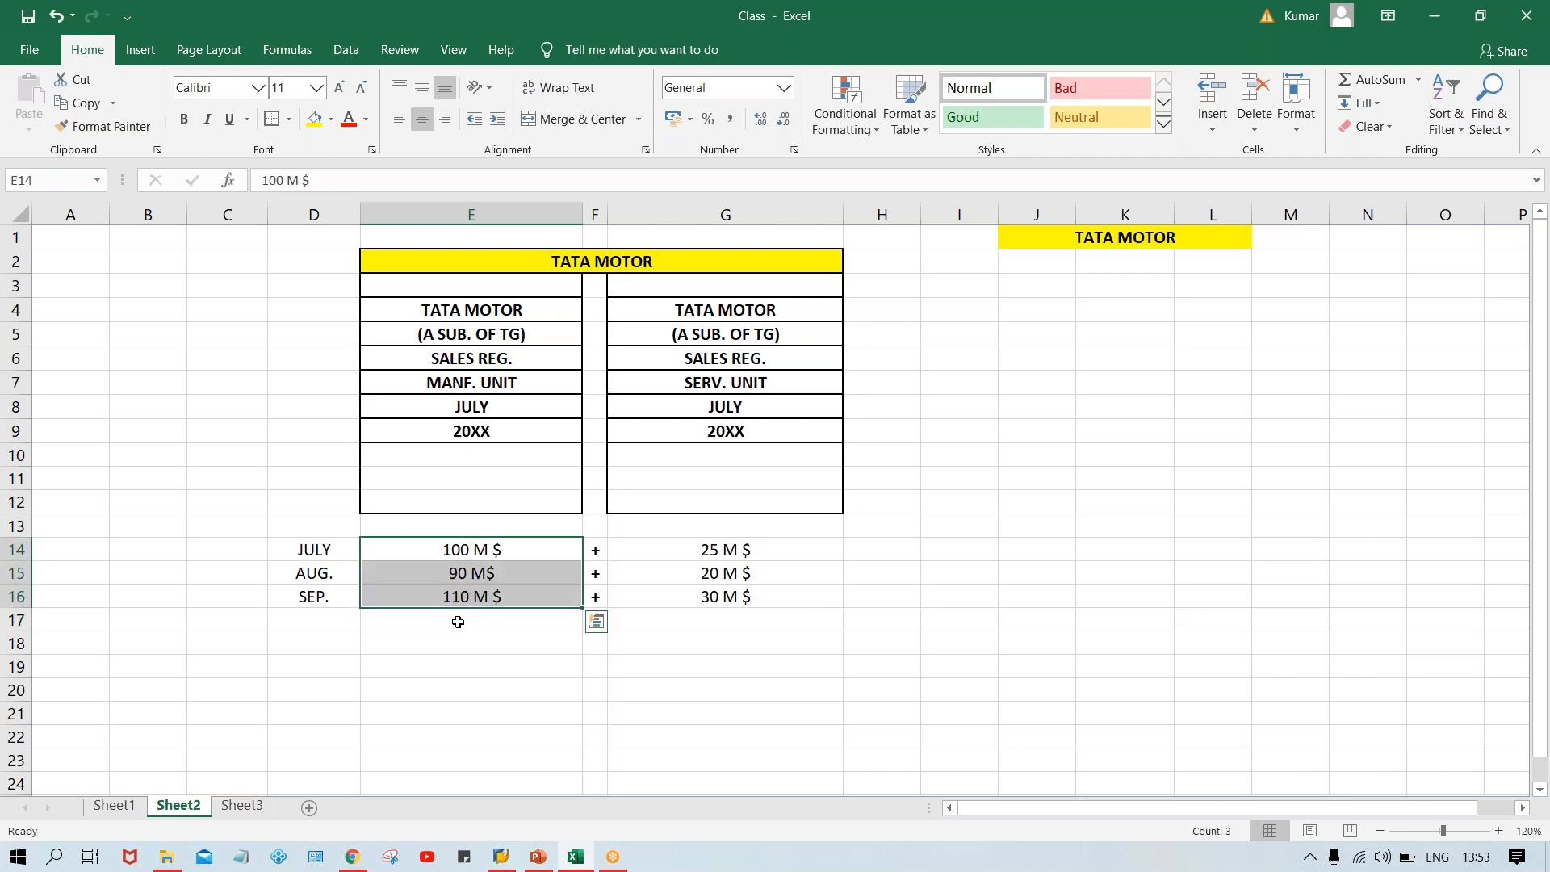
{"action": "left_click", "coordinate": [440, 624]}
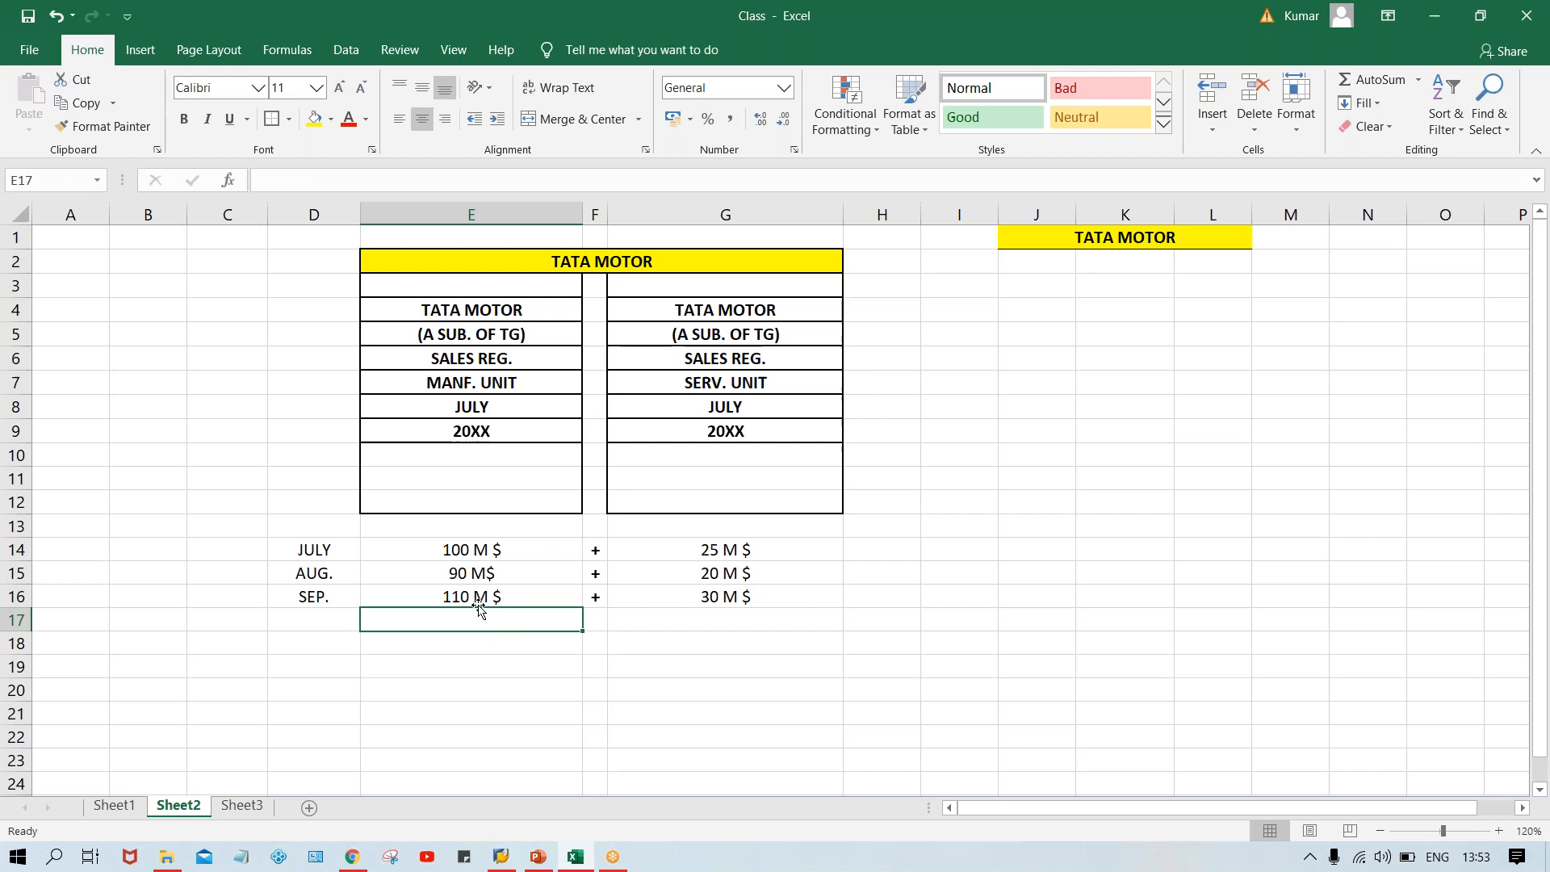
{"action": "type", "text": "300"}
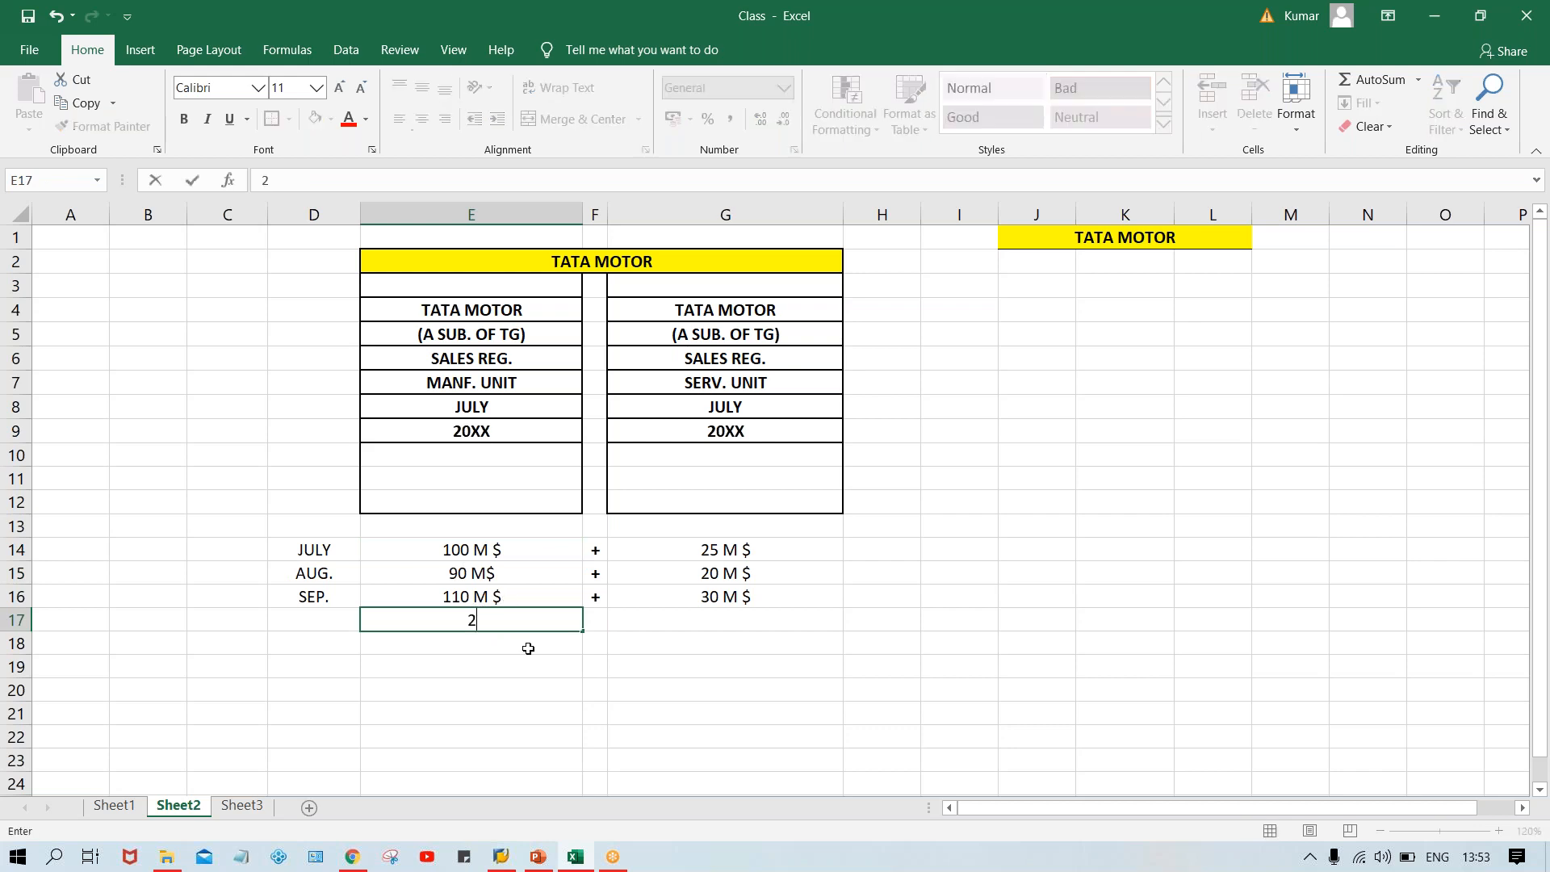
{"action": "type", "text": "0"}
{"action": "key", "text": "BackSpace"}
{"action": "type", "text": "M $"}
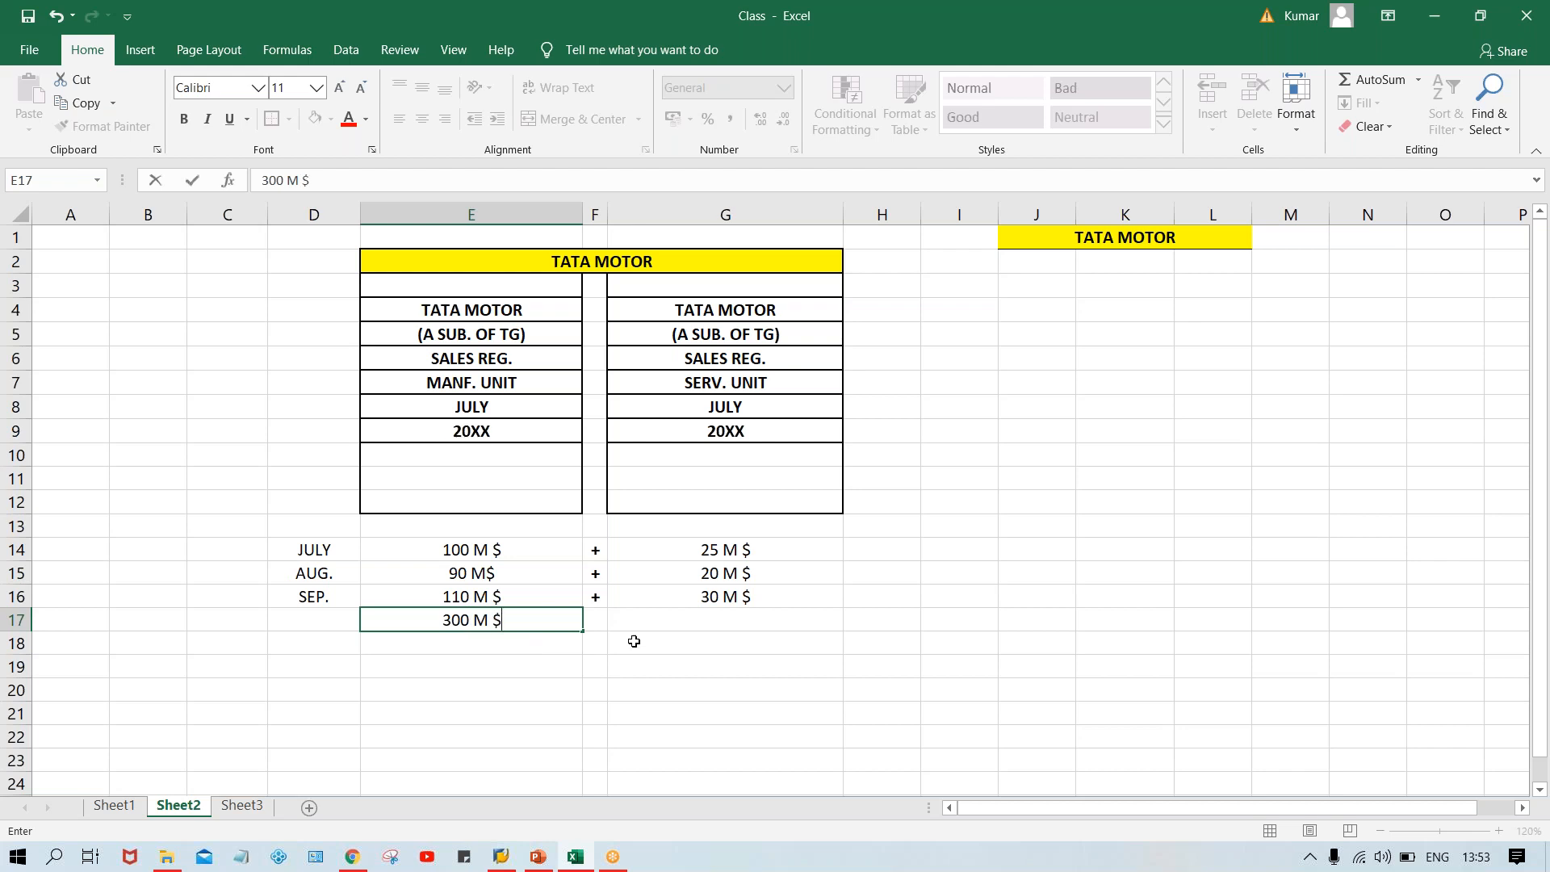
Enter the total 75 M $ in cell G17 below the service sales figures.
{"action": "left_click", "coordinate": [688, 624]}
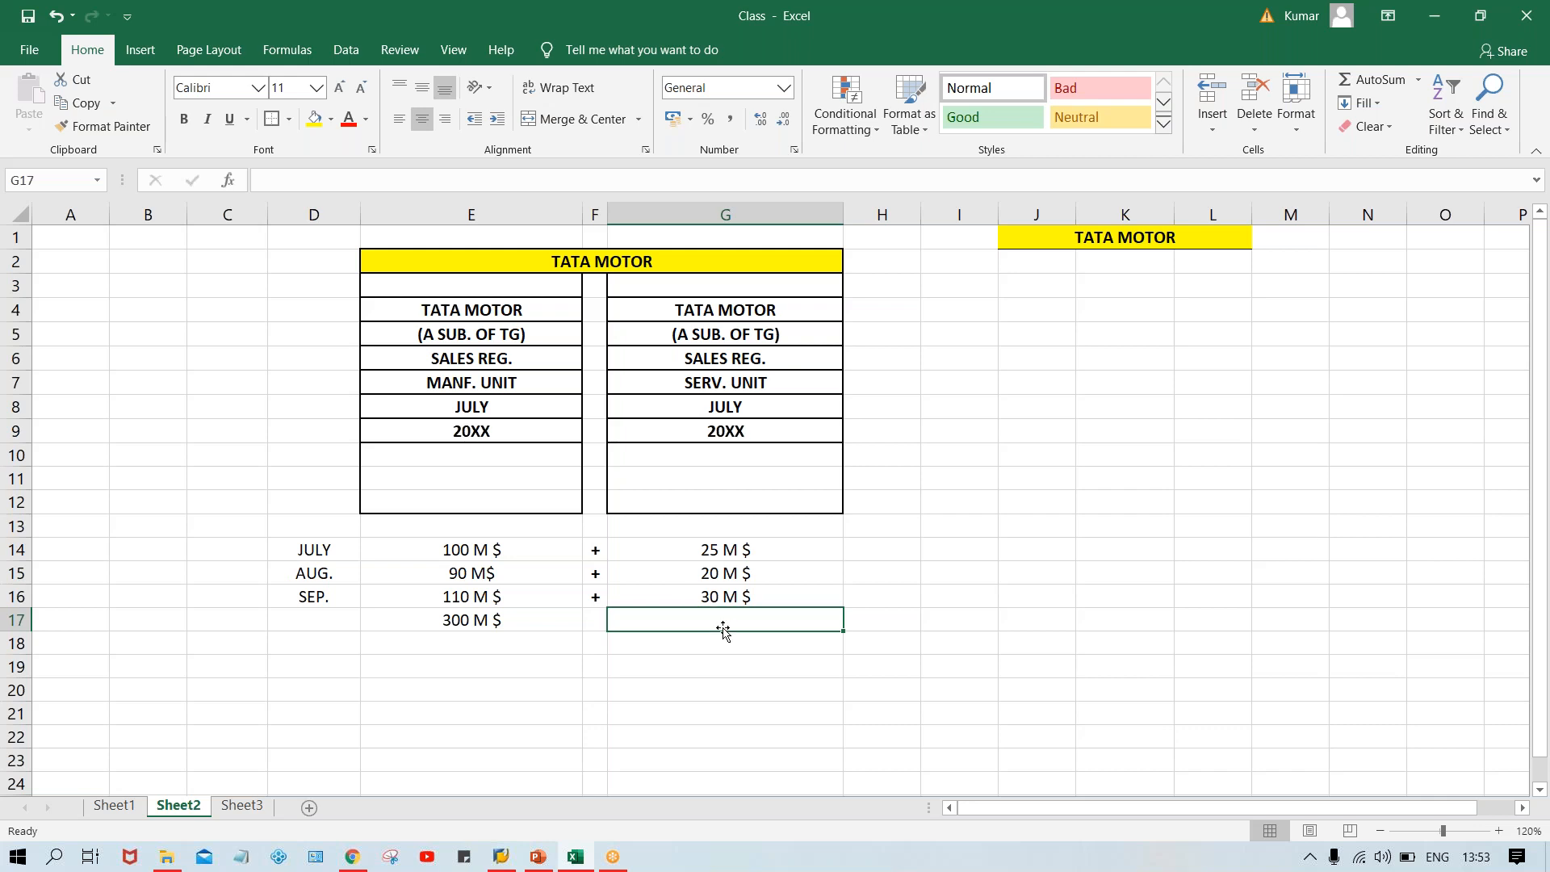
{"action": "type", "text": "75 M"}
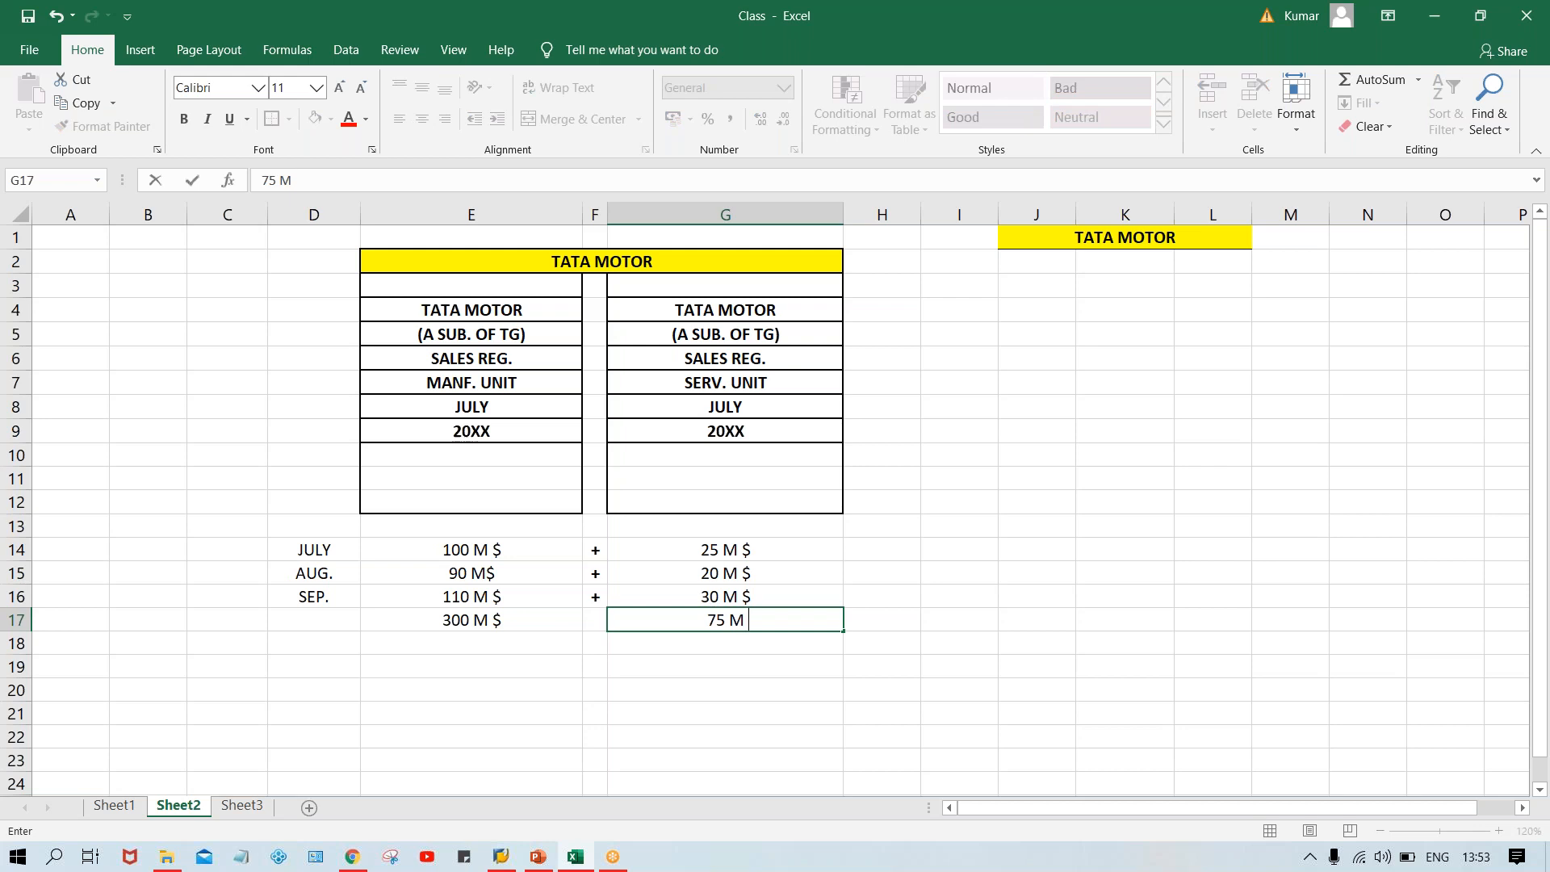
{"action": "type", "text": " $"}
{"action": "key", "text": "Return"}
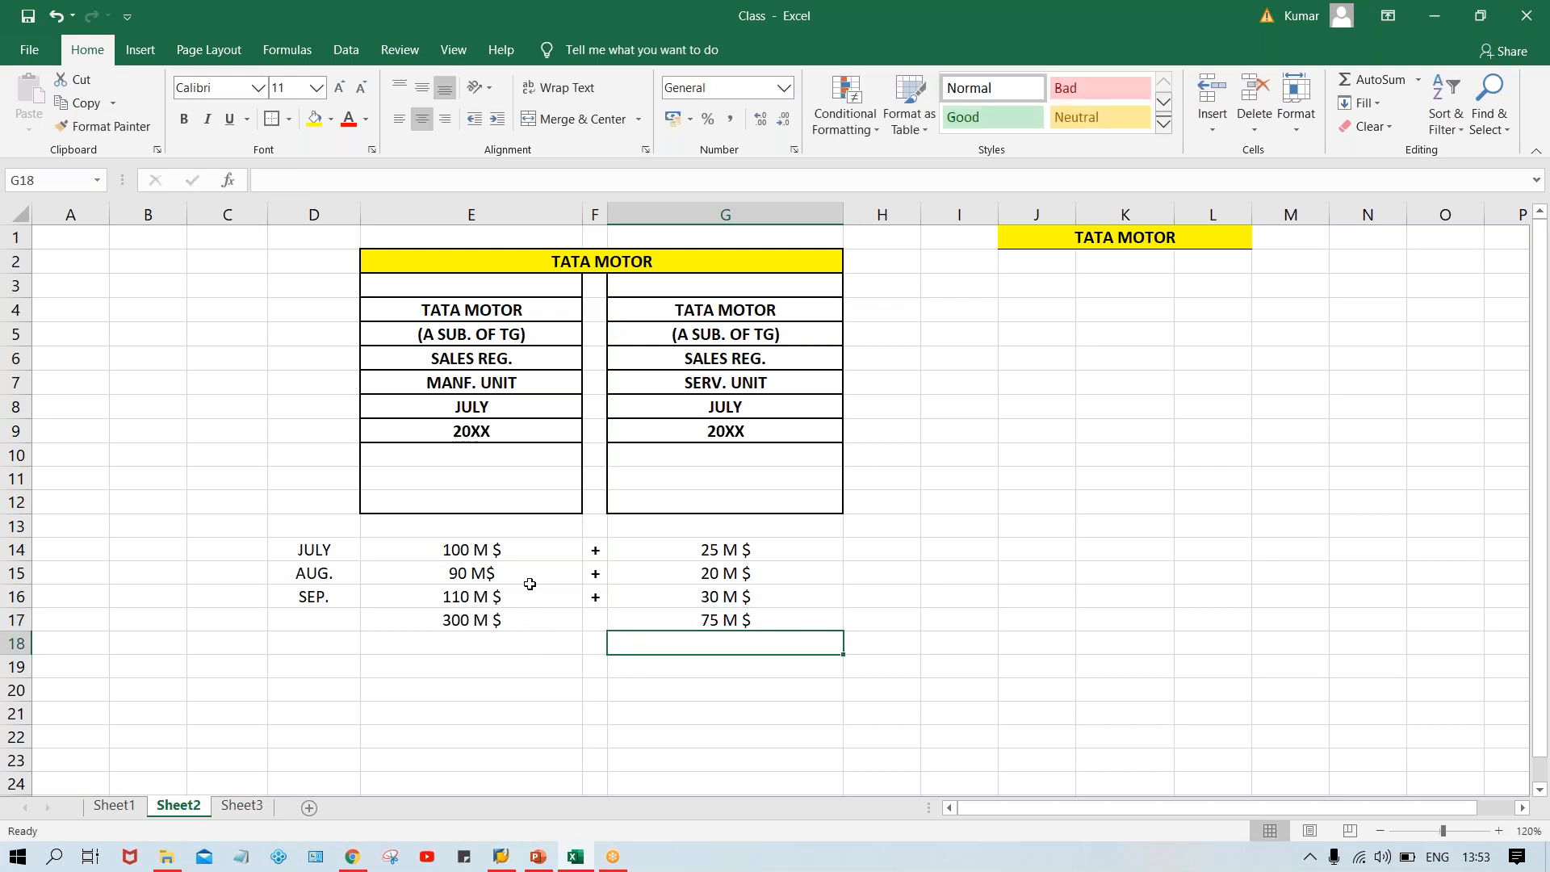
Inspect the merged title and the totals row of both columns.
{"action": "left_click", "coordinate": [596, 272]}
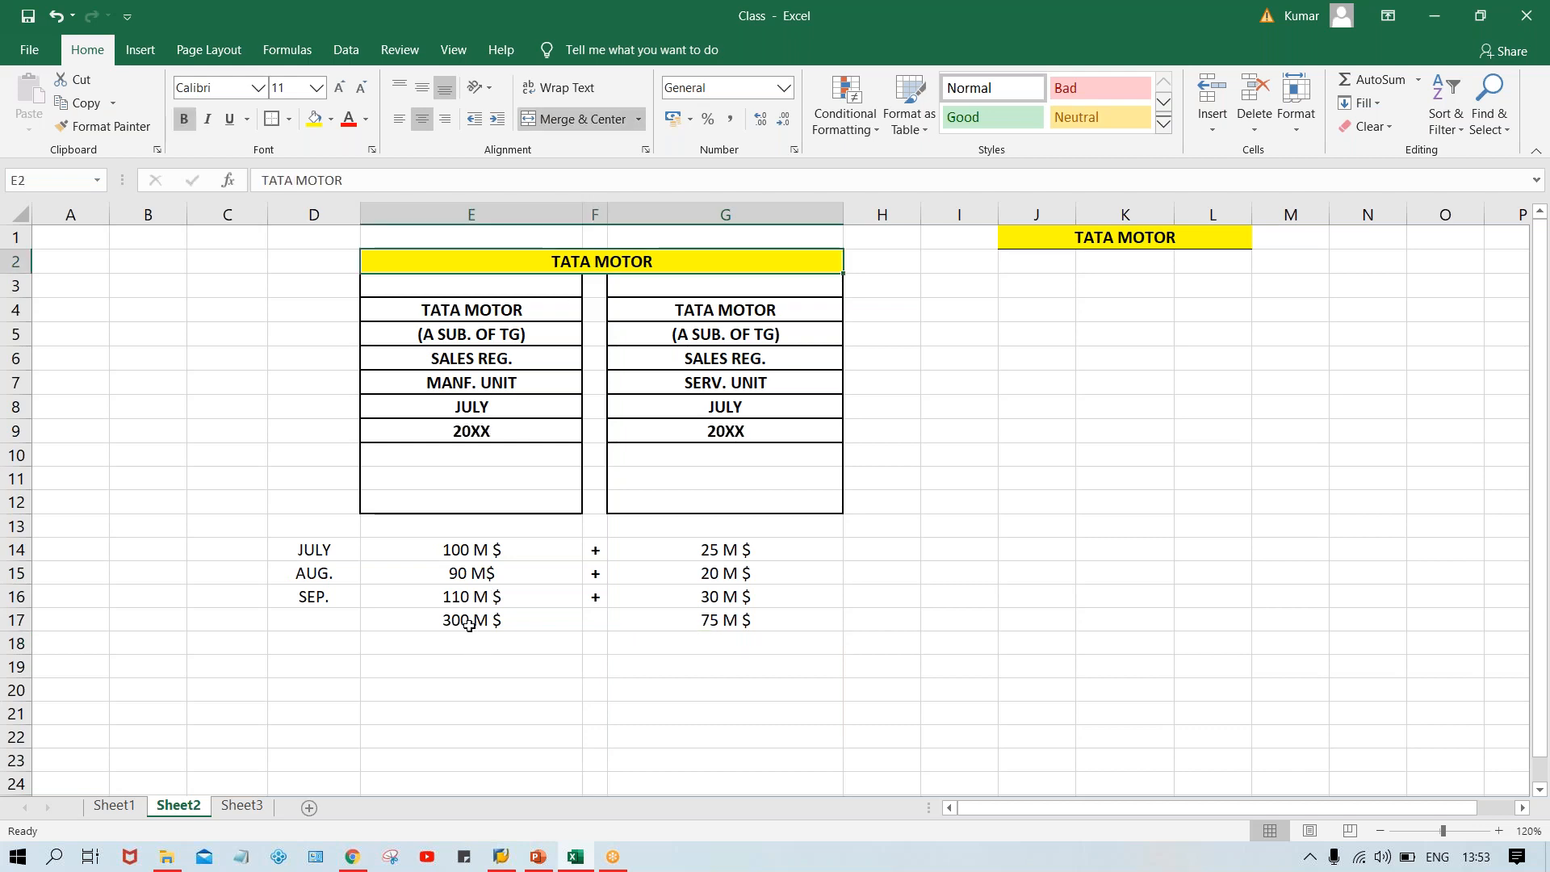
{"action": "left_click", "coordinate": [522, 623]}
{"action": "left_click", "coordinate": [690, 637]}
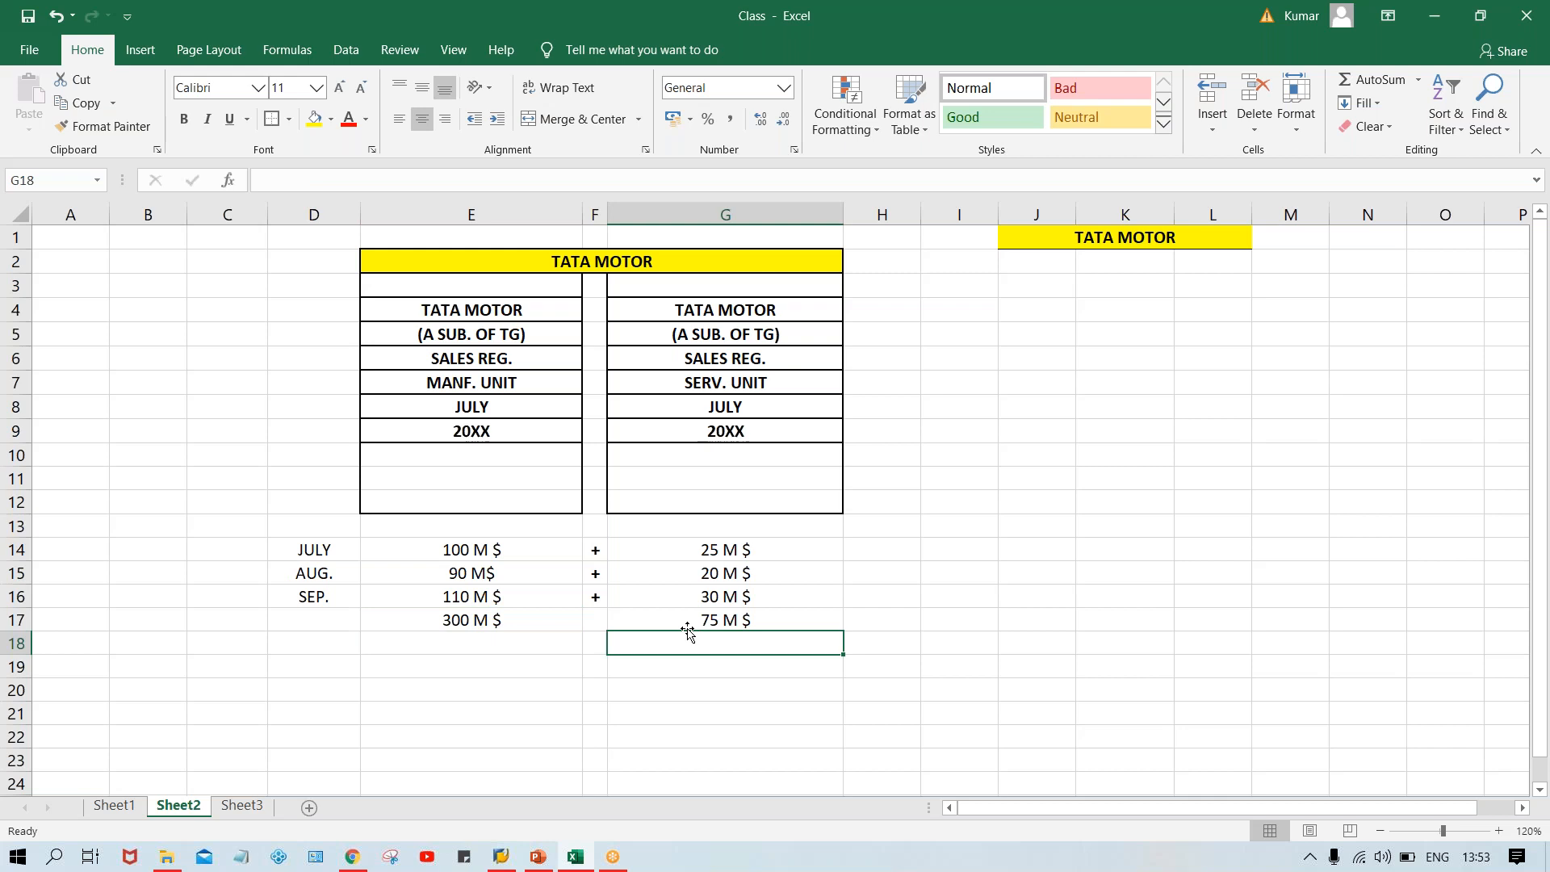
{"action": "left_click", "coordinate": [682, 616]}
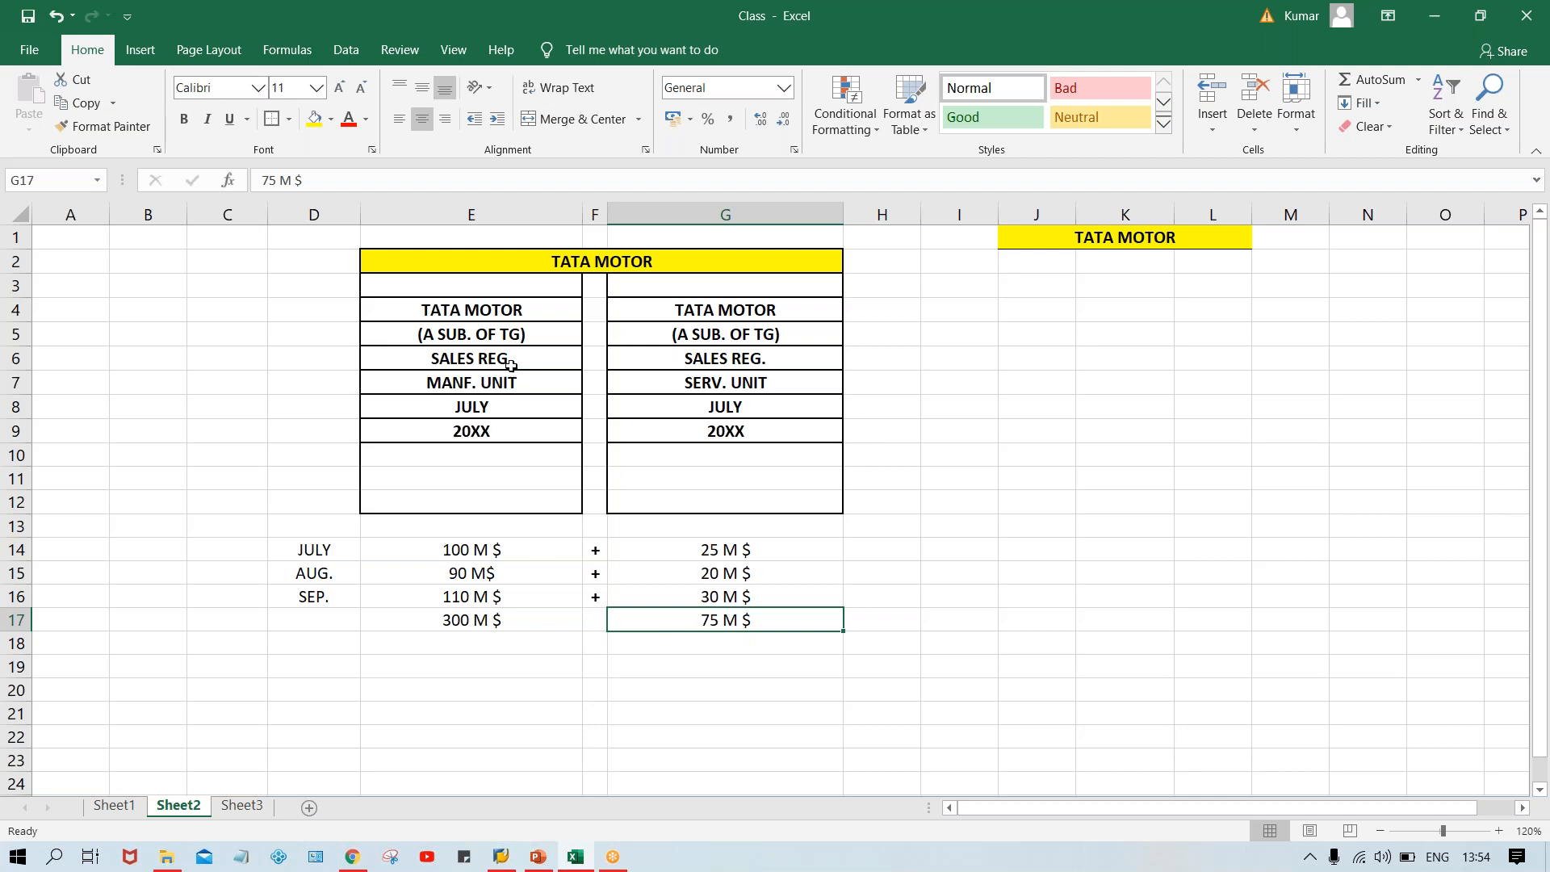
{"action": "left_click", "coordinate": [505, 321]}
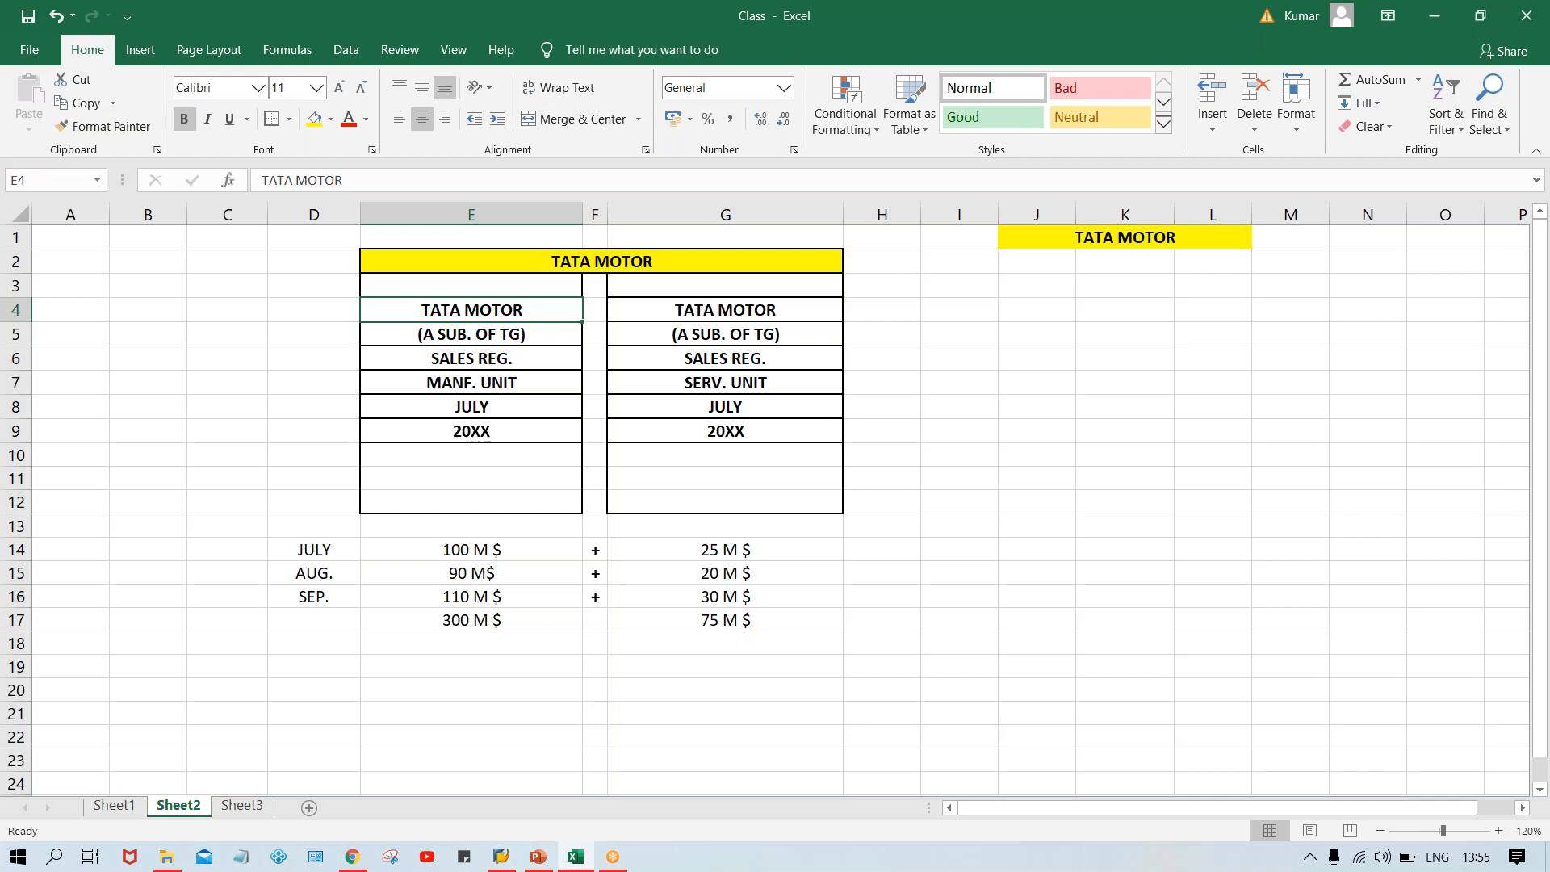
{"action": "left_click", "coordinate": [716, 257]}
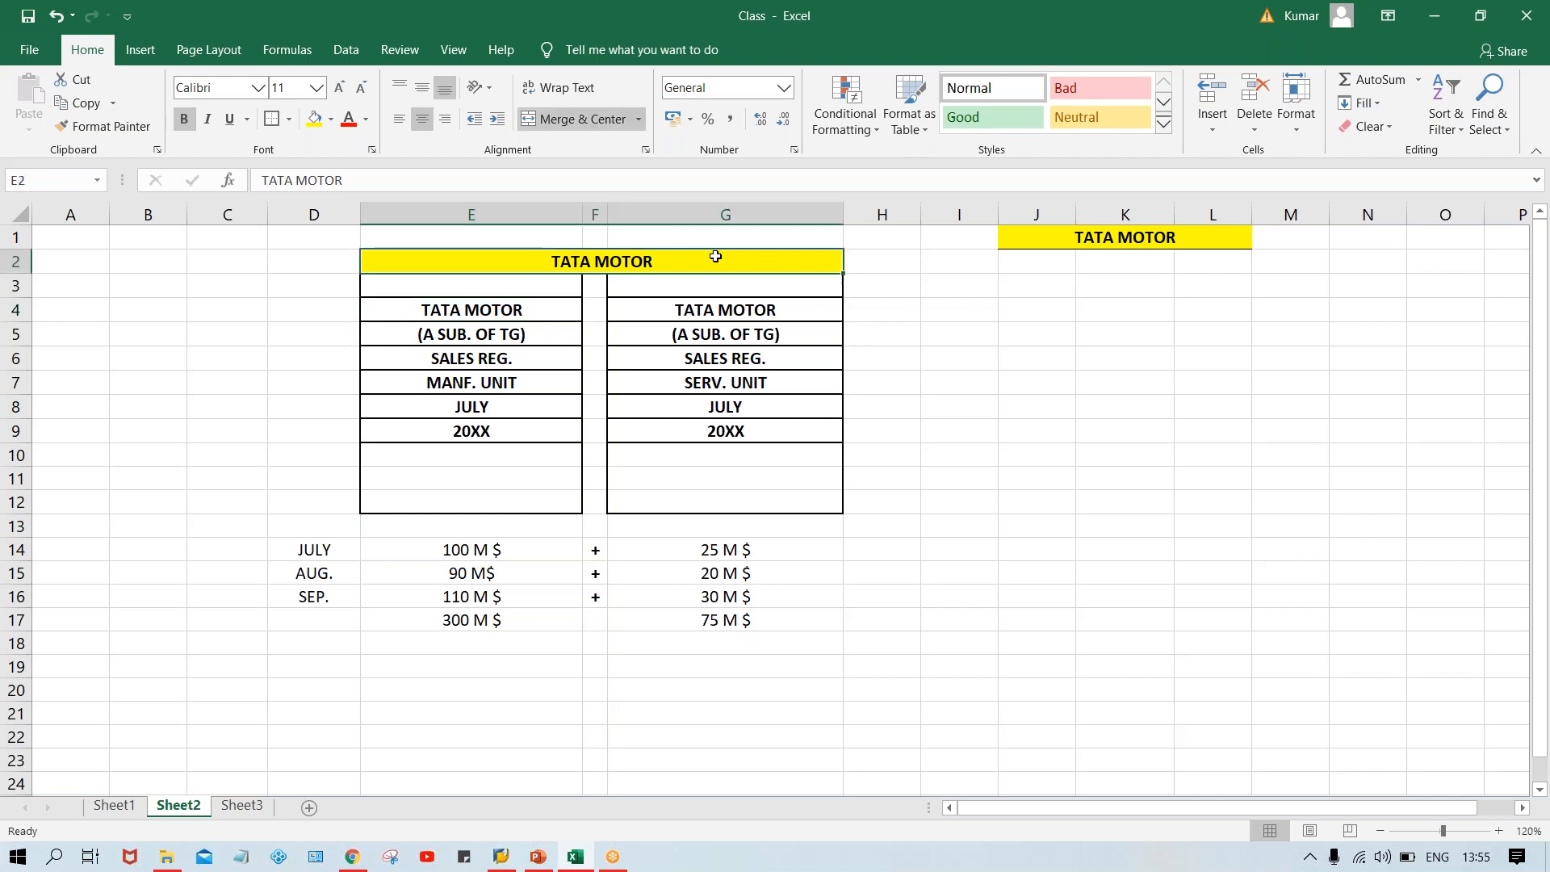
{"action": "left_click", "coordinate": [885, 260]}
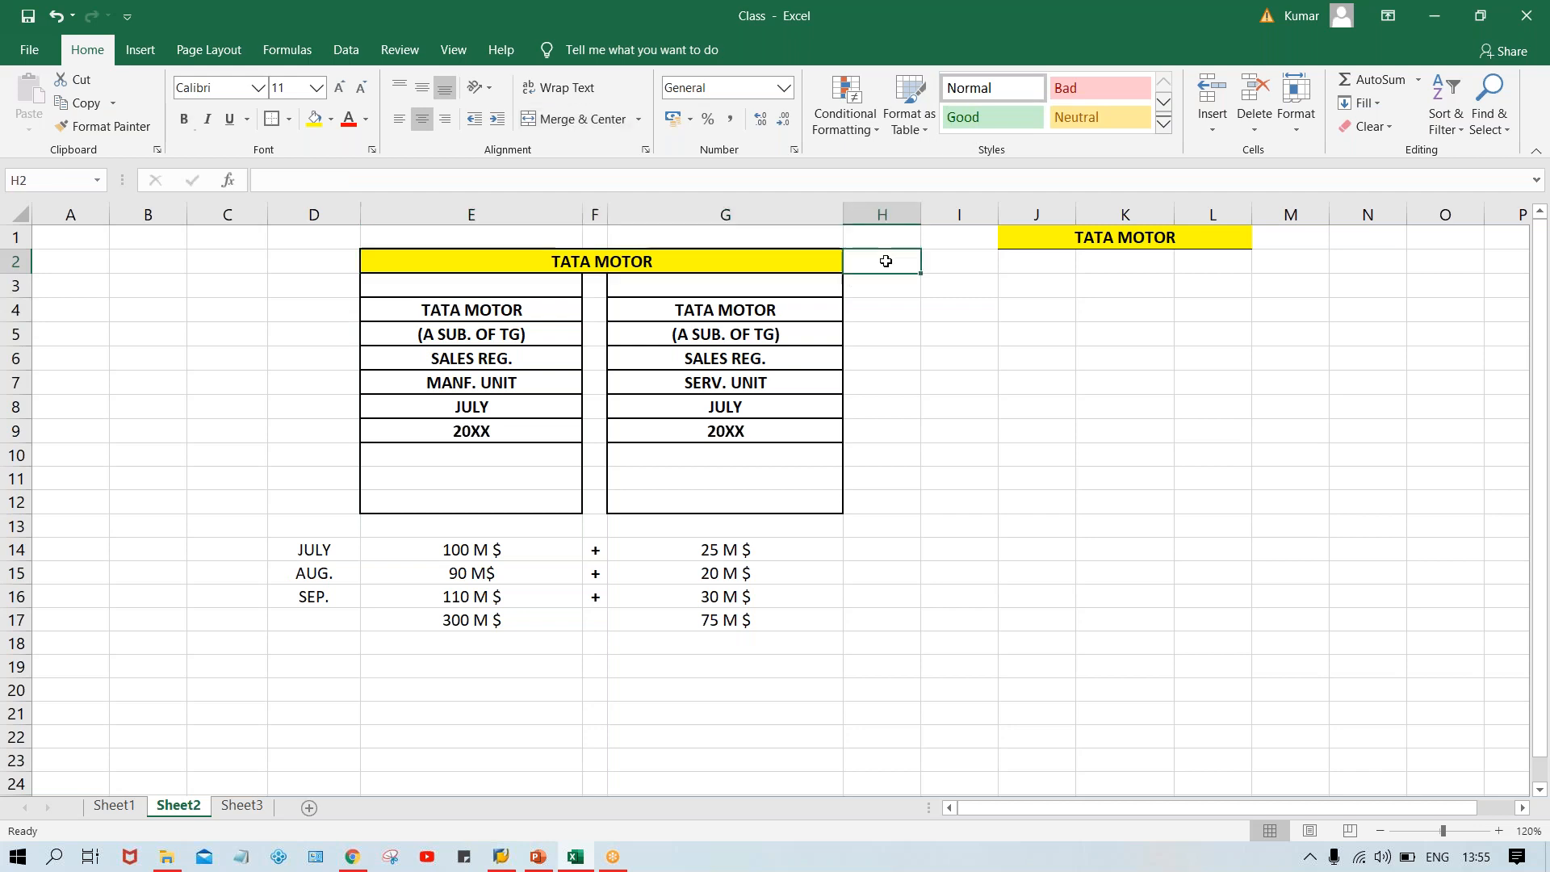
{"action": "type", "text": "SET"}
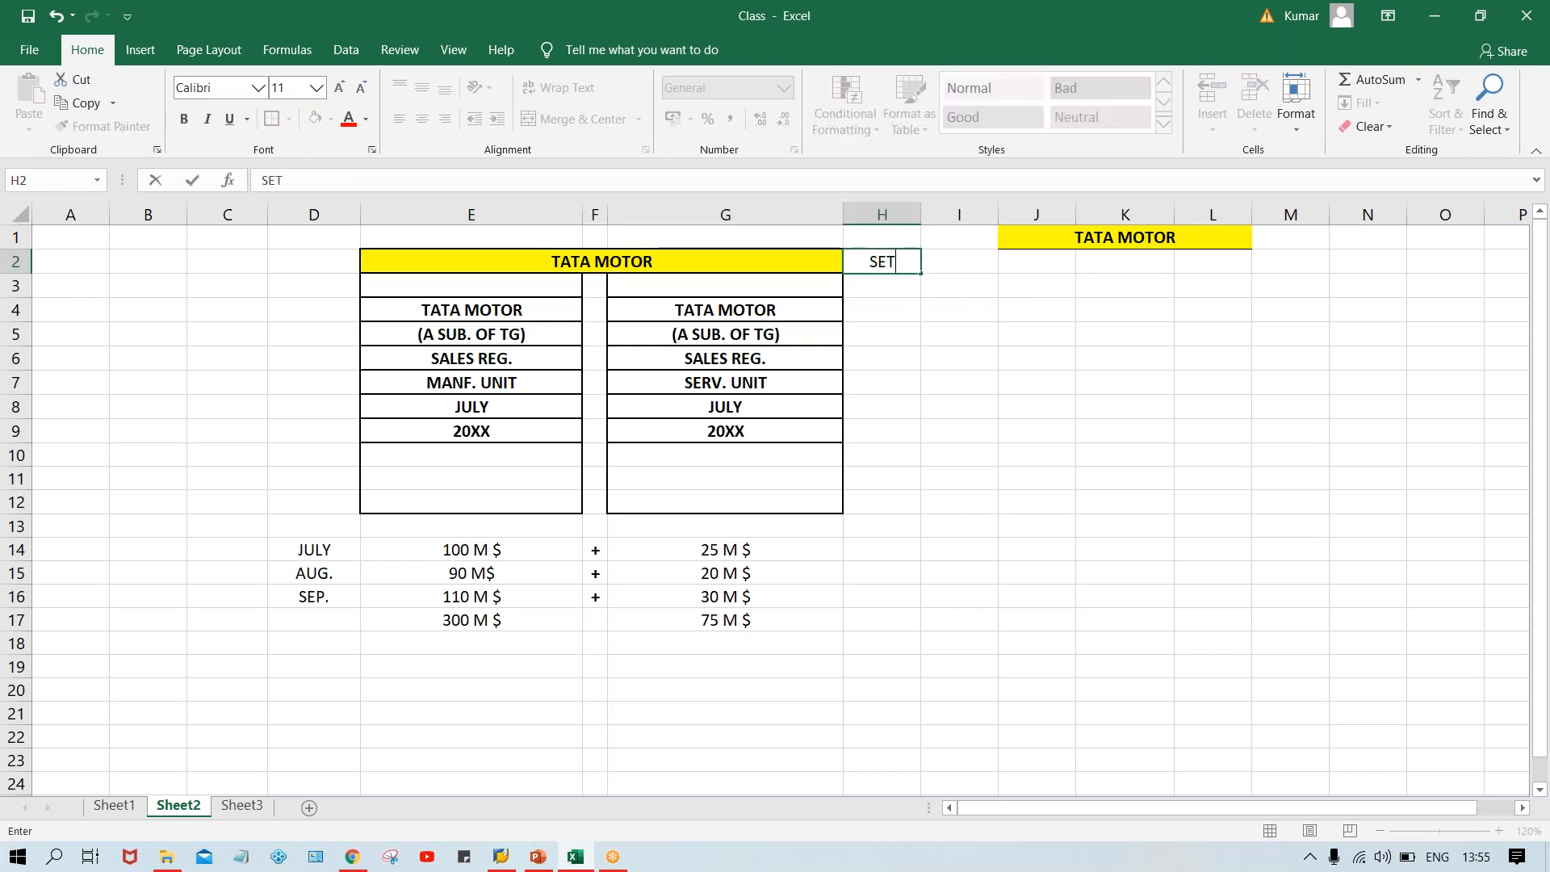
{"action": "type", "text": " UM"}
{"action": "key", "text": "BackSpace"}
{"action": "type", "text": "P"}
{"action": "left_click", "coordinate": [892, 290]}
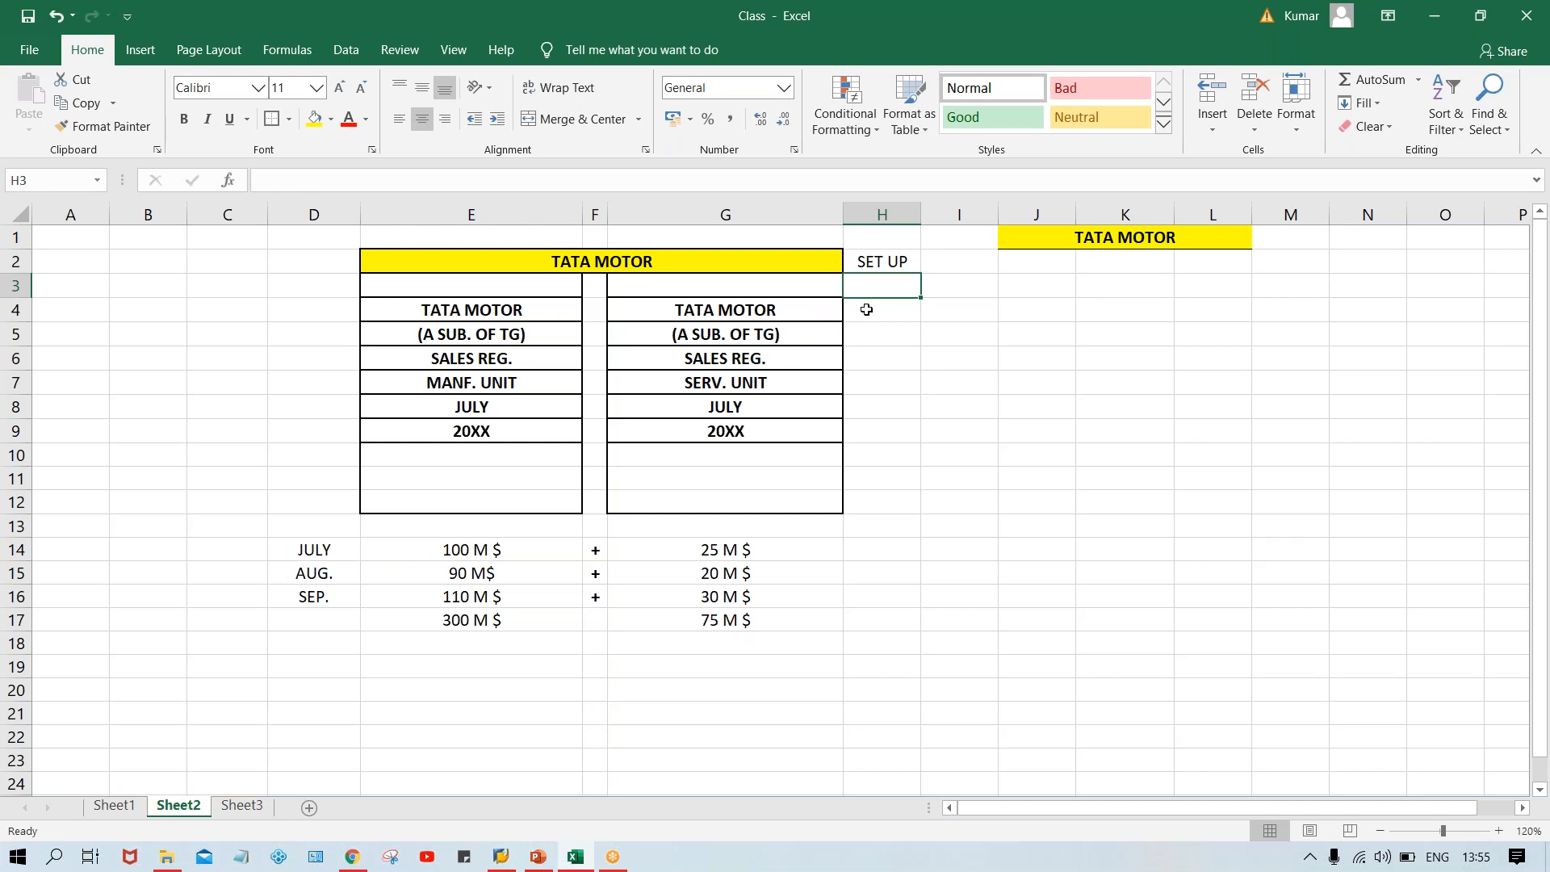
{"action": "left_click", "coordinate": [877, 265]}
{"action": "key", "text": "Delete"}
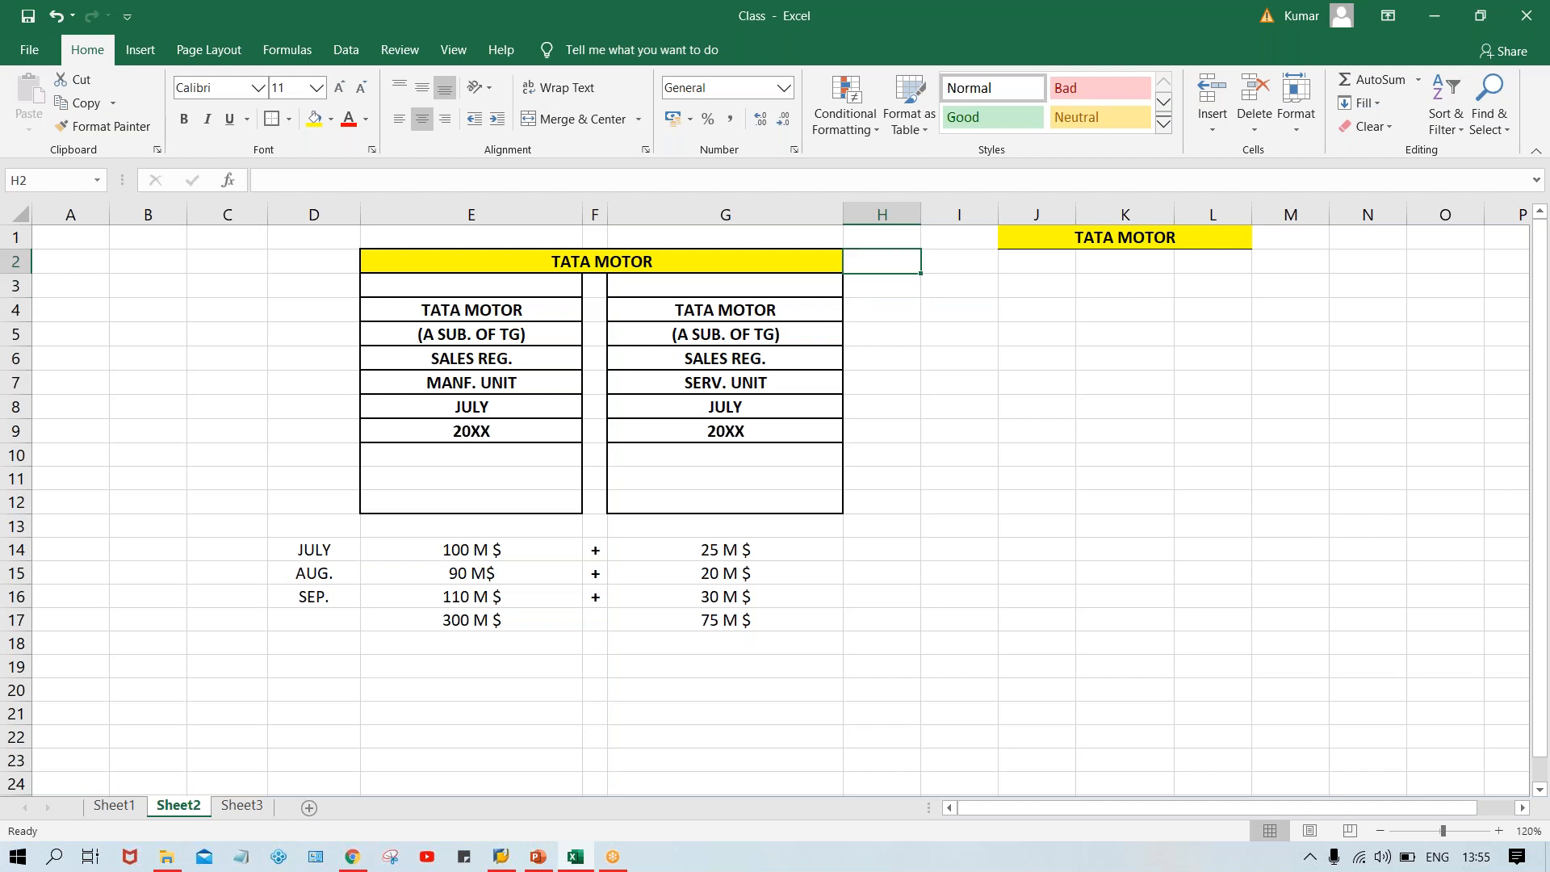
Enter SET UP in cell H4 beside the first header row and fill it down into H5.
{"action": "left_click", "coordinate": [877, 314]}
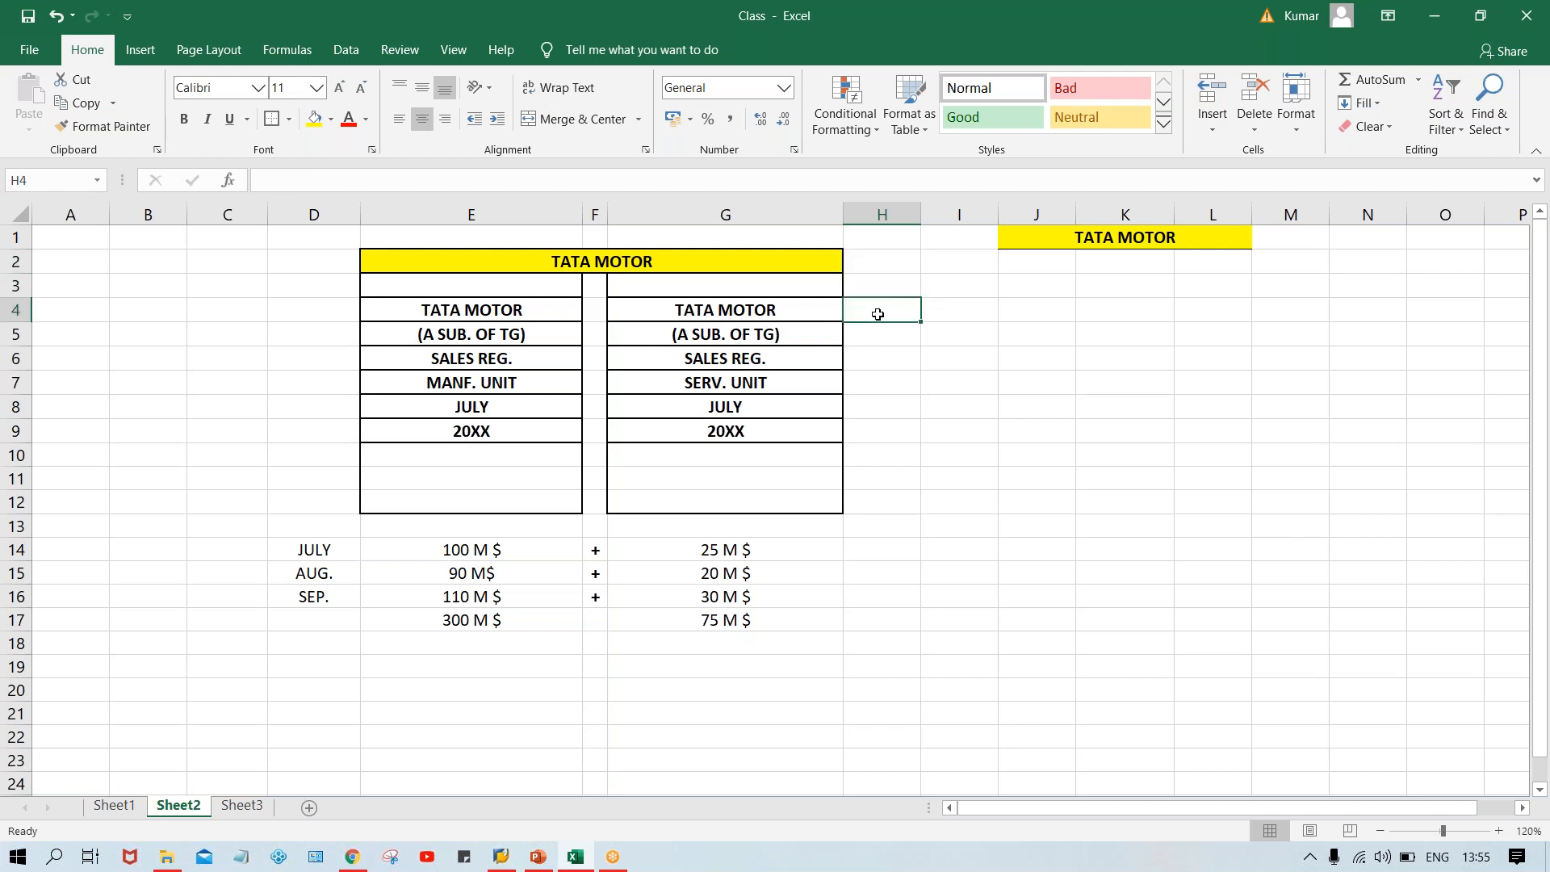
{"action": "type", "text": "SET UP"}
{"action": "key", "text": "Return"}
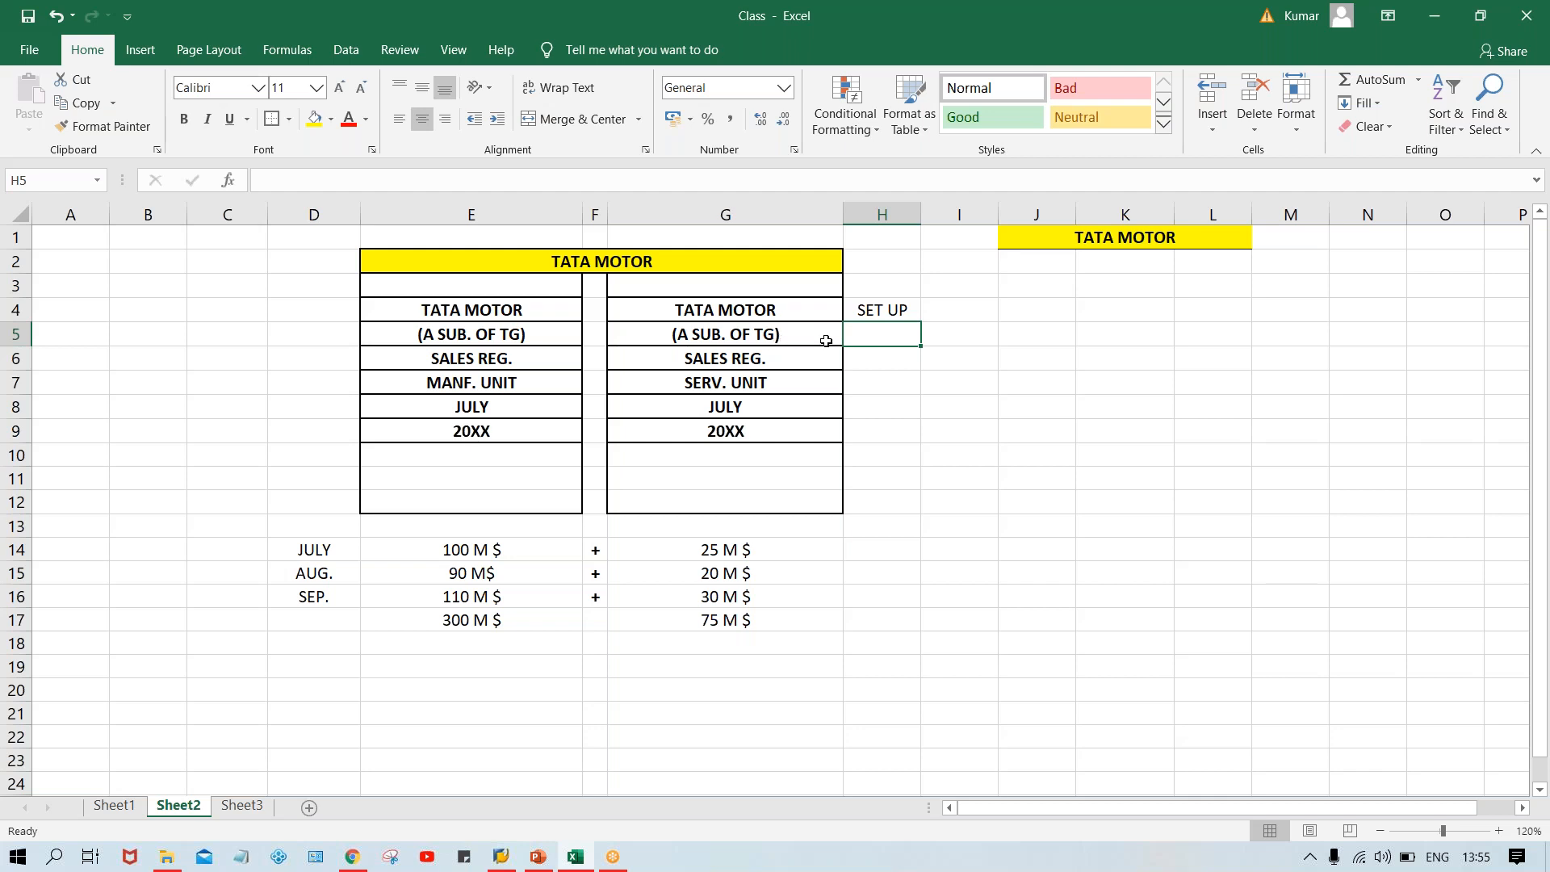
{"action": "key", "text": "ctrl+d"}
{"action": "left_click", "coordinate": [864, 308]}
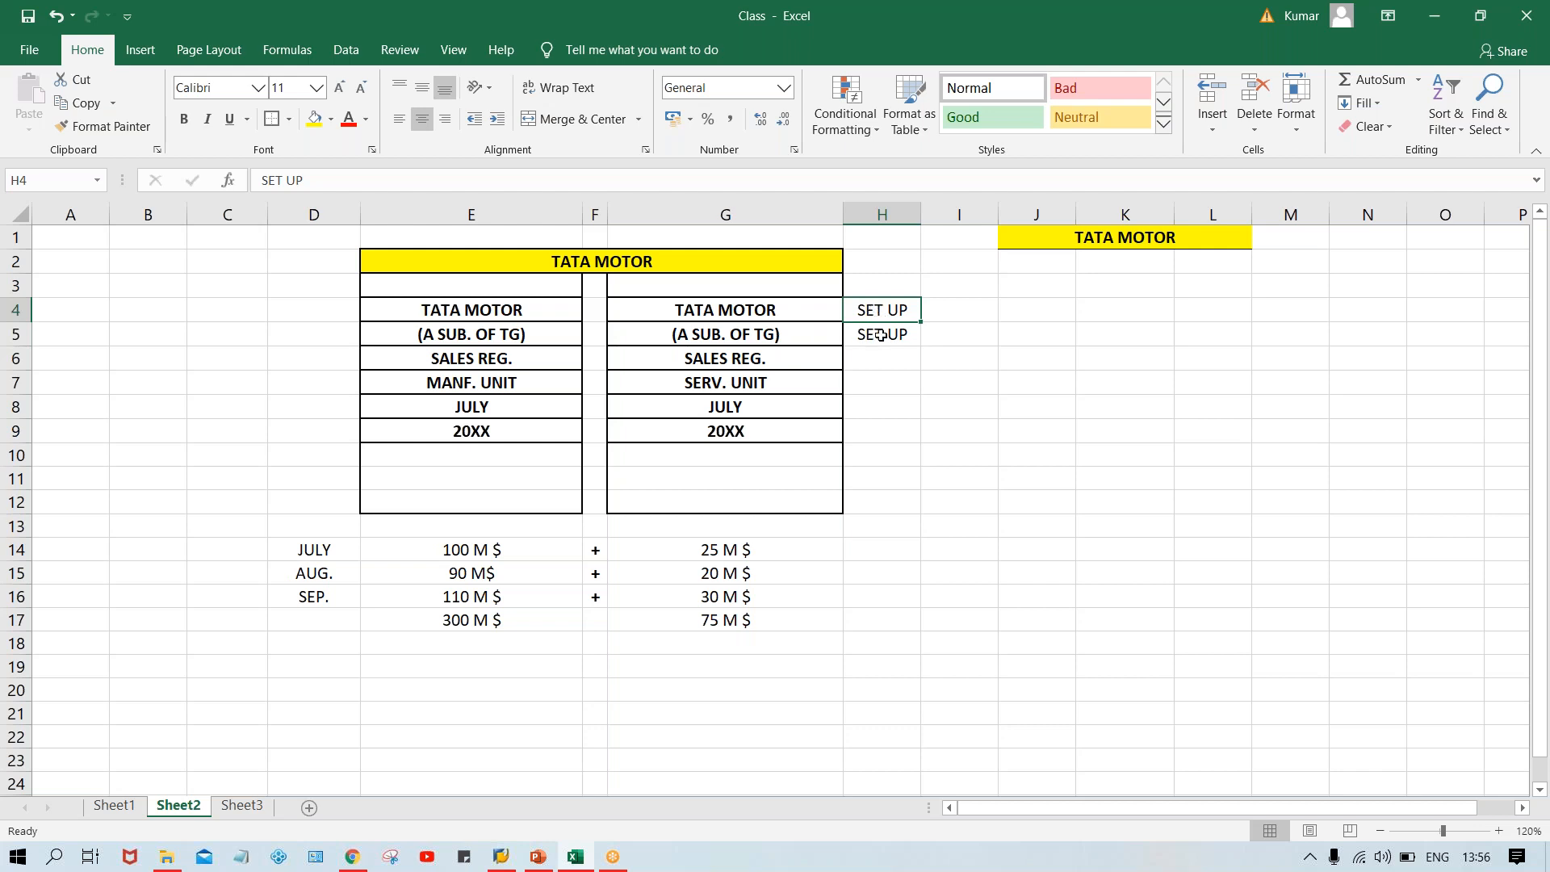
{"action": "left_click", "coordinate": [883, 338]}
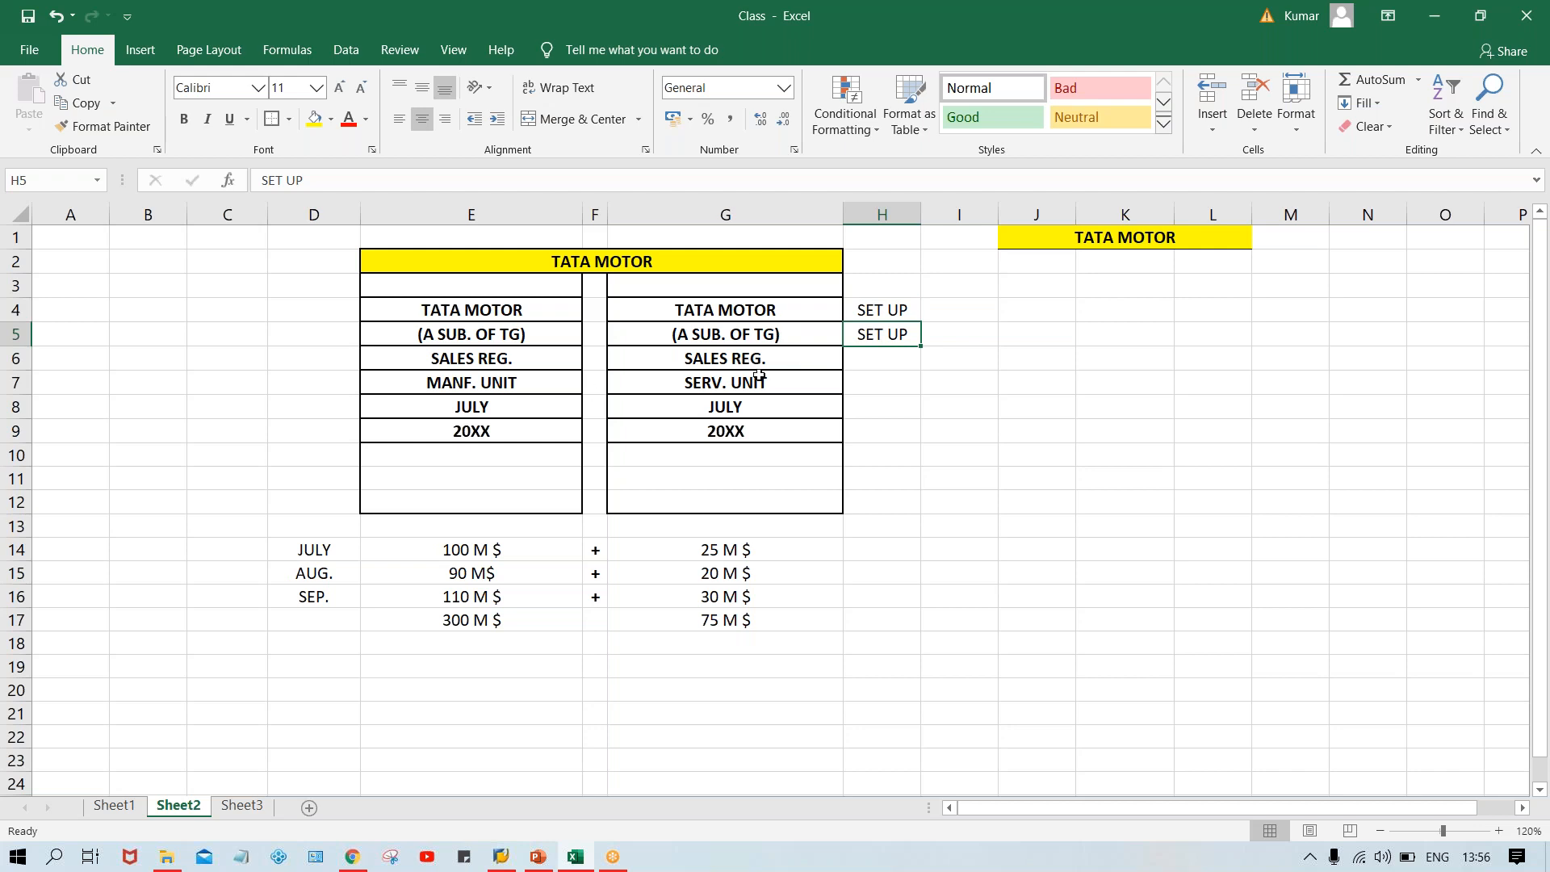
Enter SET UP in cell H7 beside the MANF. UNIT and SERV. UNIT row.
{"action": "left_click", "coordinate": [501, 384]}
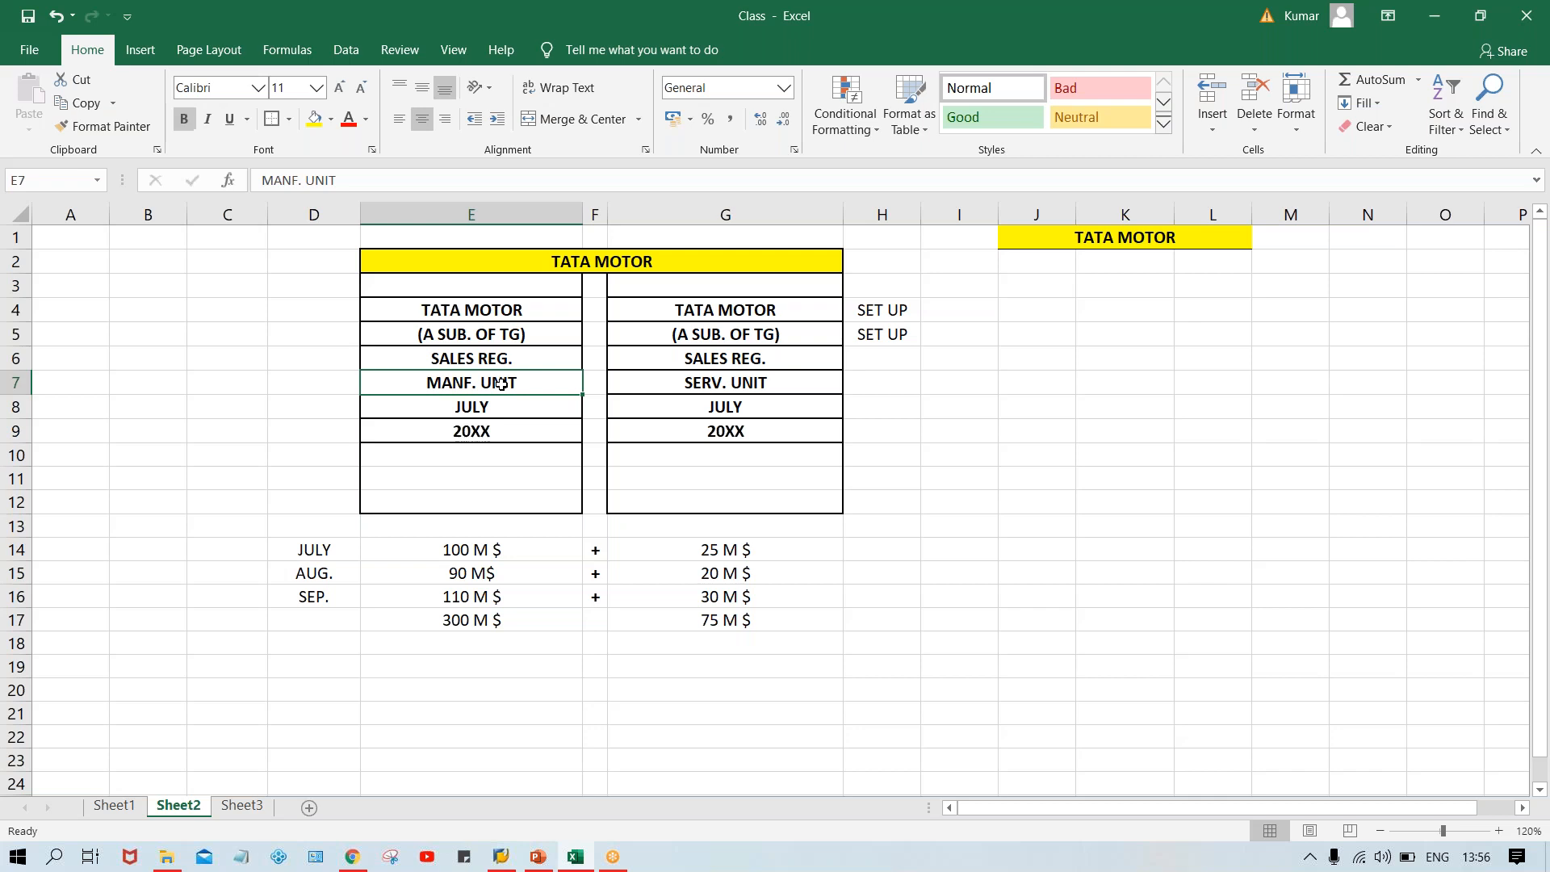
{"action": "left_click", "coordinate": [737, 378]}
{"action": "left_click", "coordinate": [867, 384]}
{"action": "type", "text": "SET UP"}
{"action": "key", "text": "Return"}
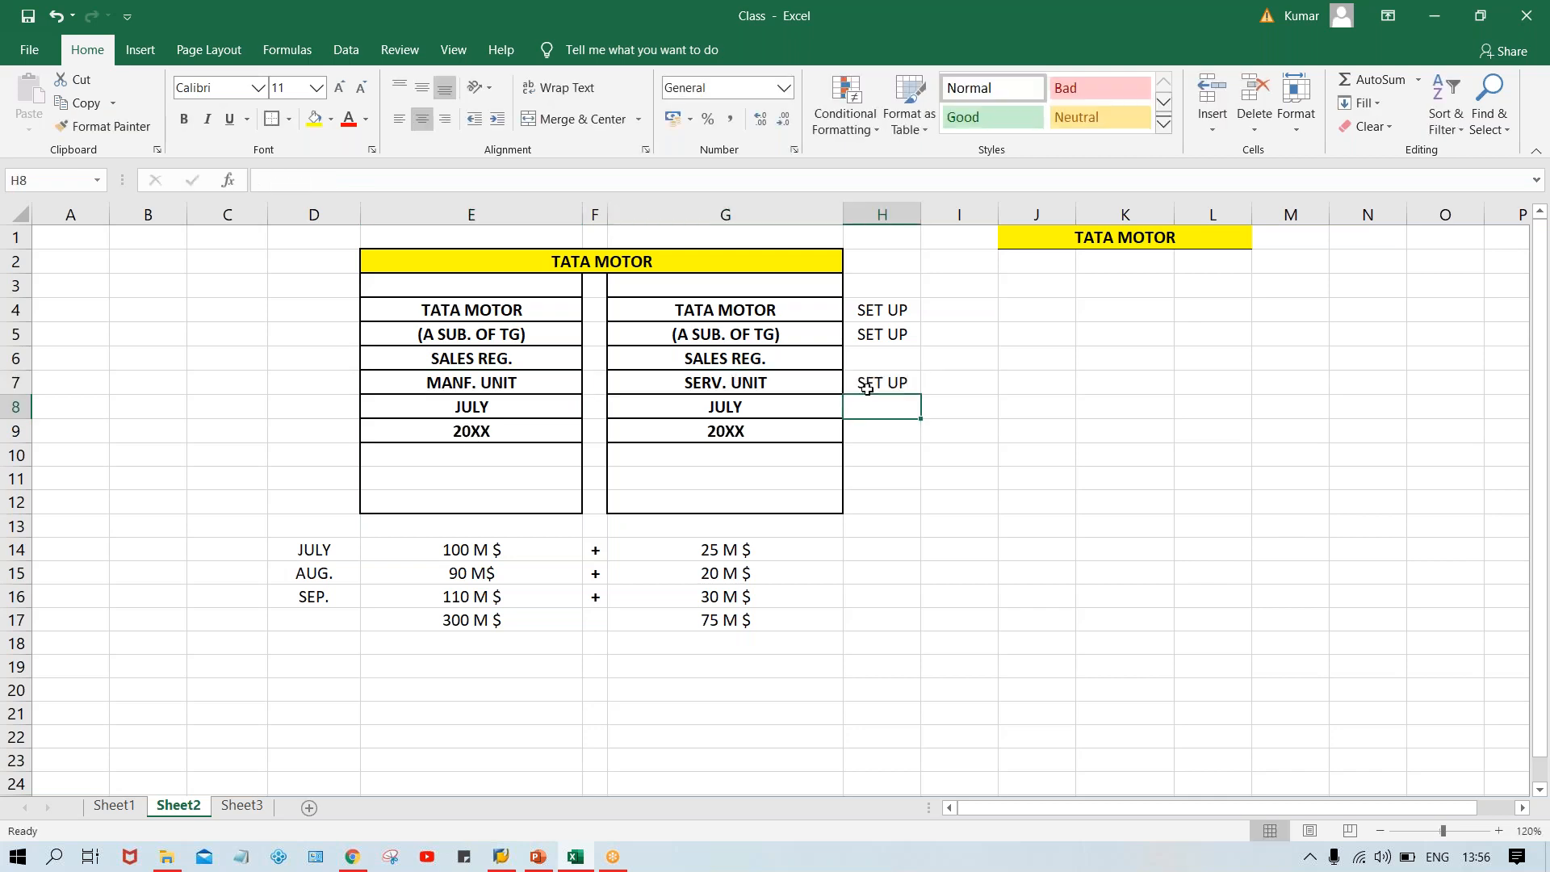
Fill SET UP down into cells H8 and H9 beside the JULY and 20XX rows.
{"action": "left_click", "coordinate": [509, 414]}
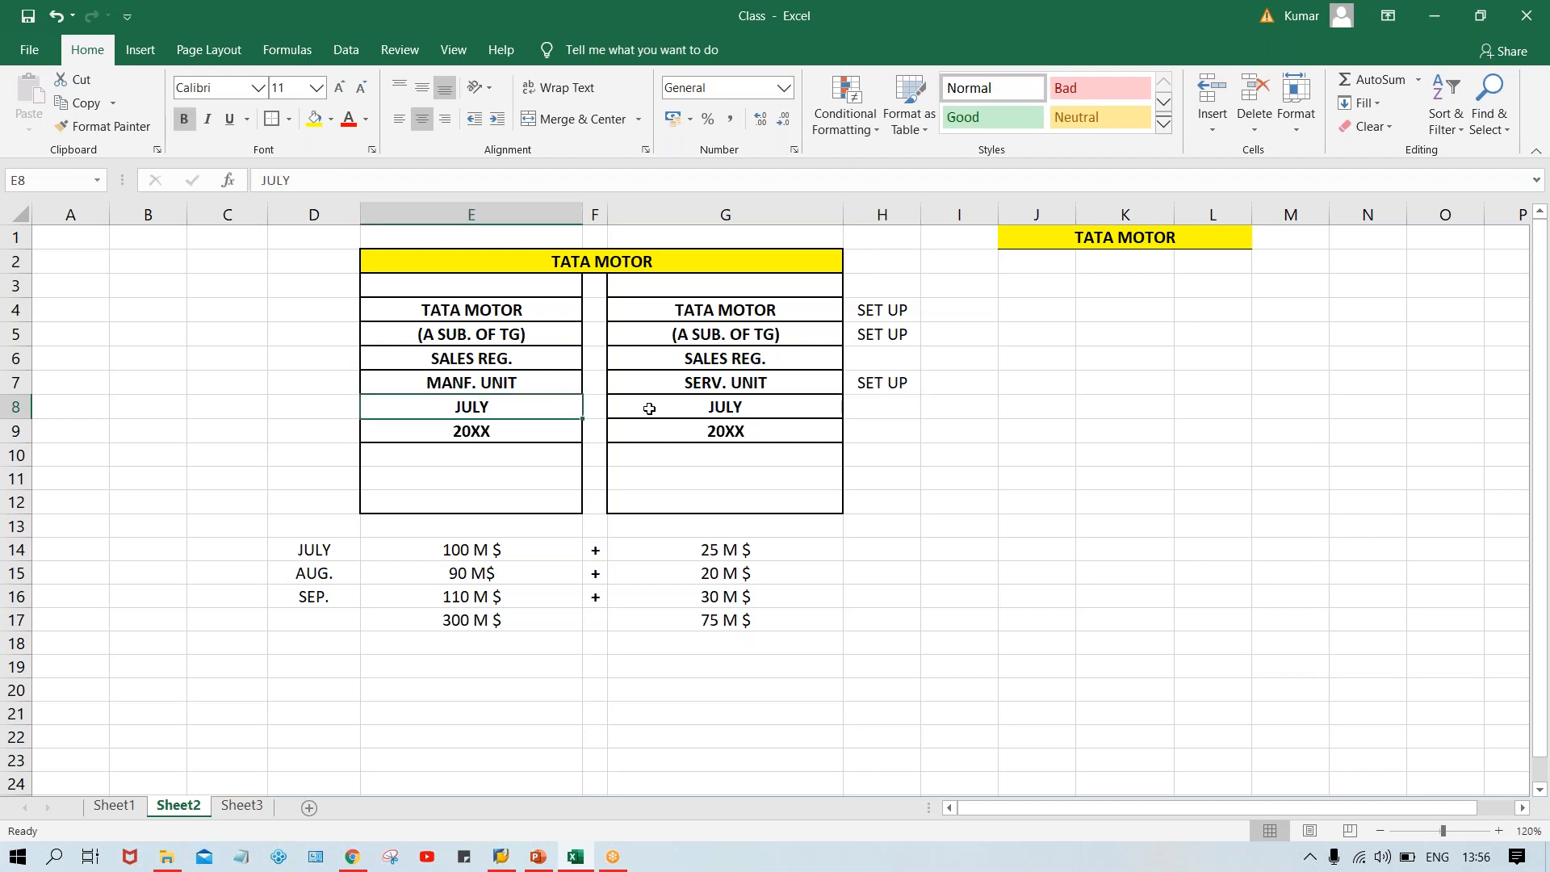
{"action": "left_click", "coordinate": [664, 410]}
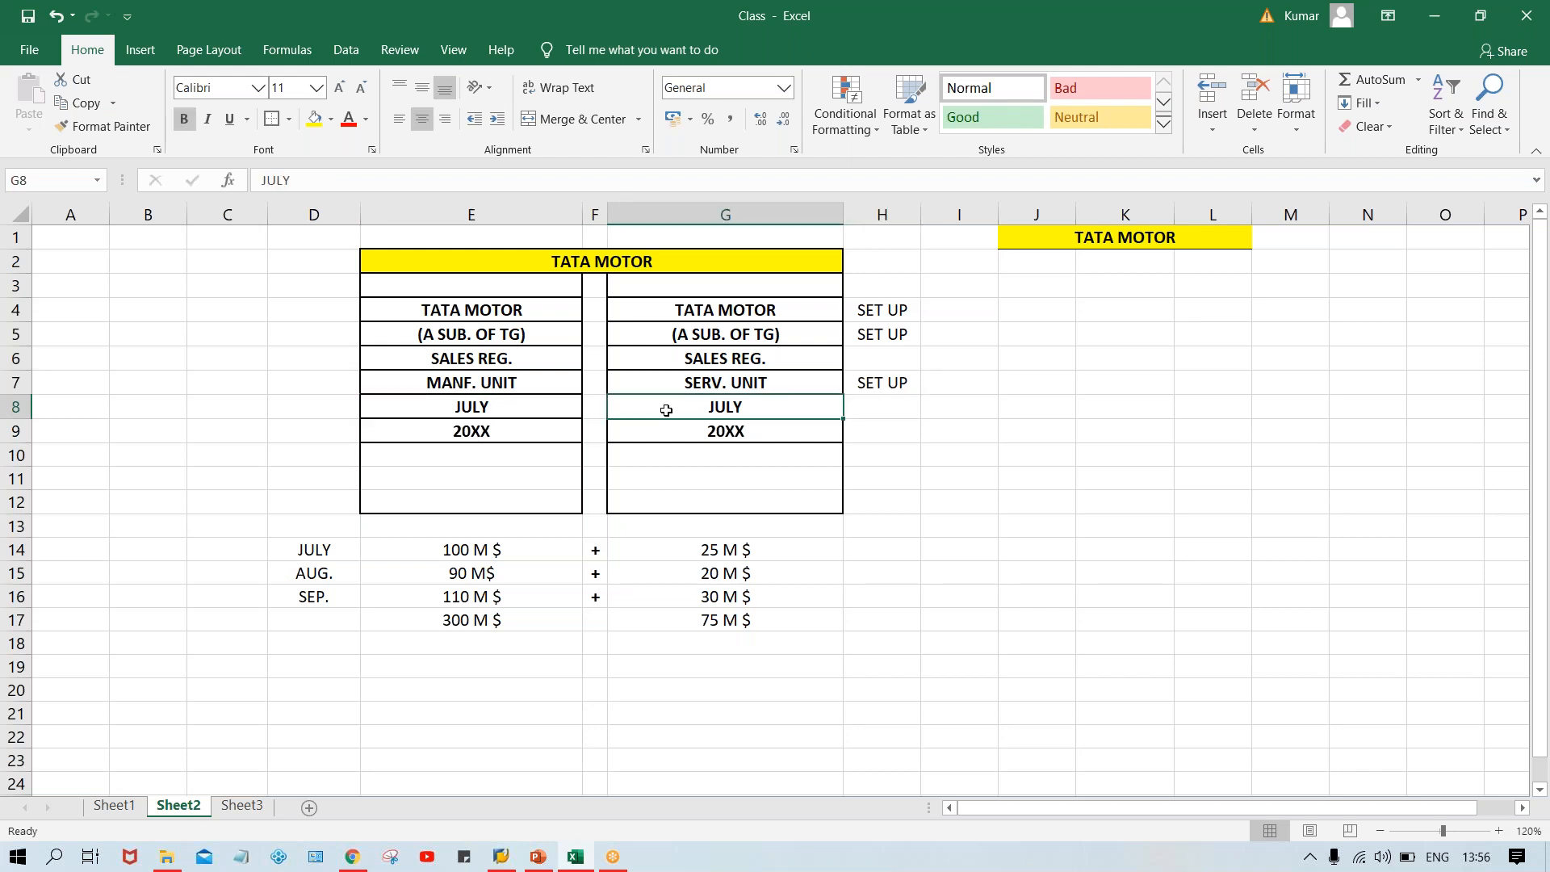
{"action": "left_click", "coordinate": [885, 413]}
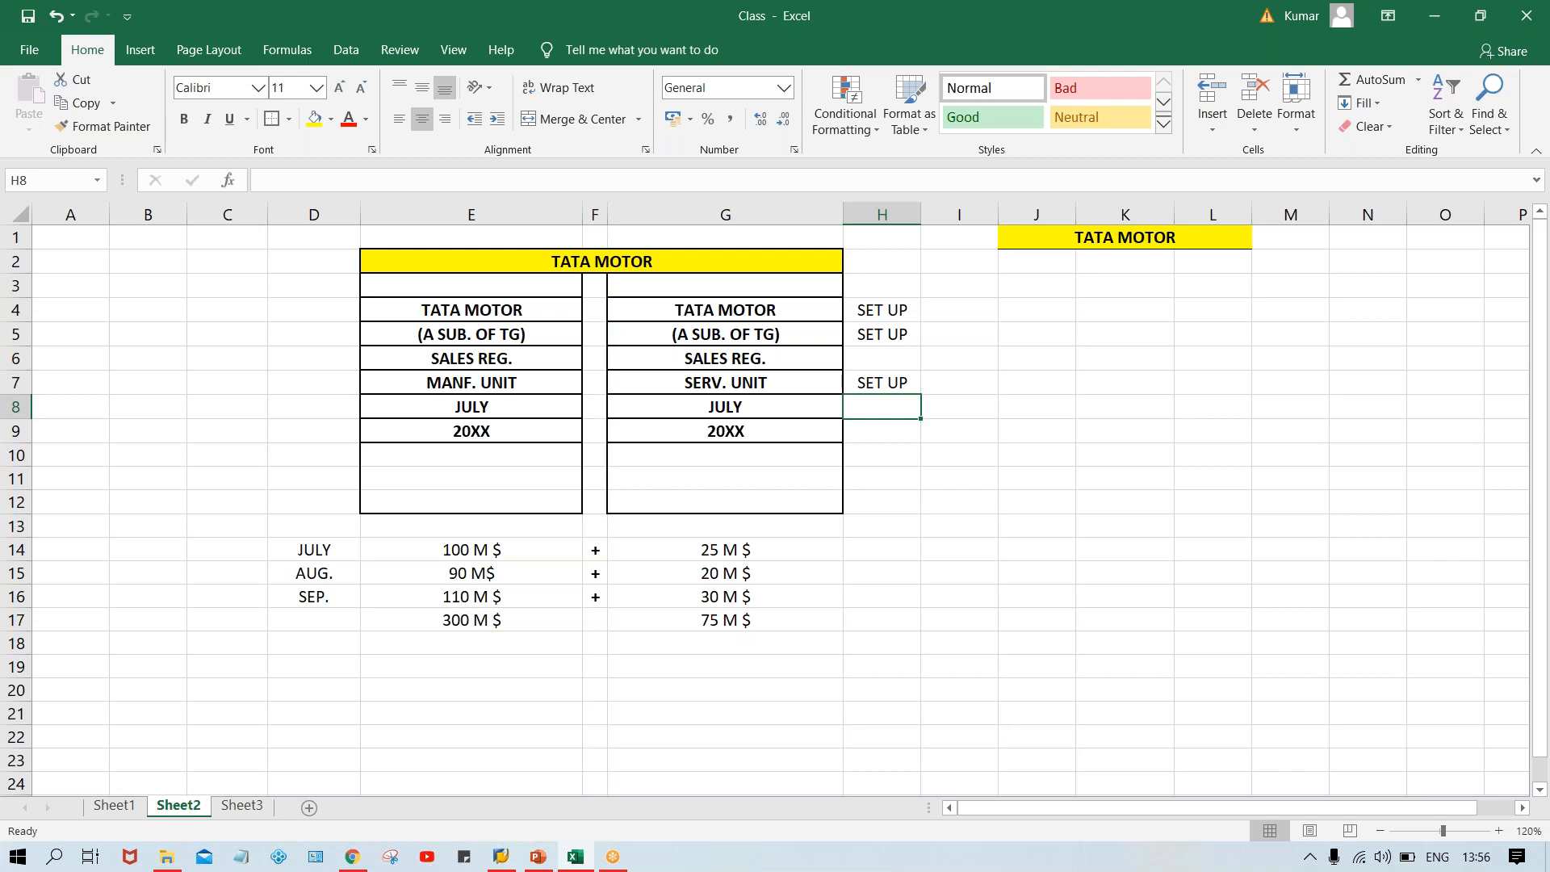
{"action": "key", "text": "ctrl+d"}
{"action": "left_click", "coordinate": [744, 428]}
{"action": "left_click", "coordinate": [882, 432]}
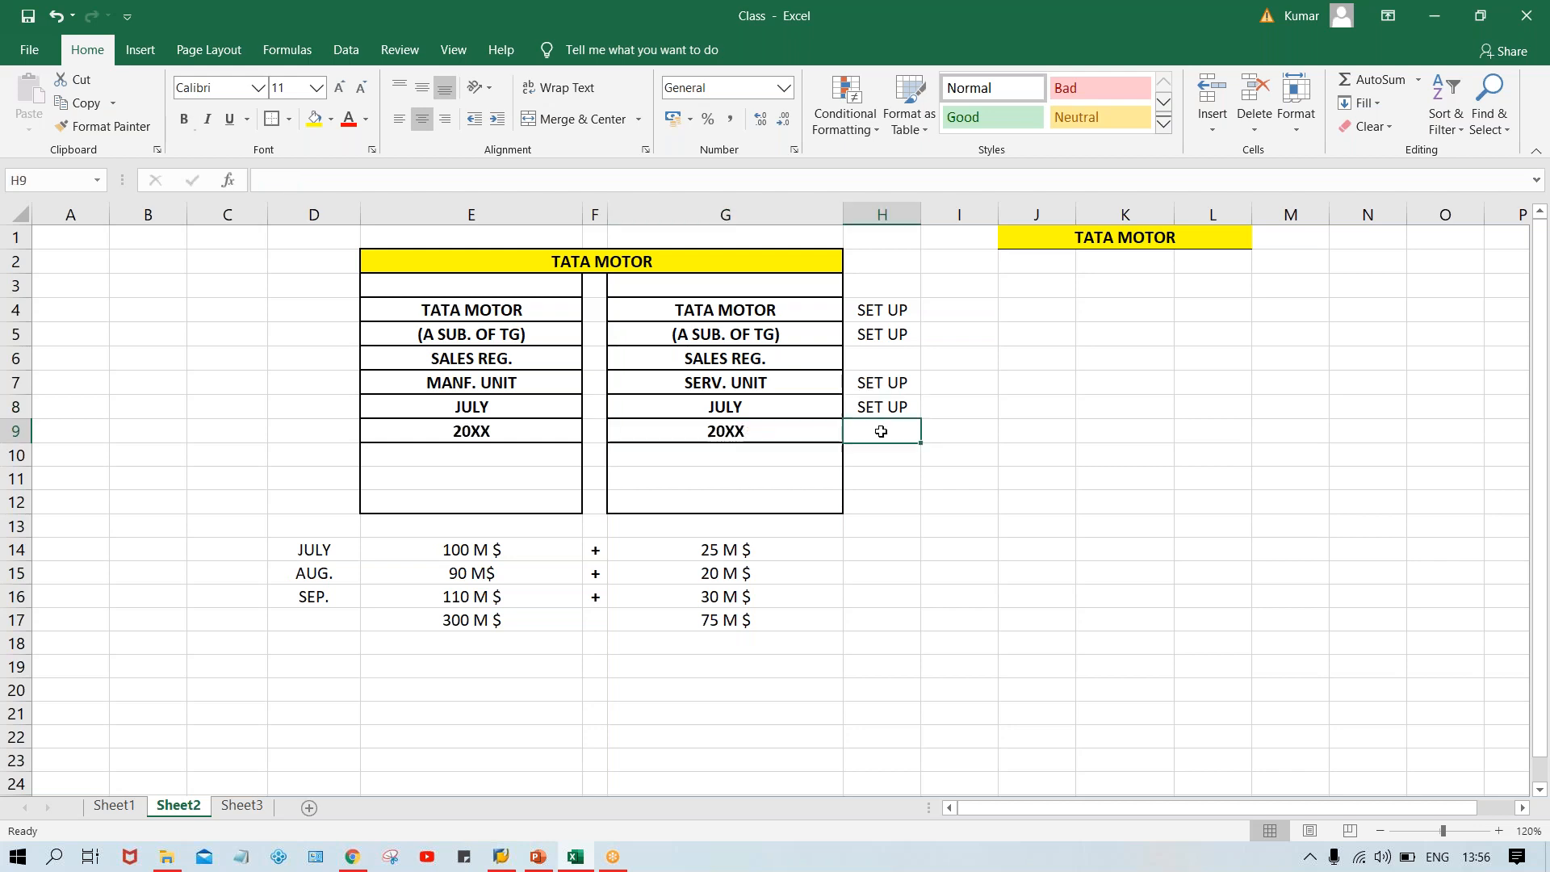
{"action": "key", "text": "ctrl+d"}
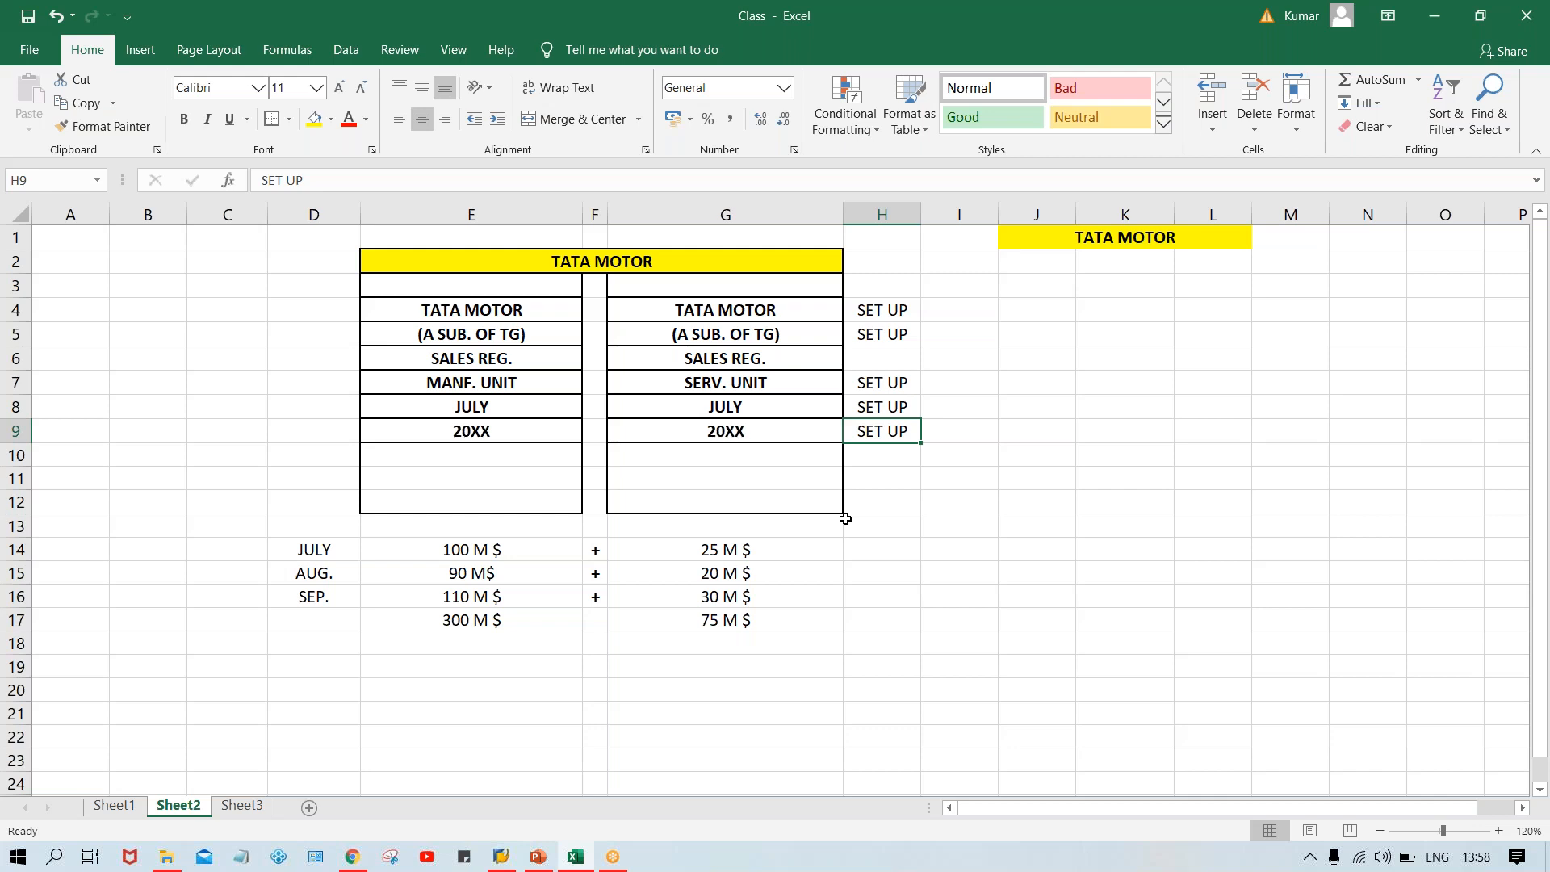
Enter the date 01.04.20XX in cell I14.
{"action": "left_click", "coordinate": [964, 552]}
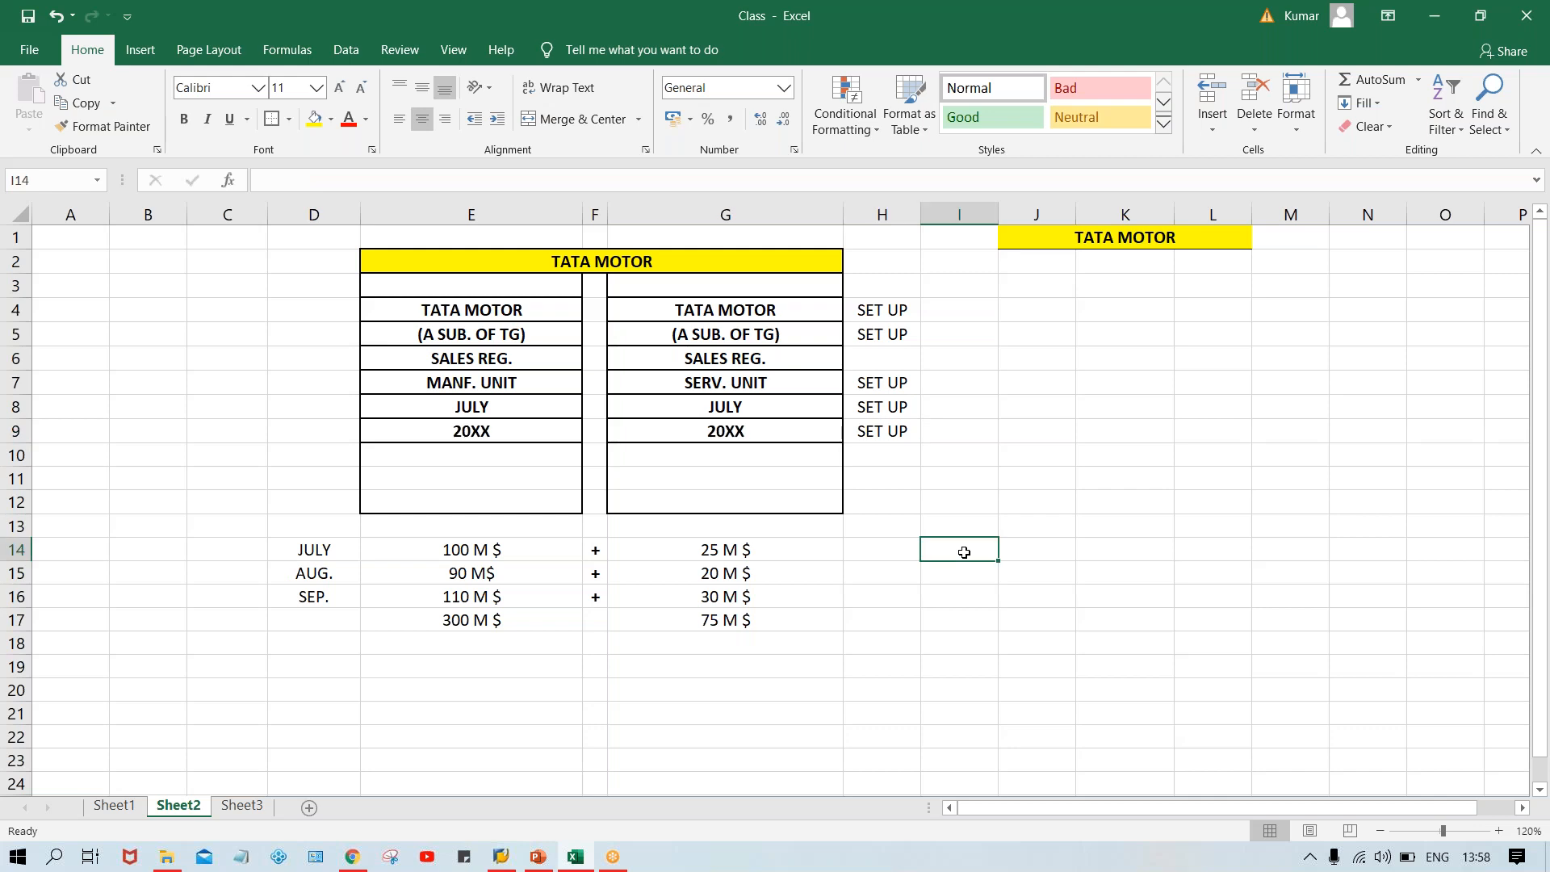
{"action": "type", "text": "01.05."}
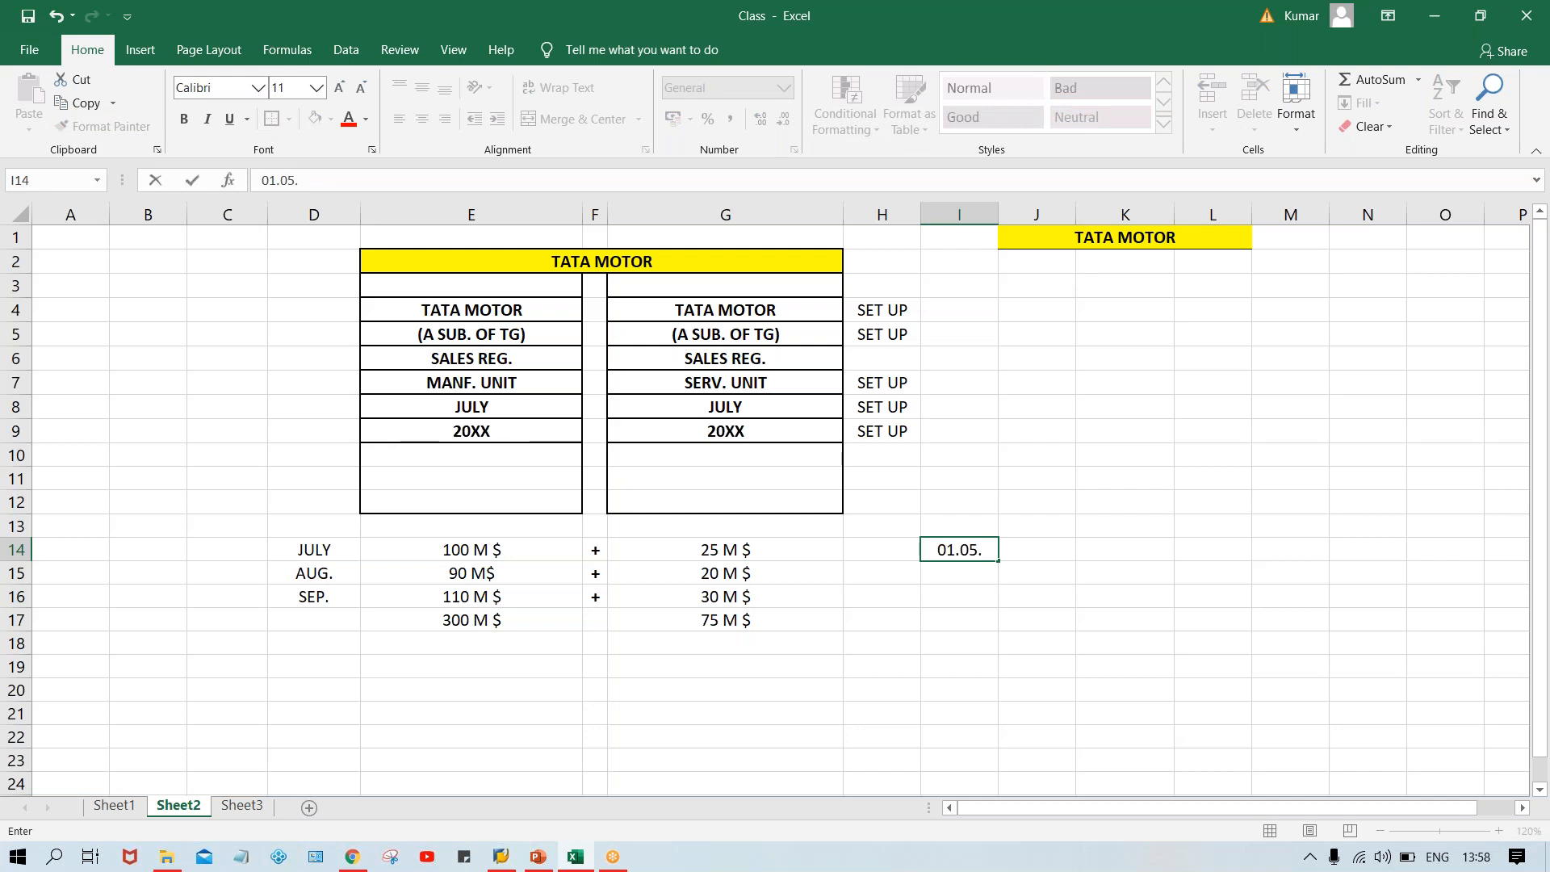
{"action": "key", "text": "BackSpace"}
{"action": "key", "text": "BackSpace"}
{"action": "type", "text": "4.20XX"}
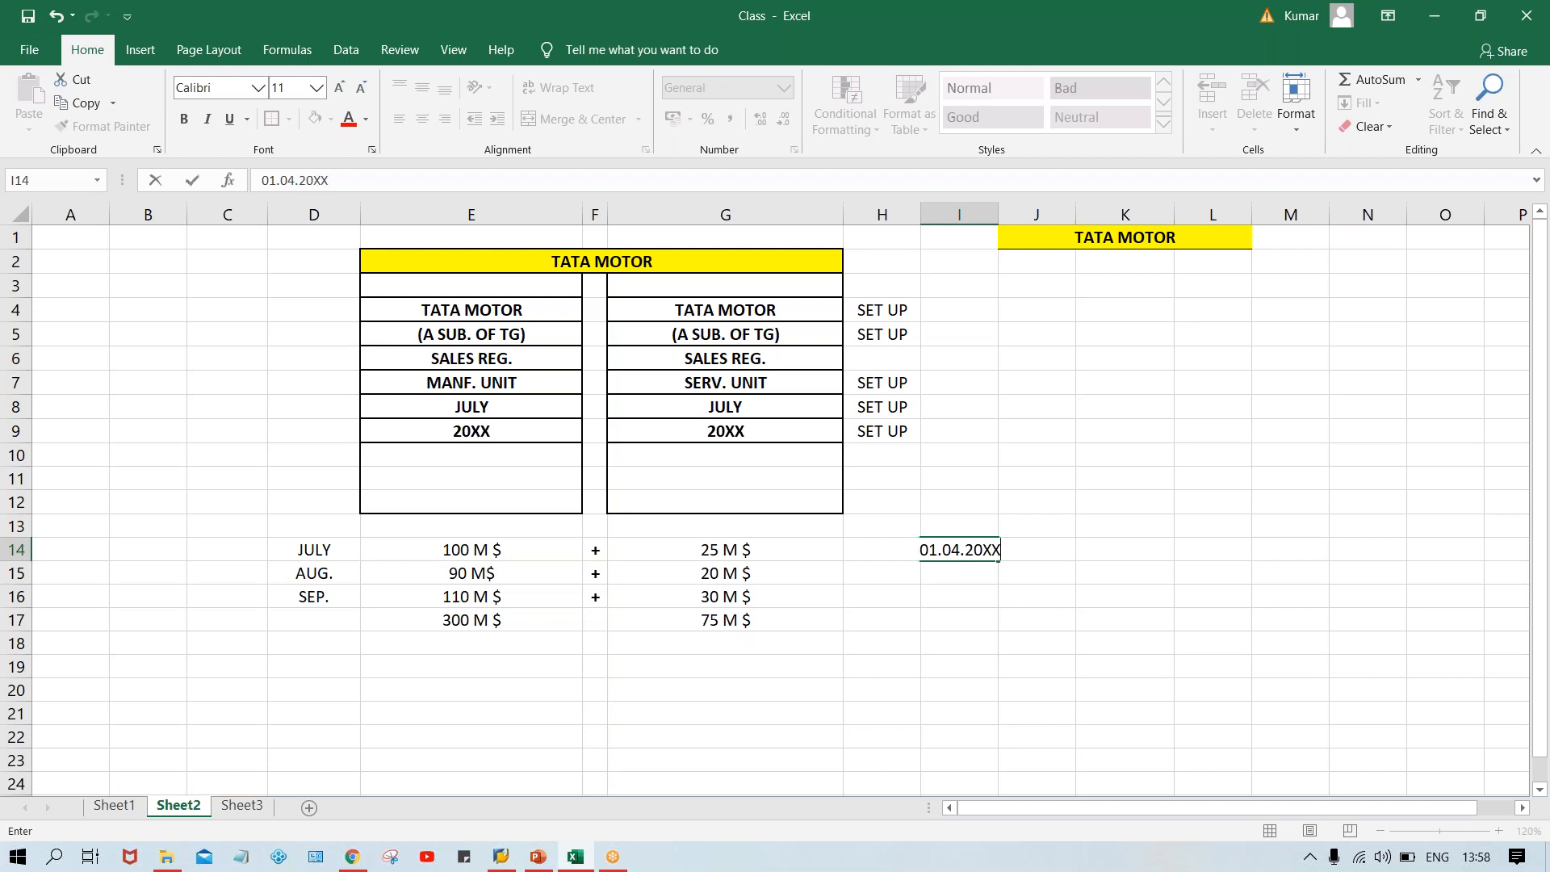
{"action": "key", "text": "Return"}
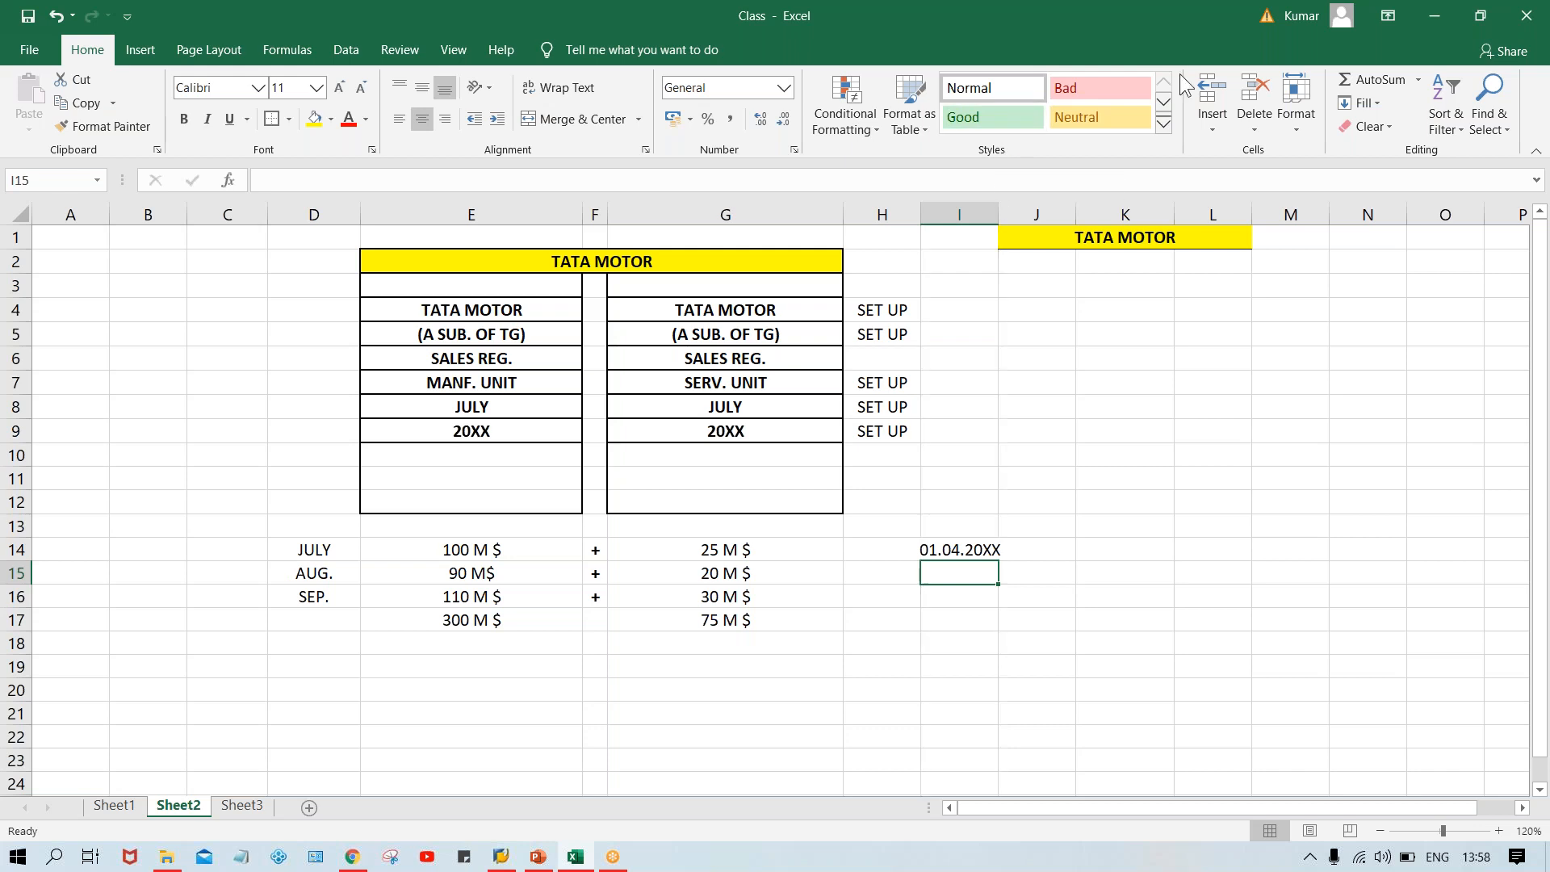
Widen column I so the date in I14 fits.
{"action": "left_click", "coordinate": [1178, 34]}
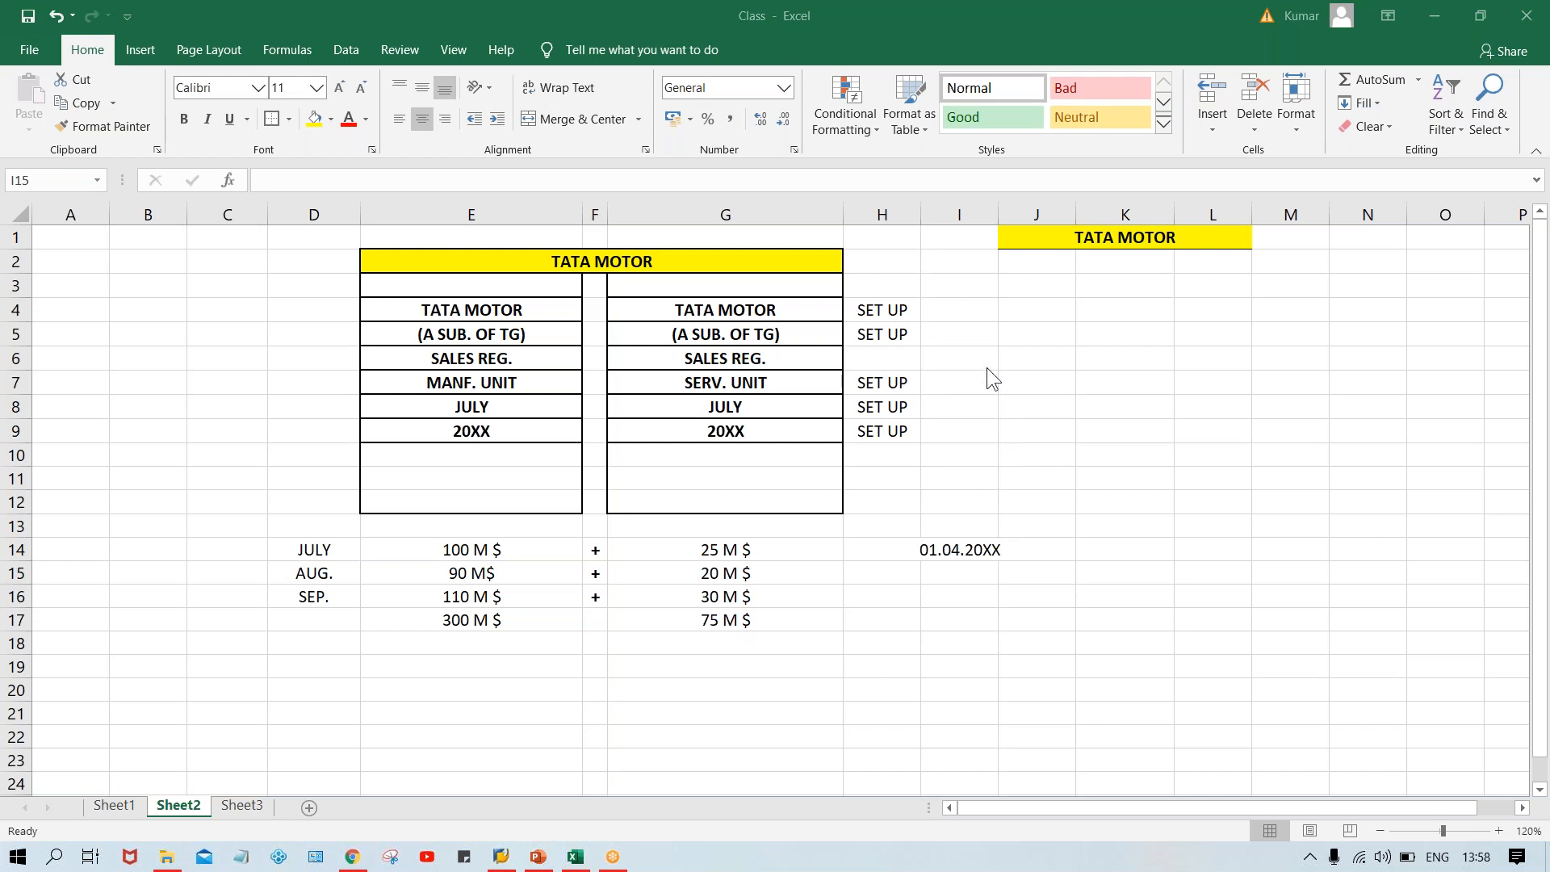
{"action": "left_click_drag", "start_coordinate": [1001, 209], "coordinate": [1018, 209]}
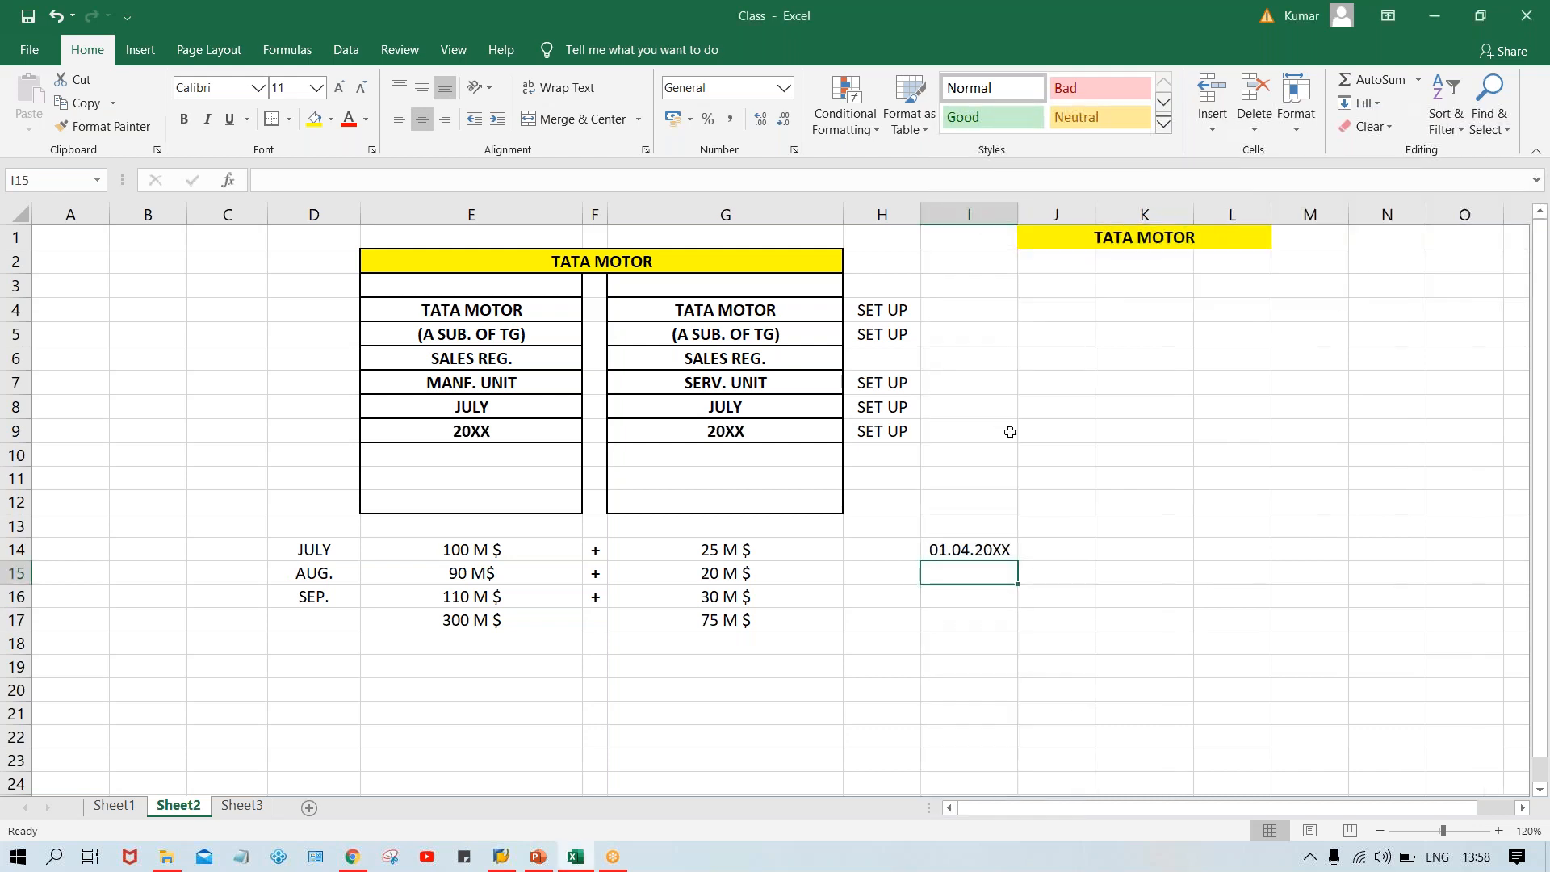
{"action": "left_click", "coordinate": [986, 553]}
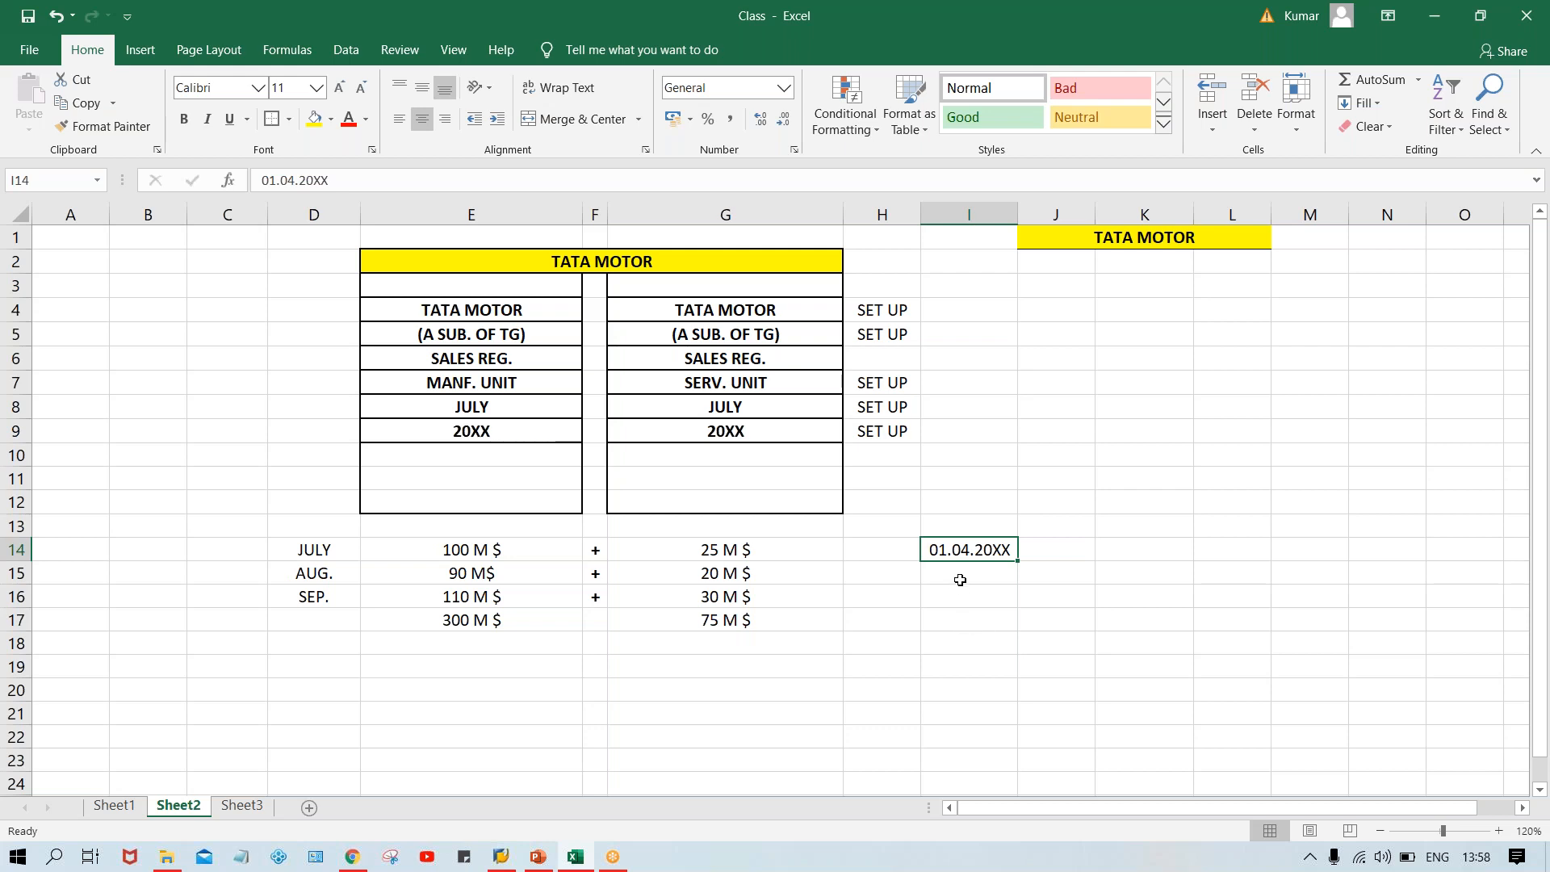
{"action": "left_click", "coordinate": [960, 579]}
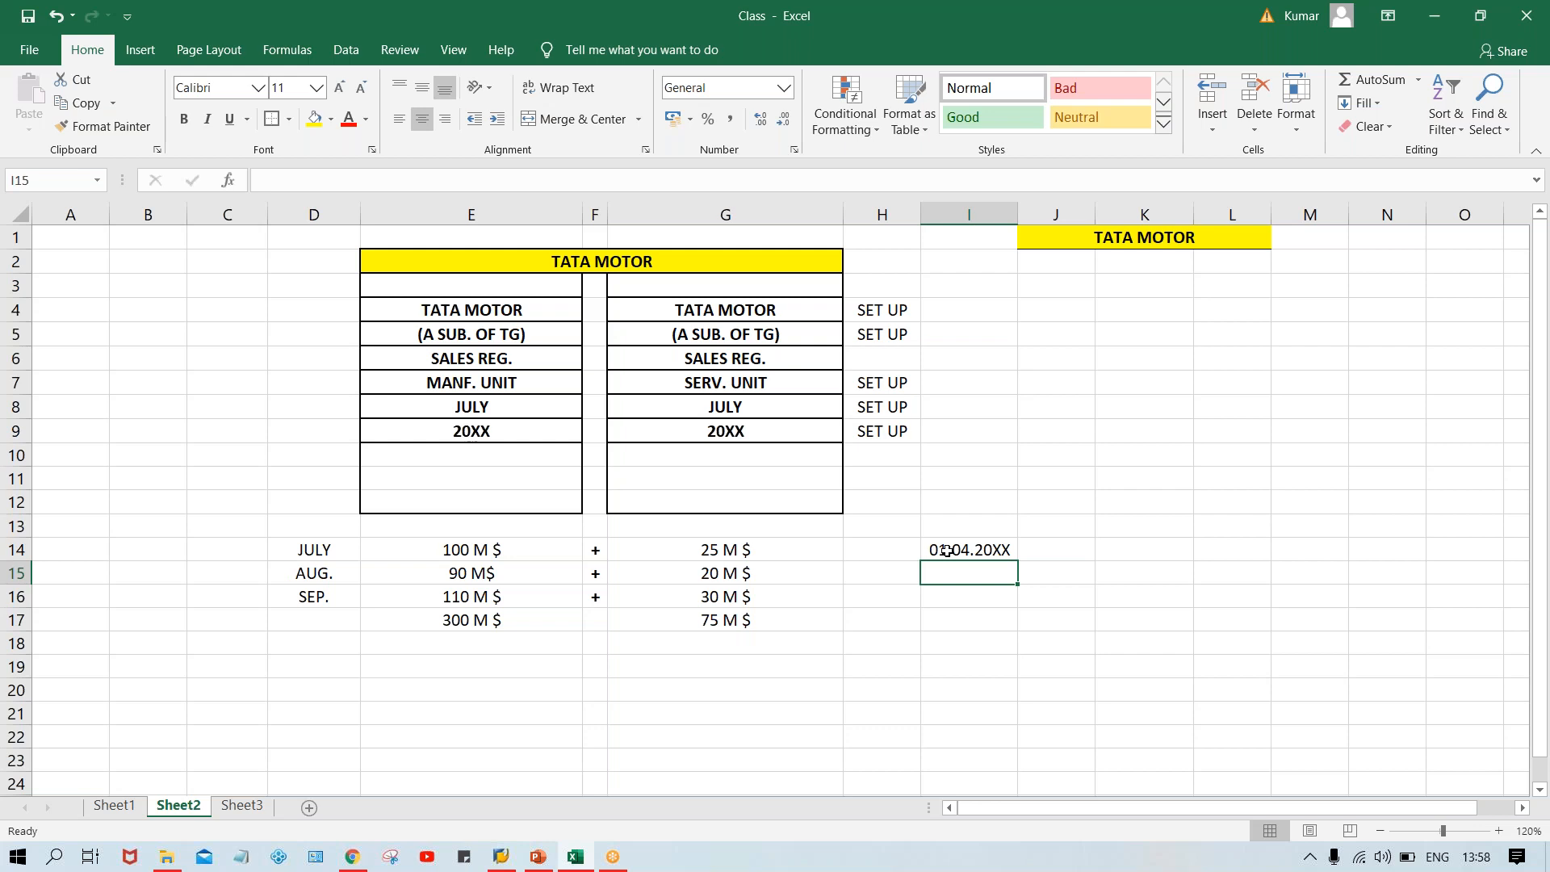
{"action": "left_click", "coordinate": [987, 550]}
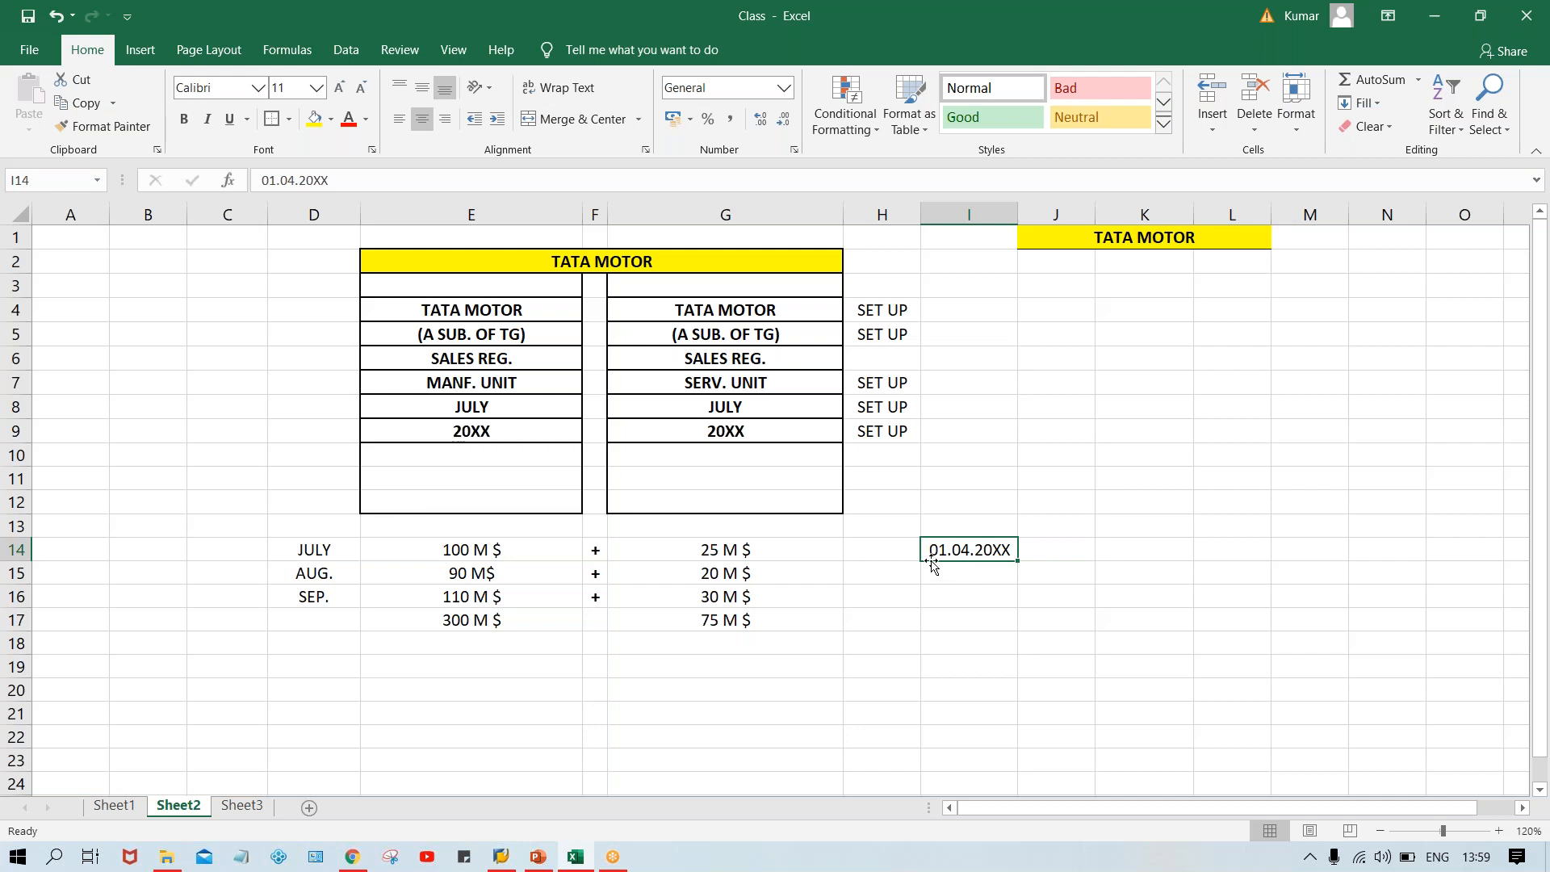
Enter the labels CL YR in H14 and NON CY in H15.
{"action": "left_click", "coordinate": [882, 548]}
{"action": "type", "text": "CL YR"}
{"action": "key", "text": "Return"}
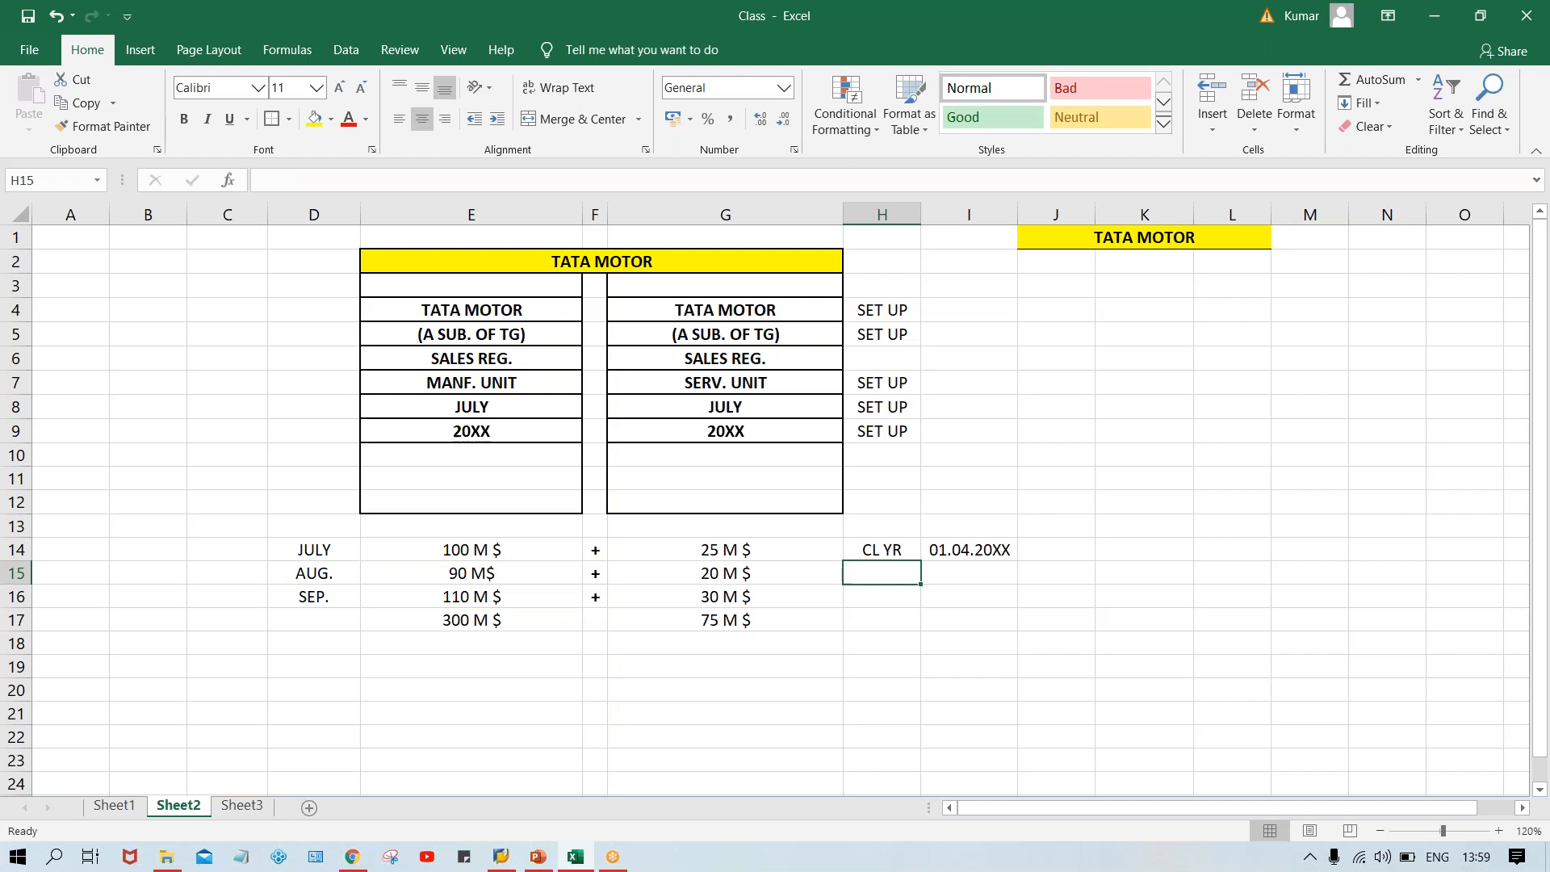
{"action": "type", "text": "NON CY"}
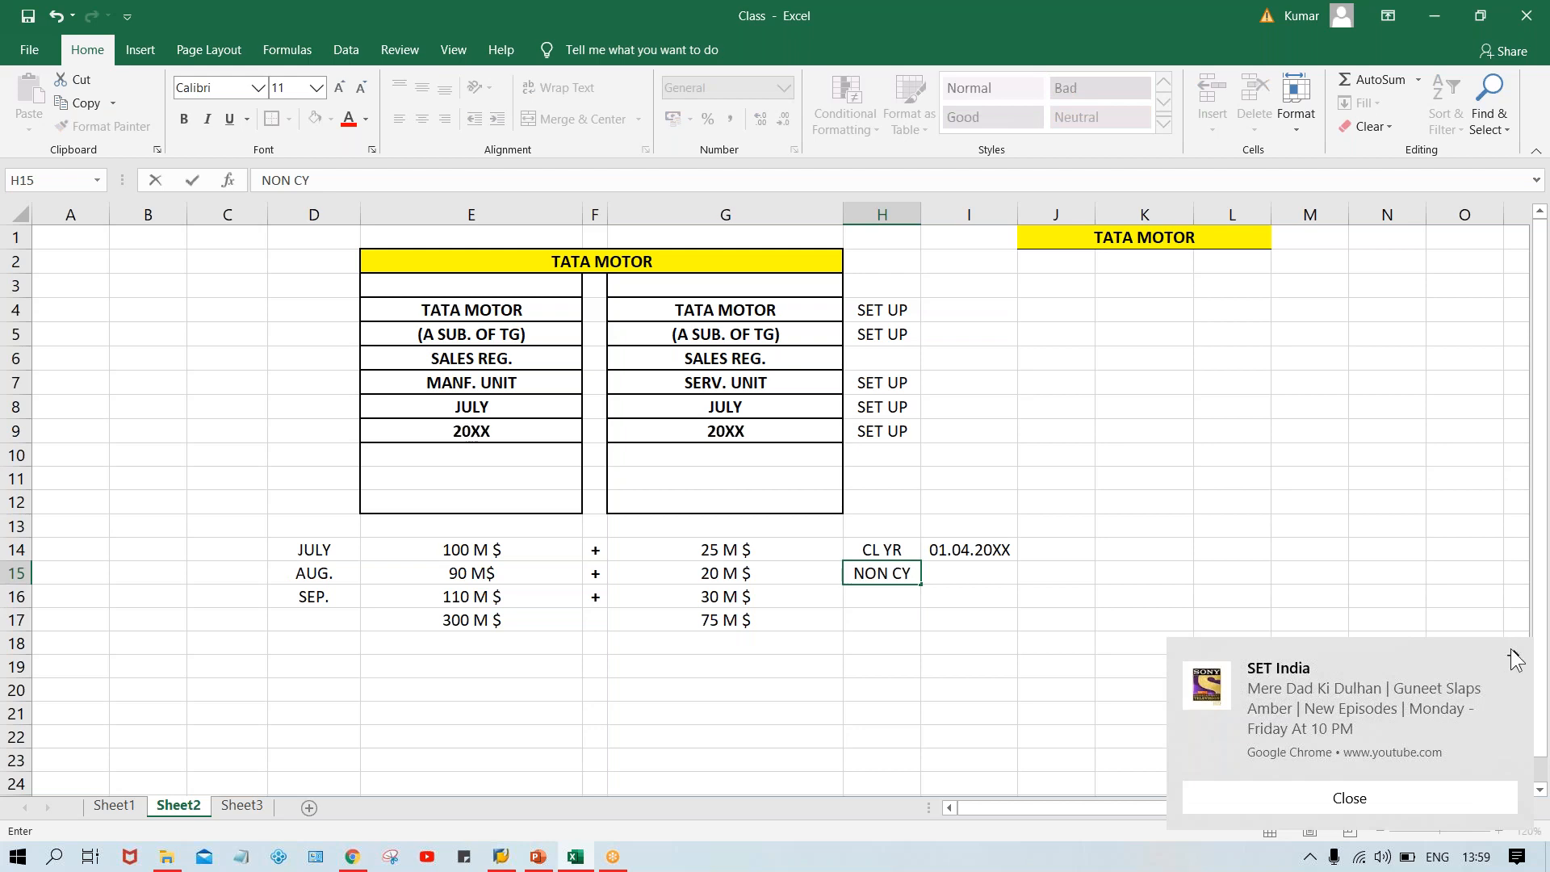
{"action": "left_click", "coordinate": [1515, 658]}
{"action": "left_click", "coordinate": [962, 571]}
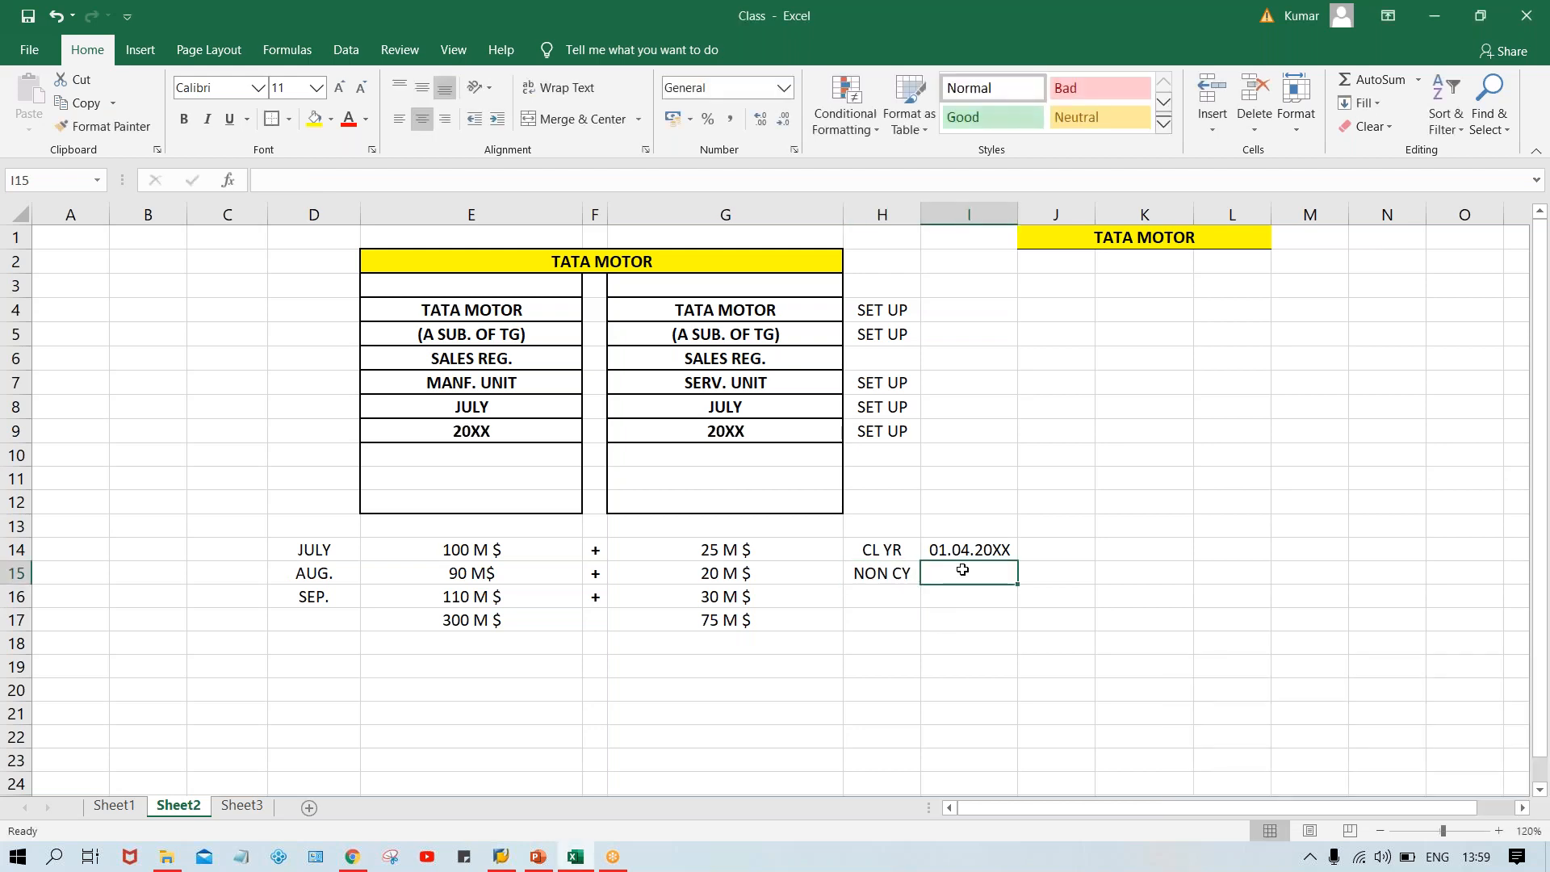
Enter 4 in cell J14 and 1 in cell J15.
{"action": "left_click", "coordinate": [1046, 553]}
{"action": "type", "text": "4"}
{"action": "key", "text": "Return"}
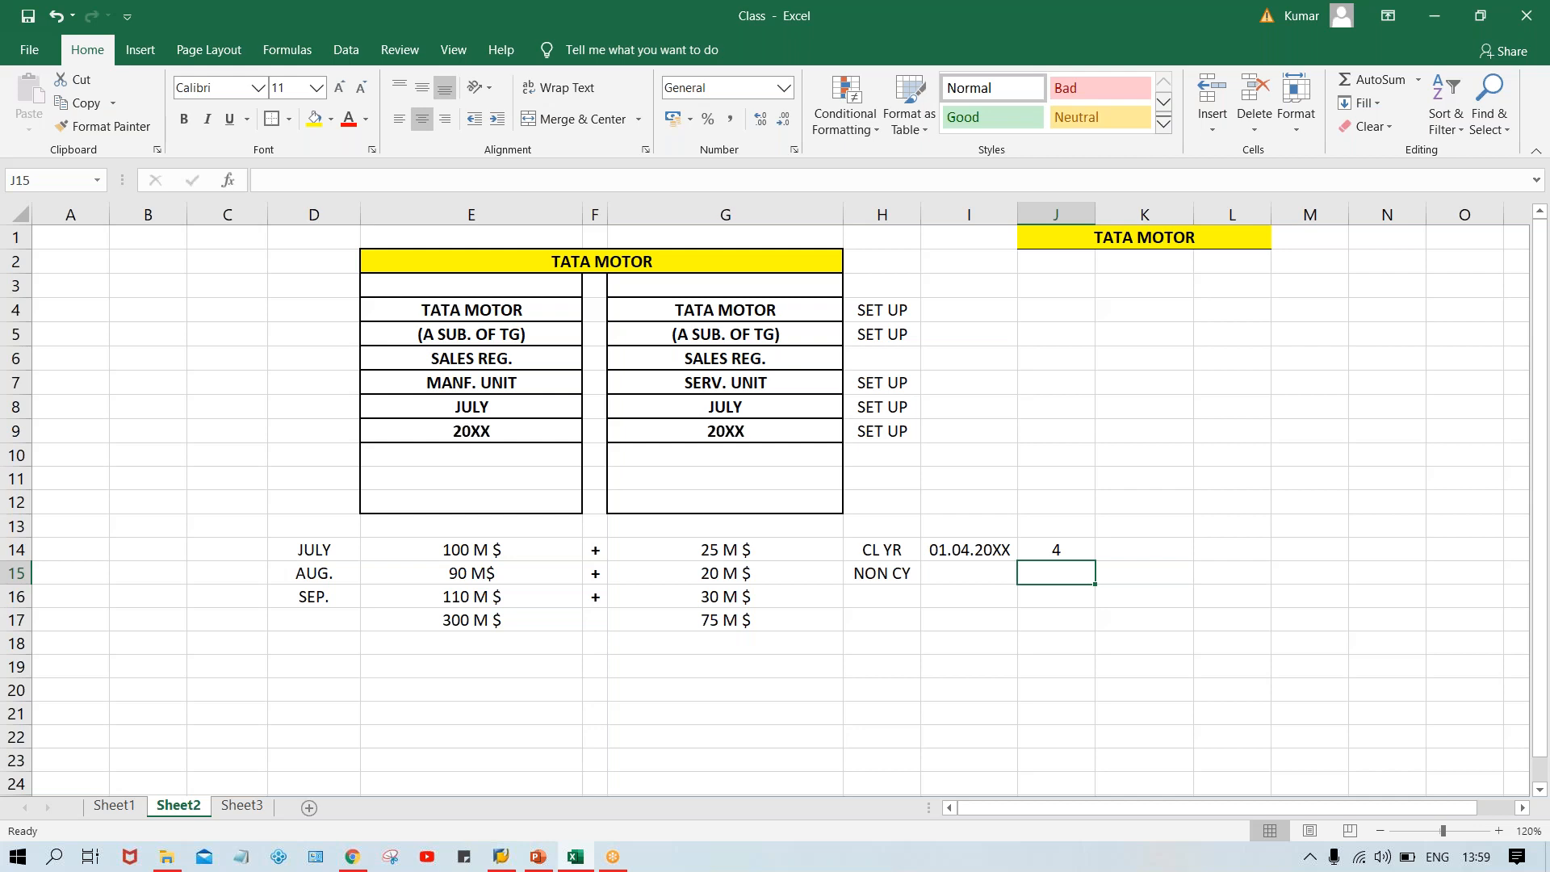
{"action": "type", "text": "1"}
{"action": "key", "text": "Return"}
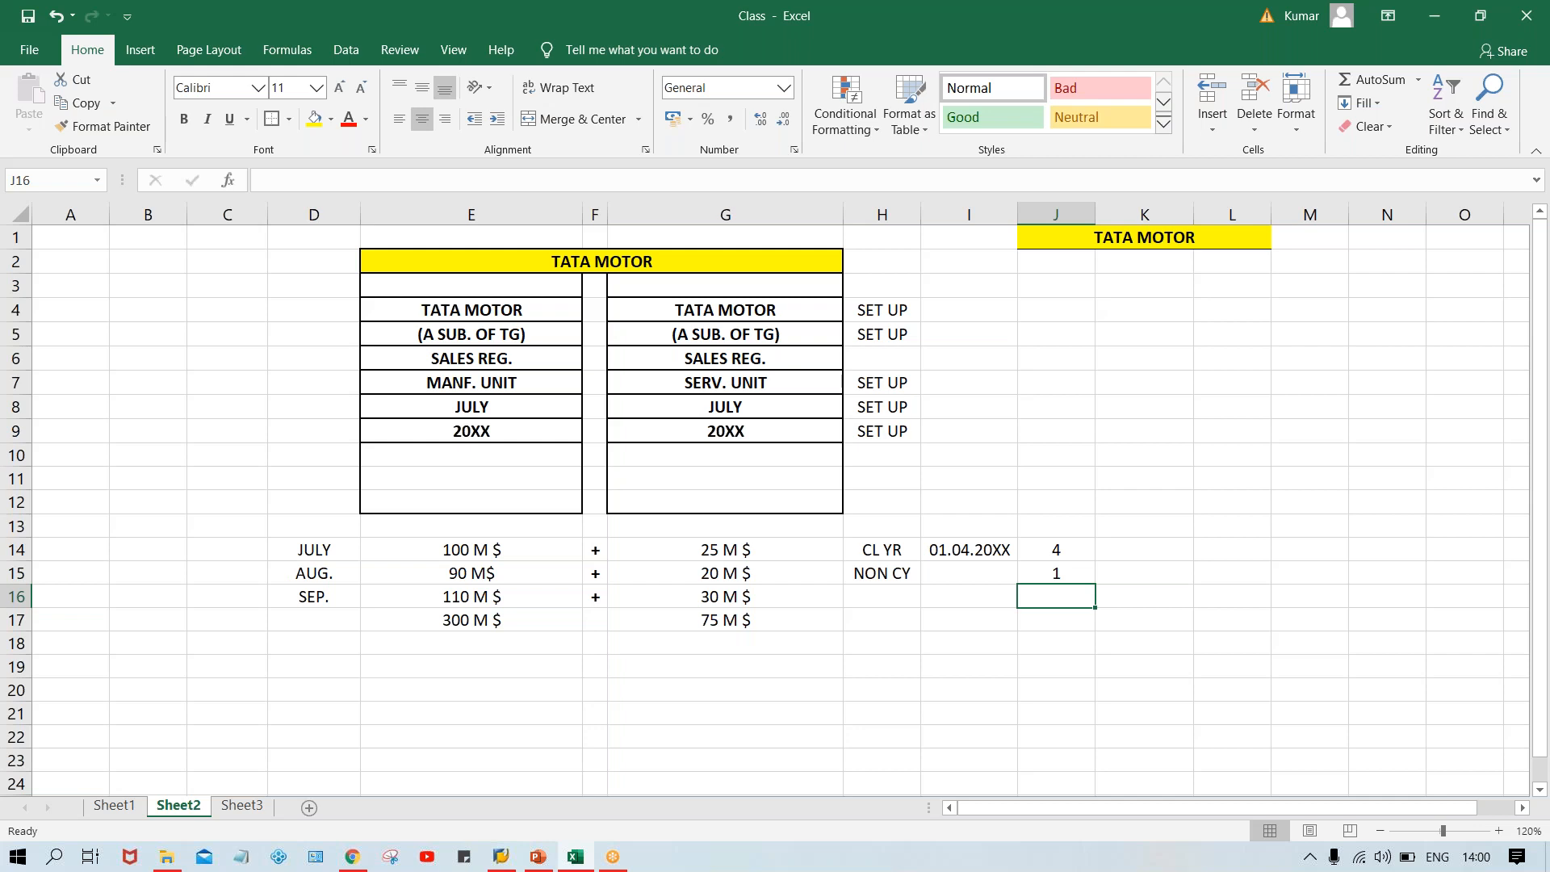
Review the new CL YR block and the header labels in both bordered columns.
{"action": "left_click_drag", "start_coordinate": [872, 548], "coordinate": [1058, 572]}
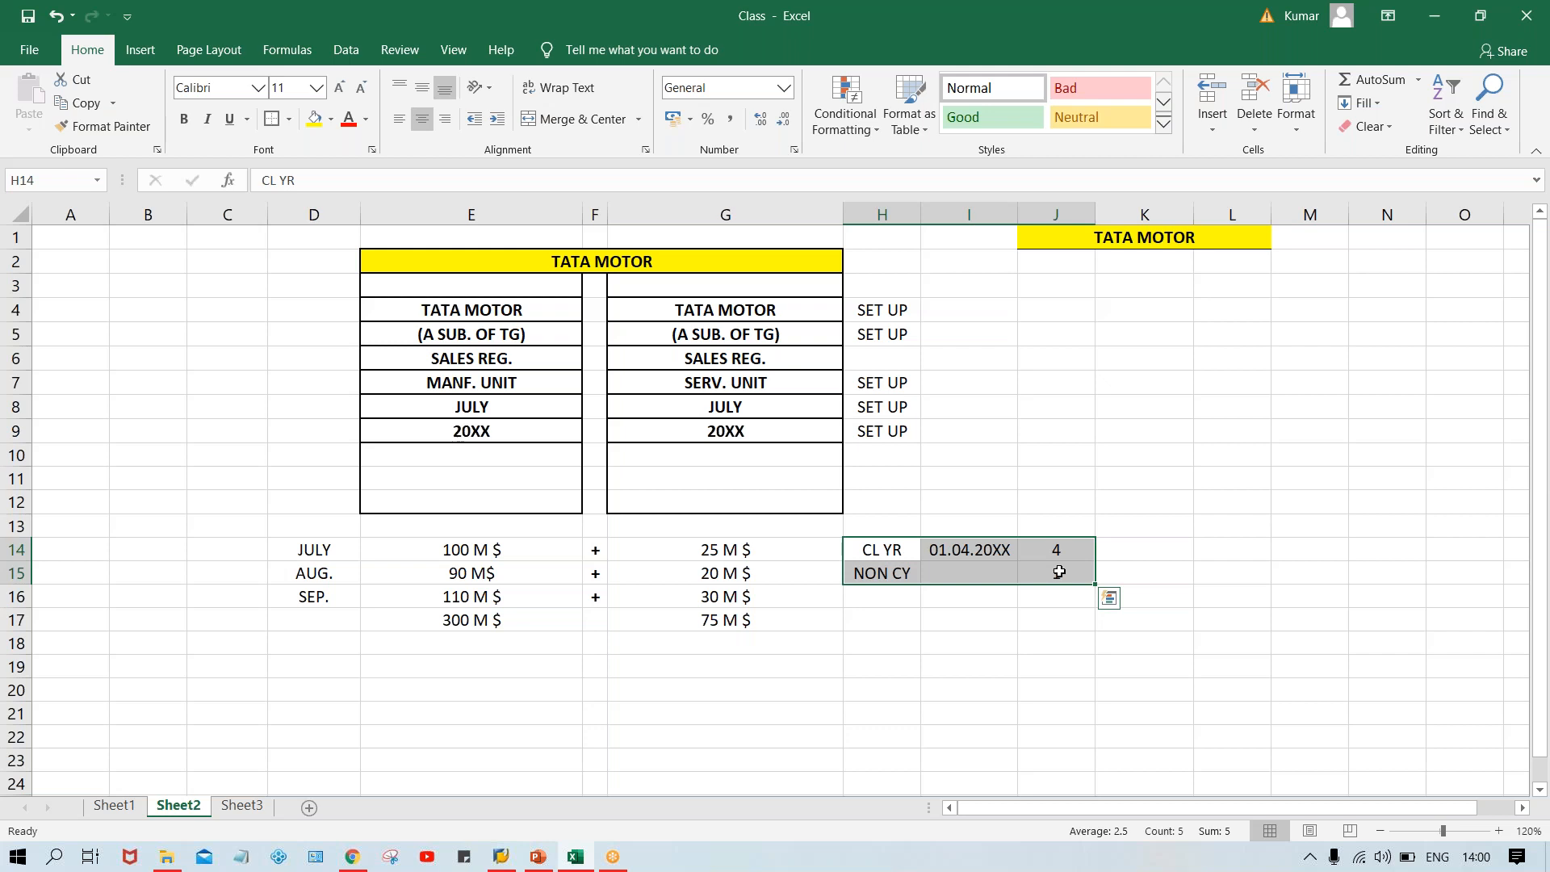
{"action": "left_click", "coordinate": [504, 310]}
{"action": "left_click", "coordinate": [523, 337]}
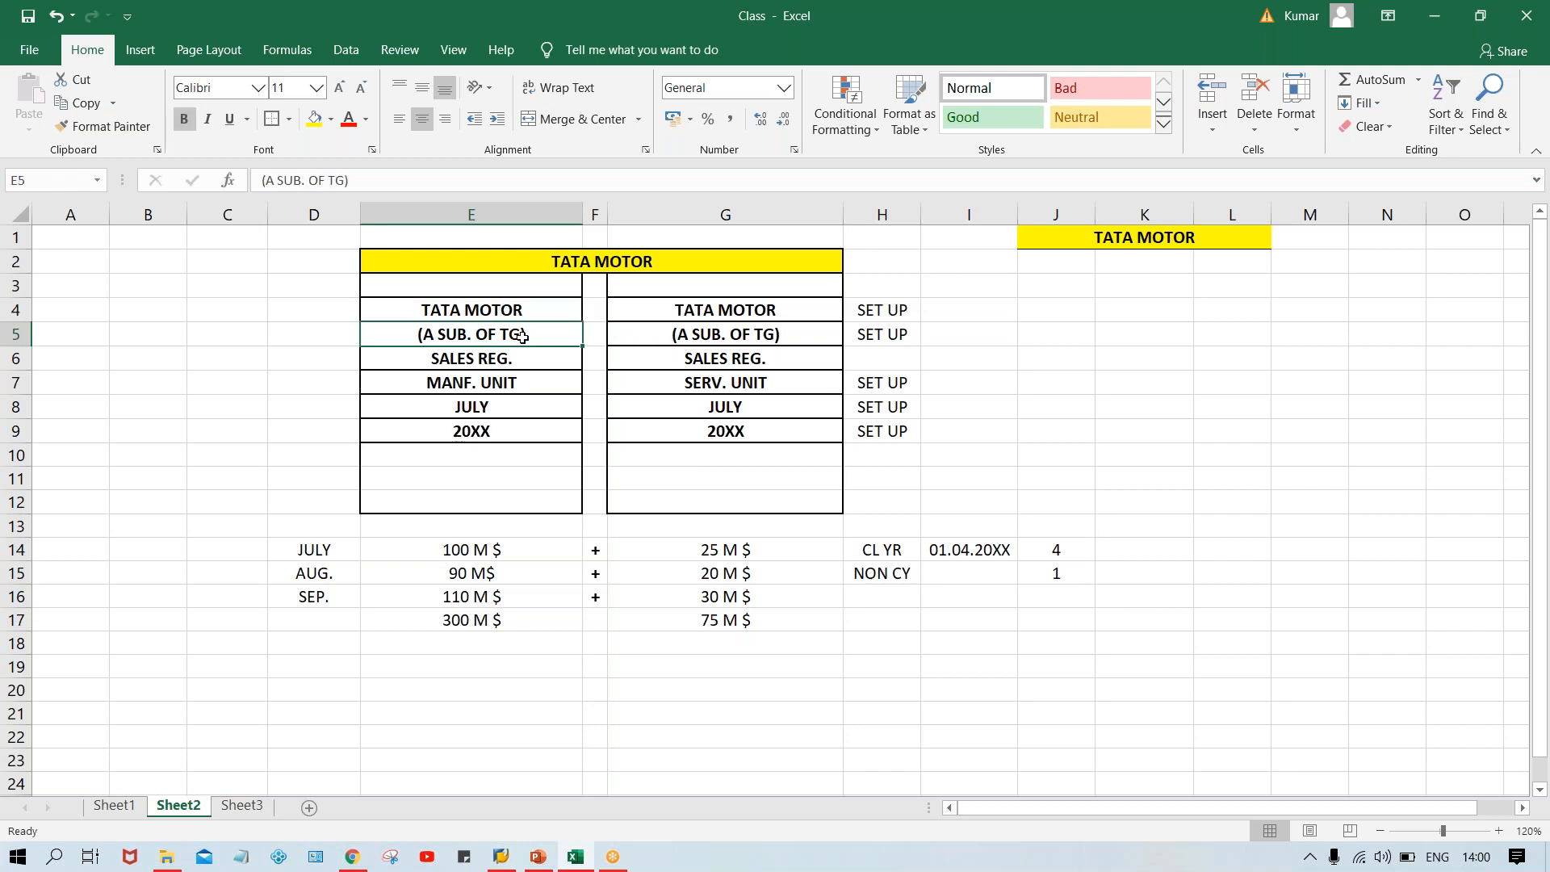
{"action": "left_click", "coordinate": [562, 390]}
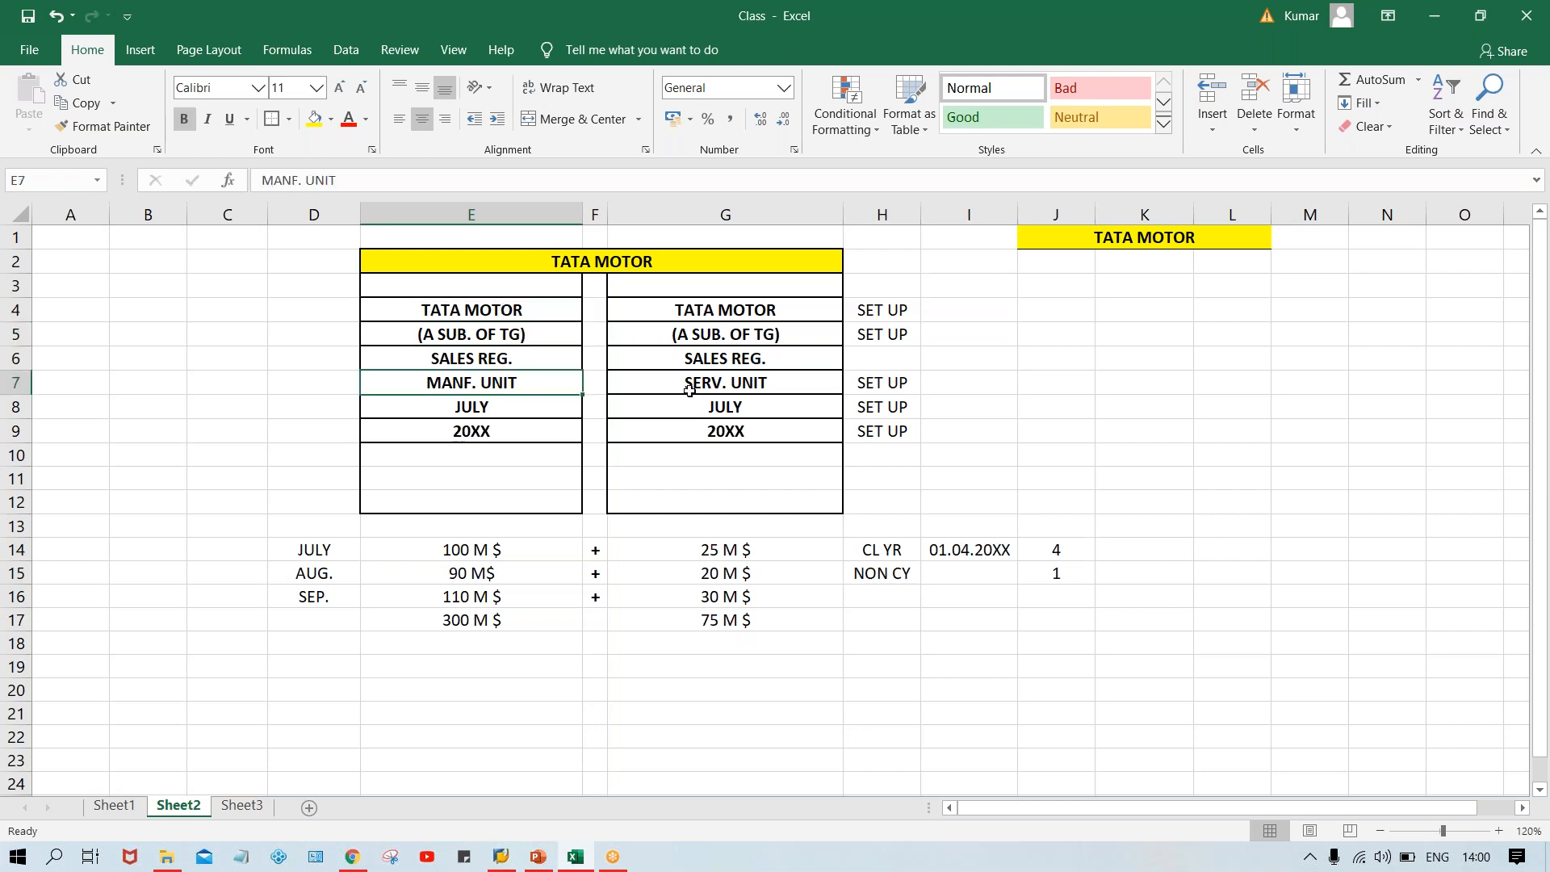
{"action": "left_click", "coordinate": [677, 385]}
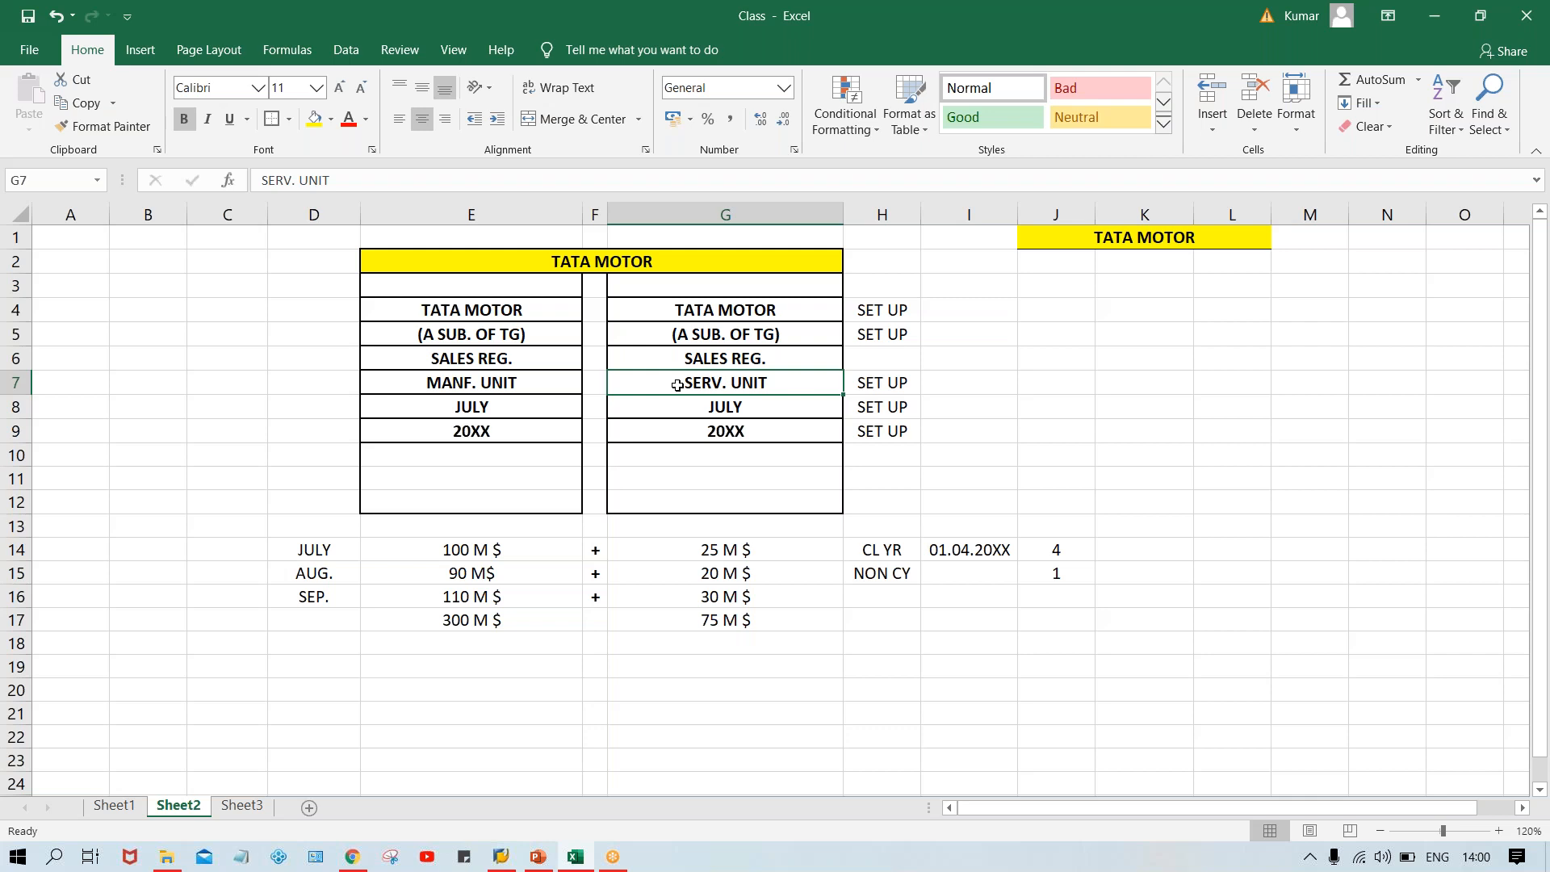
{"action": "left_click", "coordinate": [470, 403]}
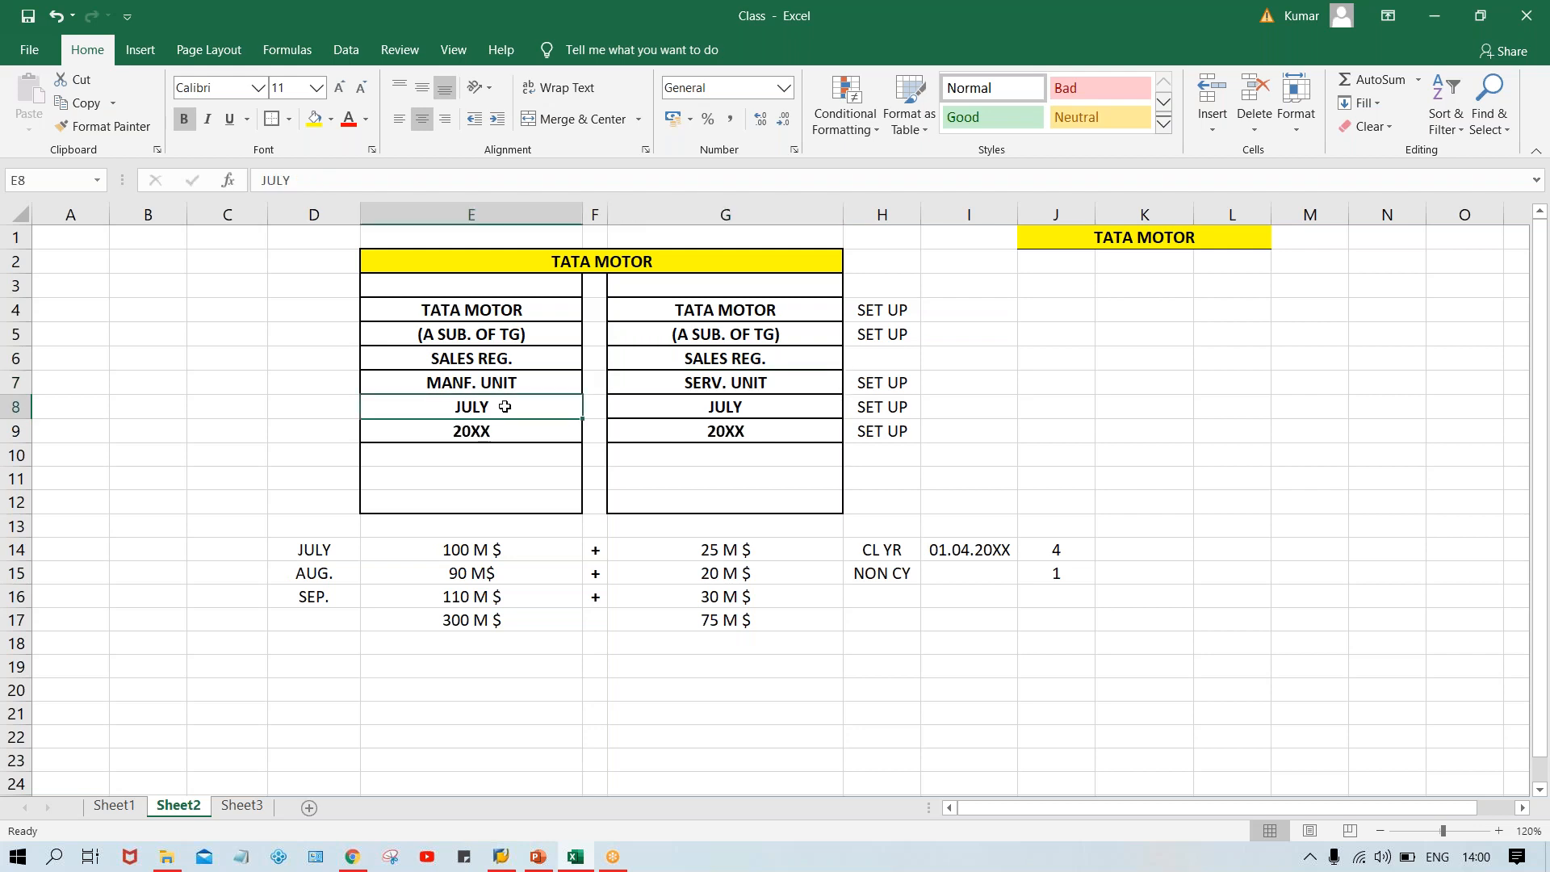
{"action": "left_click", "coordinate": [503, 431]}
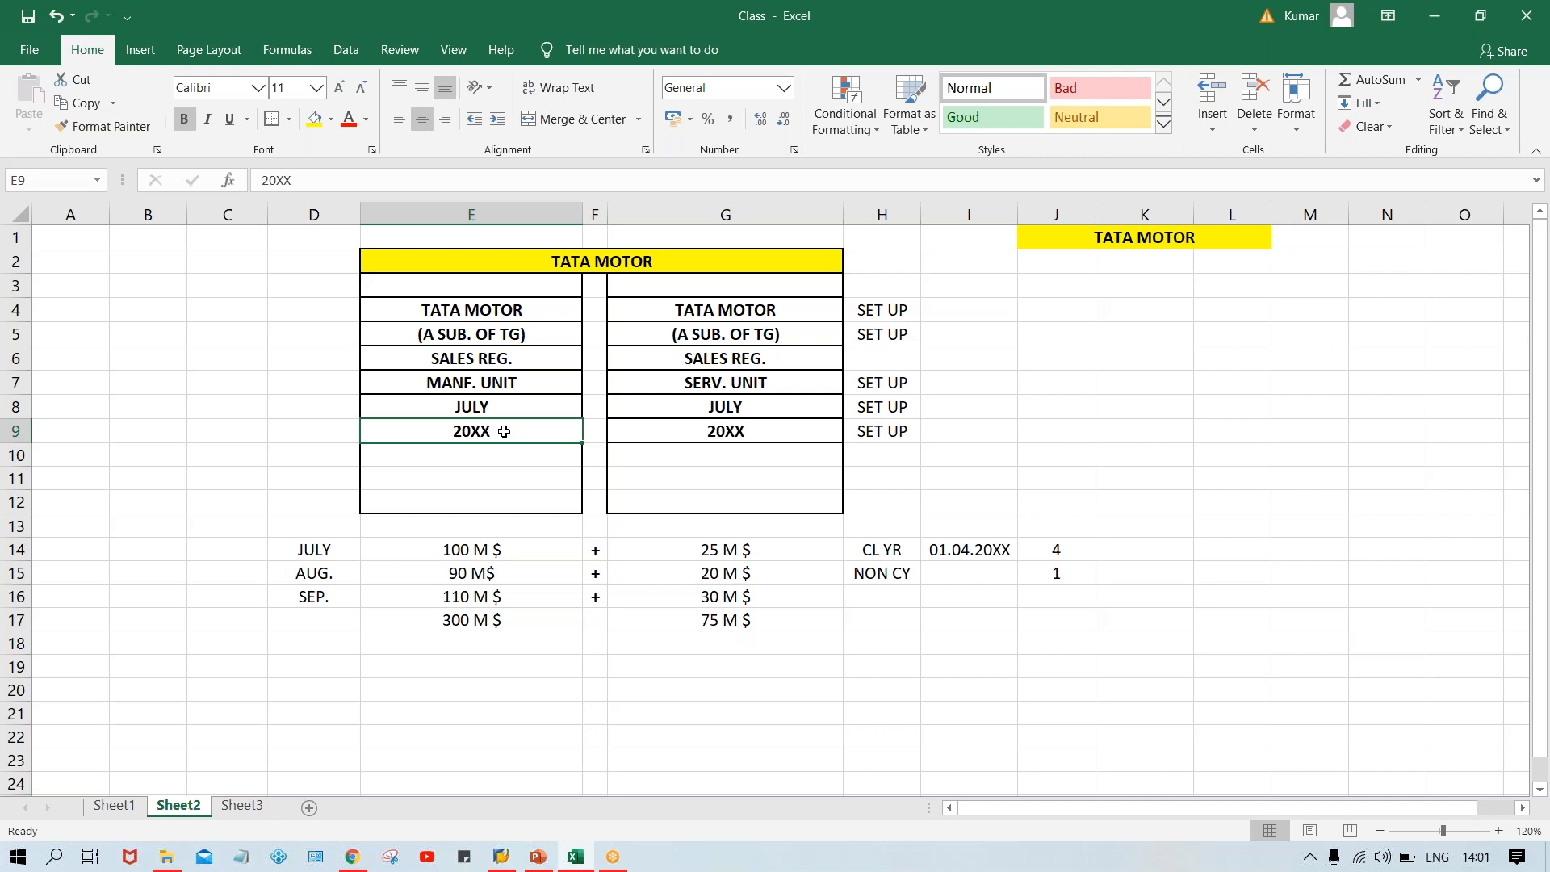
{"action": "left_click", "coordinate": [729, 336]}
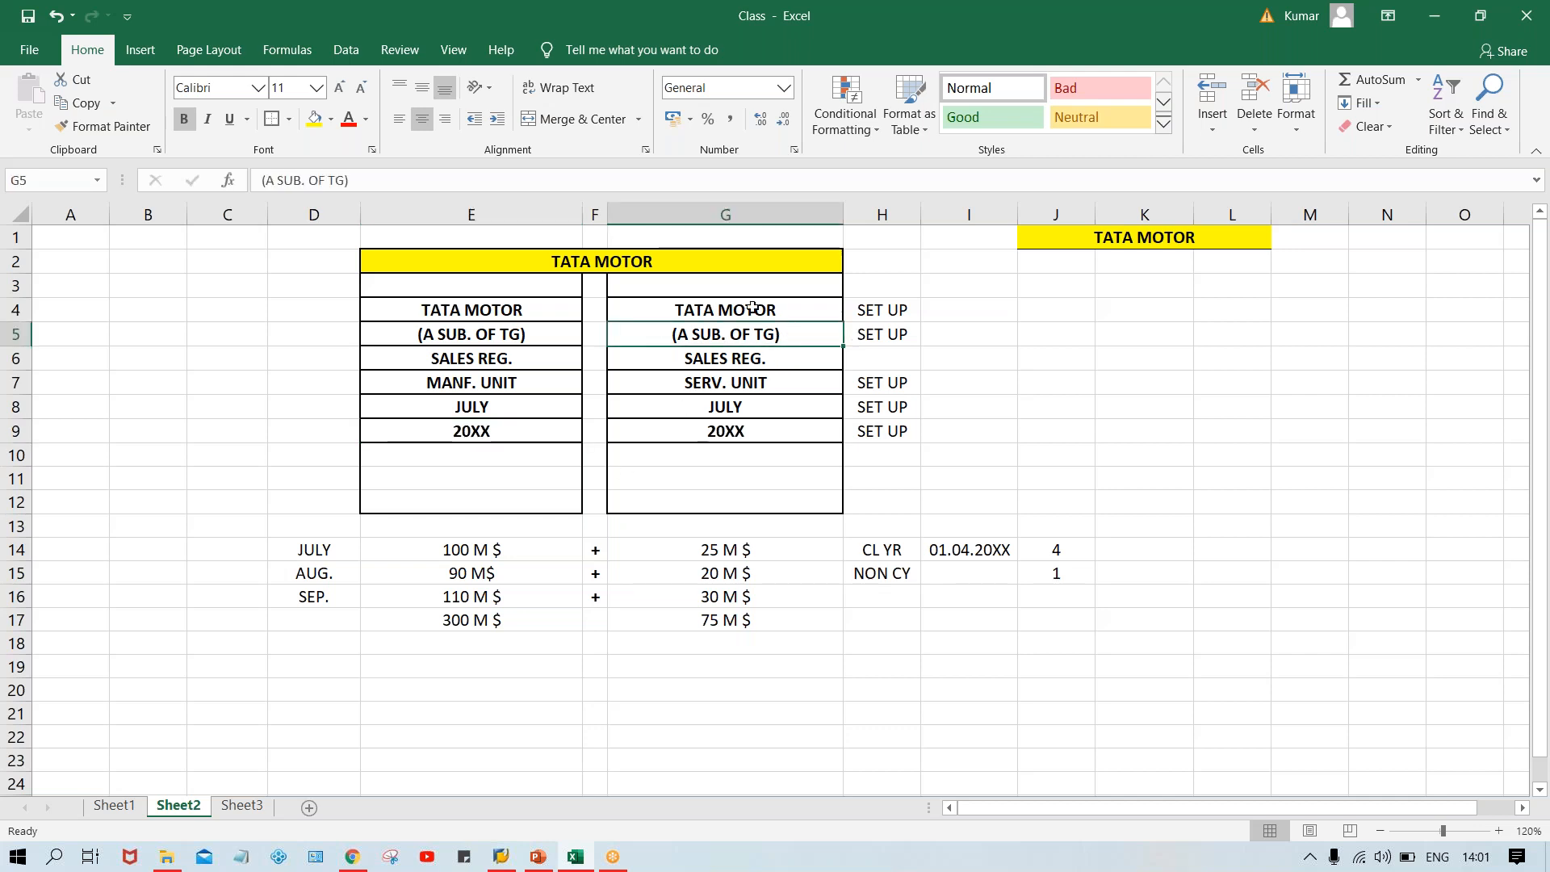
Enter the labels TATA GRP. in K4 and COMP. in L4.
{"action": "left_click", "coordinate": [1119, 329]}
{"action": "left_click", "coordinate": [1131, 301]}
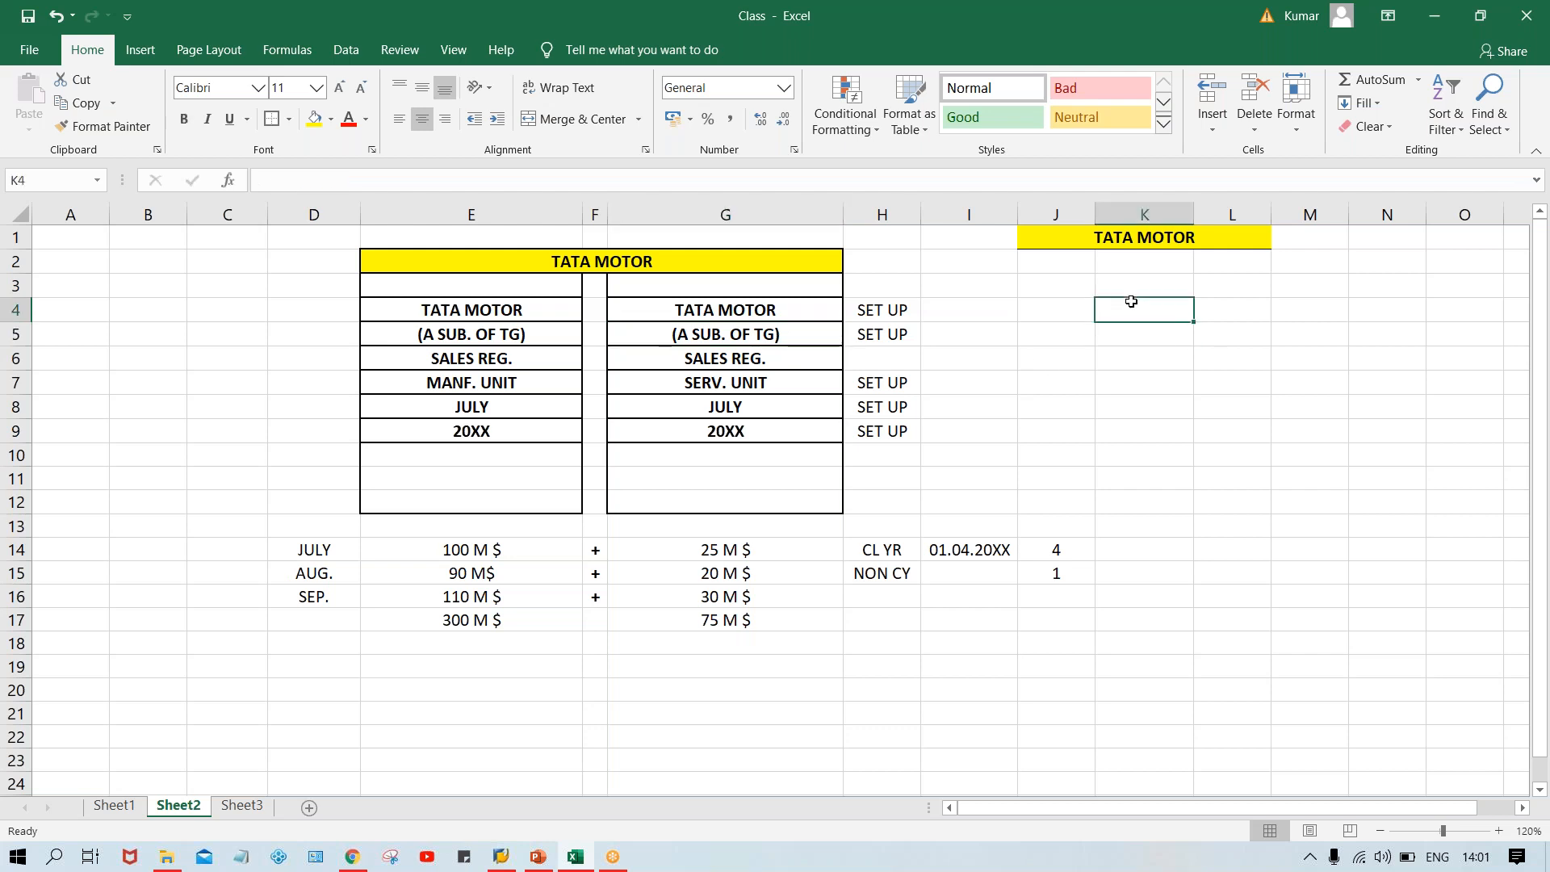
{"action": "type", "text": "TATA GRP."}
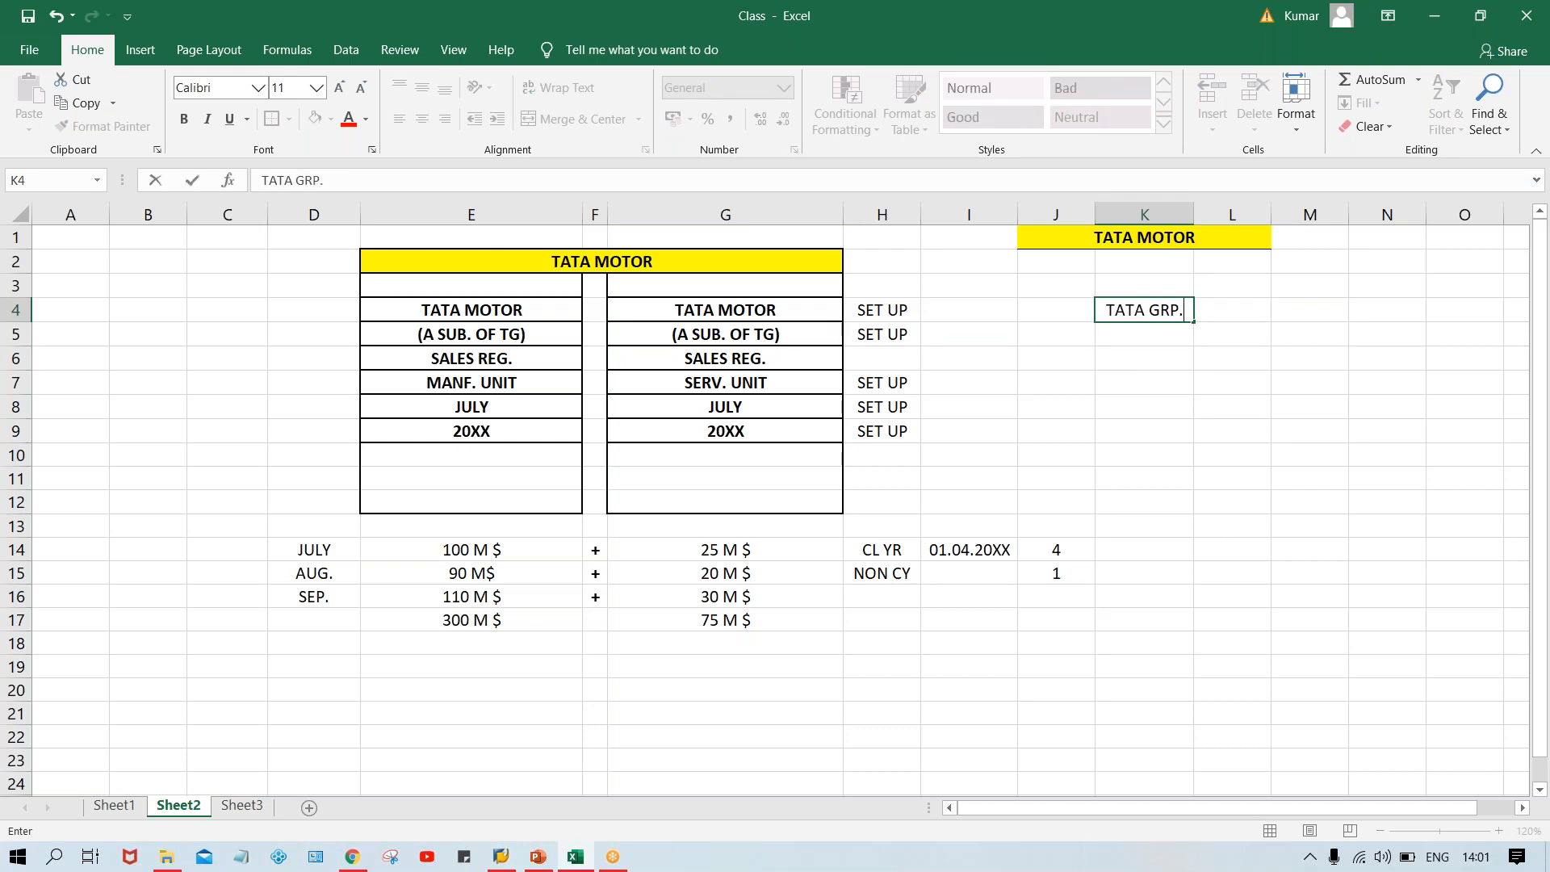
{"action": "left_click", "coordinate": [1237, 315]}
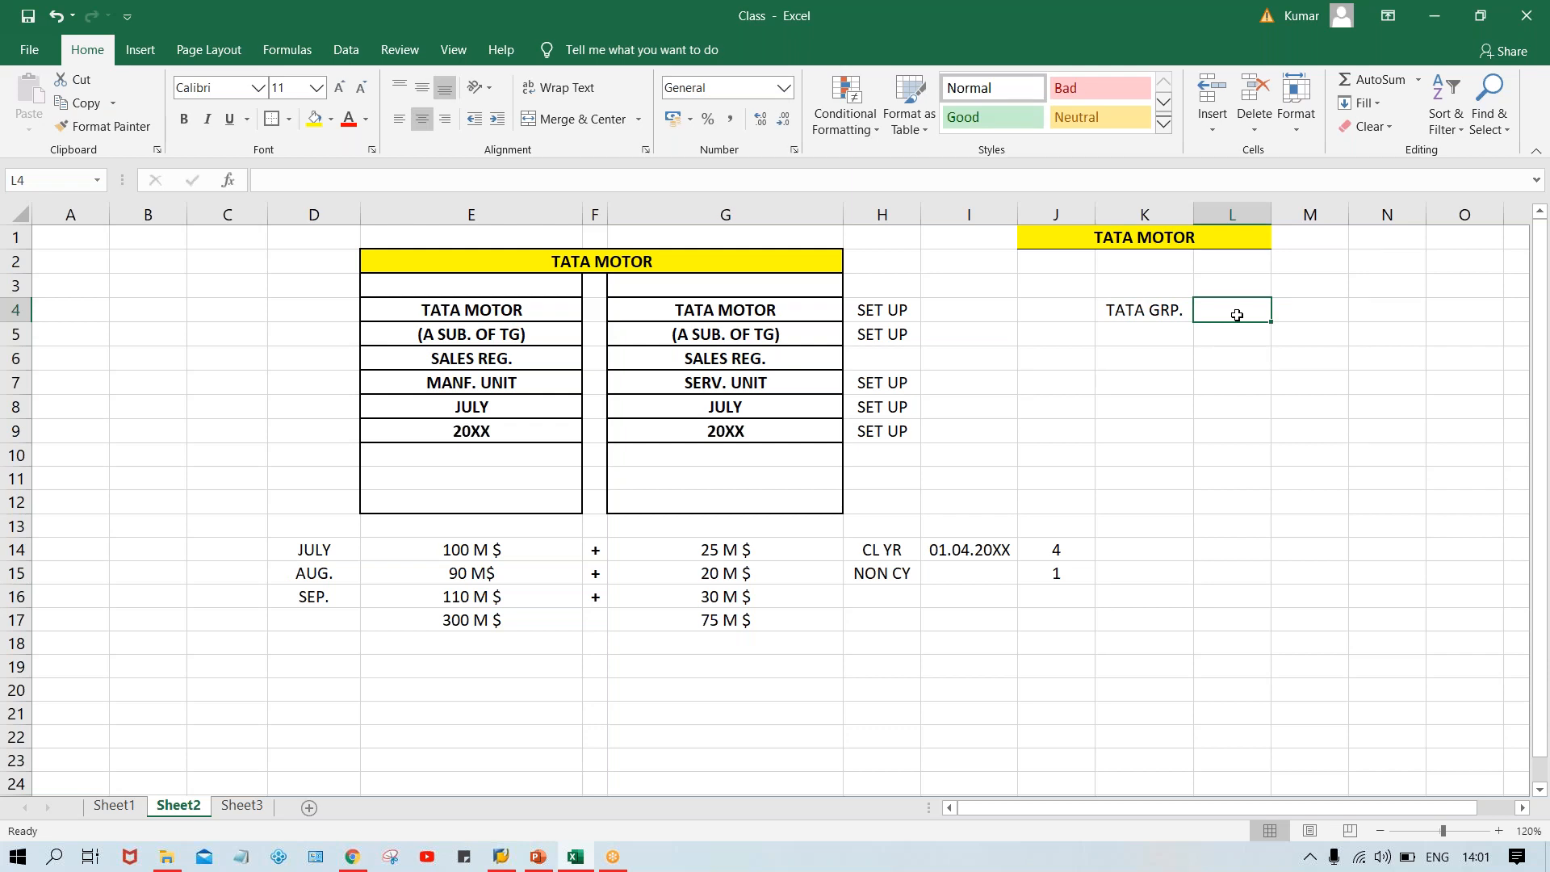
{"action": "type", "text": "COMP."}
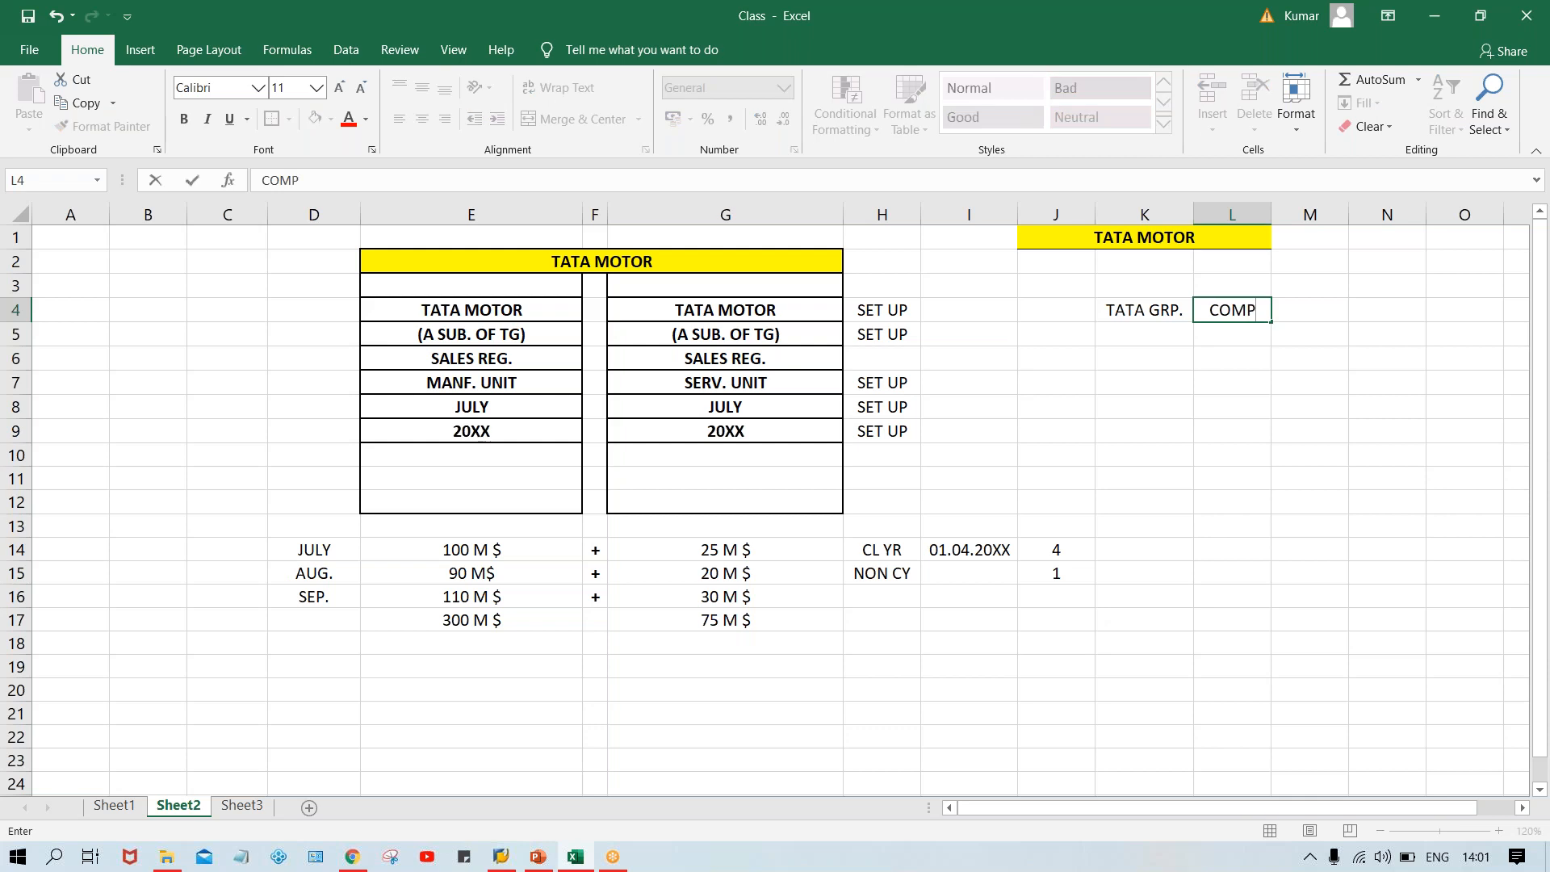
{"action": "key", "text": "Return"}
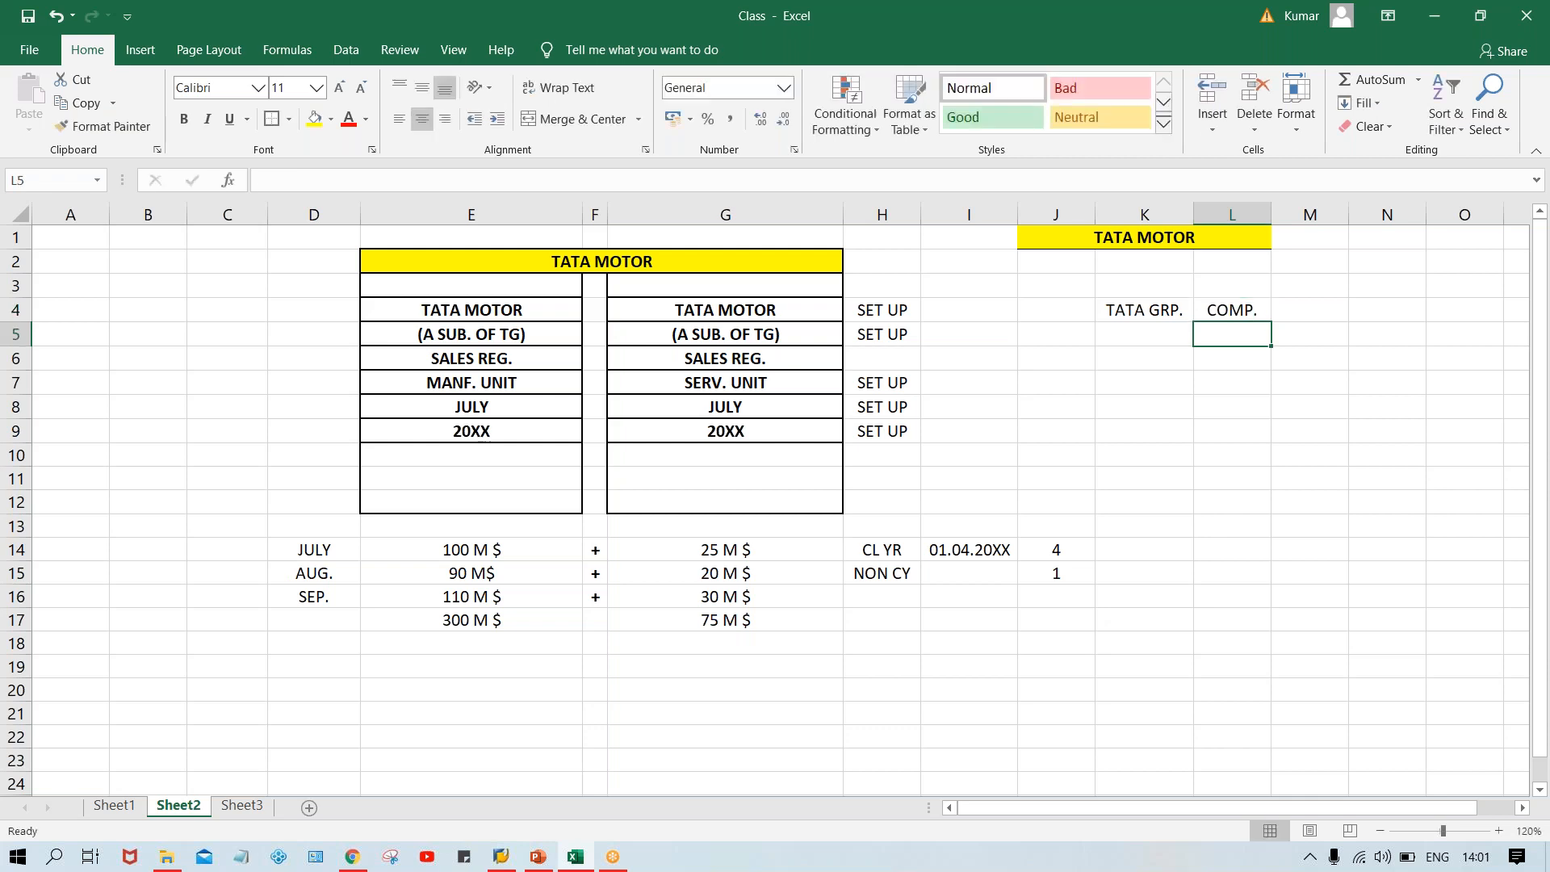
Enter TM, TS and TC in cells K5 to K7 beneath TATA GRP.
{"action": "left_click", "coordinate": [1157, 311]}
{"action": "left_click", "coordinate": [1229, 308]}
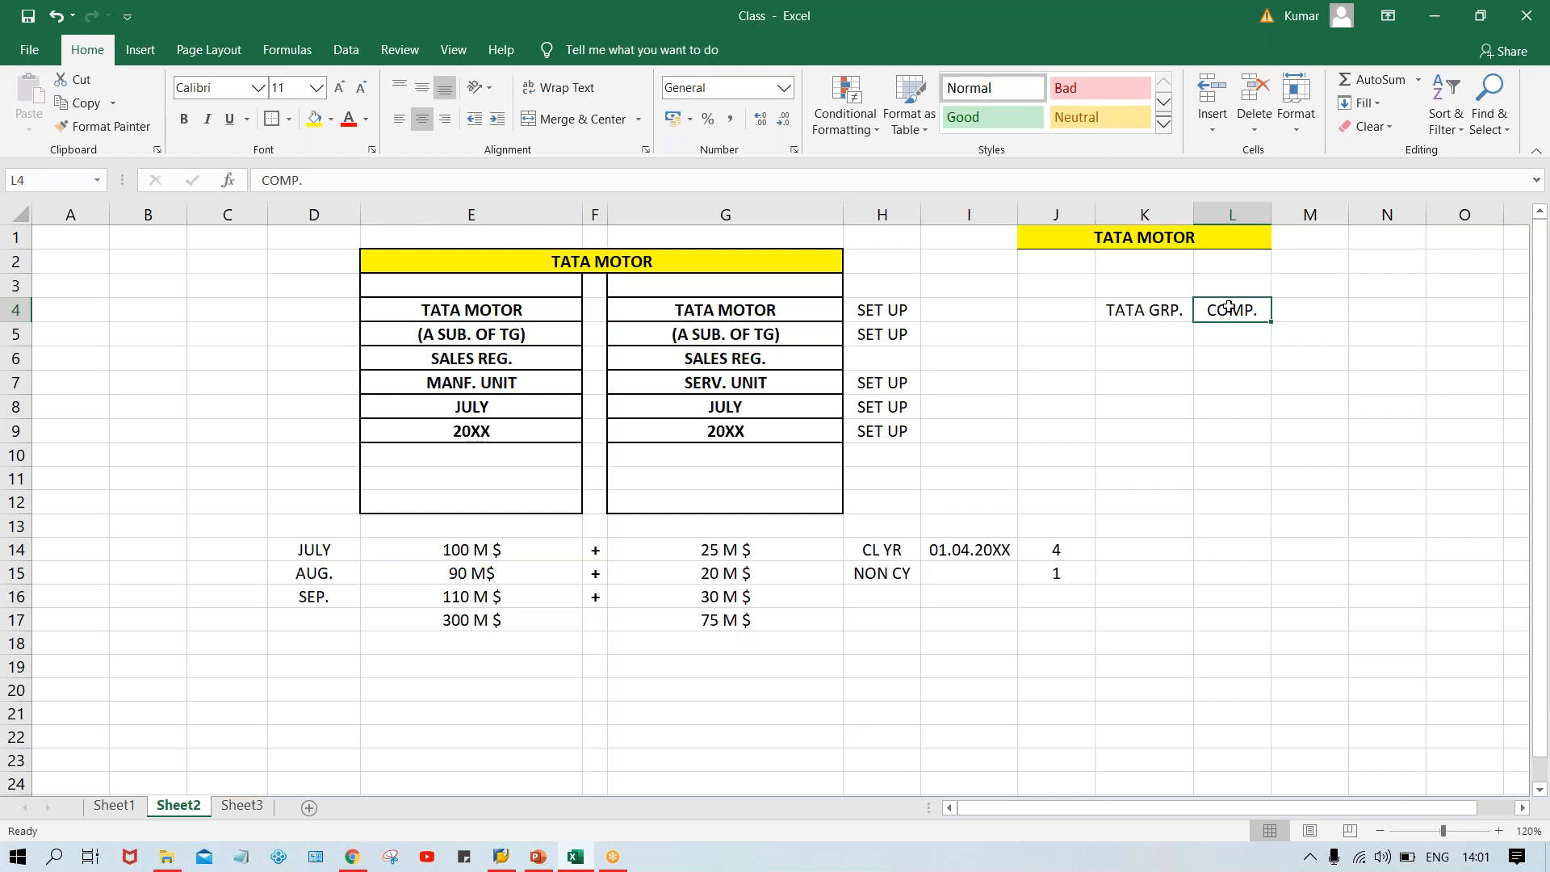
{"action": "left_click", "coordinate": [1145, 325]}
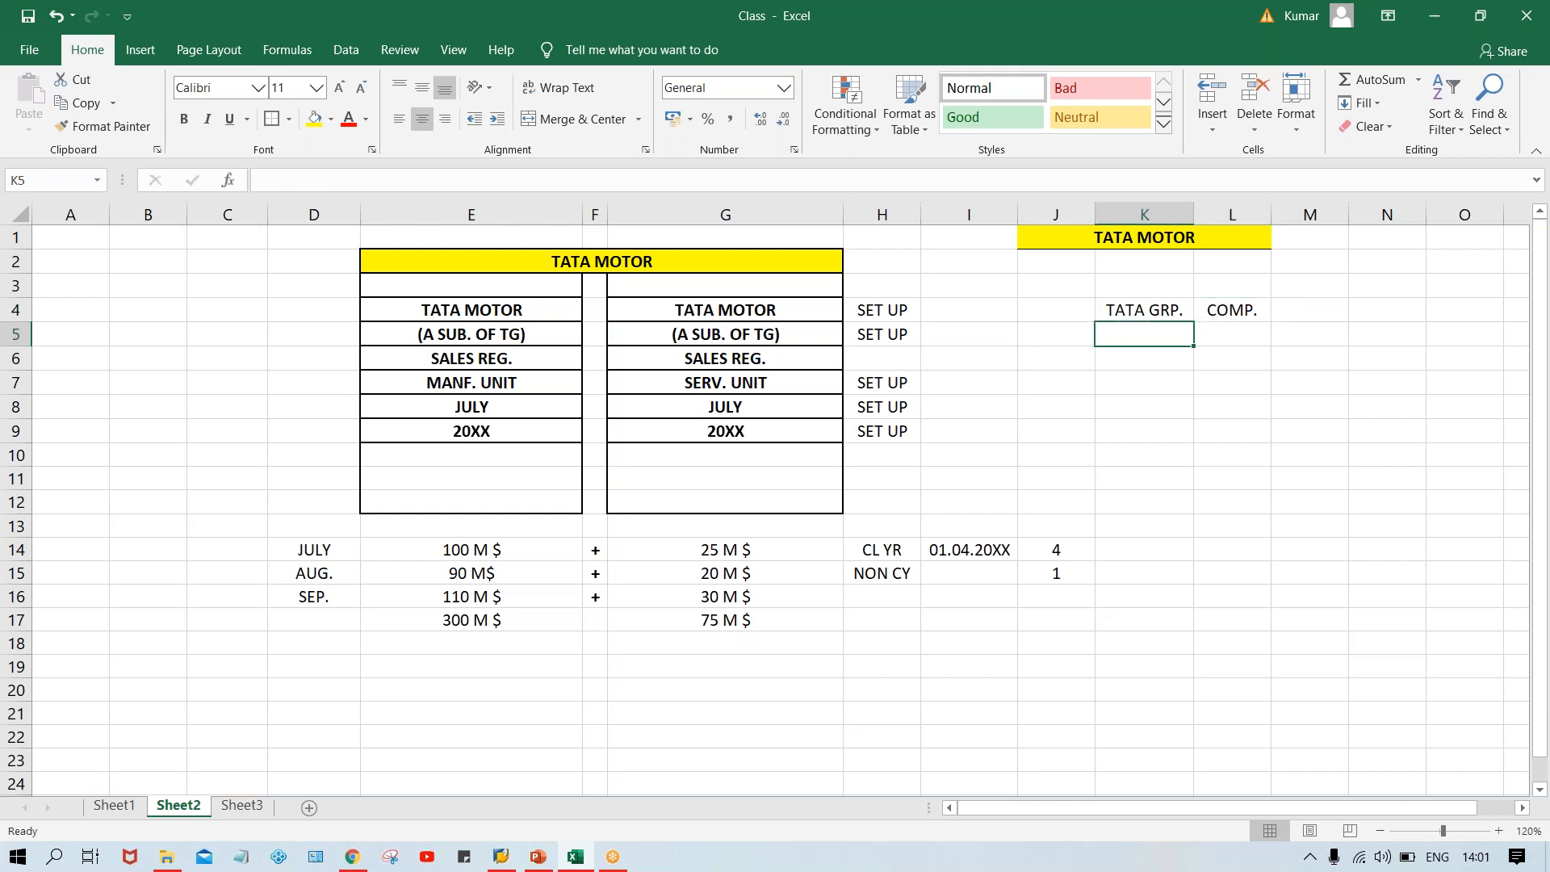
{"action": "type", "text": "TM"}
{"action": "key", "text": "Return"}
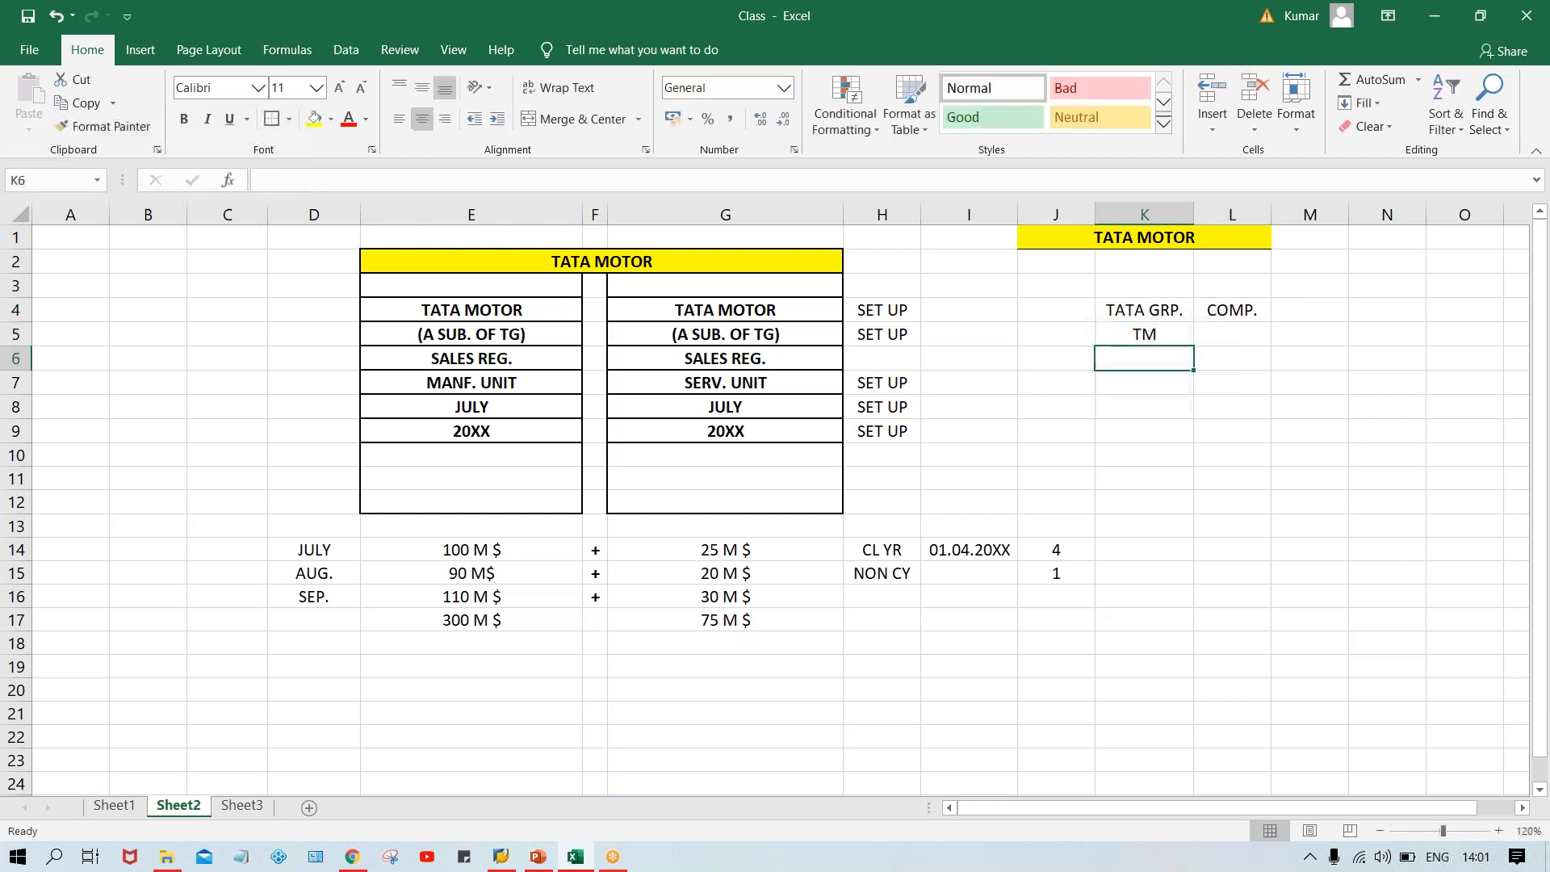
{"action": "type", "text": "TS"}
{"action": "key", "text": "Return"}
{"action": "type", "text": "TC"}
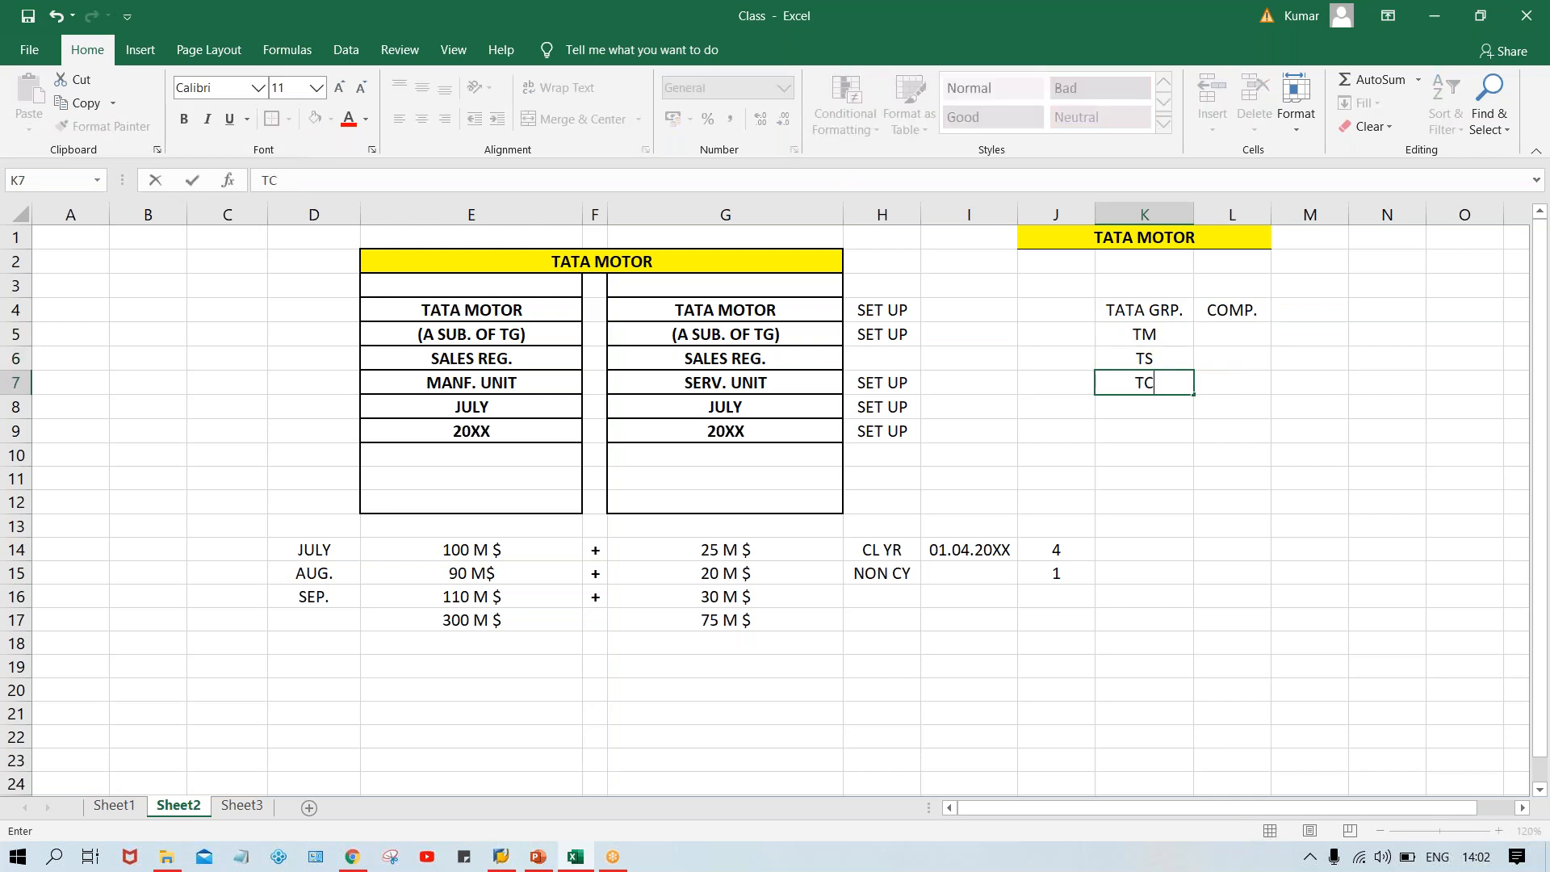
{"action": "key", "text": "Return"}
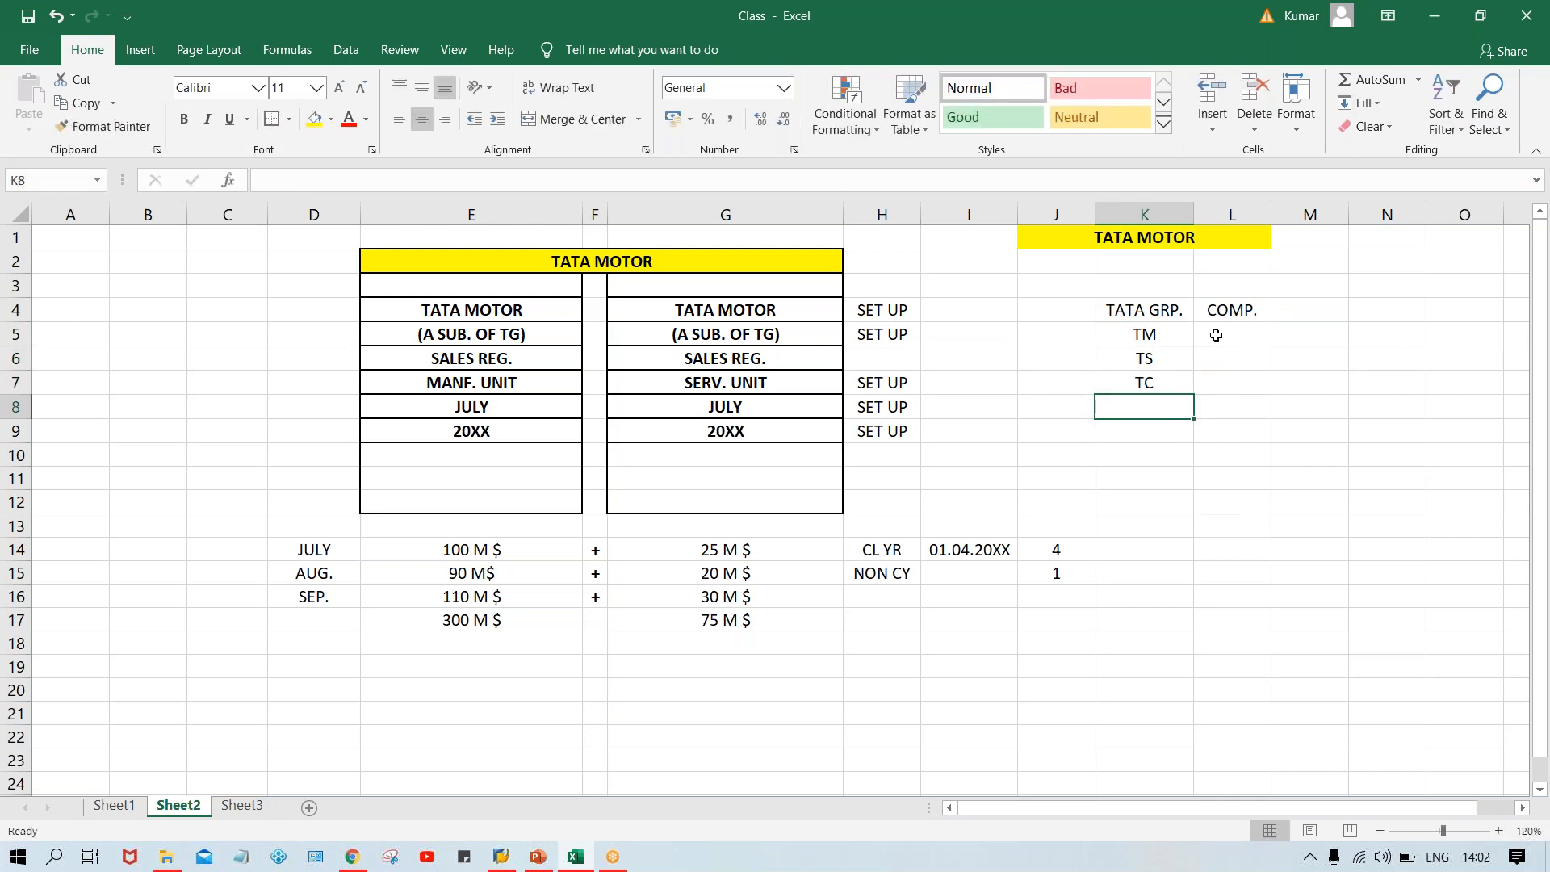
Merge and center L5:L7, enter CC in the merged cell and align it to the middle.
{"action": "left_click", "coordinate": [1218, 343]}
{"action": "left_click_drag", "start_coordinate": [1218, 343], "coordinate": [1225, 381]}
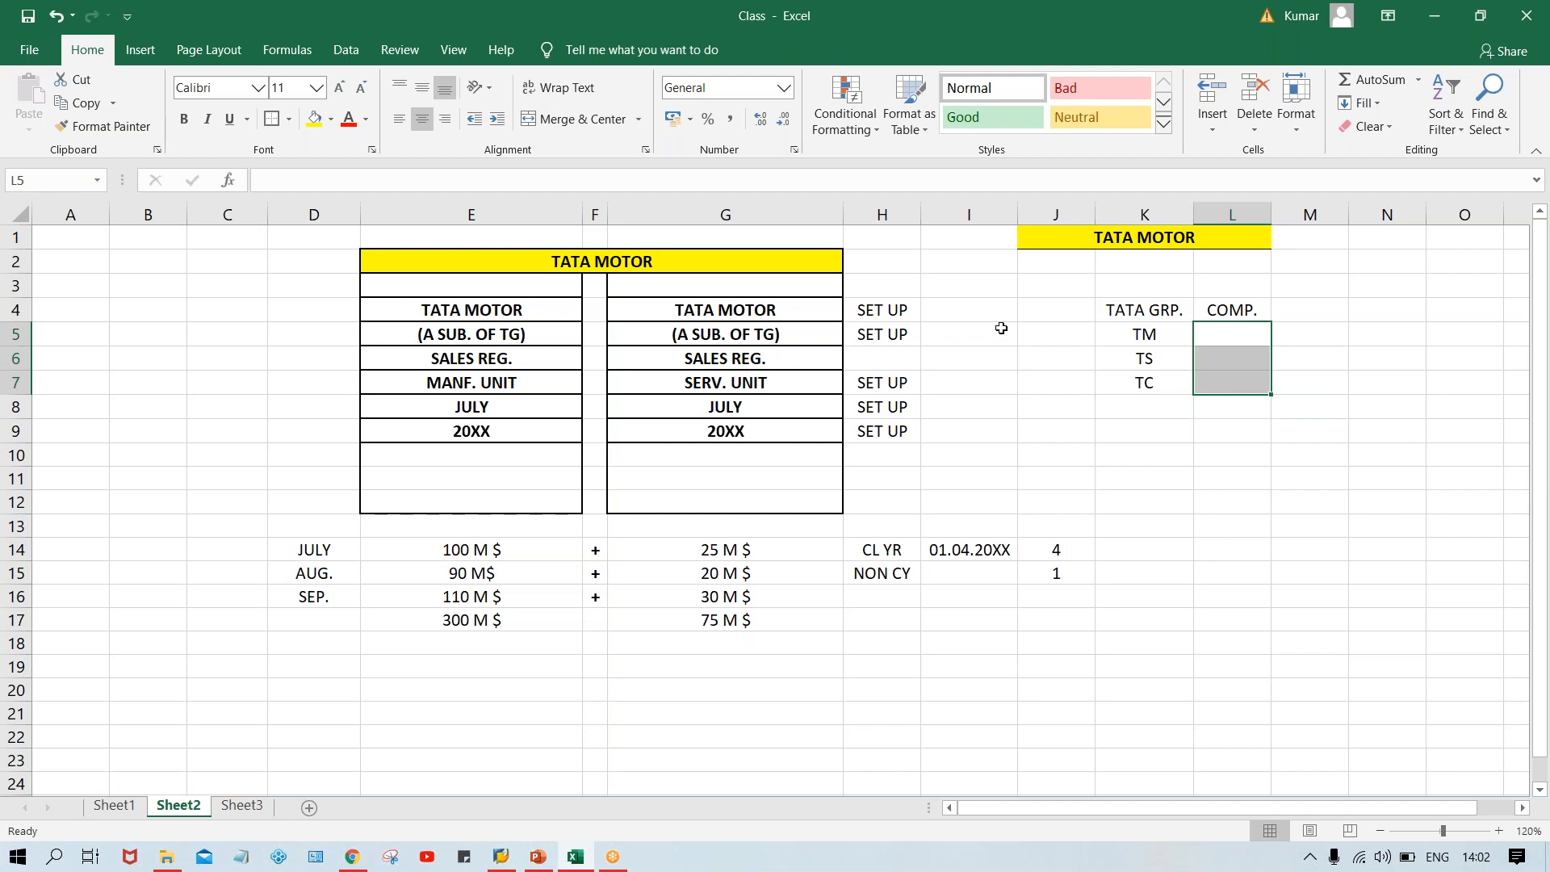
{"action": "left_click", "coordinate": [593, 120]}
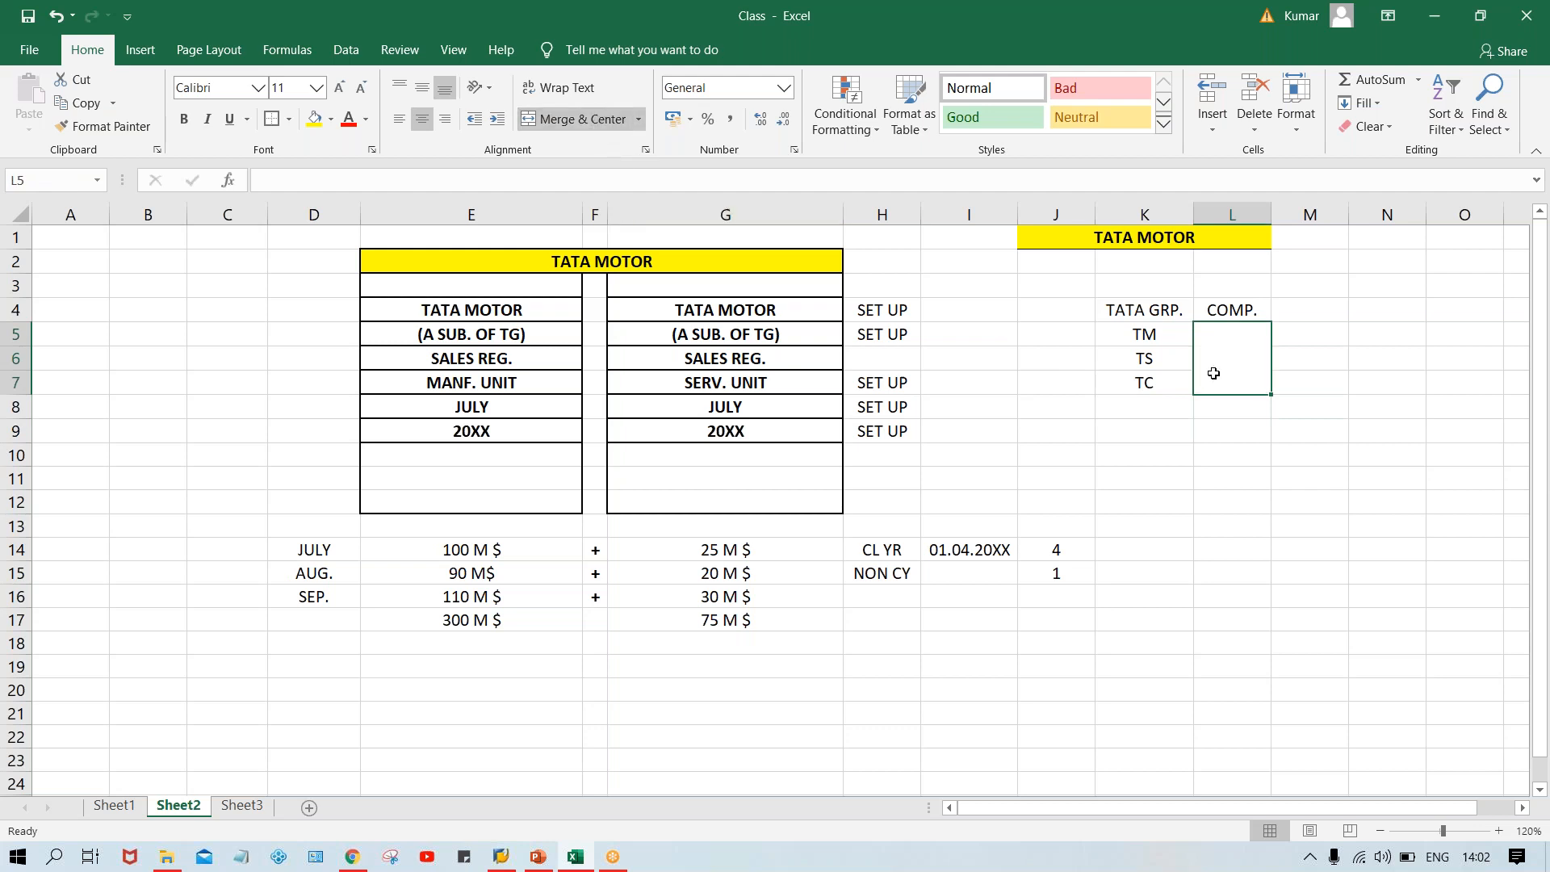
{"action": "type", "text": "C"}
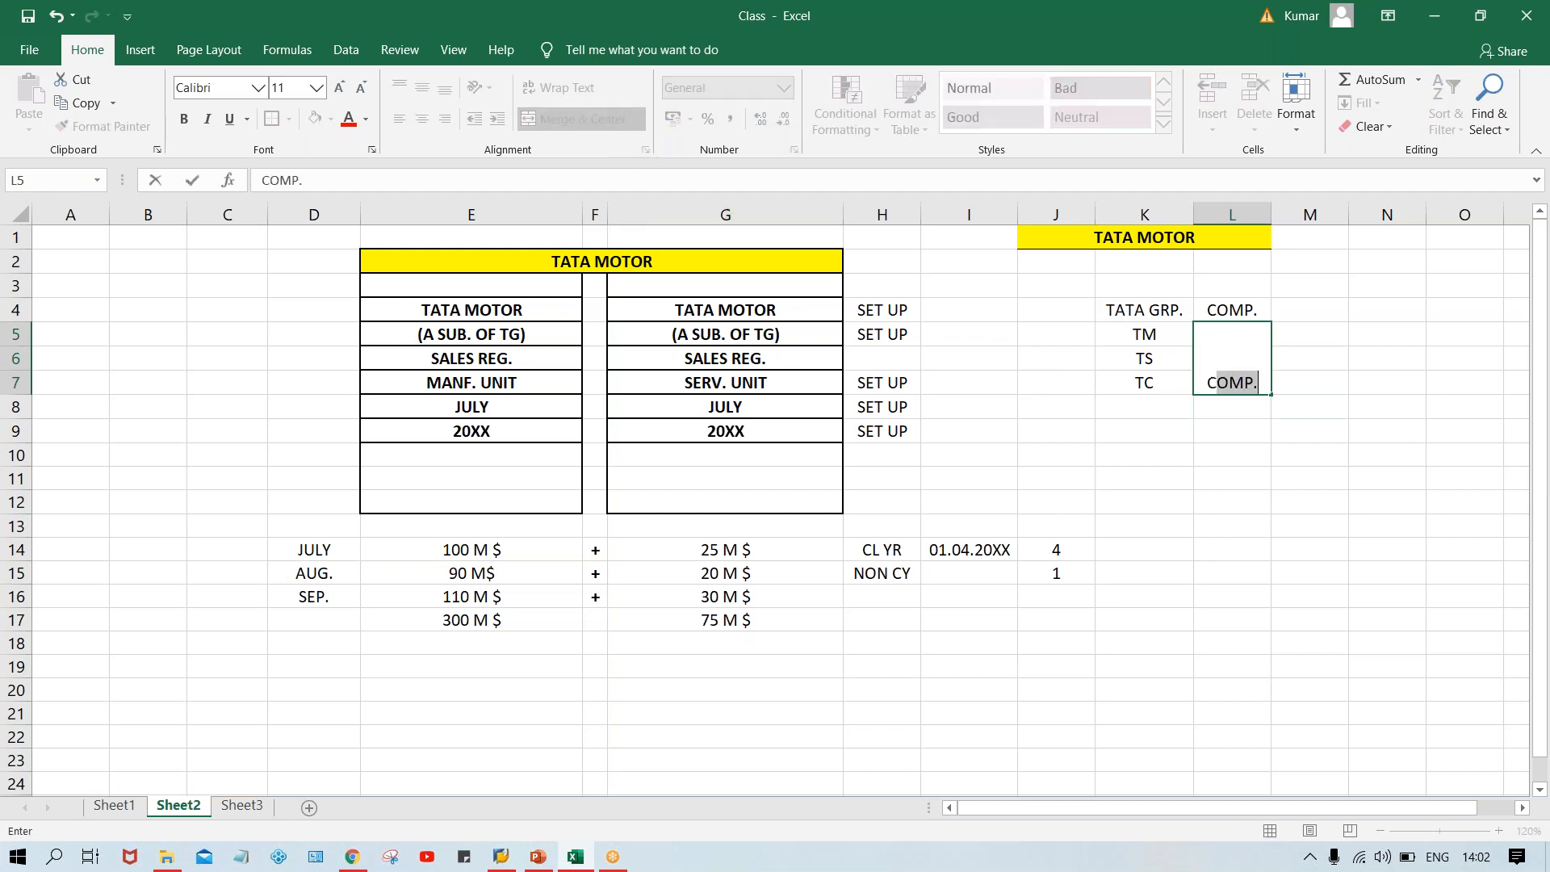
{"action": "type", "text": "C"}
{"action": "key", "text": "Return"}
{"action": "left_click", "coordinate": [1229, 360]}
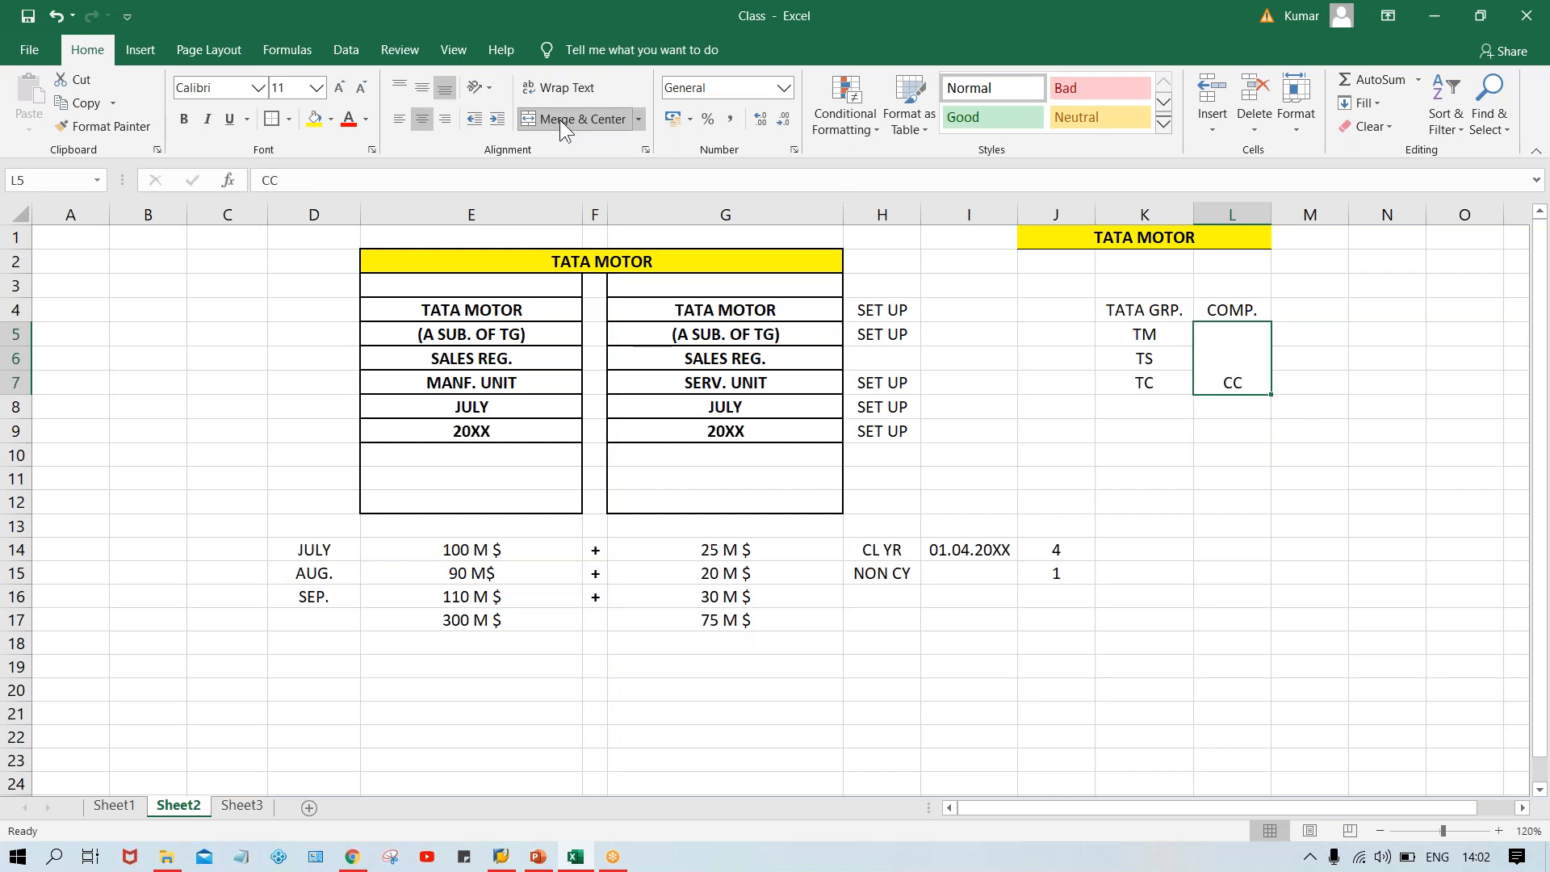
{"action": "left_click", "coordinate": [417, 85]}
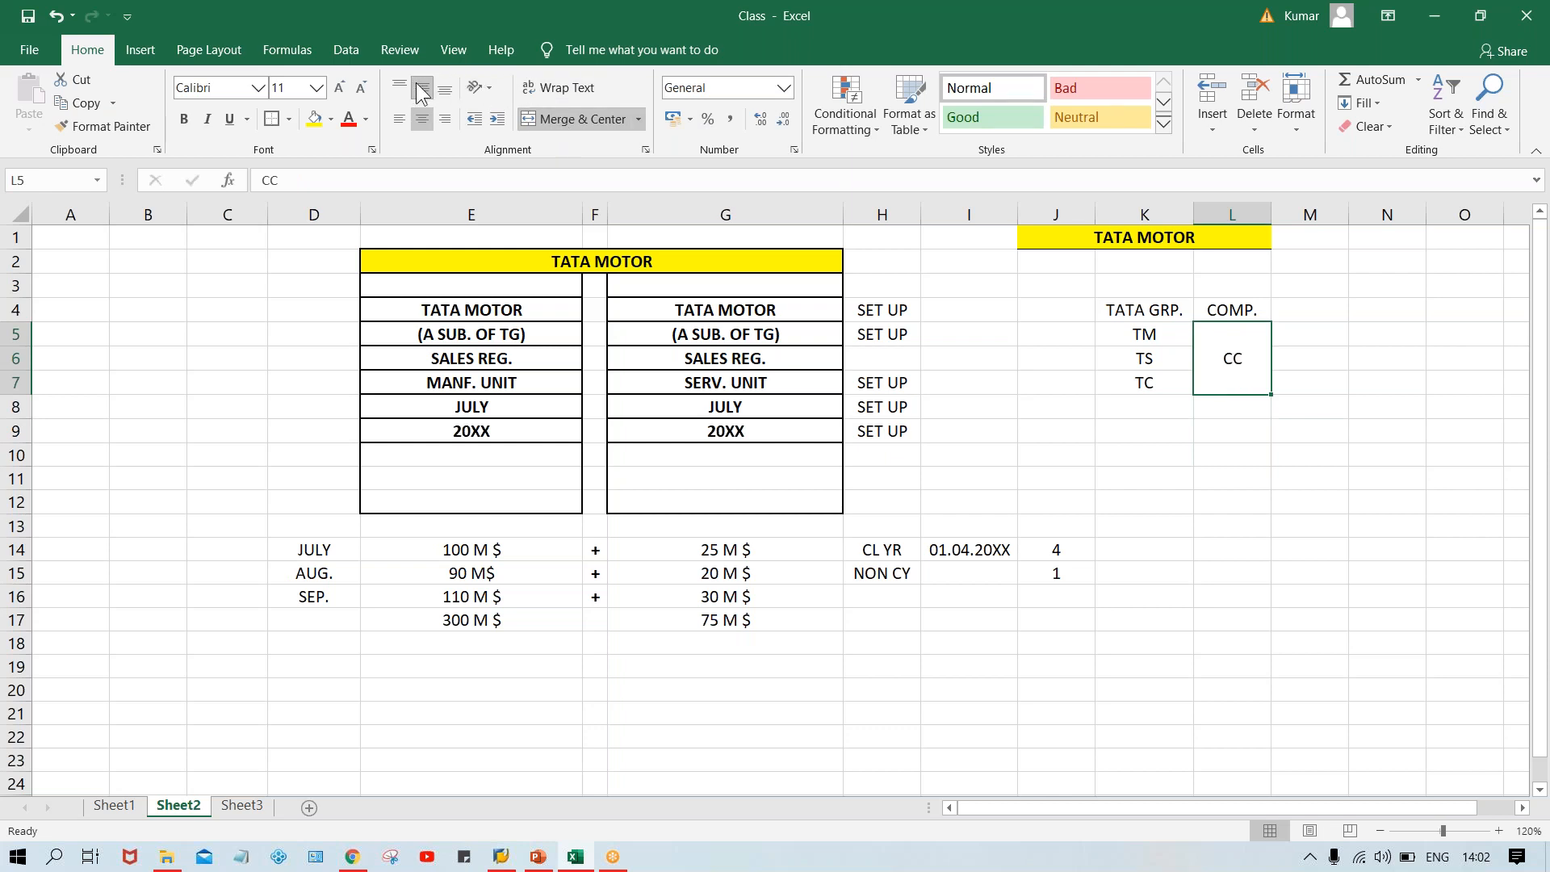
Review the TATA GRP. / COMP. block and the MANF. UNIT and SERV. UNIT labels in both bordered columns.
{"action": "left_click", "coordinate": [1133, 333]}
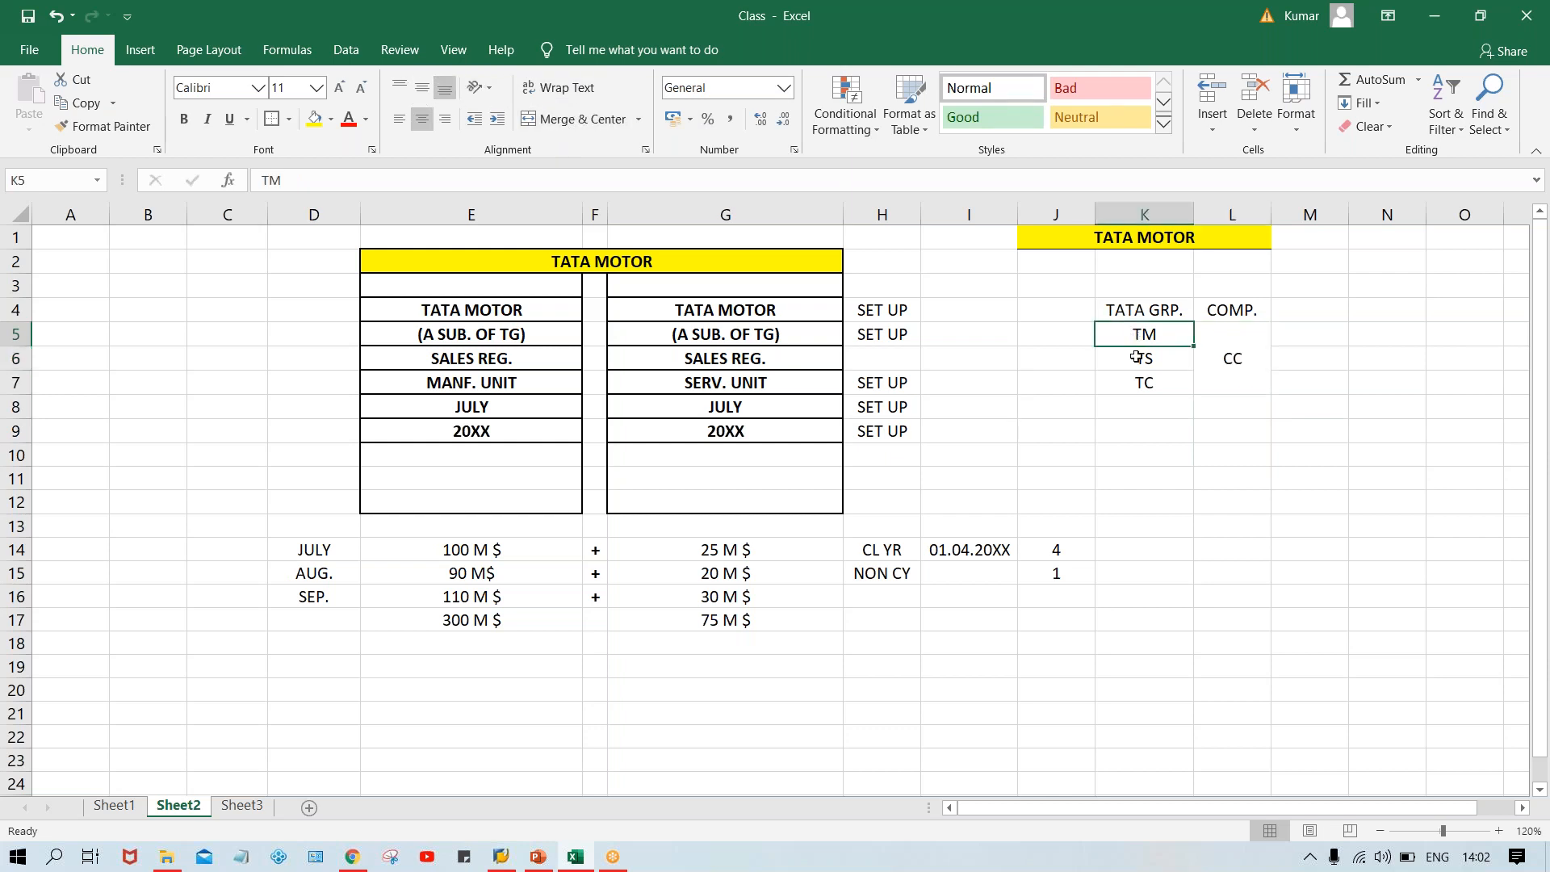
{"action": "left_click", "coordinate": [1136, 357]}
{"action": "left_click", "coordinate": [1141, 378]}
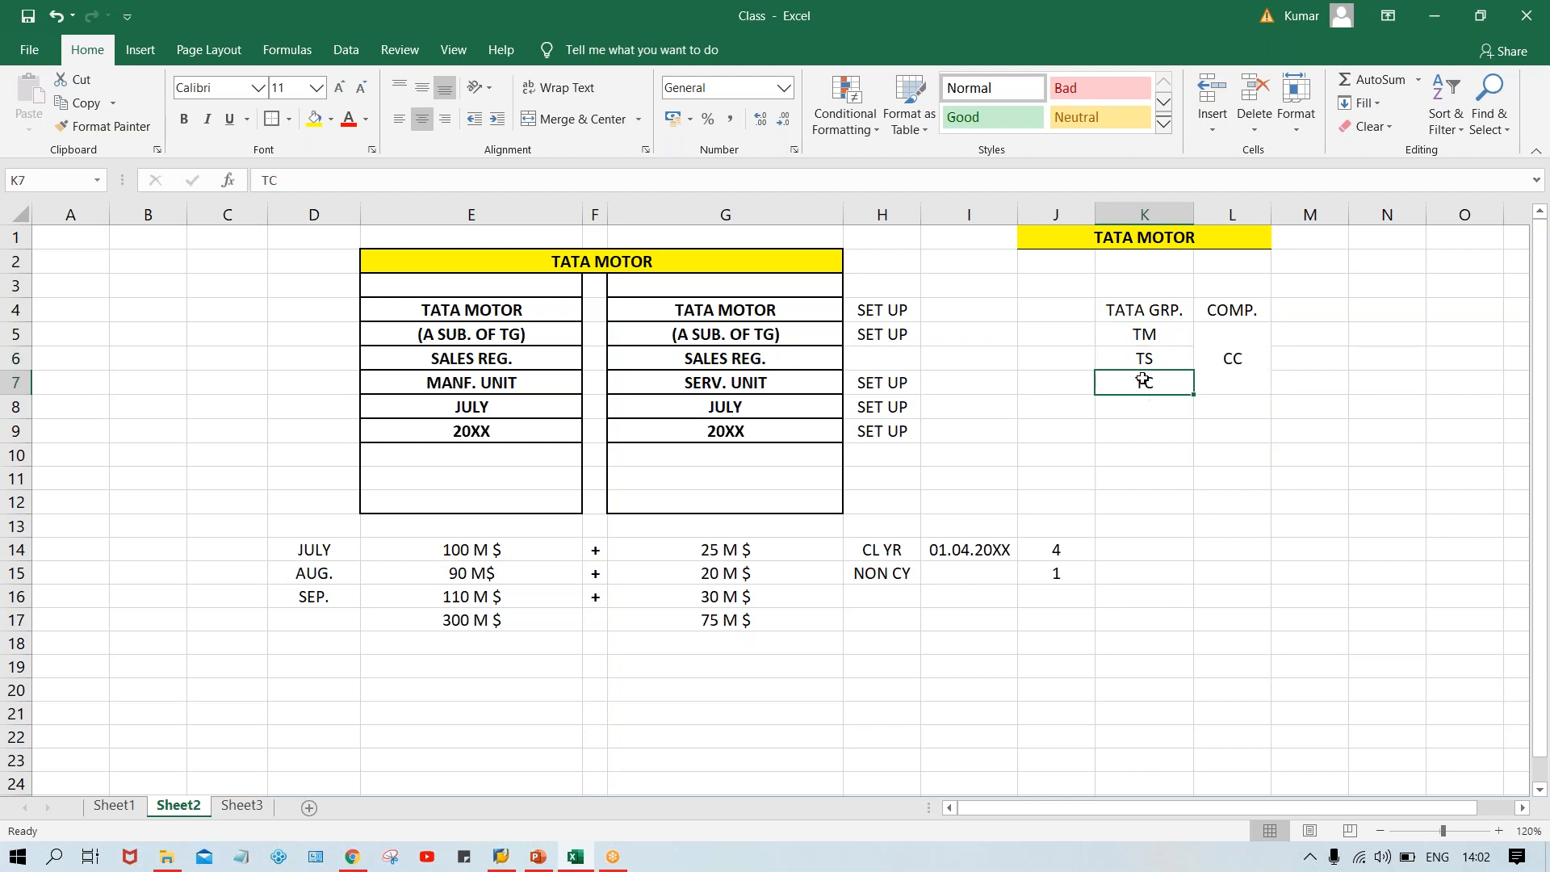
{"action": "left_click", "coordinate": [1234, 367]}
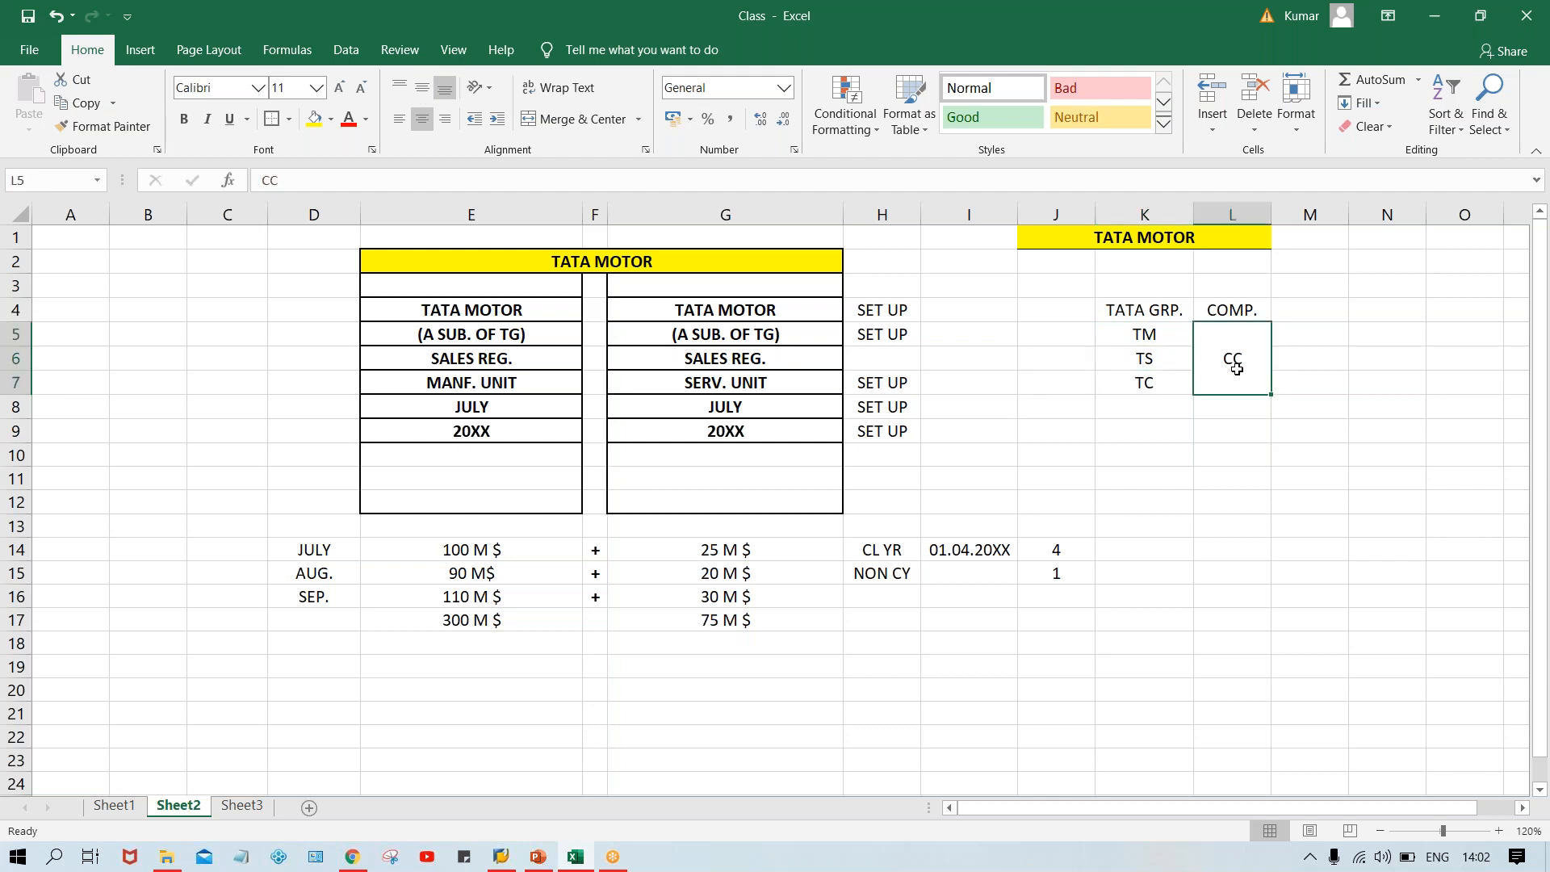
{"action": "left_click", "coordinate": [1231, 310]}
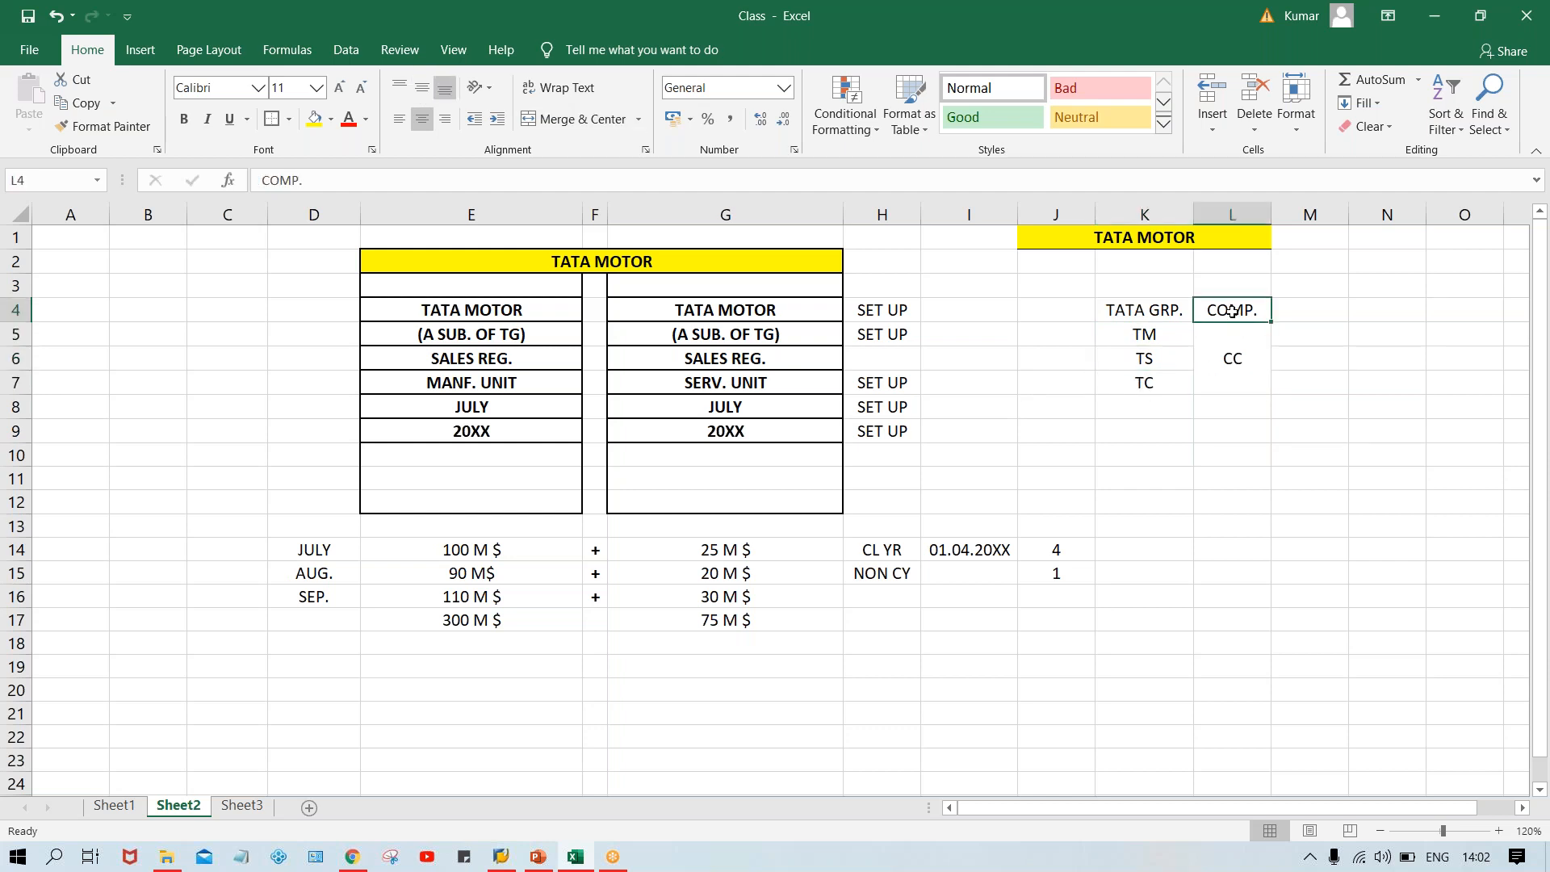
{"action": "left_click", "coordinate": [1233, 351]}
{"action": "left_click", "coordinate": [1147, 336]}
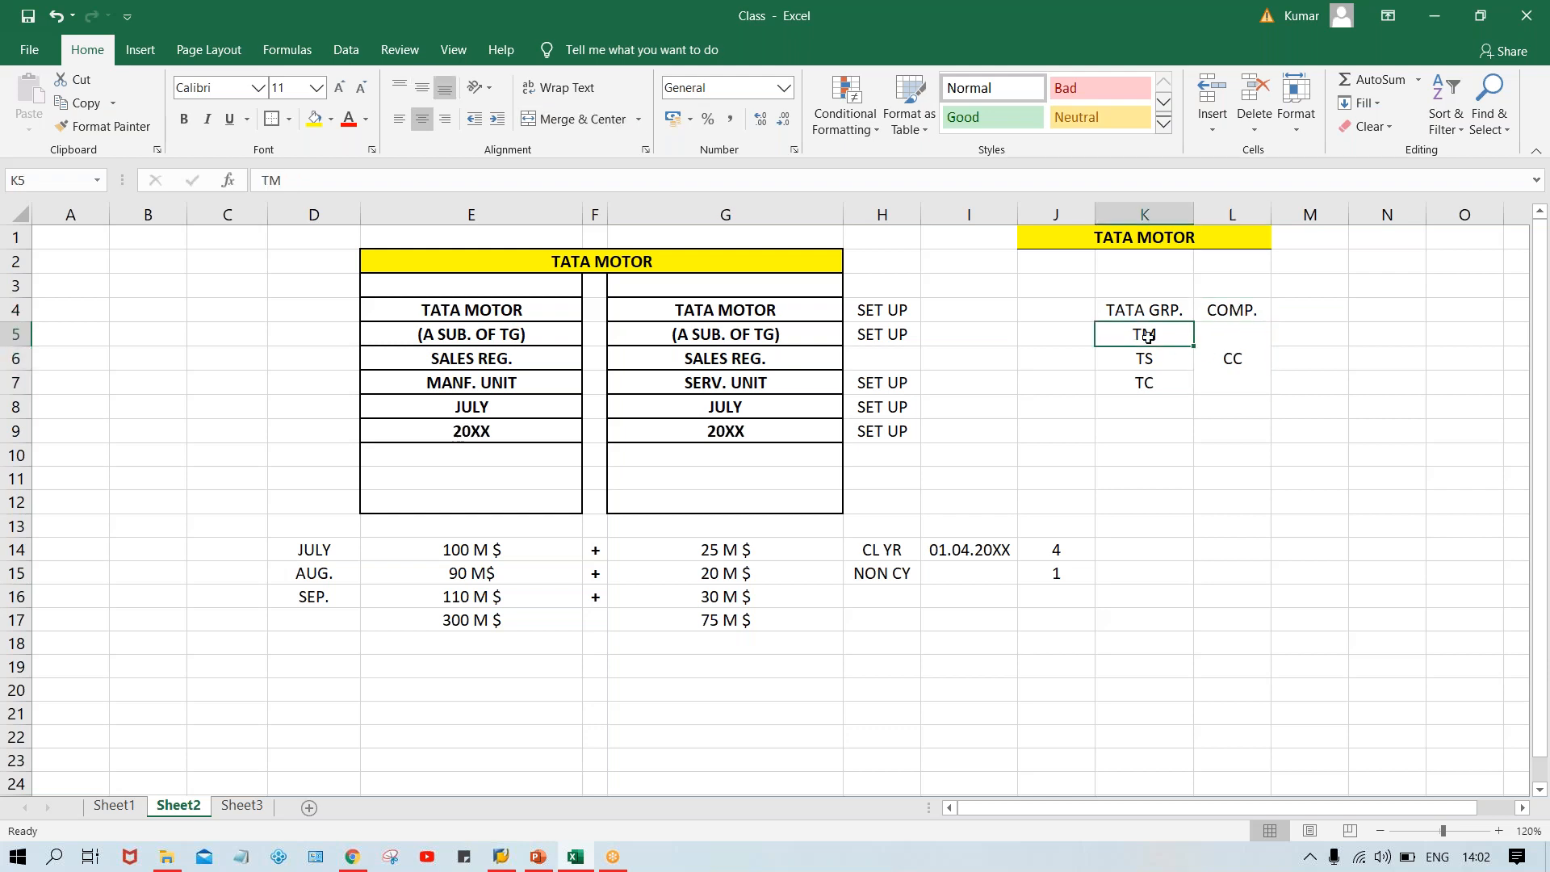
{"action": "left_click", "coordinate": [1147, 364]}
{"action": "left_click", "coordinate": [1149, 383]}
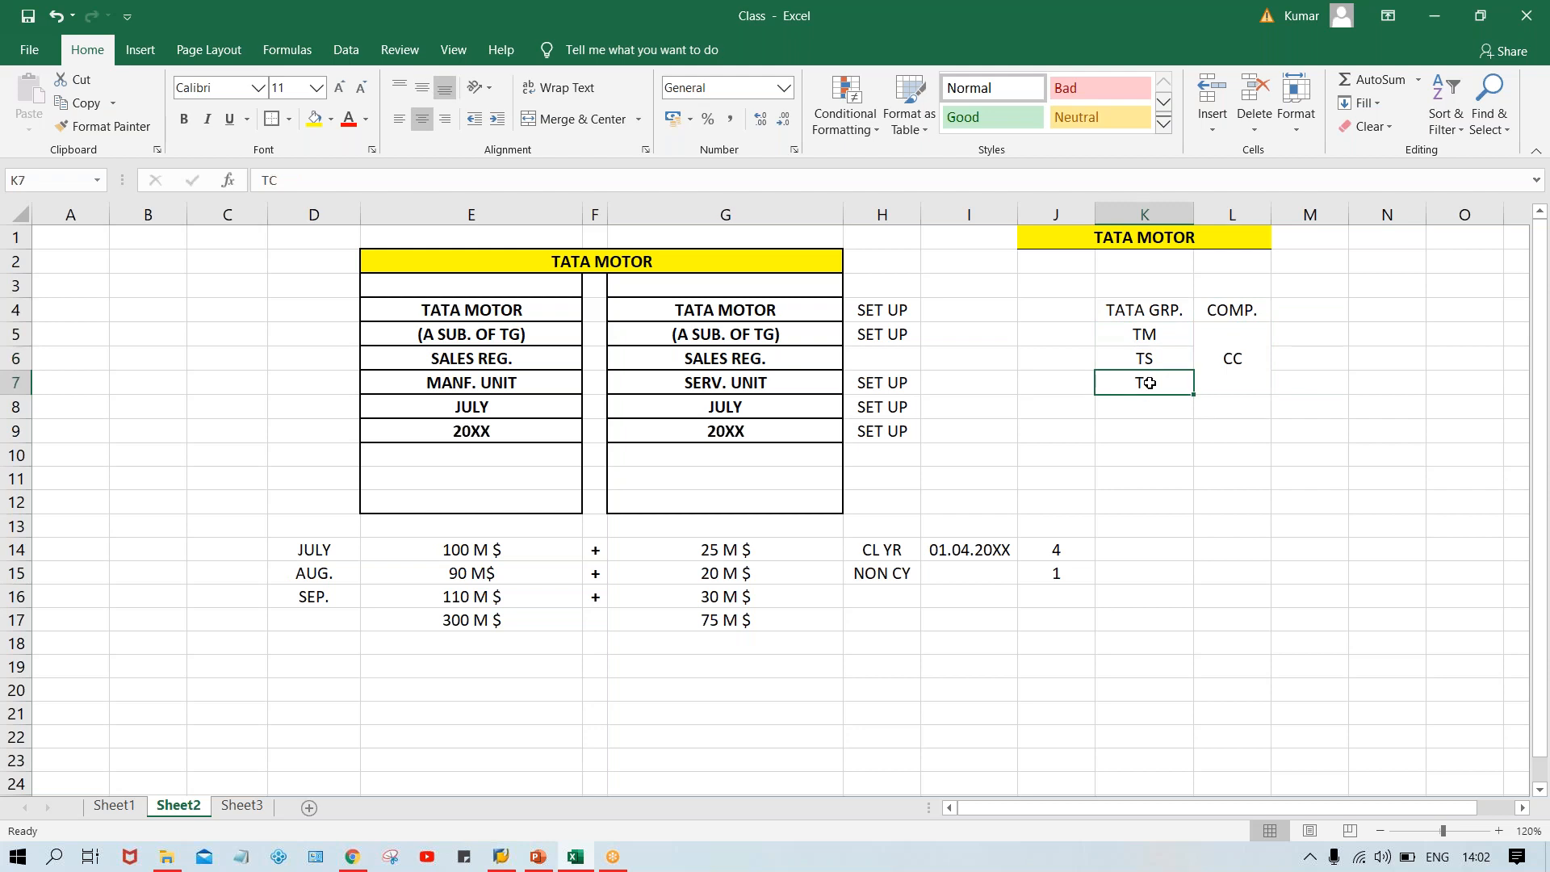
{"action": "left_click", "coordinate": [1143, 336]}
{"action": "left_click", "coordinate": [517, 381]}
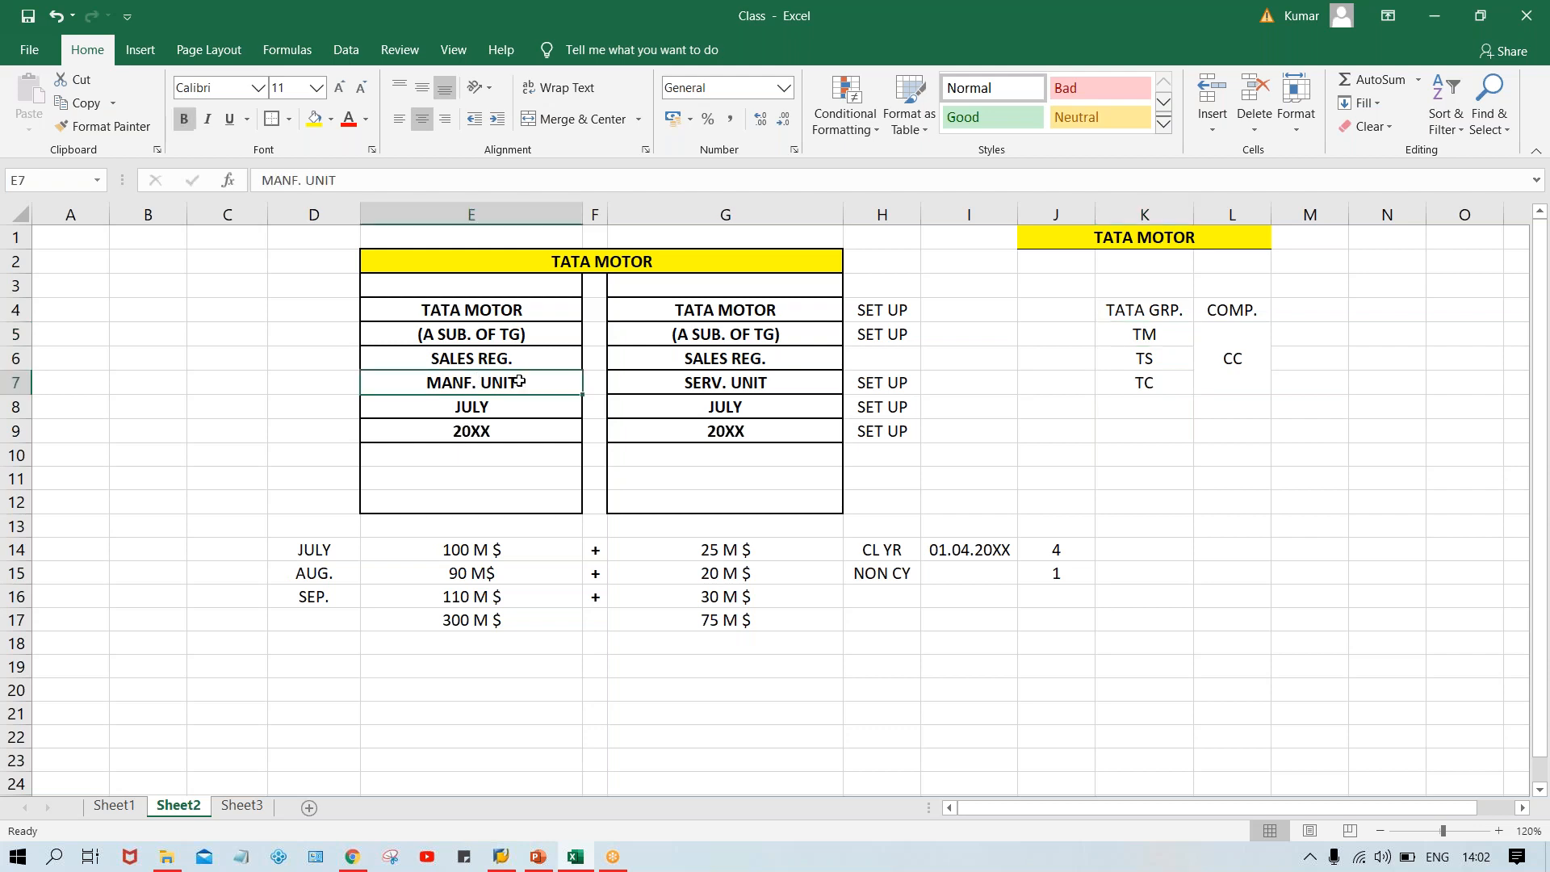
{"action": "left_click", "coordinate": [744, 378]}
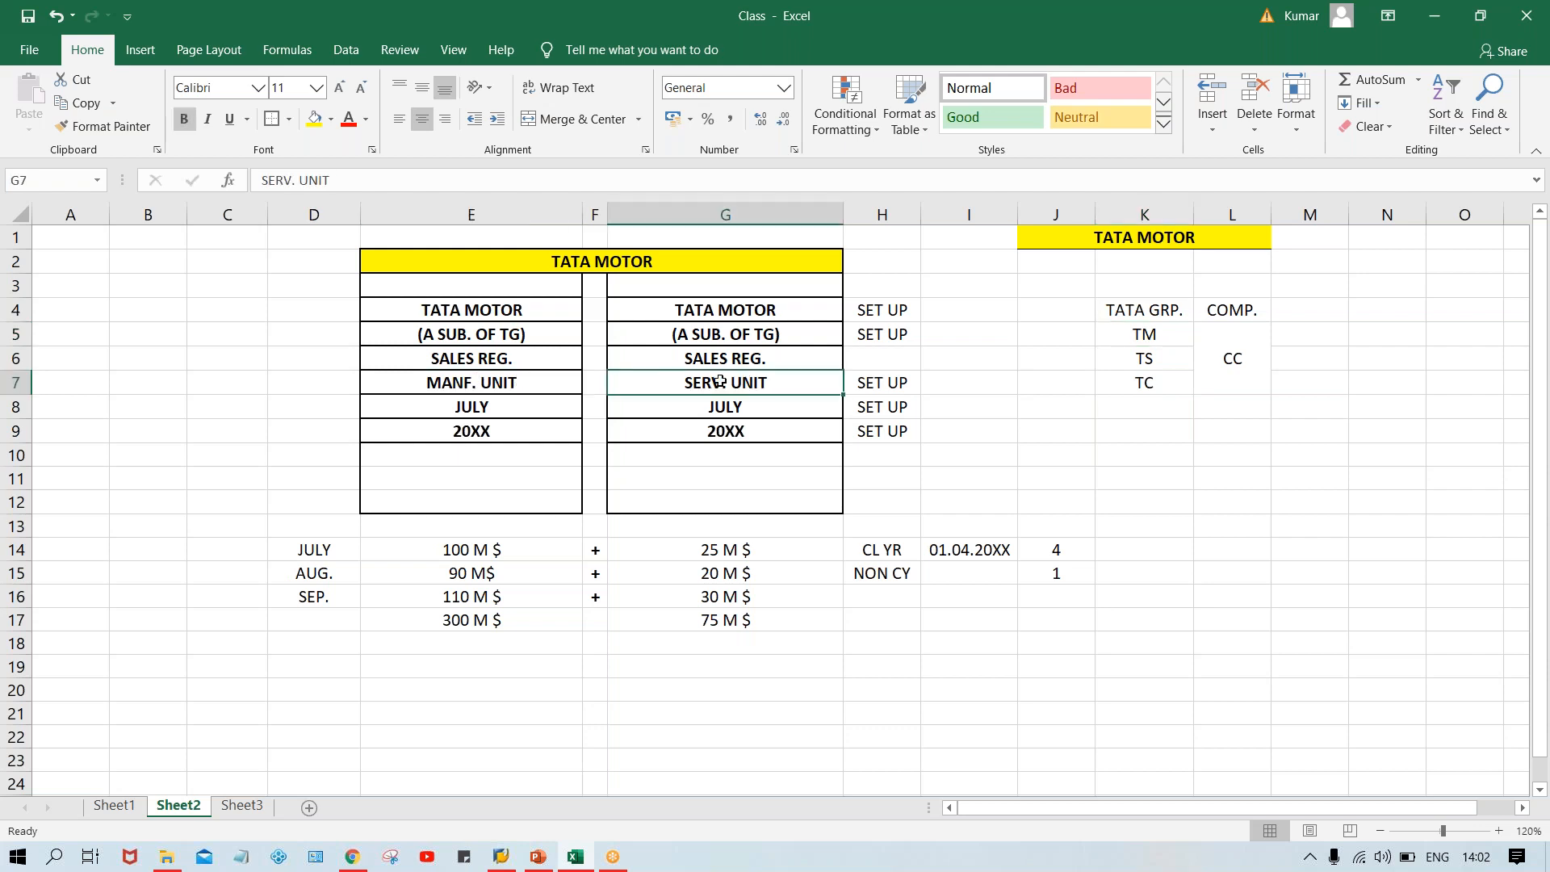
{"action": "left_click", "coordinate": [473, 379]}
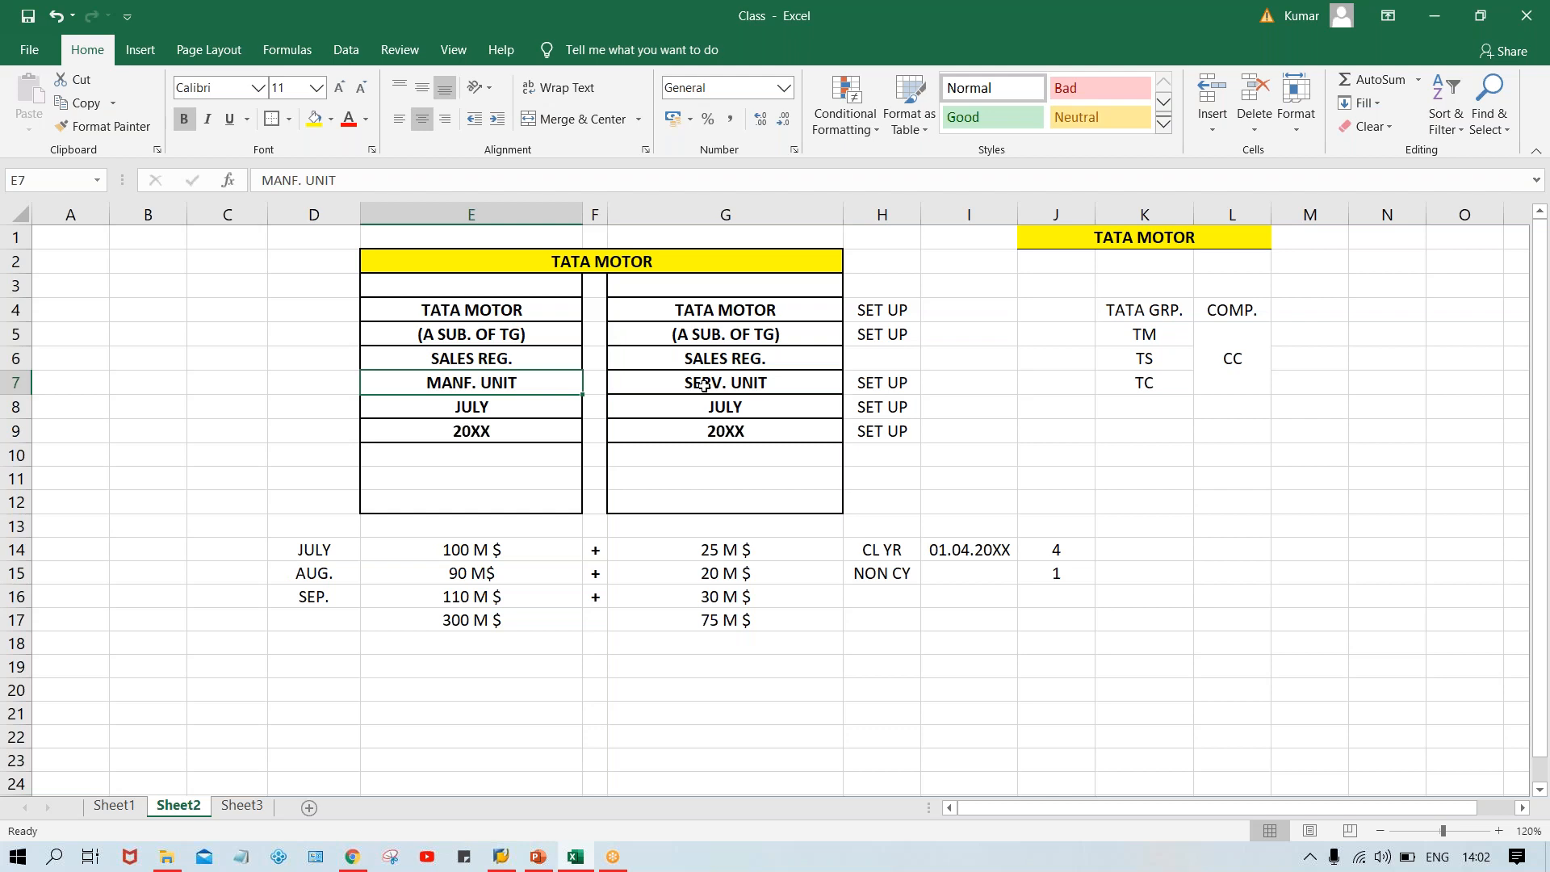
{"action": "left_click", "coordinate": [707, 385]}
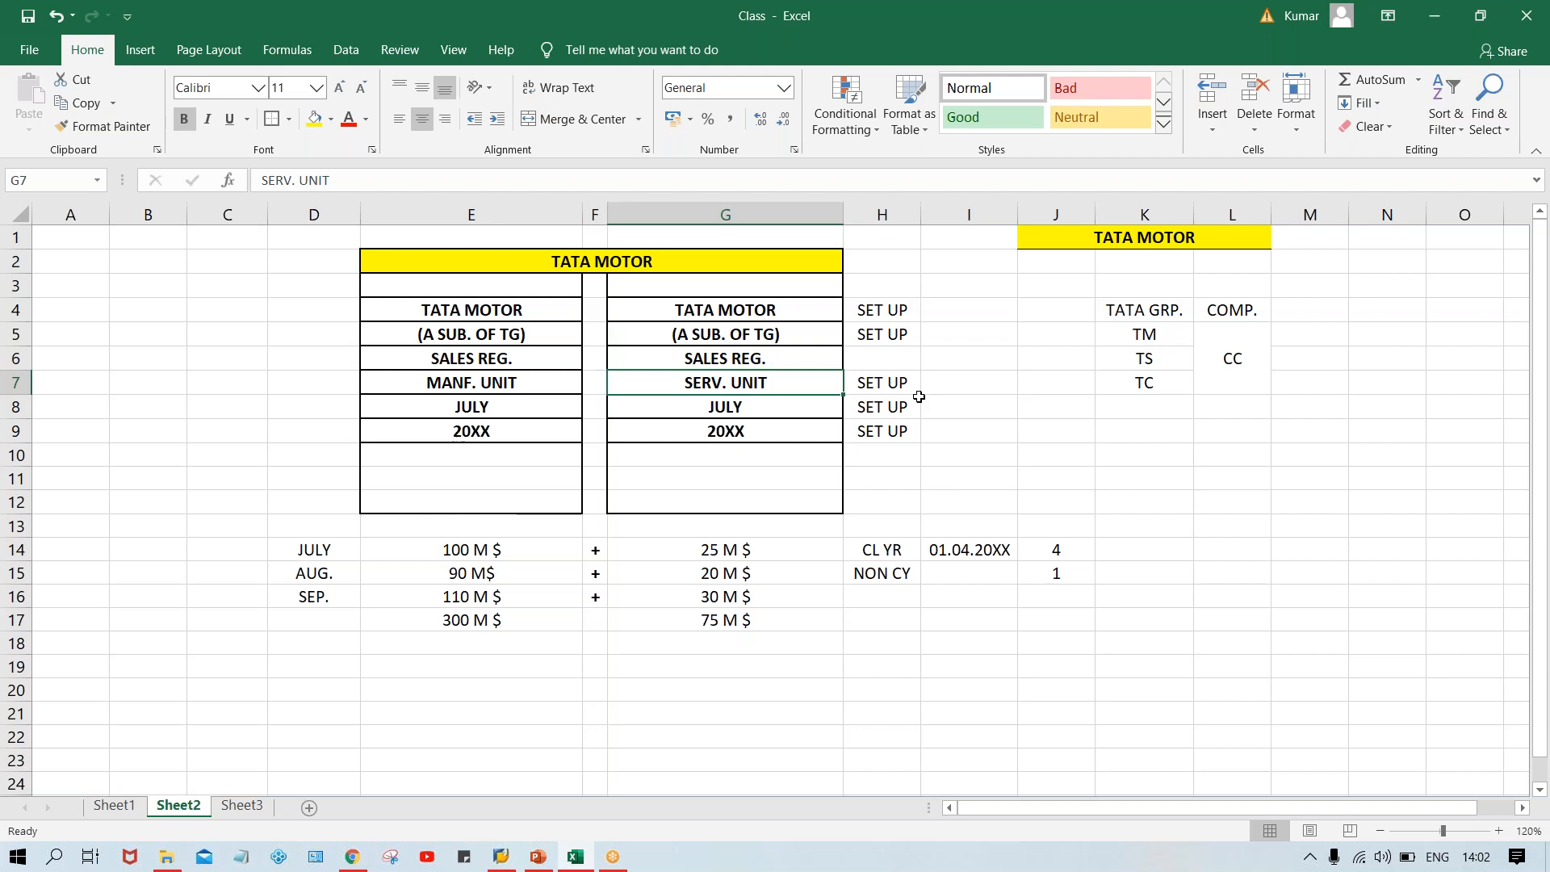
{"action": "left_click", "coordinate": [1145, 310]}
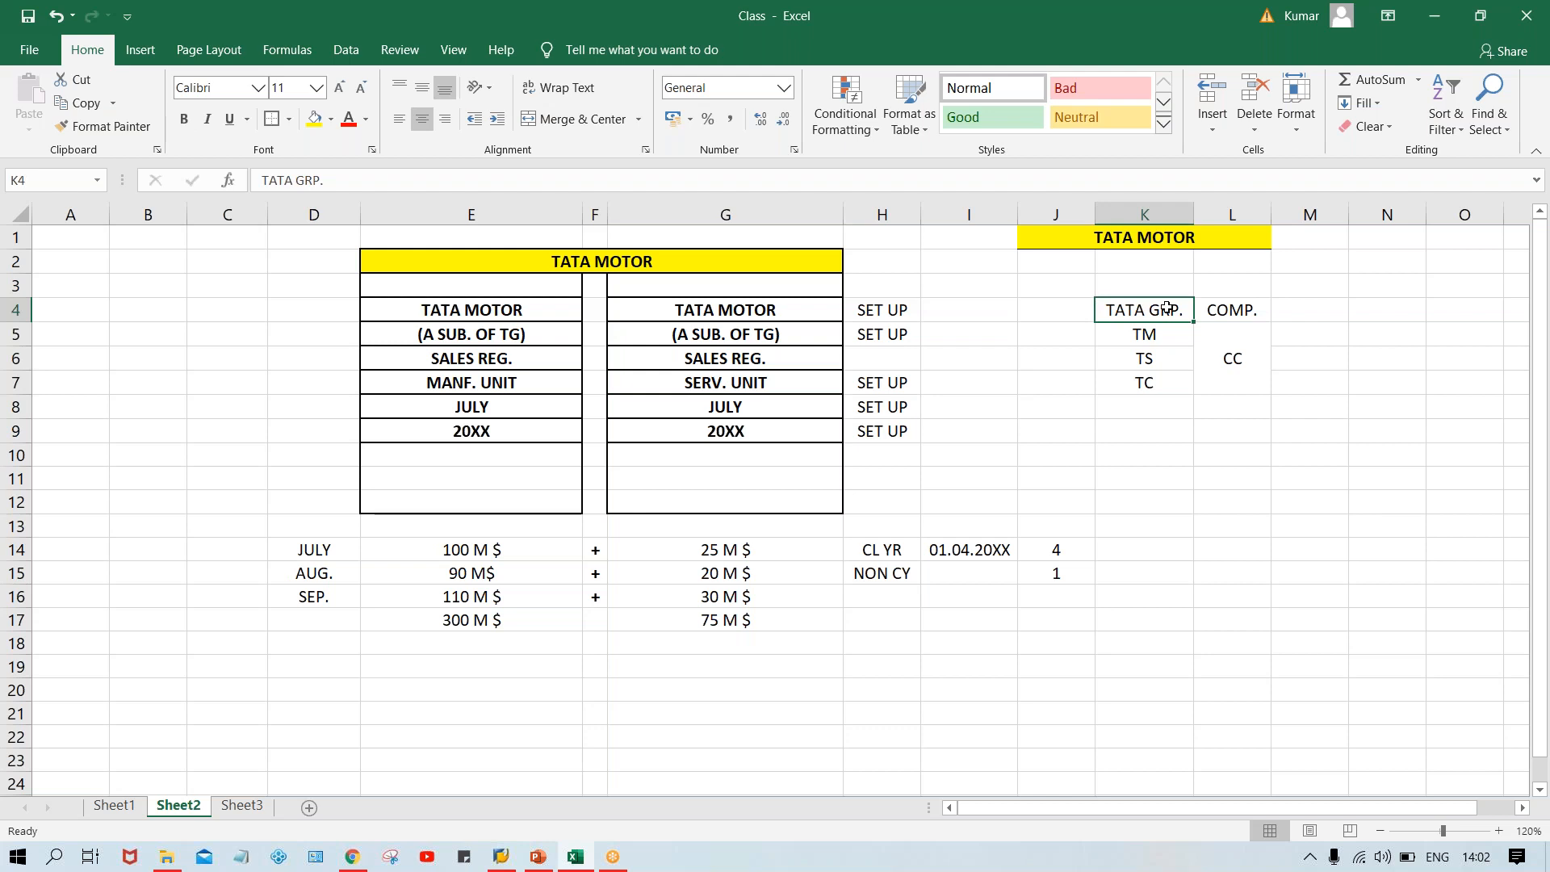
{"action": "left_click", "coordinate": [1235, 312]}
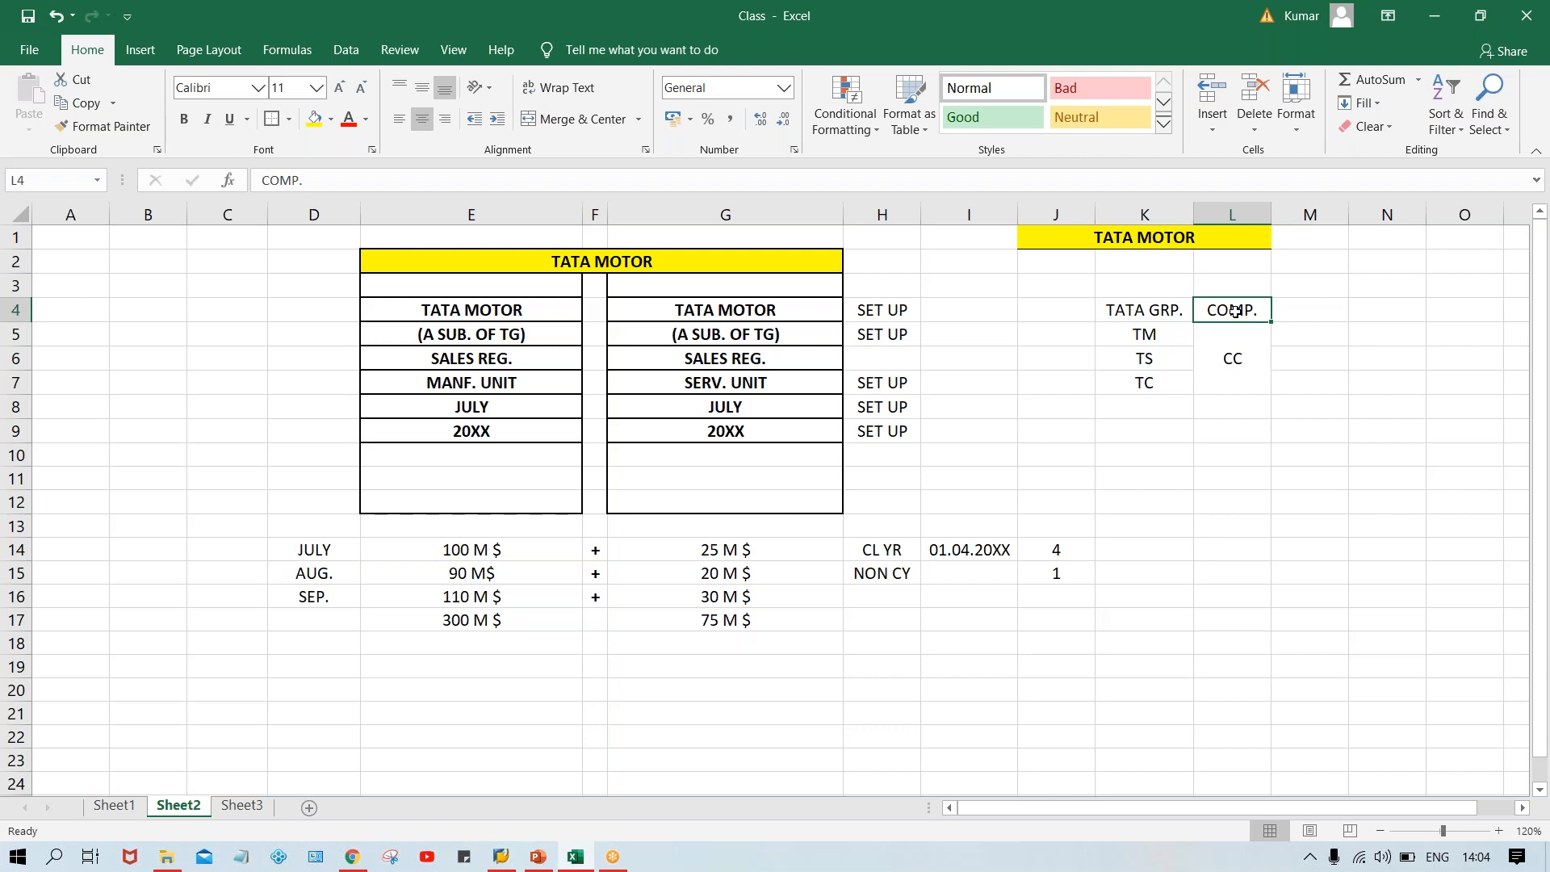
{"action": "left_click", "coordinate": [1144, 312]}
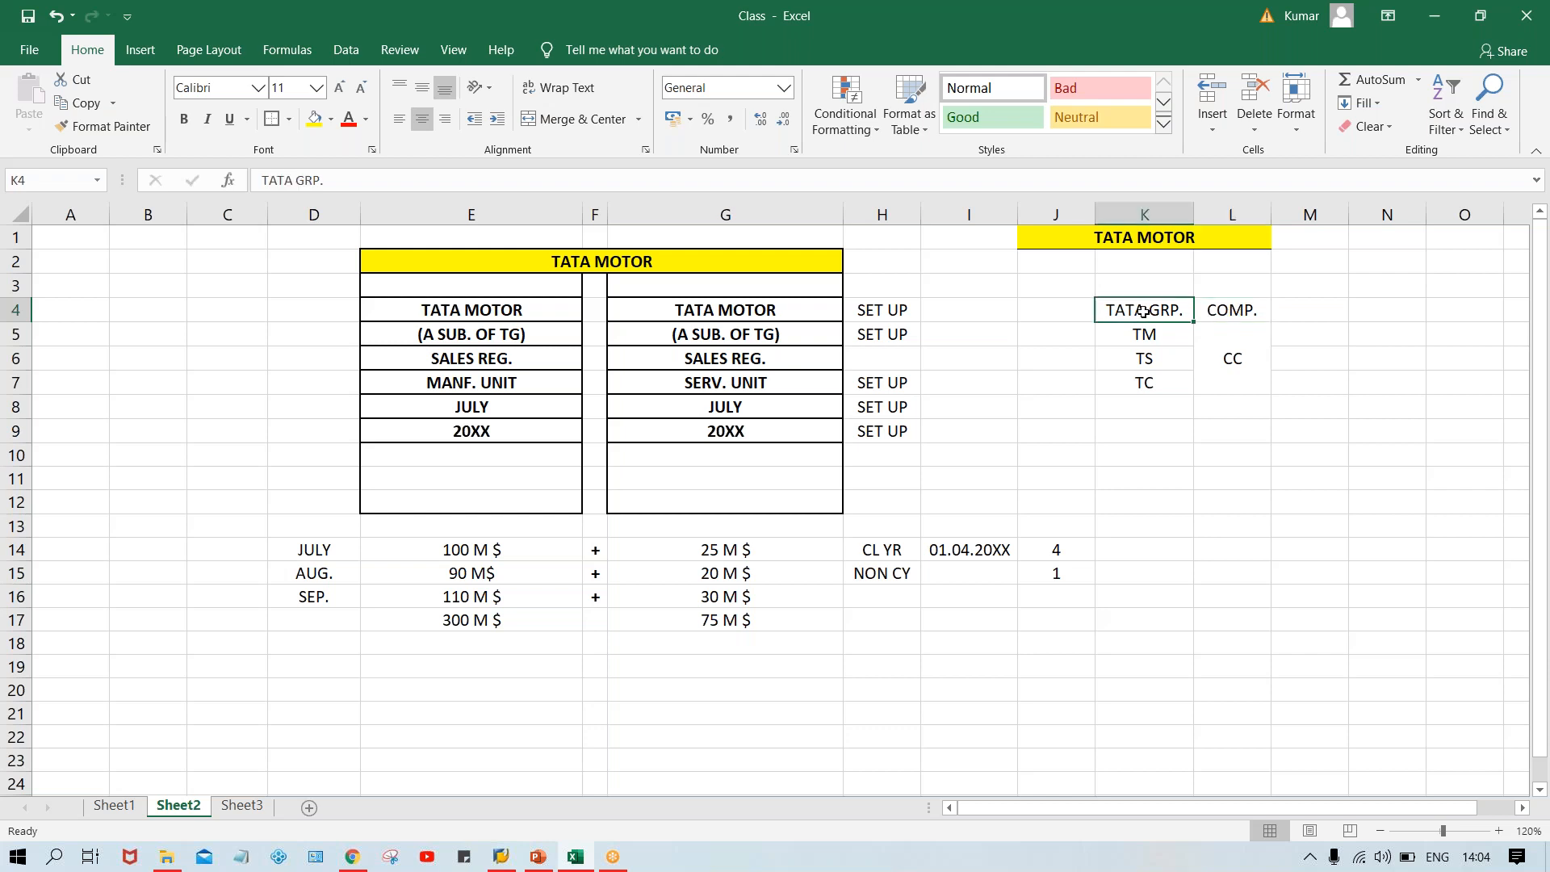
{"action": "left_click", "coordinate": [1220, 315]}
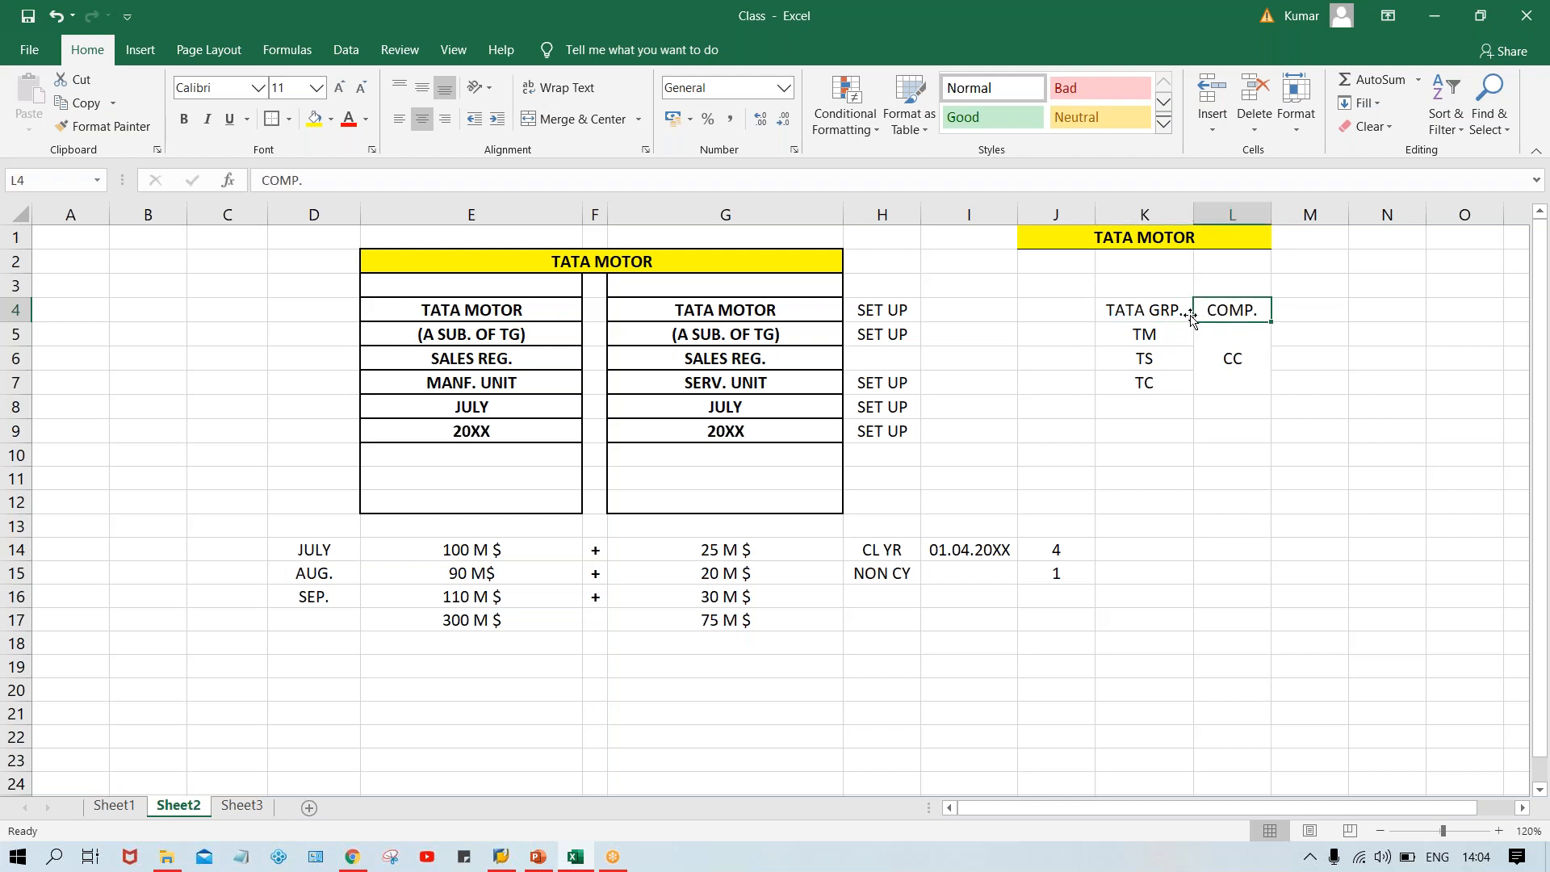
{"action": "left_click", "coordinate": [1145, 337]}
{"action": "left_click", "coordinate": [1144, 356]}
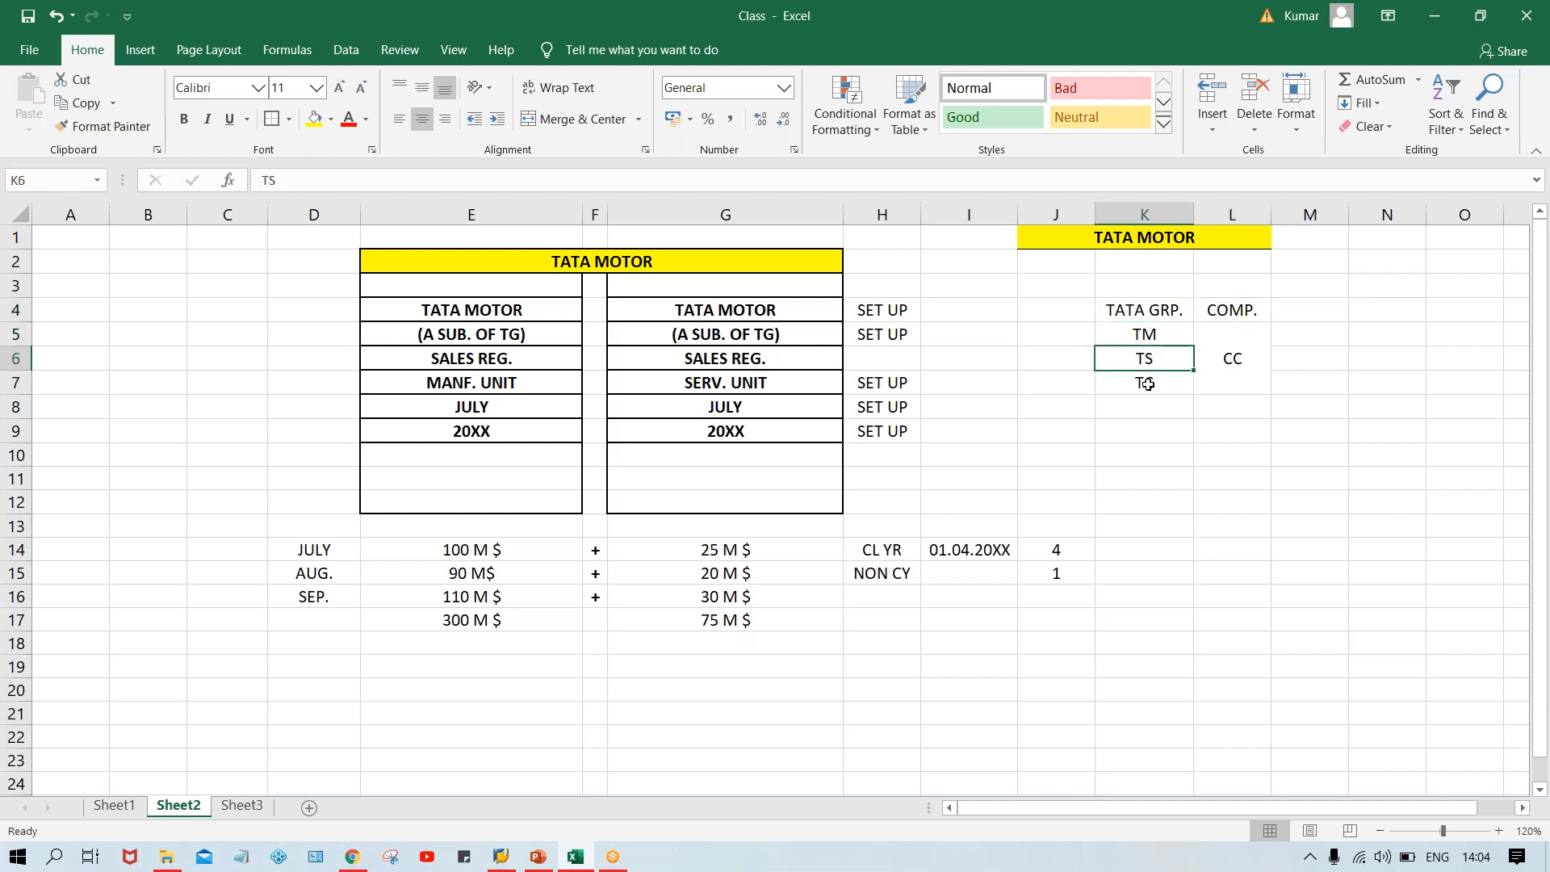
{"action": "left_click", "coordinate": [1147, 384]}
{"action": "left_click", "coordinate": [1135, 334]}
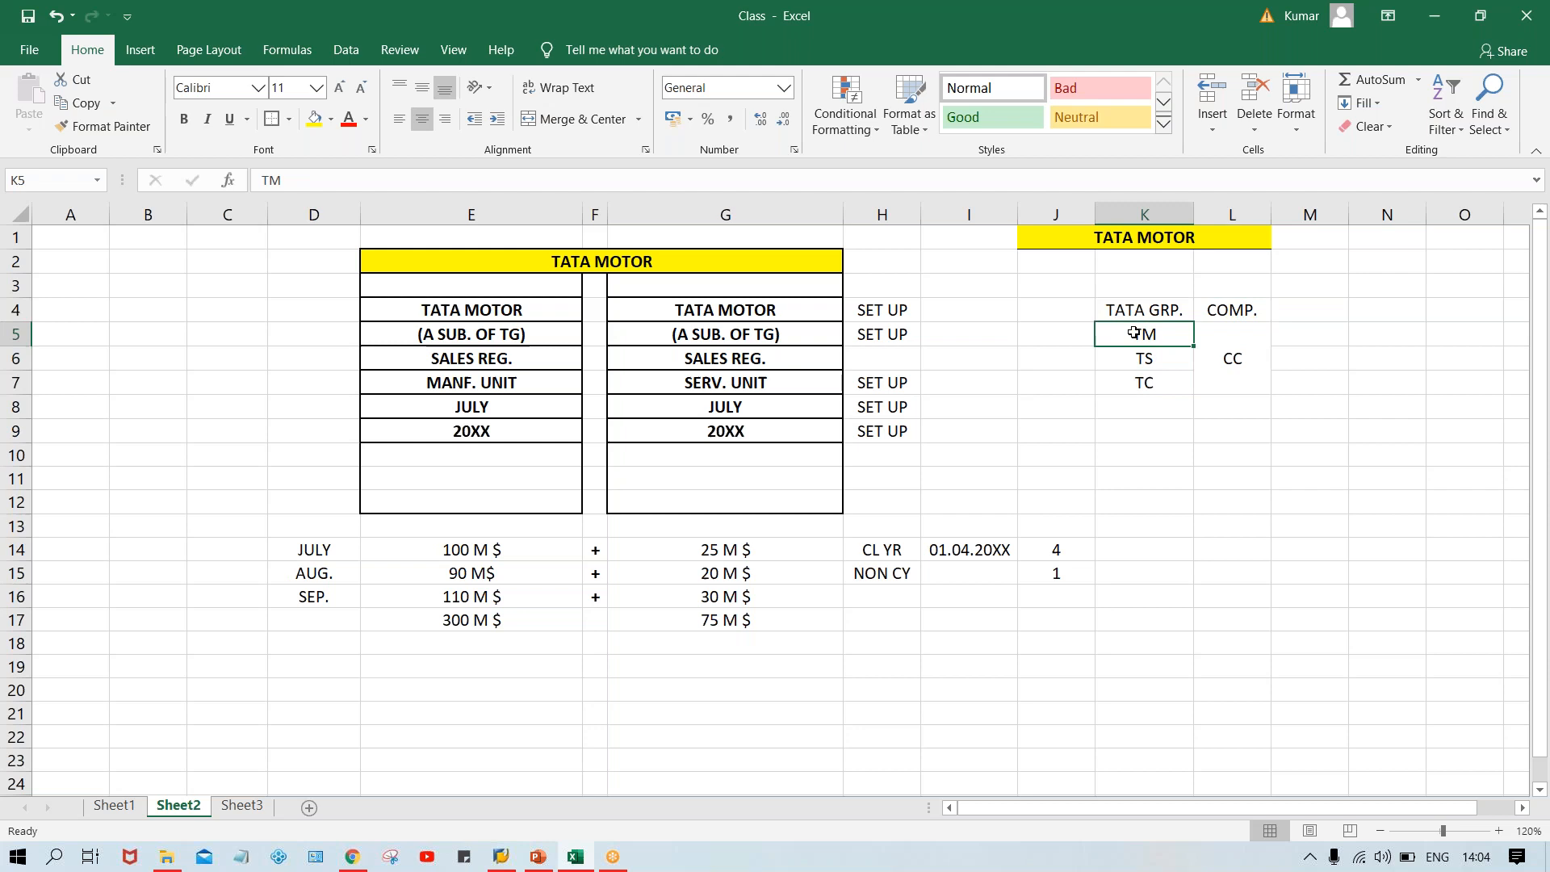
{"action": "left_click", "coordinate": [1231, 341]}
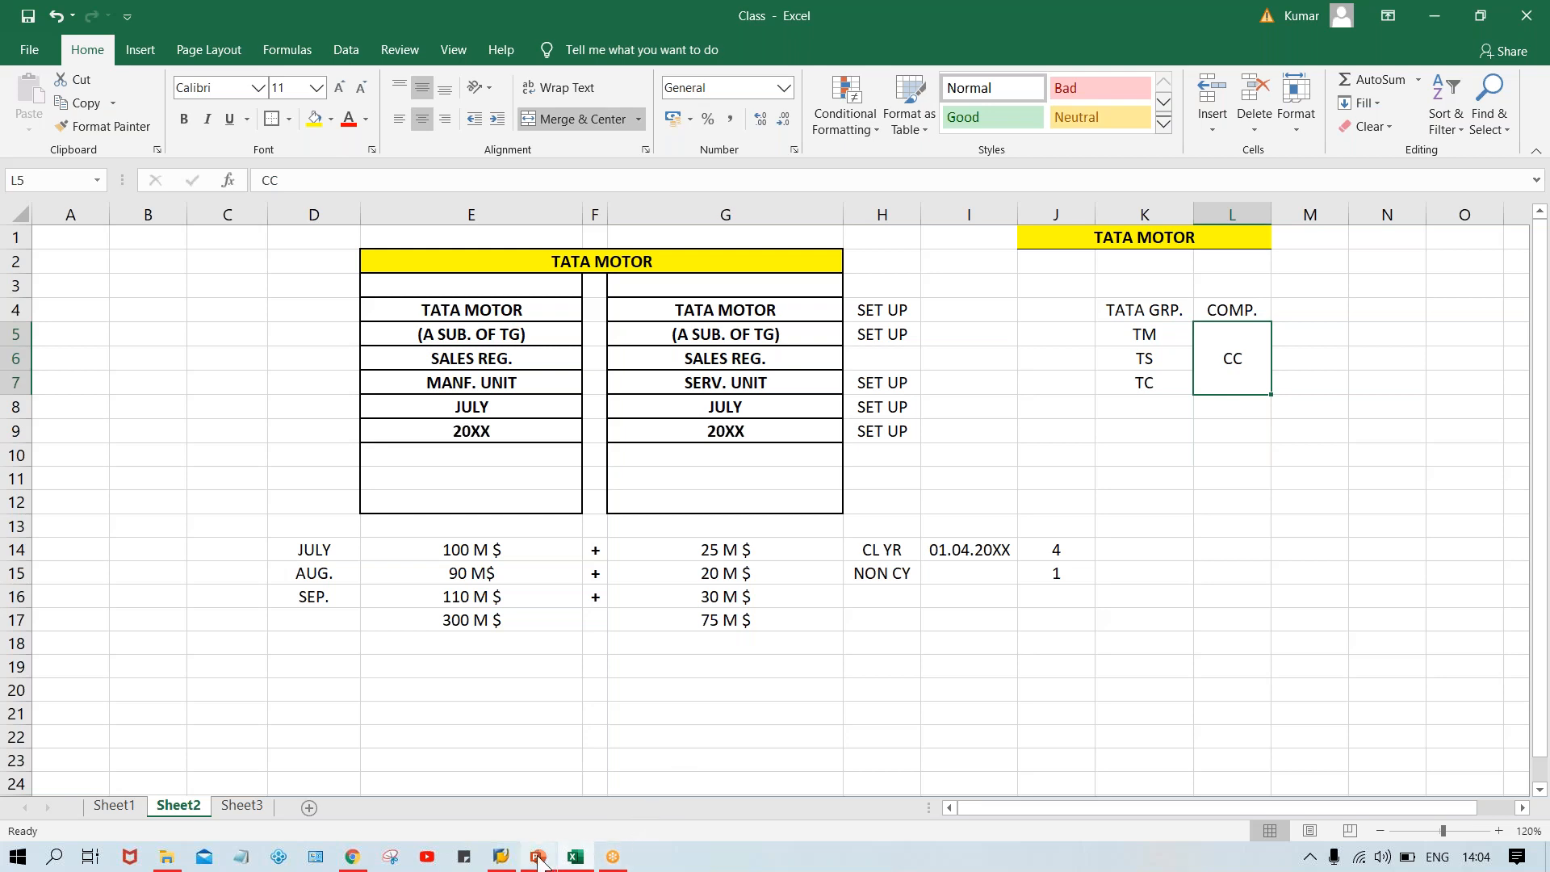
Switch to the PowerPoint Enterprise structure presentation.
{"action": "mouse_move", "coordinate": [539, 861]}
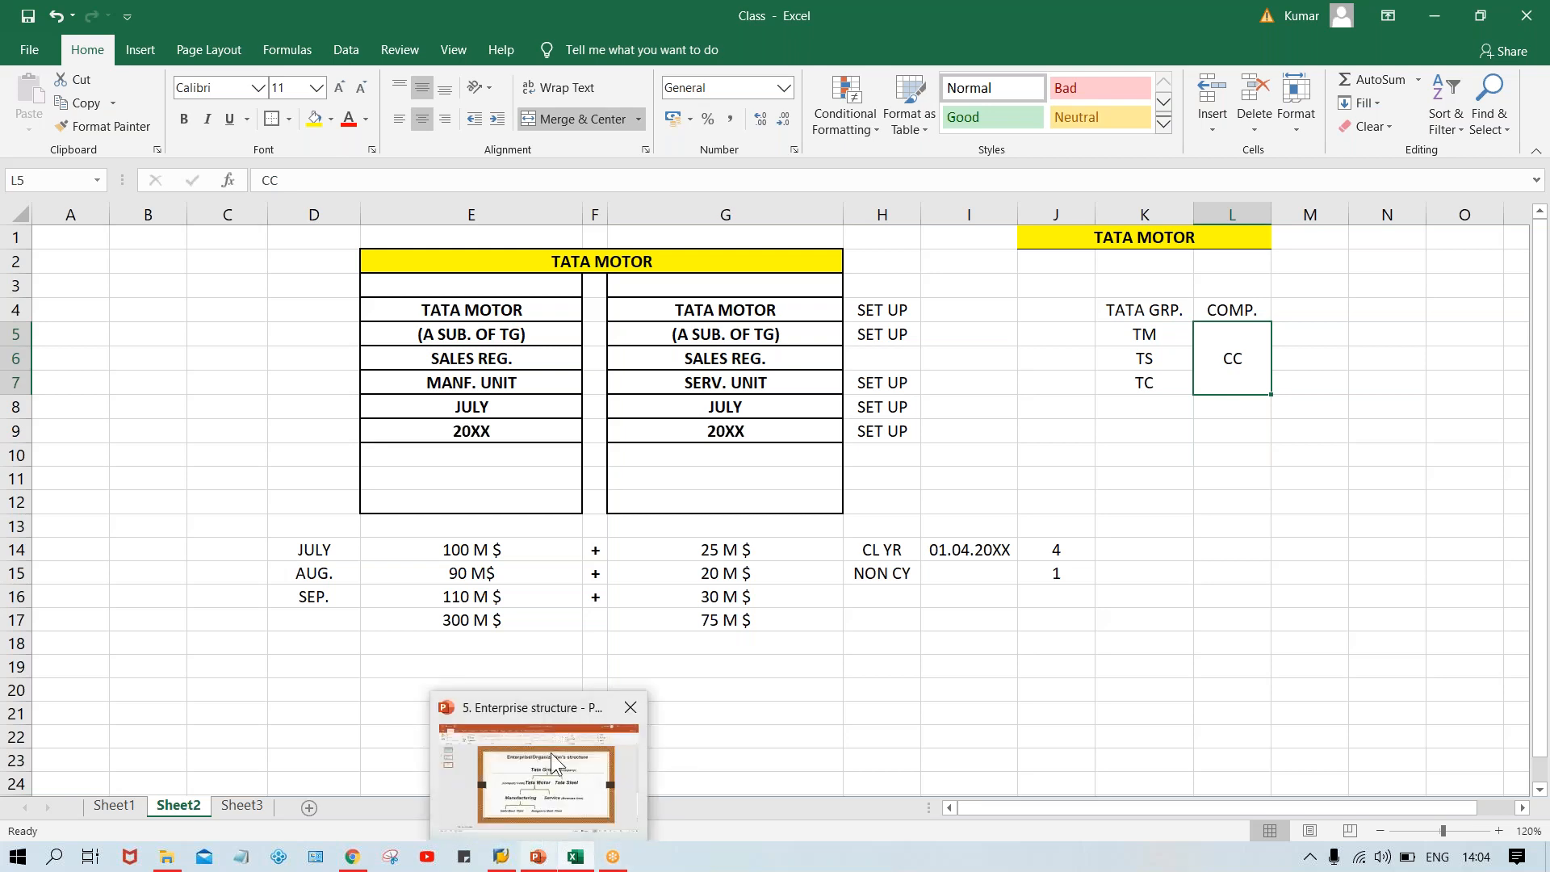
{"action": "left_click", "coordinate": [554, 763]}
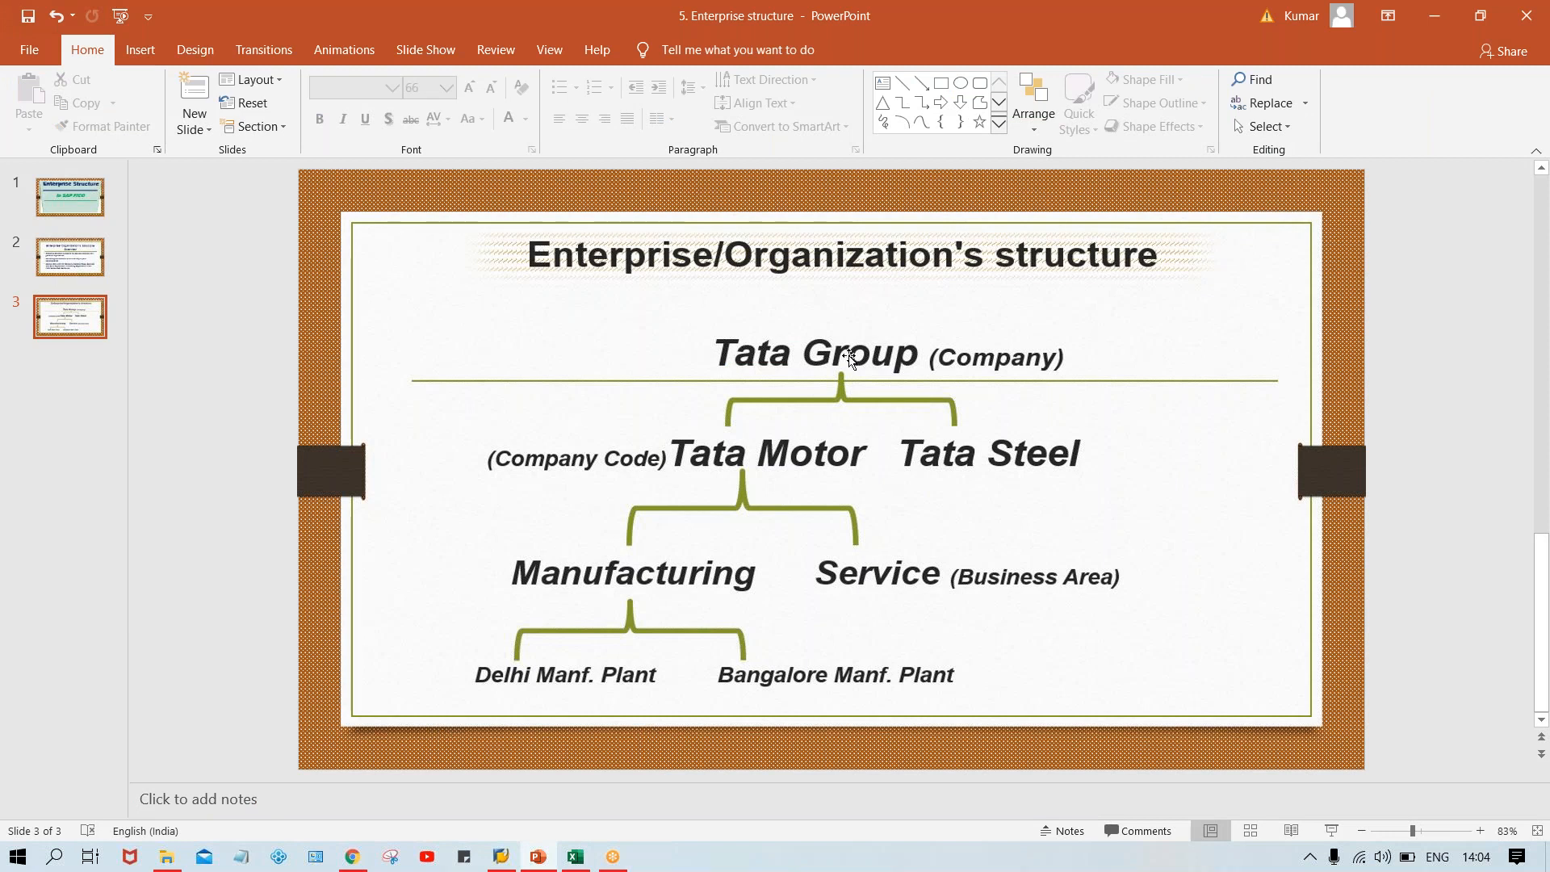